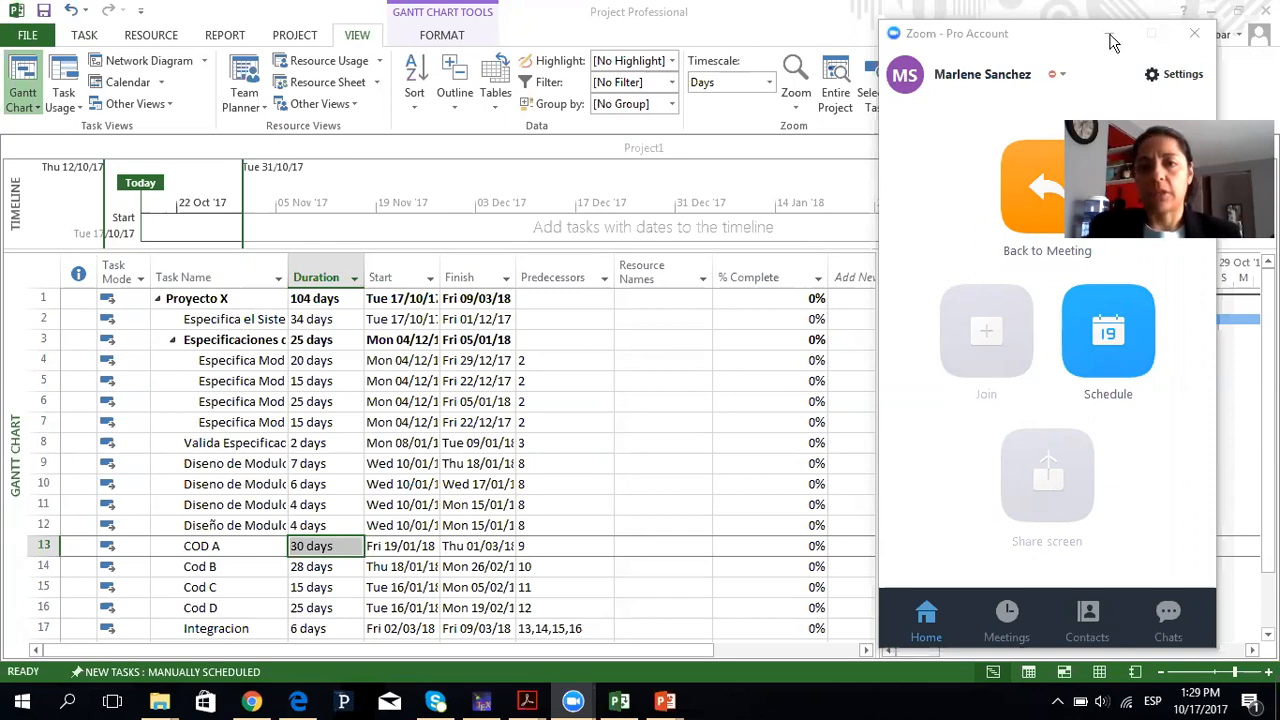
# Widen the Task Name column until the full task names fit
pyautogui.click(1009, 190)
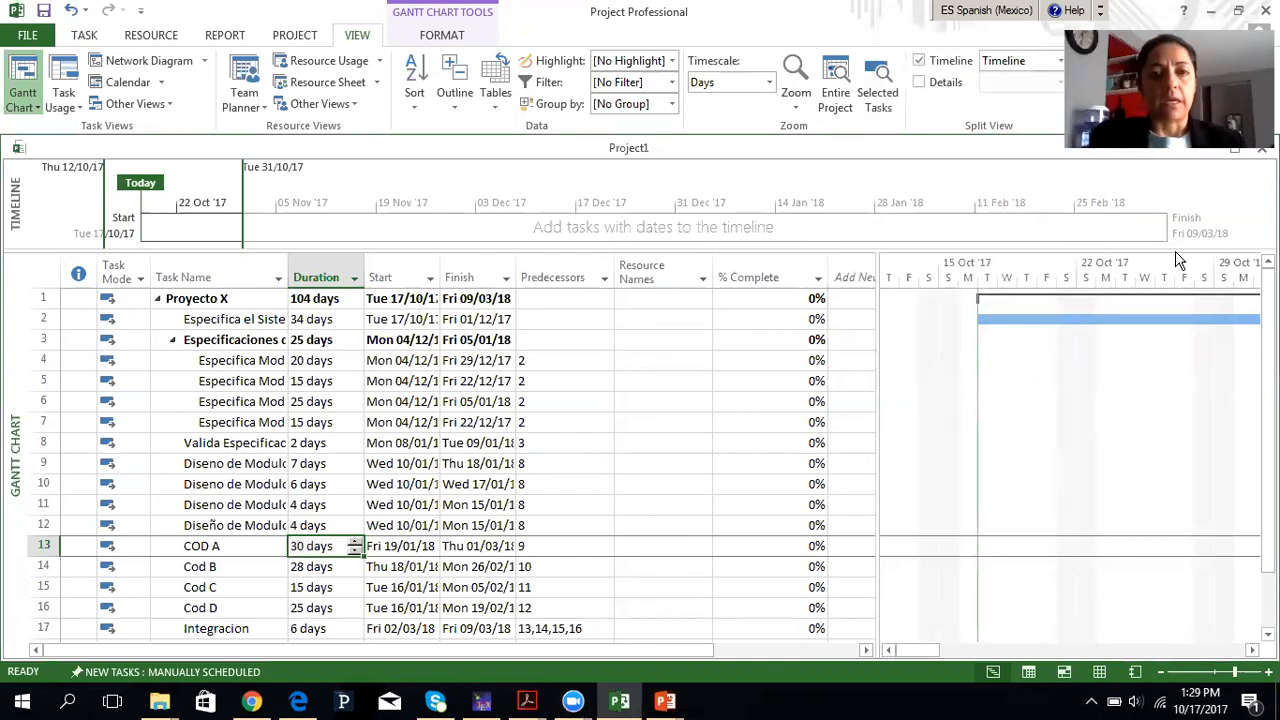
pyautogui.click(220, 381)
pyautogui.moveTo(287, 268); pyautogui.dragTo(372, 283)
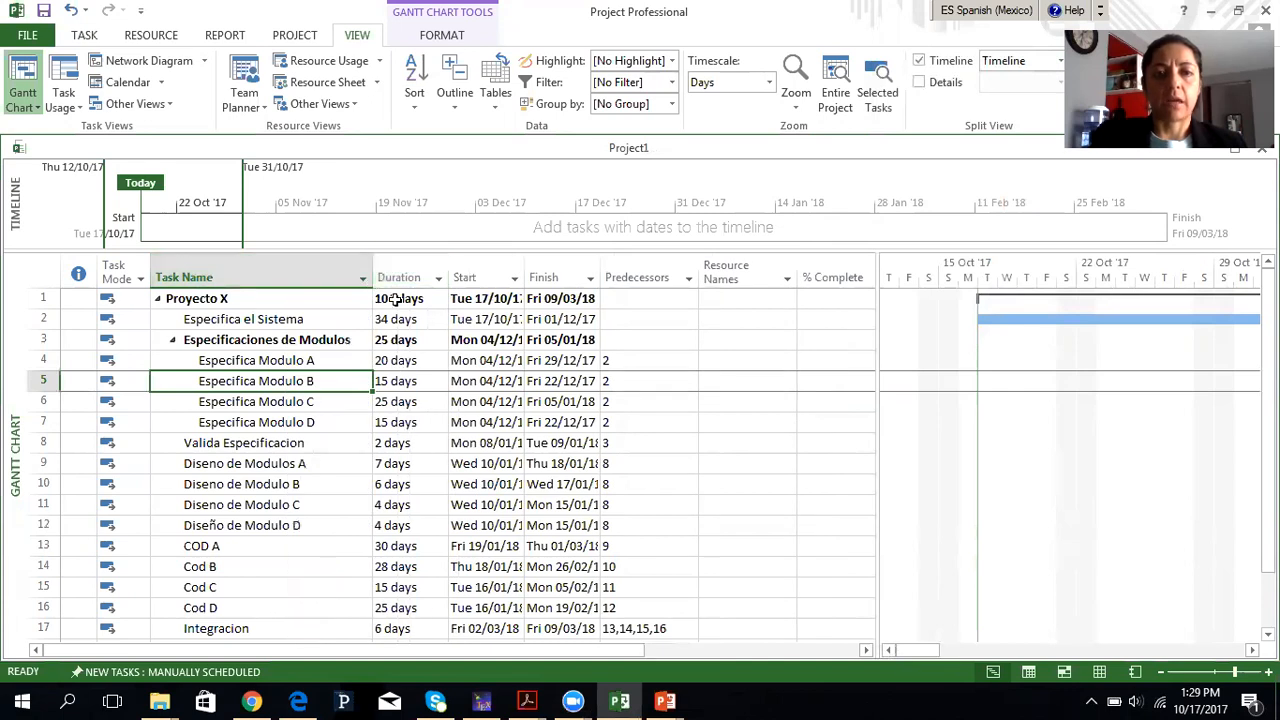
pyautogui.click(397, 300)
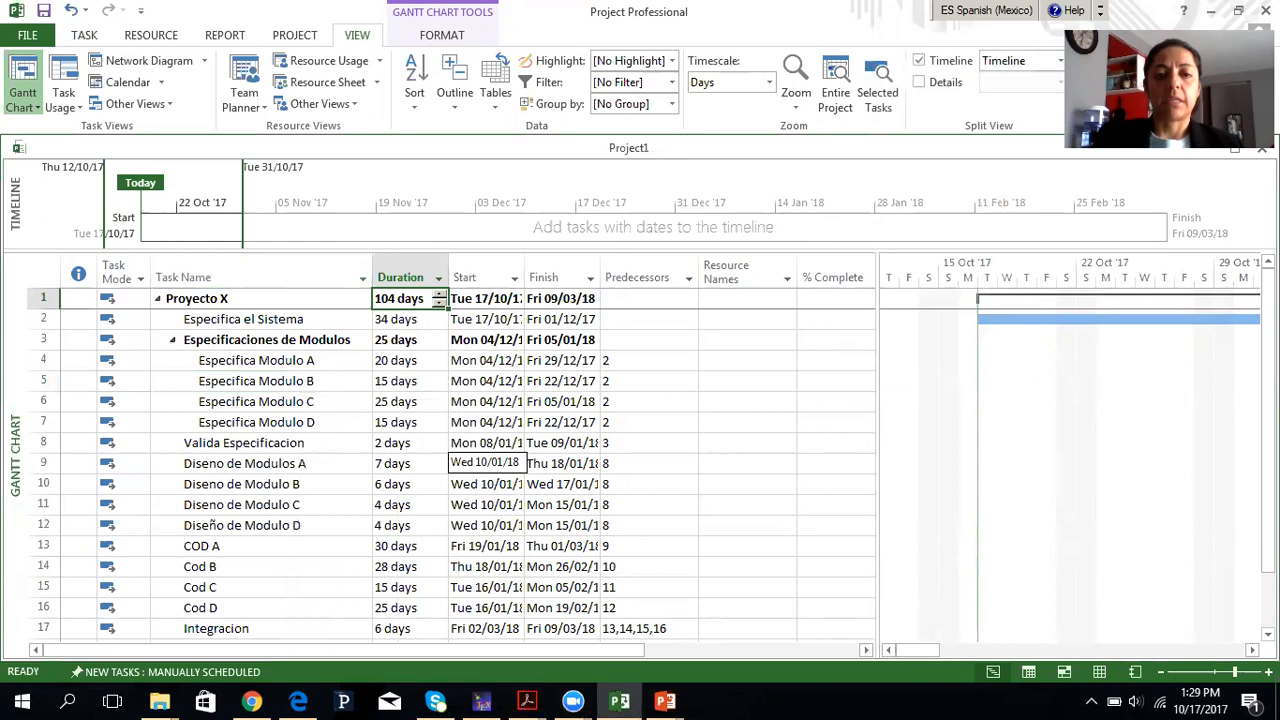
# Switch to the Week8_P2 presentation in PowerPoint and show slide 21 with the table of estimated activity durations
pyautogui.click(665, 701)
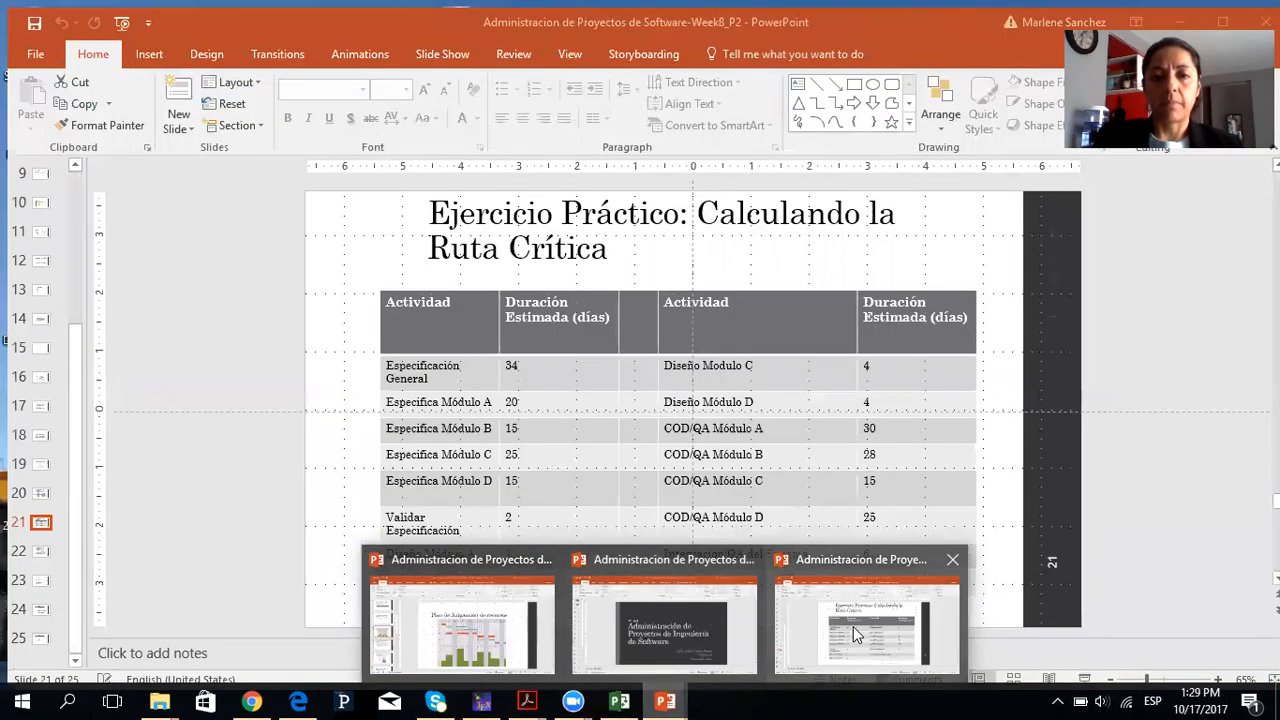
pyautogui.click(853, 626)
pyautogui.click(30, 489)
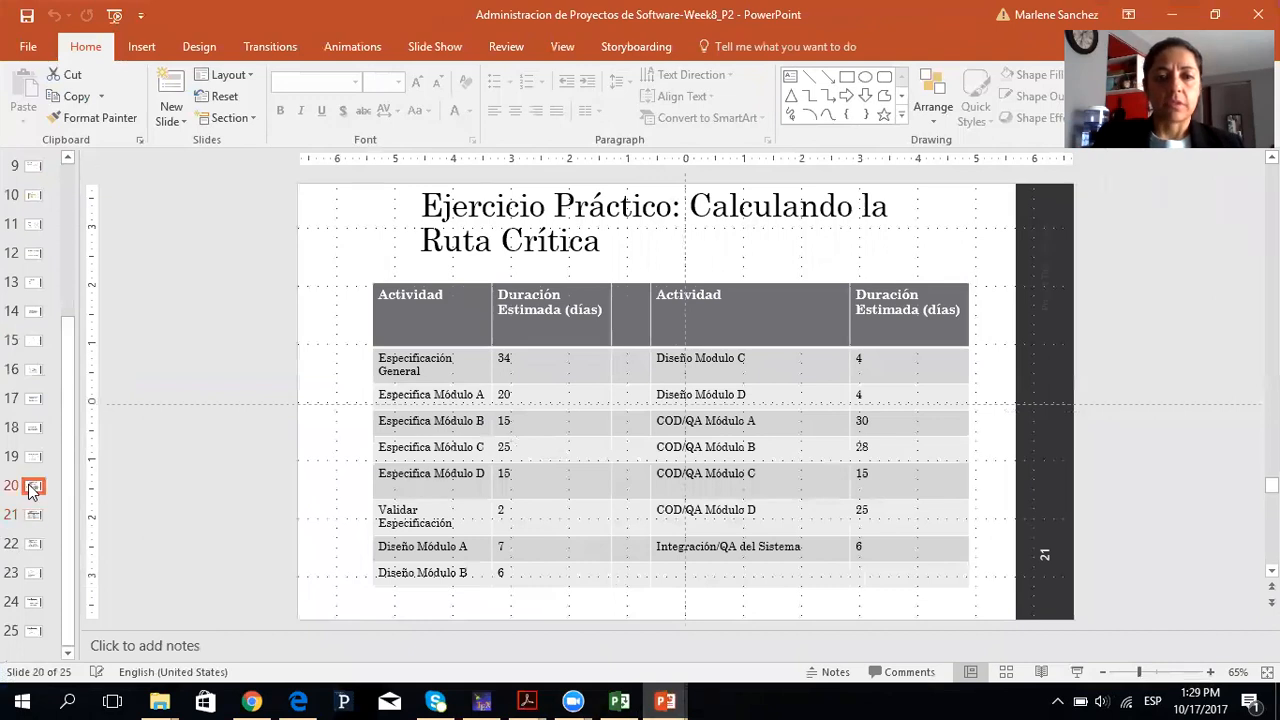
pyautogui.press('Down')
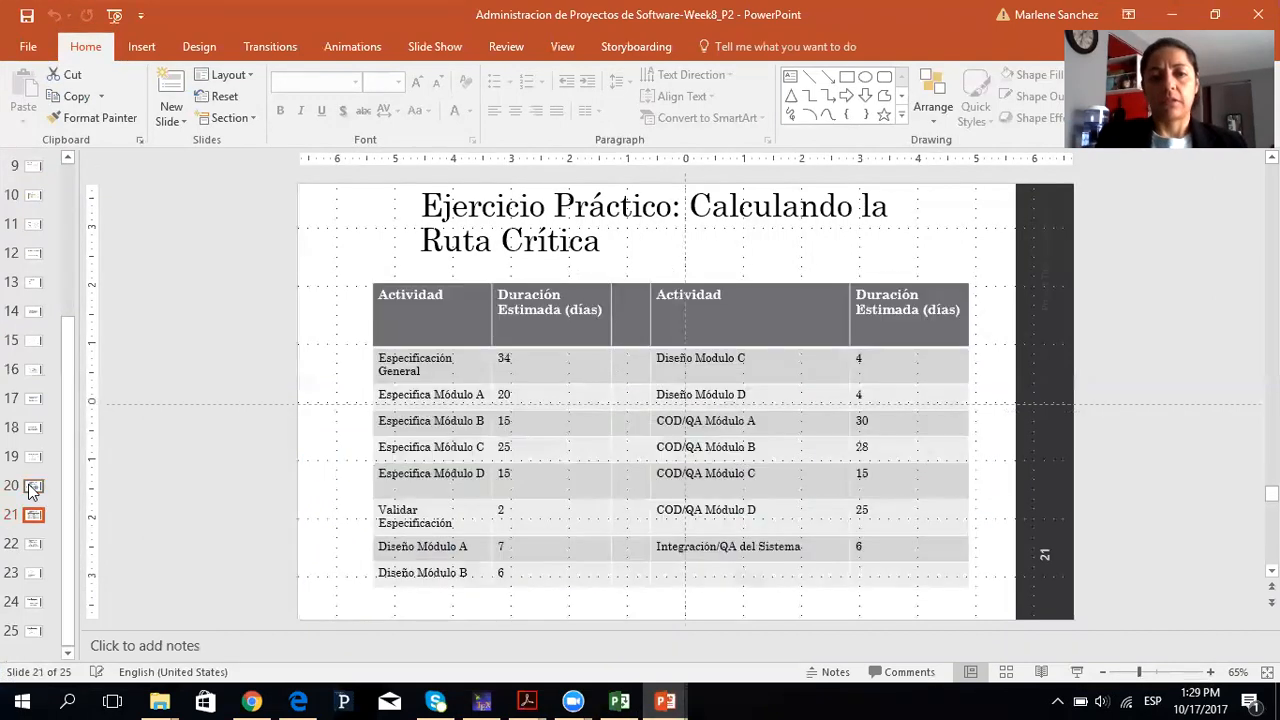
# Compare the task durations in the Microsoft Project schedule with the estimated durations on the PowerPoint slide
pyautogui.hotkey('alt', 'Tab')
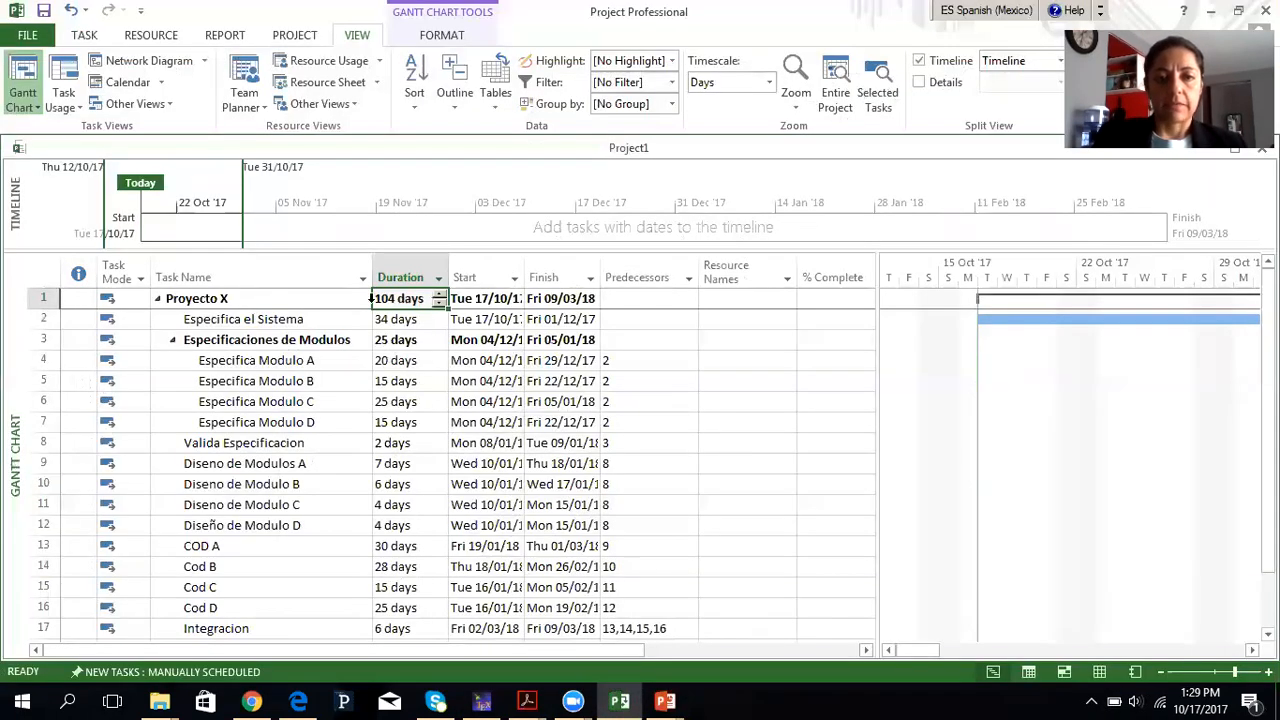
pyautogui.scroll(-1, 480, 550)
pyautogui.scroll(1, 500, 555)
pyautogui.hotkey('alt', 'Tab')
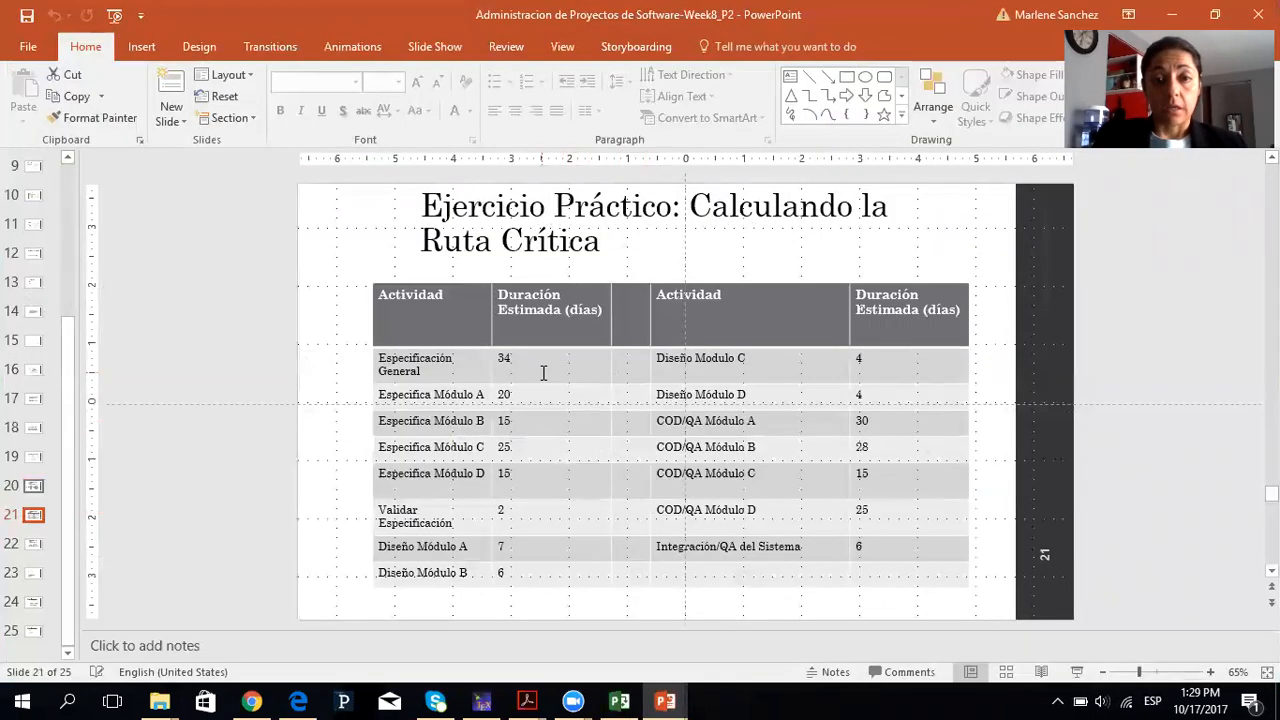
pyautogui.hotkey('alt', 'Tab')
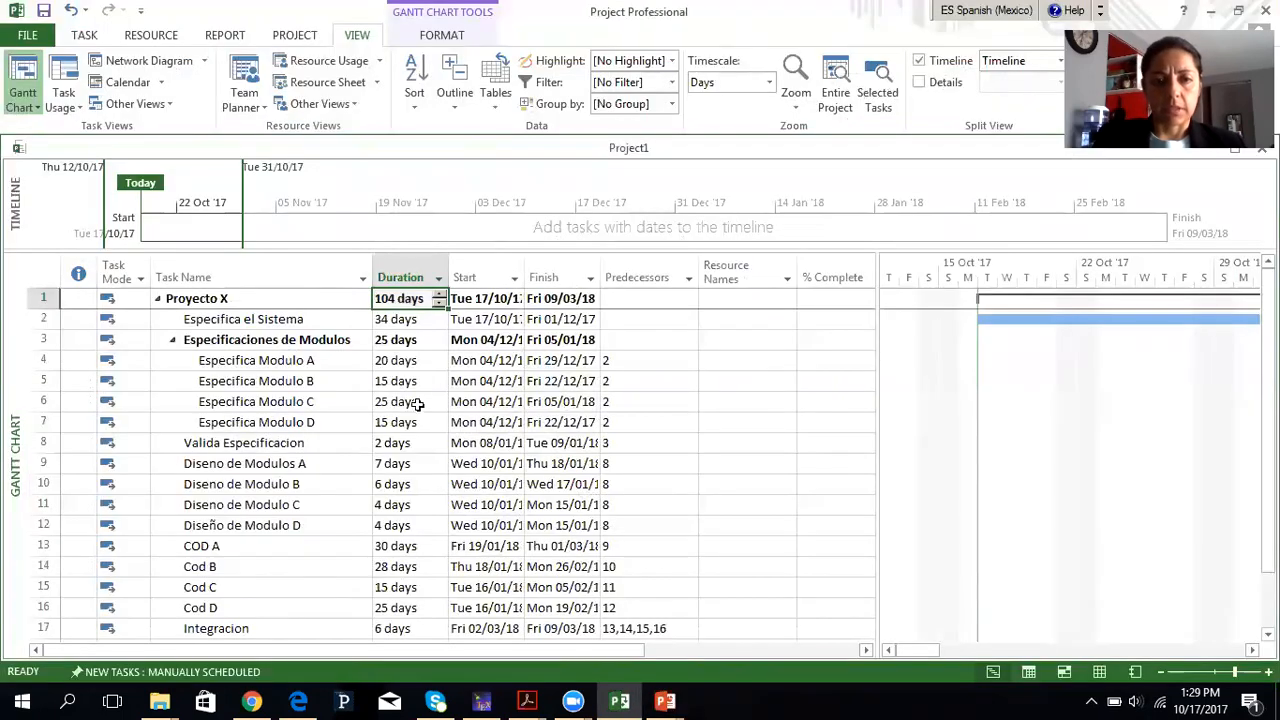
pyautogui.hotkey('alt', 'Tab')
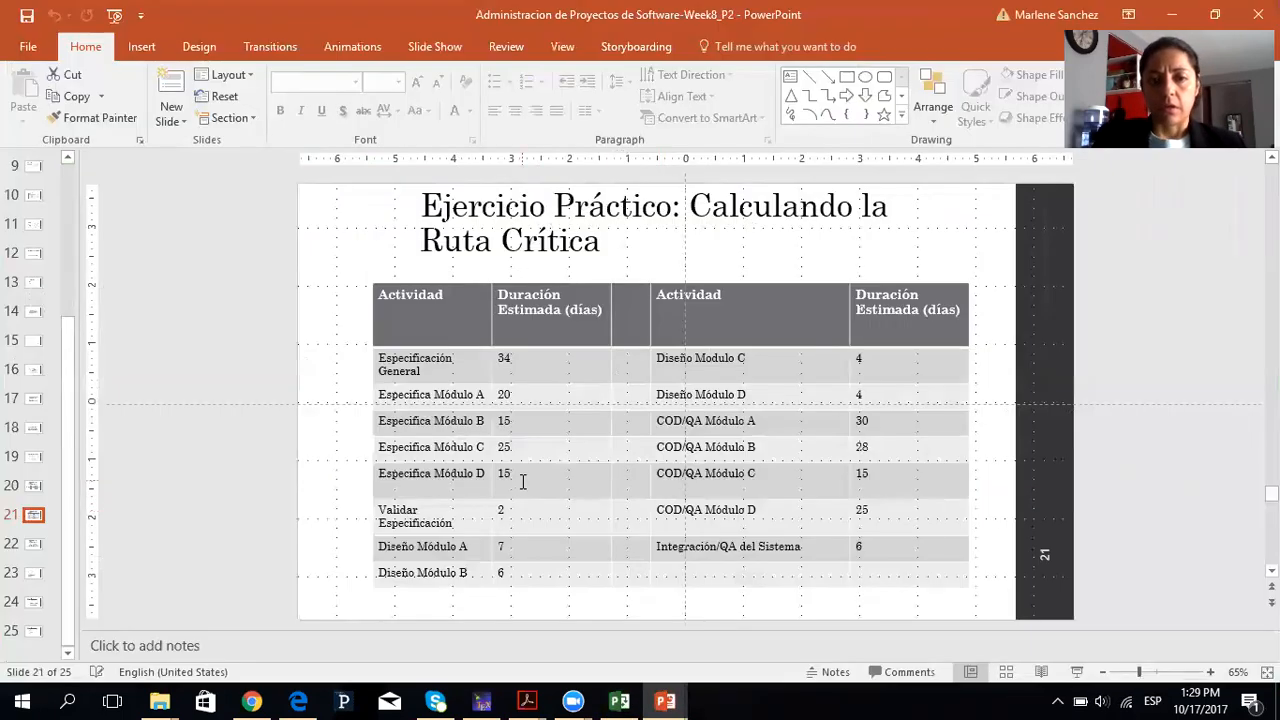
pyautogui.hotkey('alt', 'Tab')
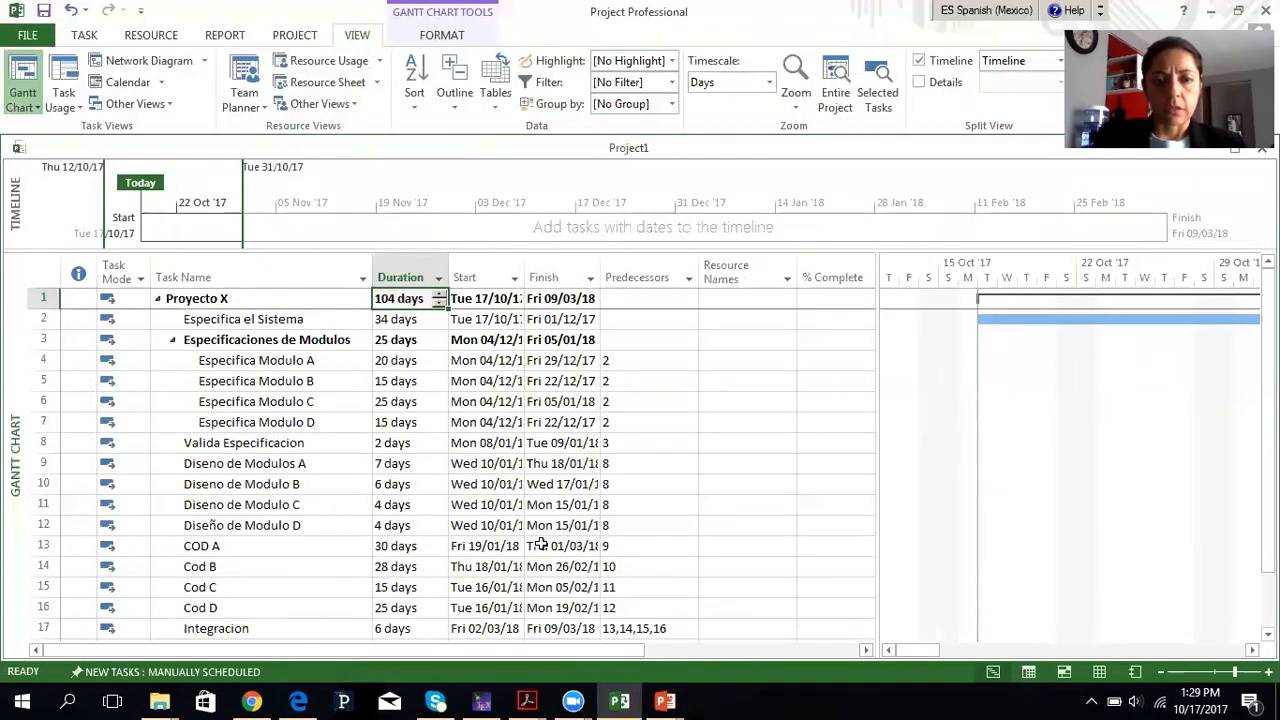
pyautogui.hotkey('alt', 'Tab')
pyautogui.hotkey('alt', 'Tab')
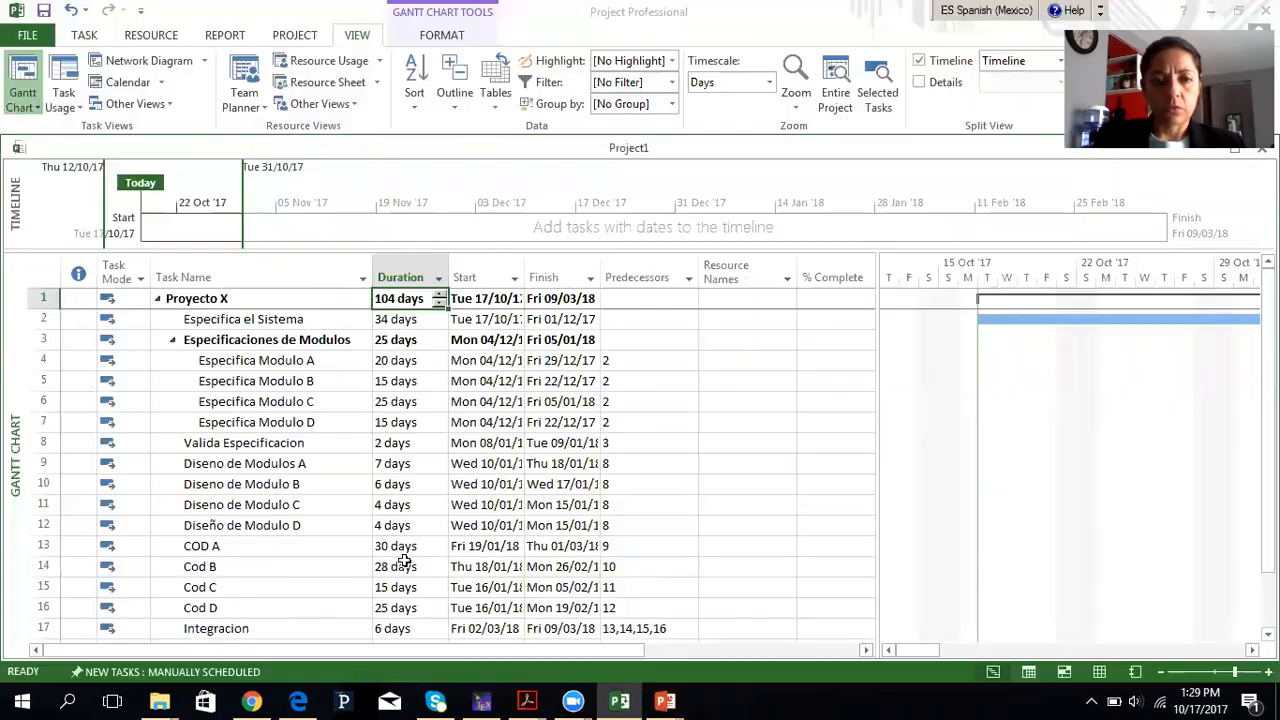
pyautogui.hotkey('alt', 'Tab')
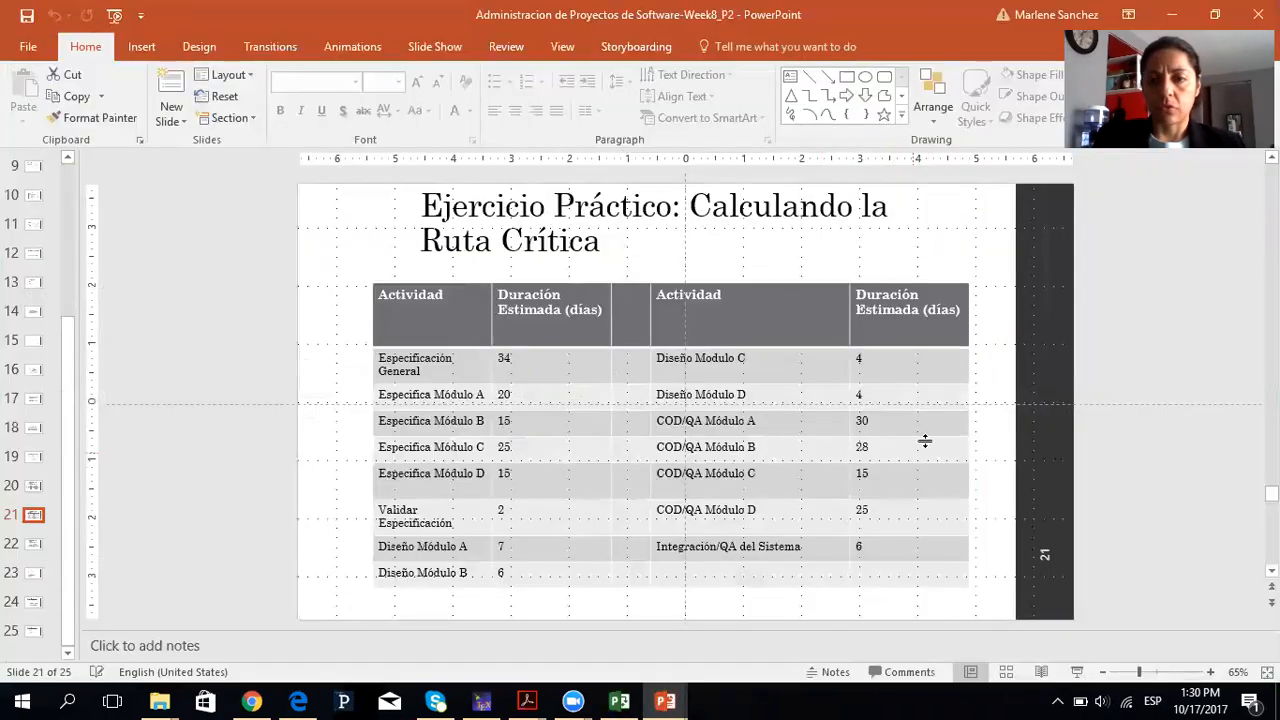
pyautogui.hotkey('alt', 'Tab')
pyautogui.scroll(-1, 400, 565)
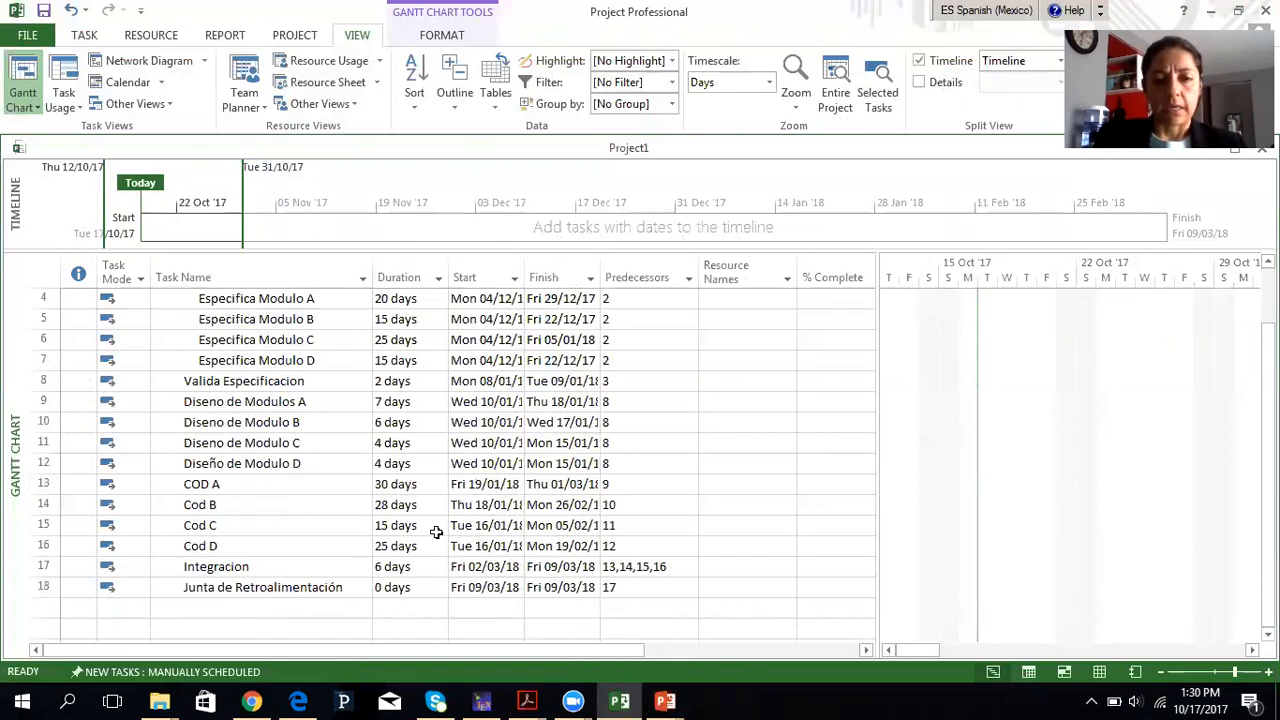
pyautogui.scroll(1, 436, 490)
pyautogui.scroll(-1, 436, 490)
# Examine the duration of the Junta de Retroalimentación task and its milestone at the end of the Gantt chart
pyautogui.click(248, 589)
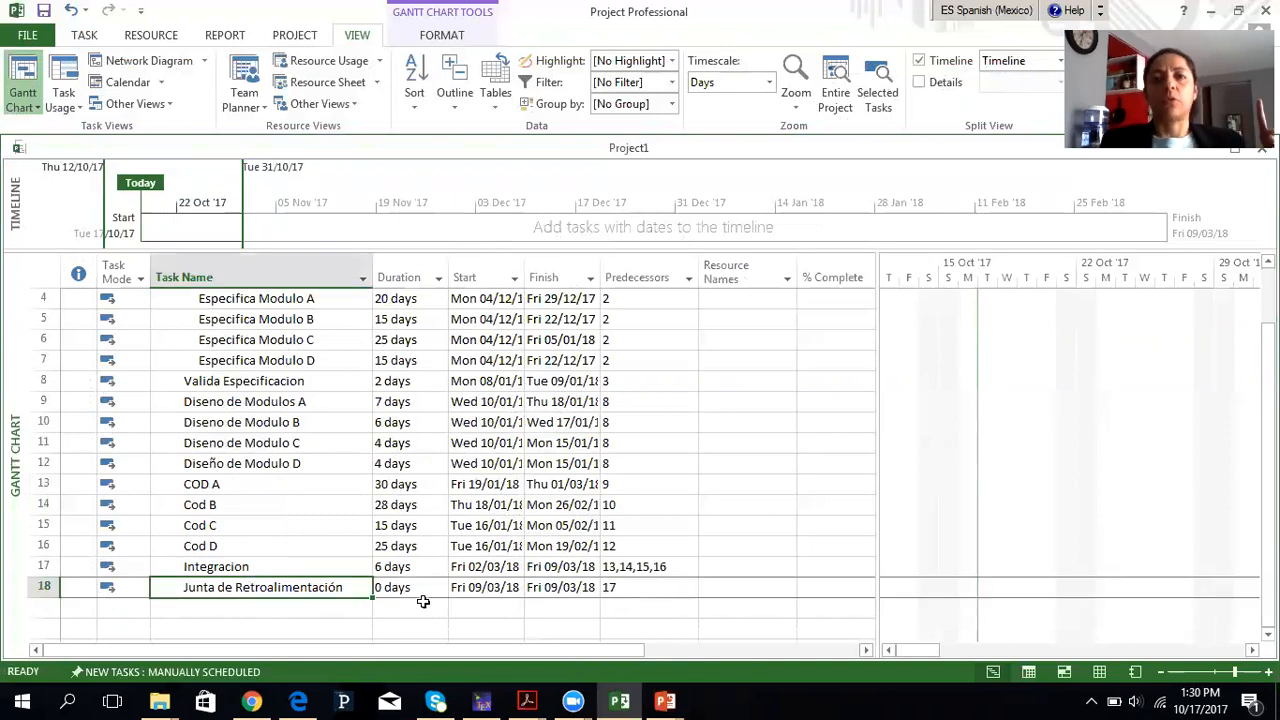
pyautogui.press('Tab')
pyautogui.hotkey('shift', 'Tab')
pyautogui.hotkey('shift', 'Tab')
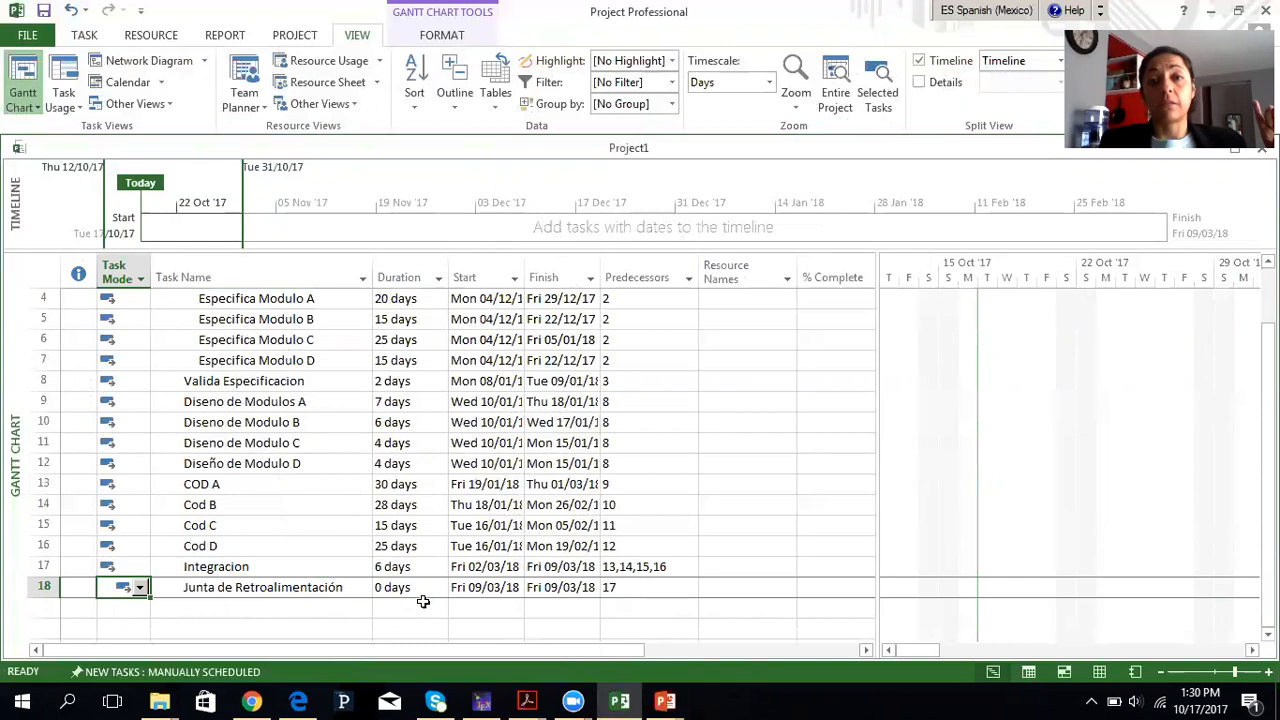
pyautogui.press('Tab')
pyautogui.press('Tab')
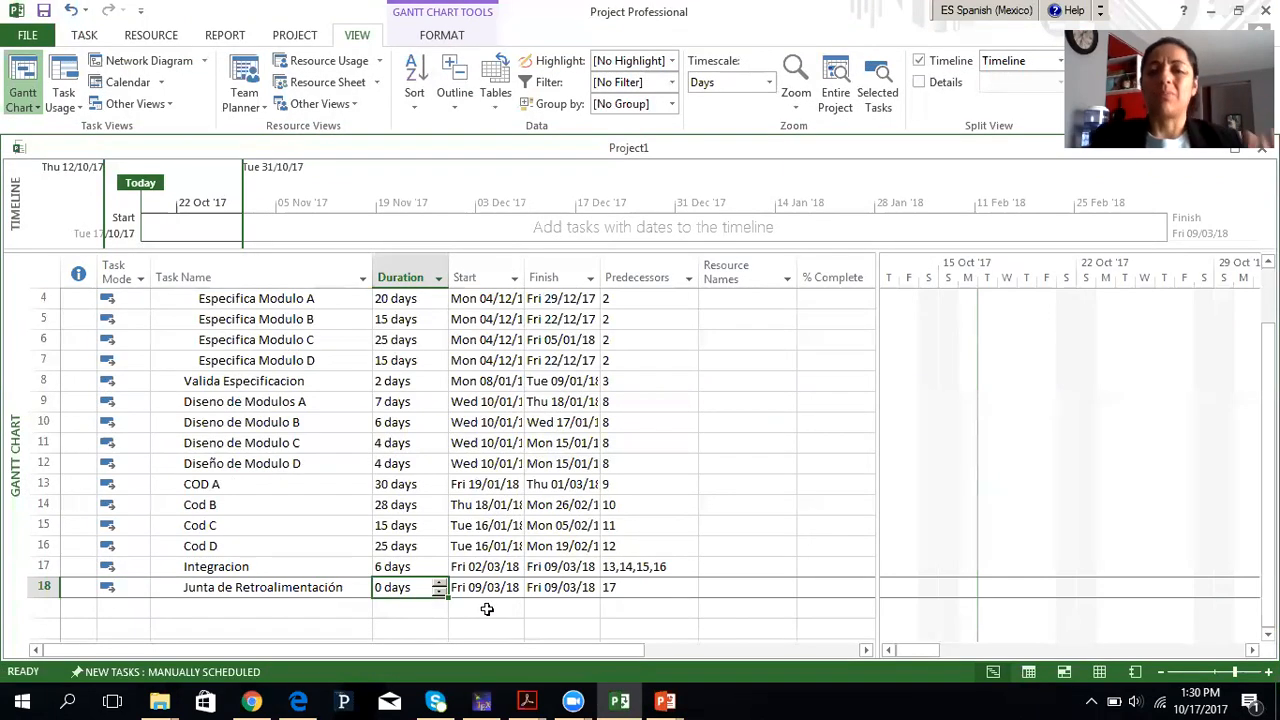
pyautogui.moveTo(926, 652); pyautogui.dragTo(1247, 660)
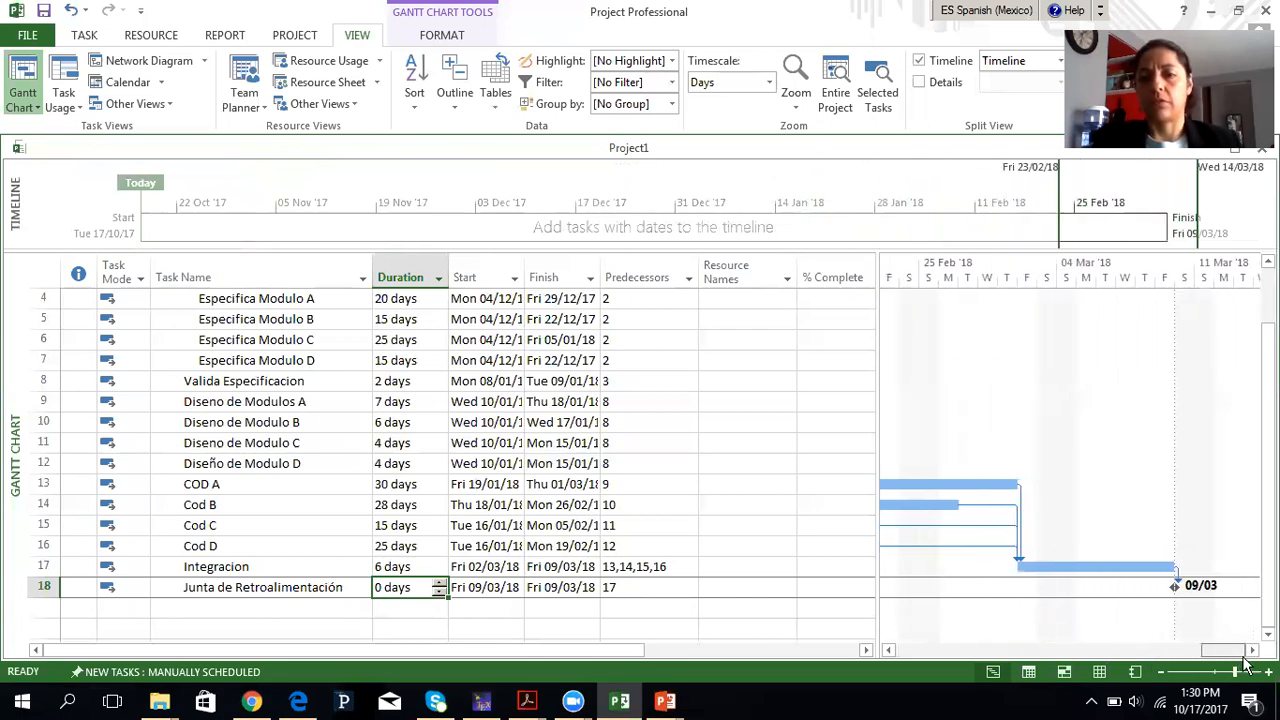
pyautogui.moveTo(878, 466)
pyautogui.mouseDown()
pyautogui.moveTo(809, 466)
pyautogui.moveTo(873, 466)
pyautogui.mouseUp()
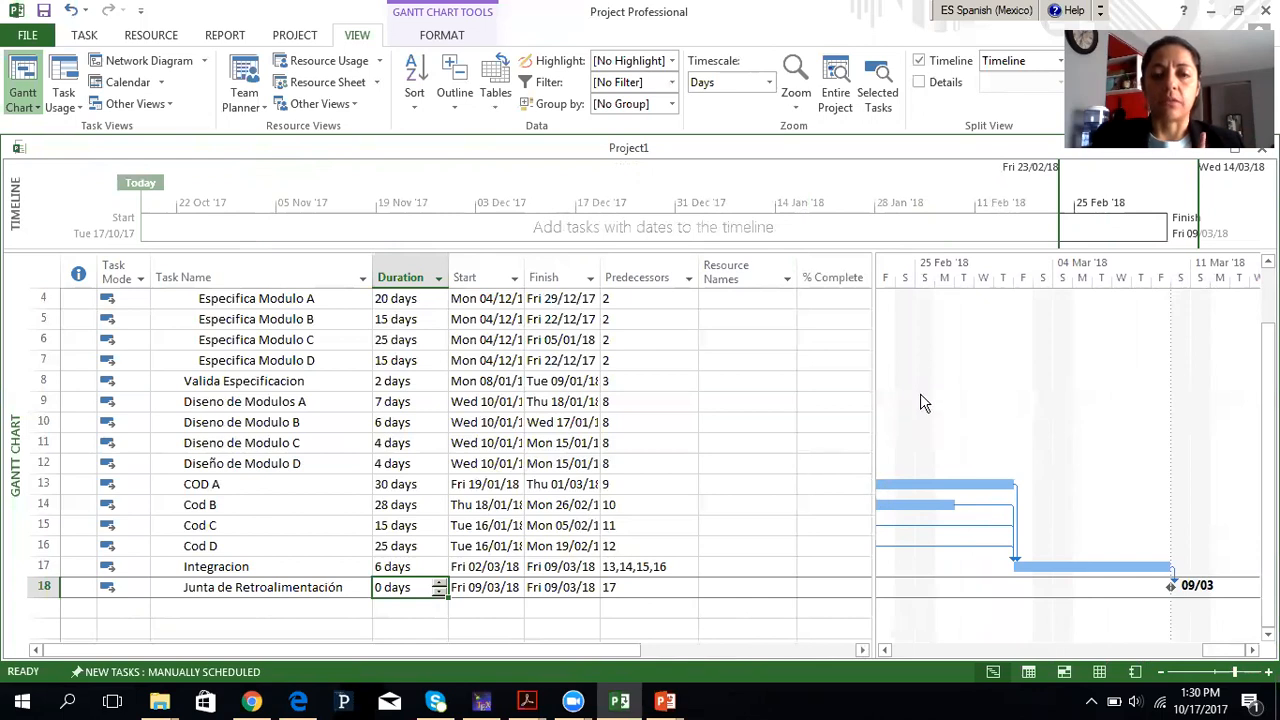
# Set the Gantt chart timescale to Weeks and widen the chart area up to the Predecessors column
pyautogui.scroll(1, 676, 420)
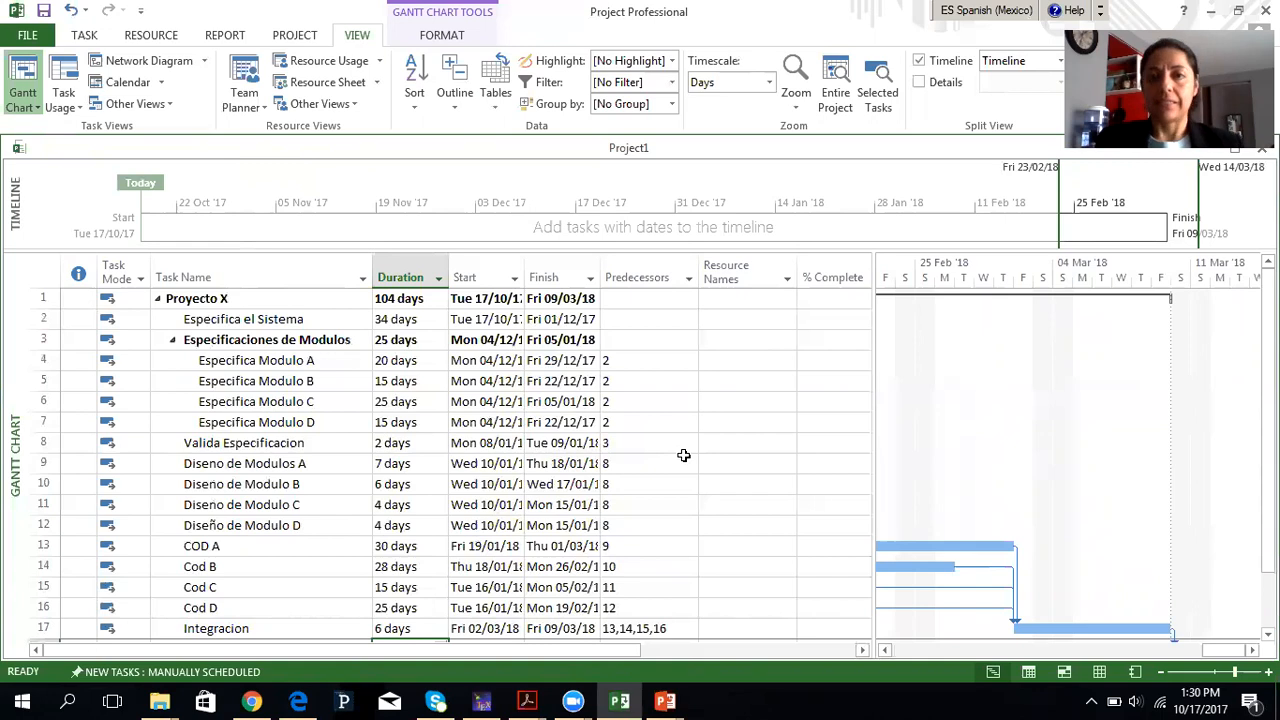
pyautogui.click(769, 82)
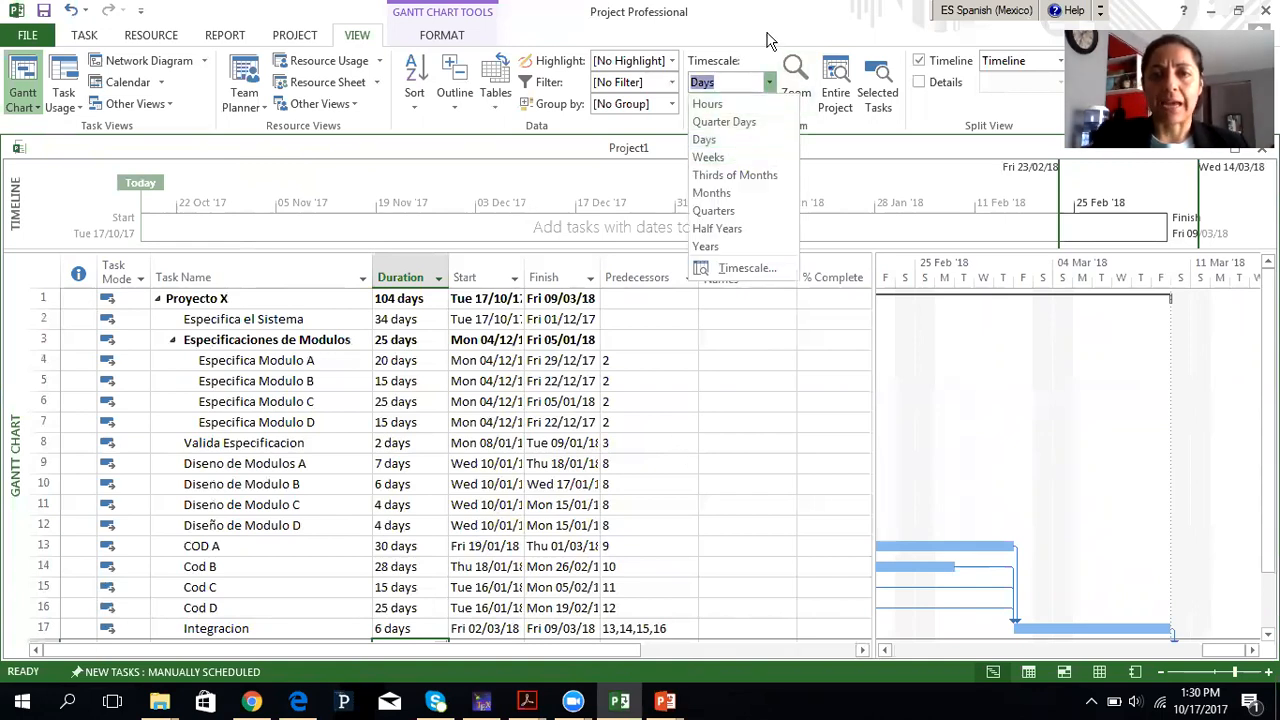
pyautogui.click(768, 30)
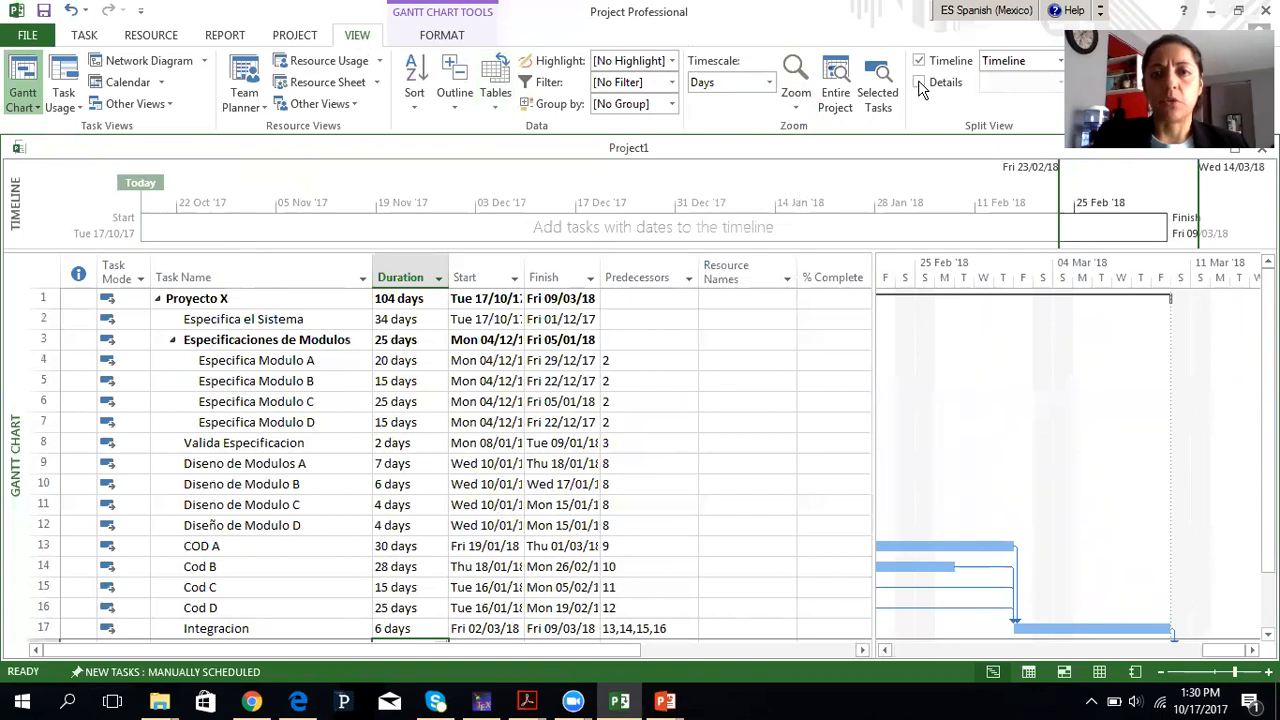
pyautogui.click(769, 82)
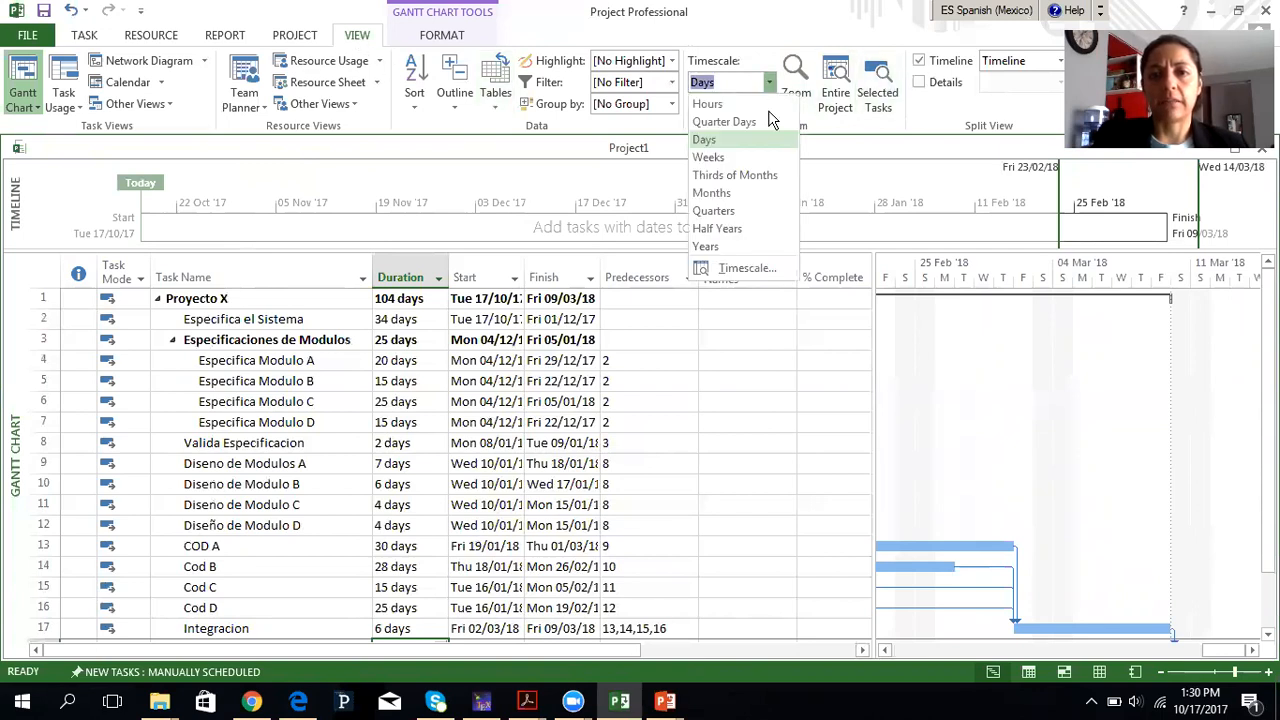
pyautogui.click(740, 157)
pyautogui.moveTo(872, 515); pyautogui.dragTo(700, 502)
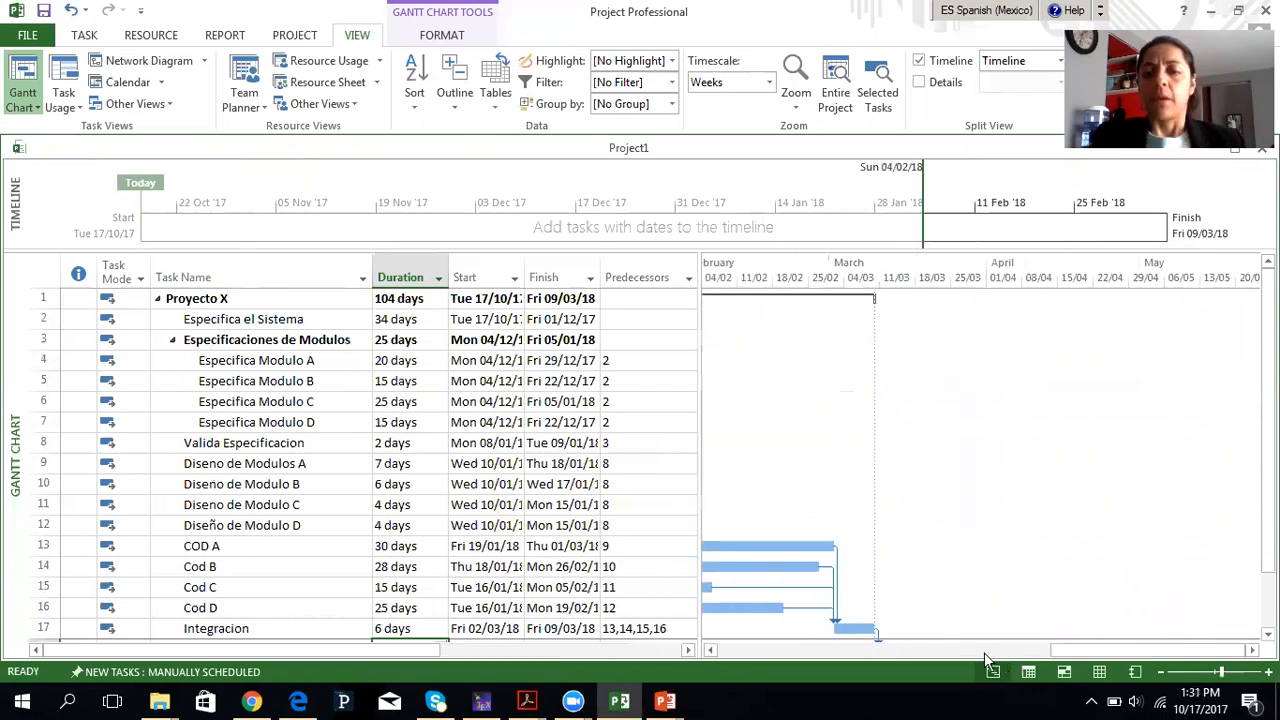
pyautogui.click(712, 650)
pyautogui.moveTo(715, 650); pyautogui.dragTo(712, 650)
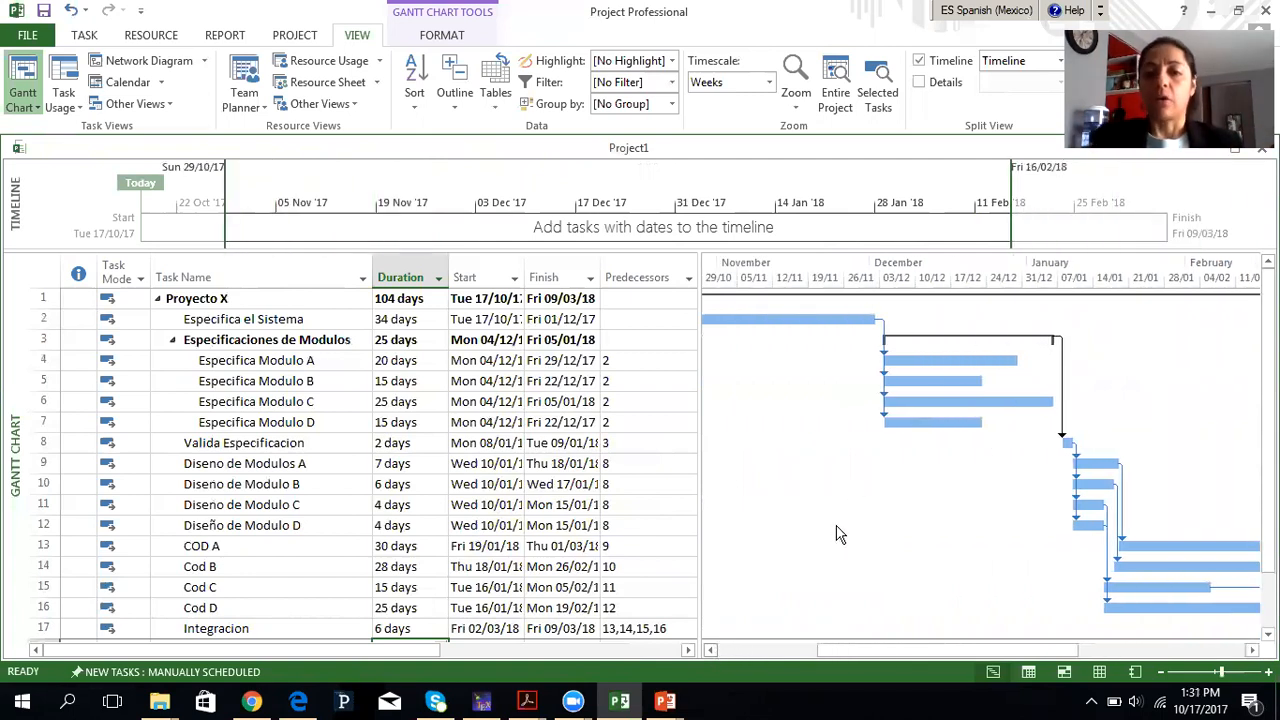
pyautogui.moveTo(891, 652); pyautogui.dragTo(864, 654)
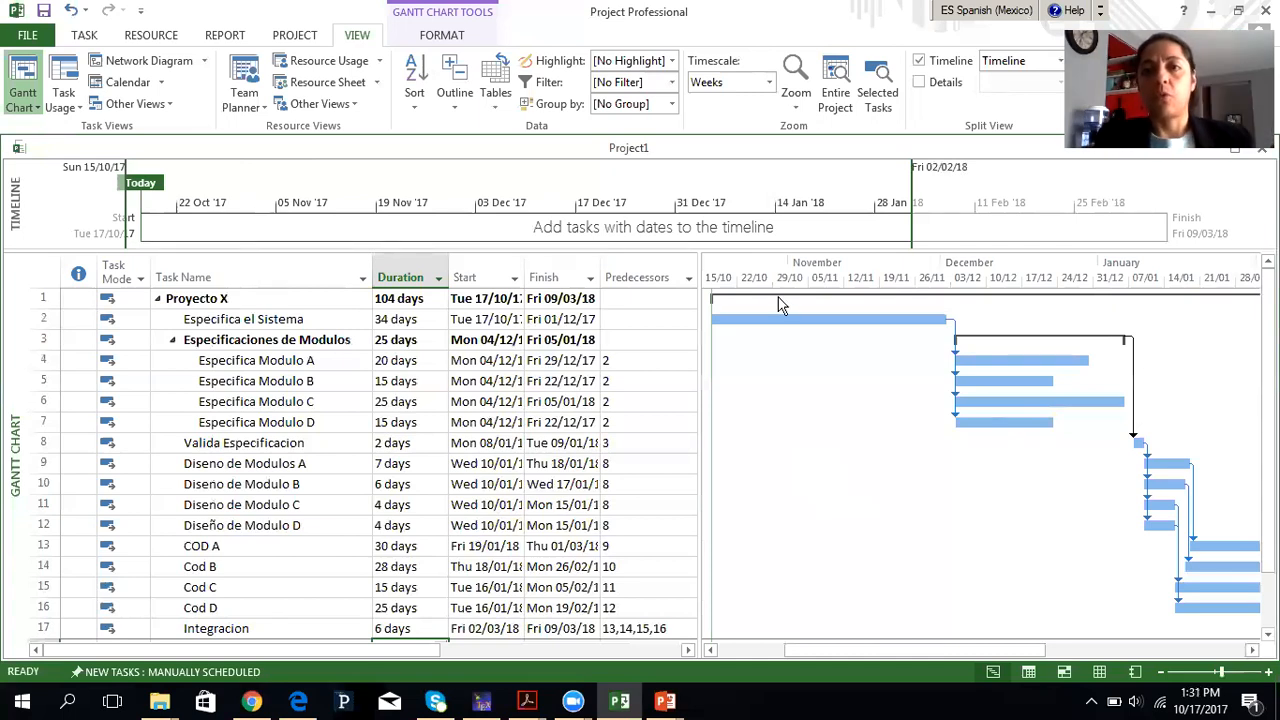
# Show outline numbers in front of the task names, check the numbering and hide them again
pyautogui.click(442, 38)
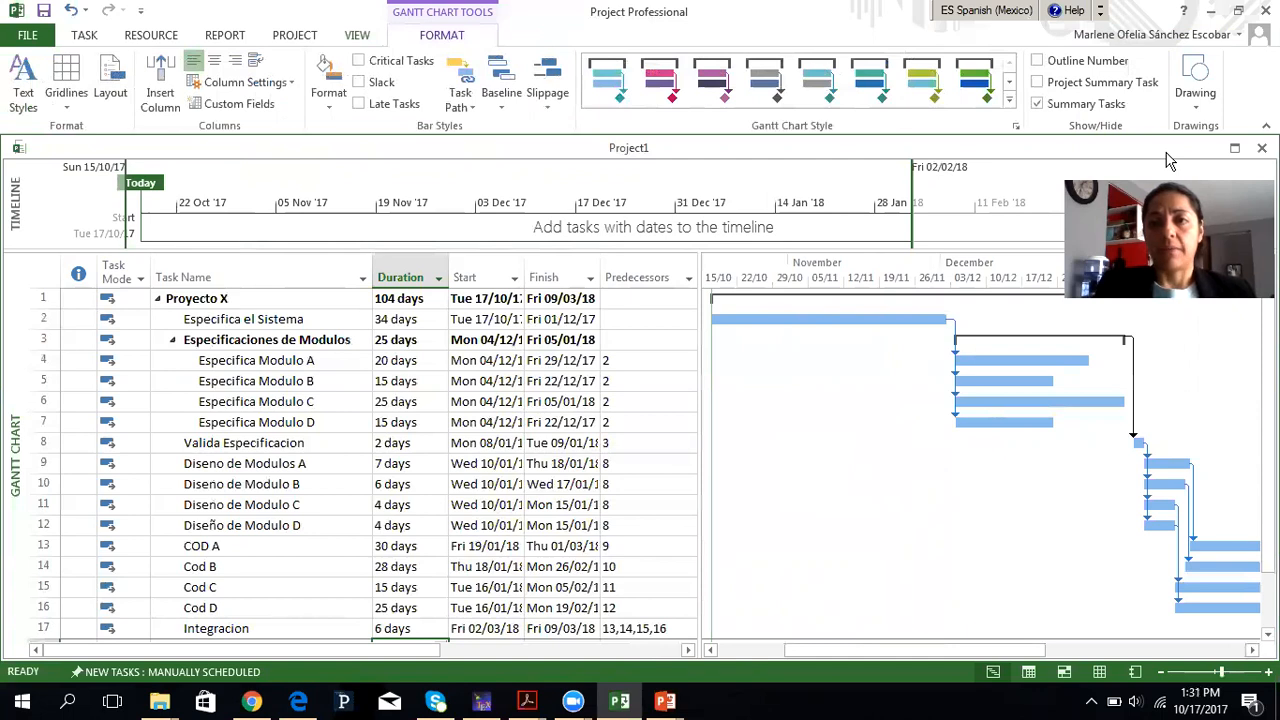
pyautogui.click(1037, 60)
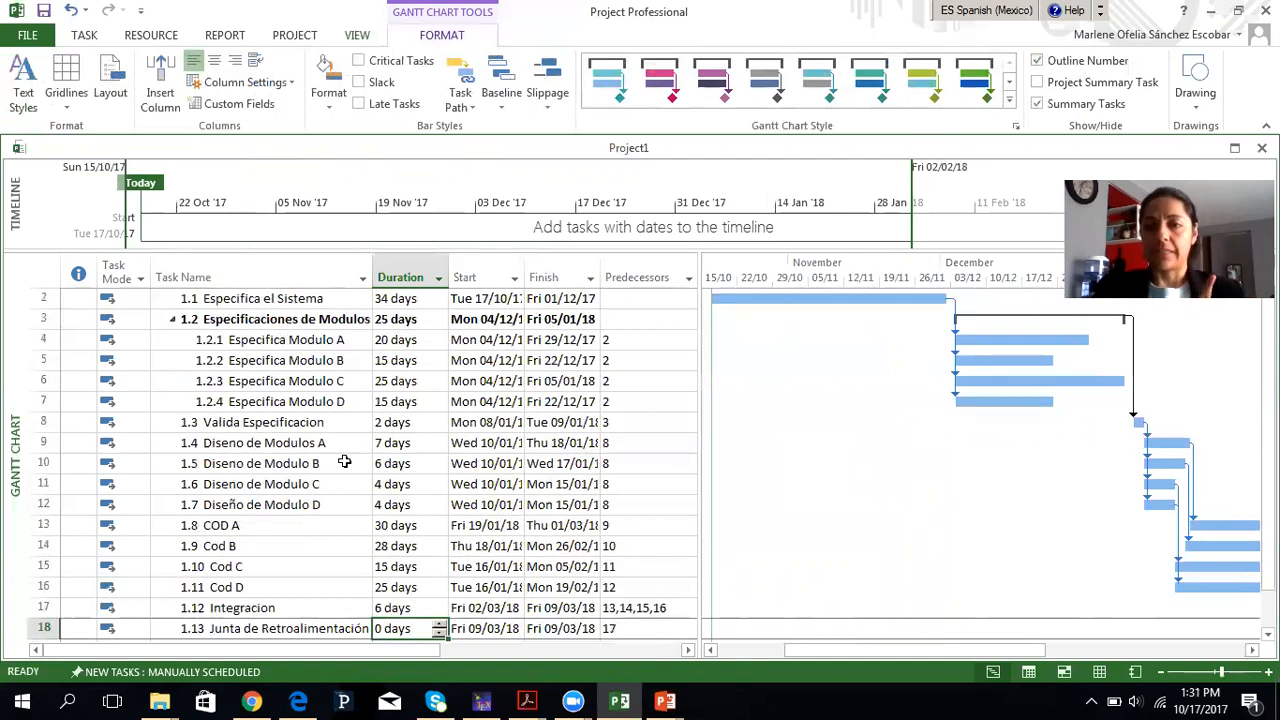
pyautogui.scroll(1, 342, 461)
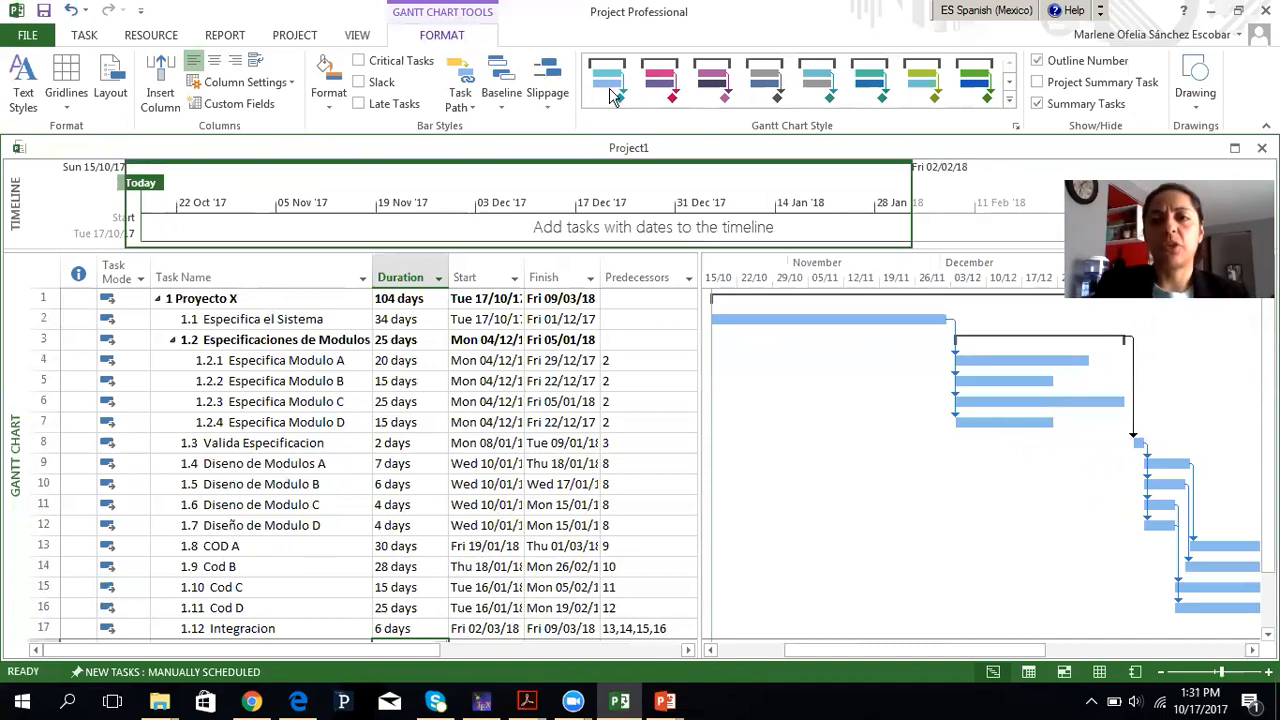
pyautogui.click(1038, 61)
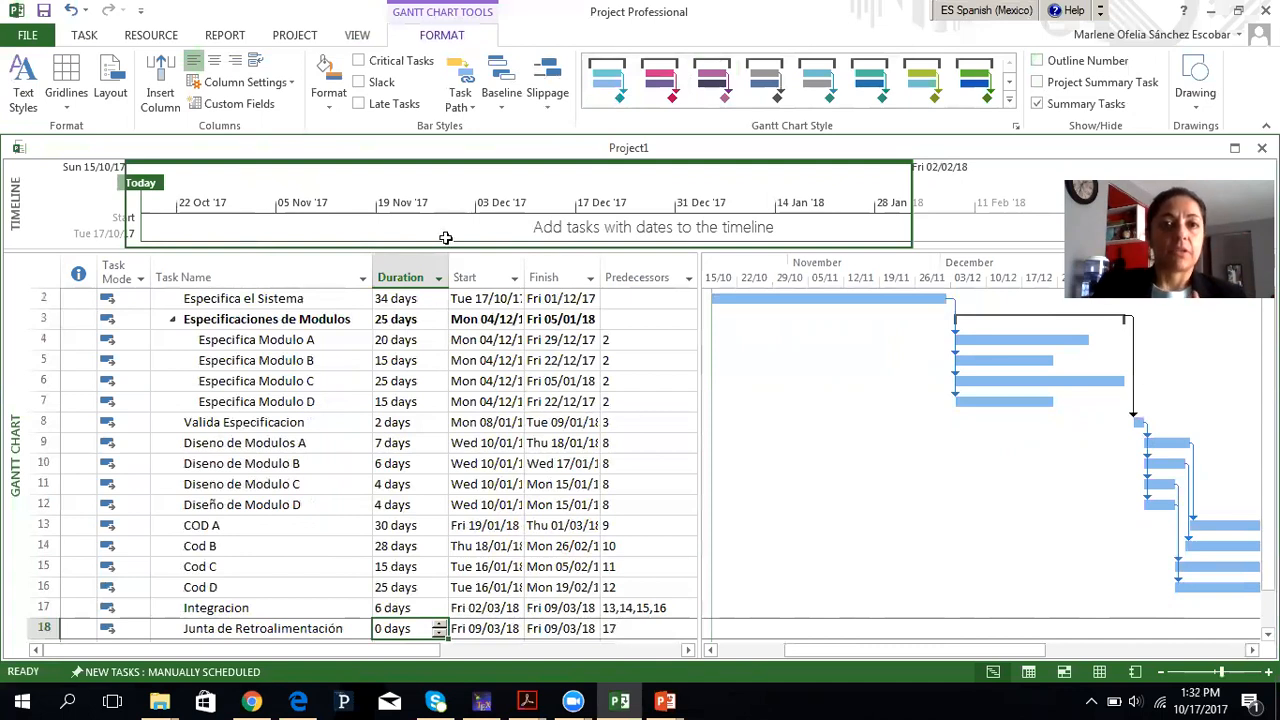
# Highlight the critical tasks in the Gantt chart and inspect the critical path along the schedule
pyautogui.click(360, 62)
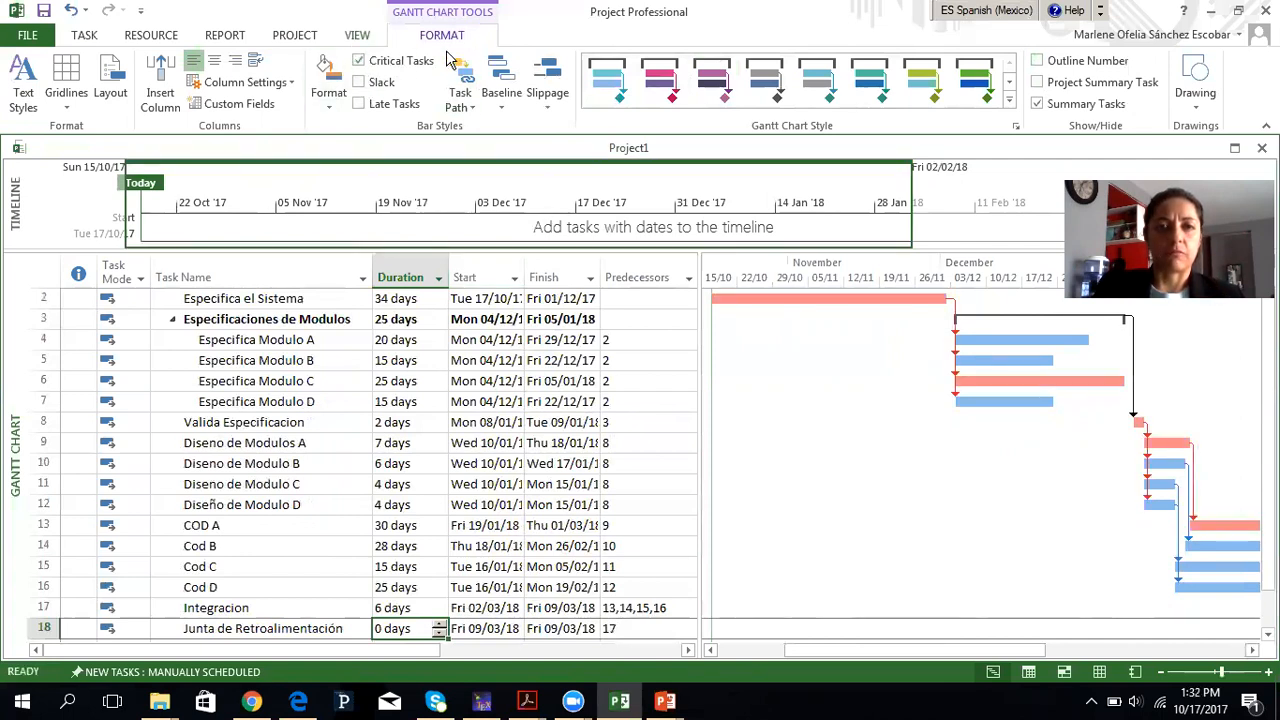
pyautogui.moveTo(834, 647); pyautogui.dragTo(884, 649)
pyautogui.moveTo(963, 668); pyautogui.dragTo(848, 660)
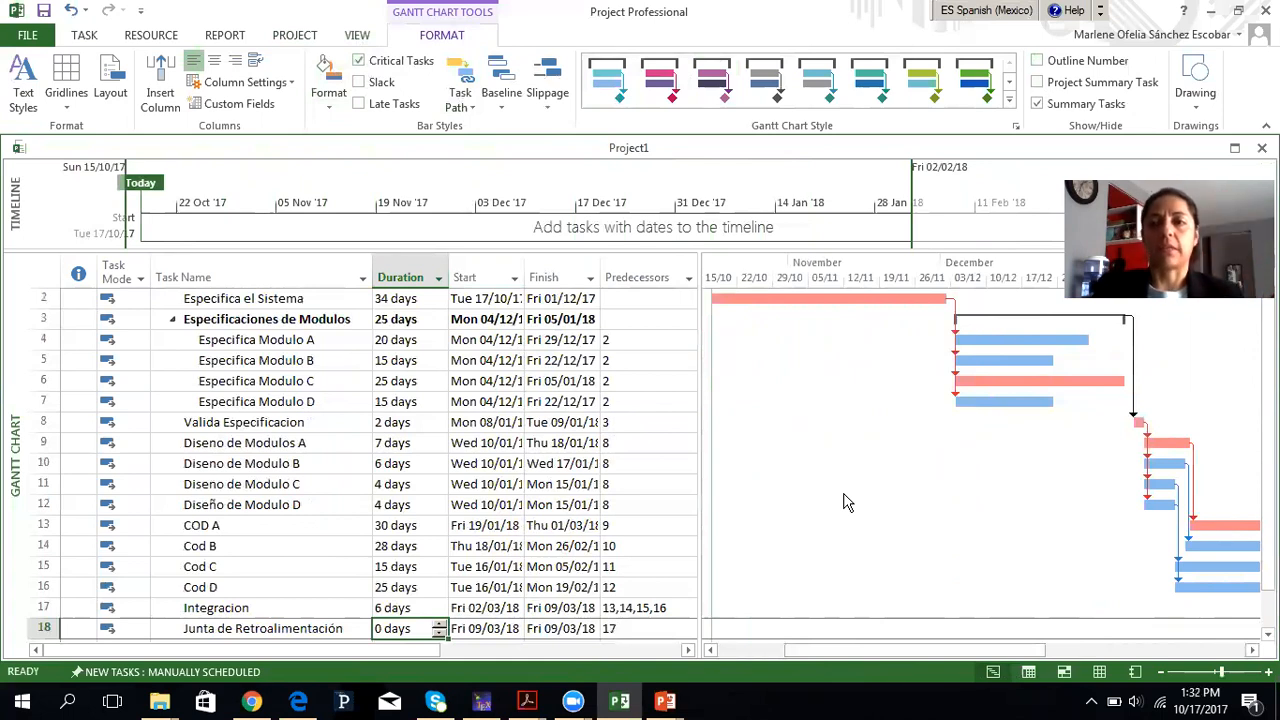
# Display the slack of the tasks in the Gantt chart and inspect it from December onwards
pyautogui.click(358, 85)
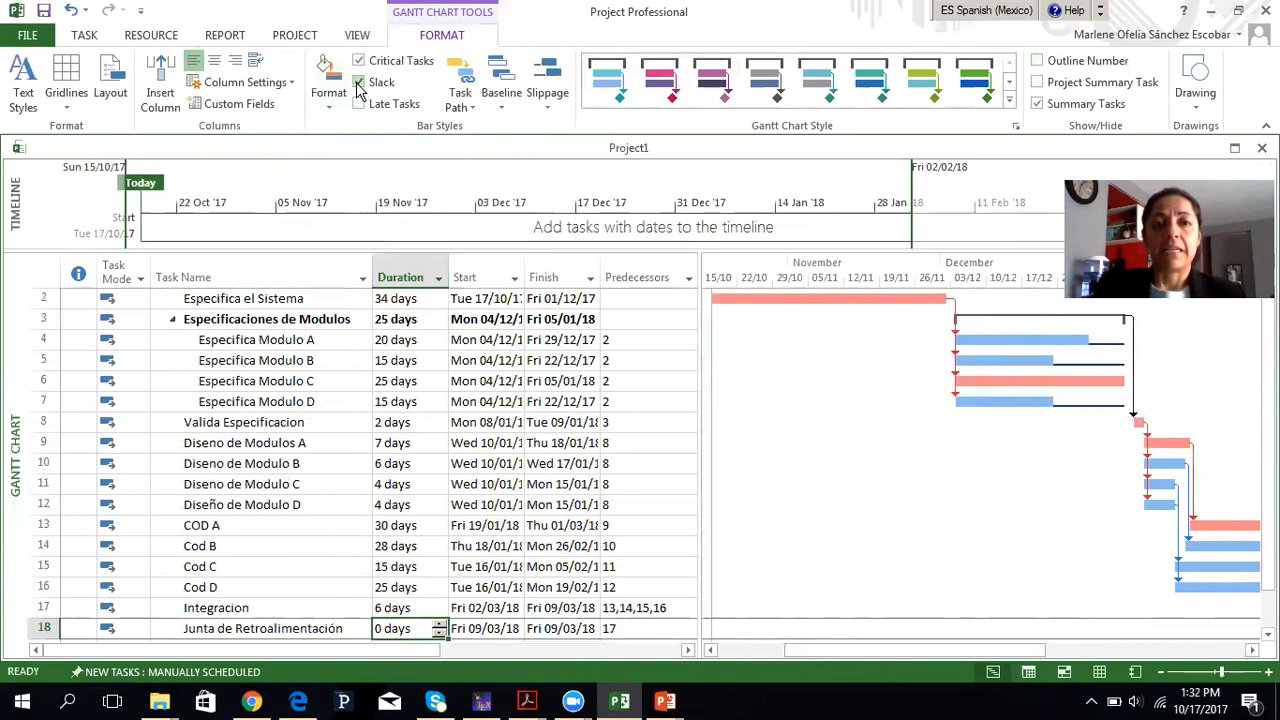
pyautogui.moveTo(856, 651); pyautogui.dragTo(931, 650)
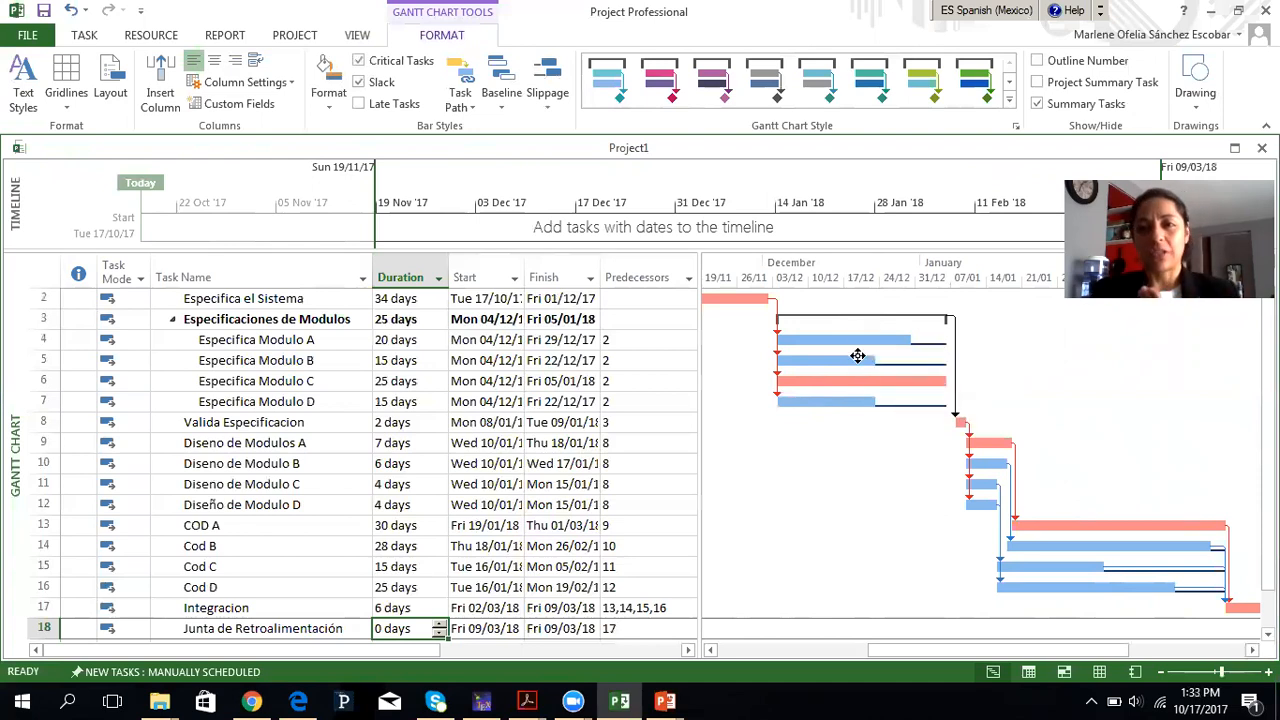
pyautogui.moveTo(857, 356)
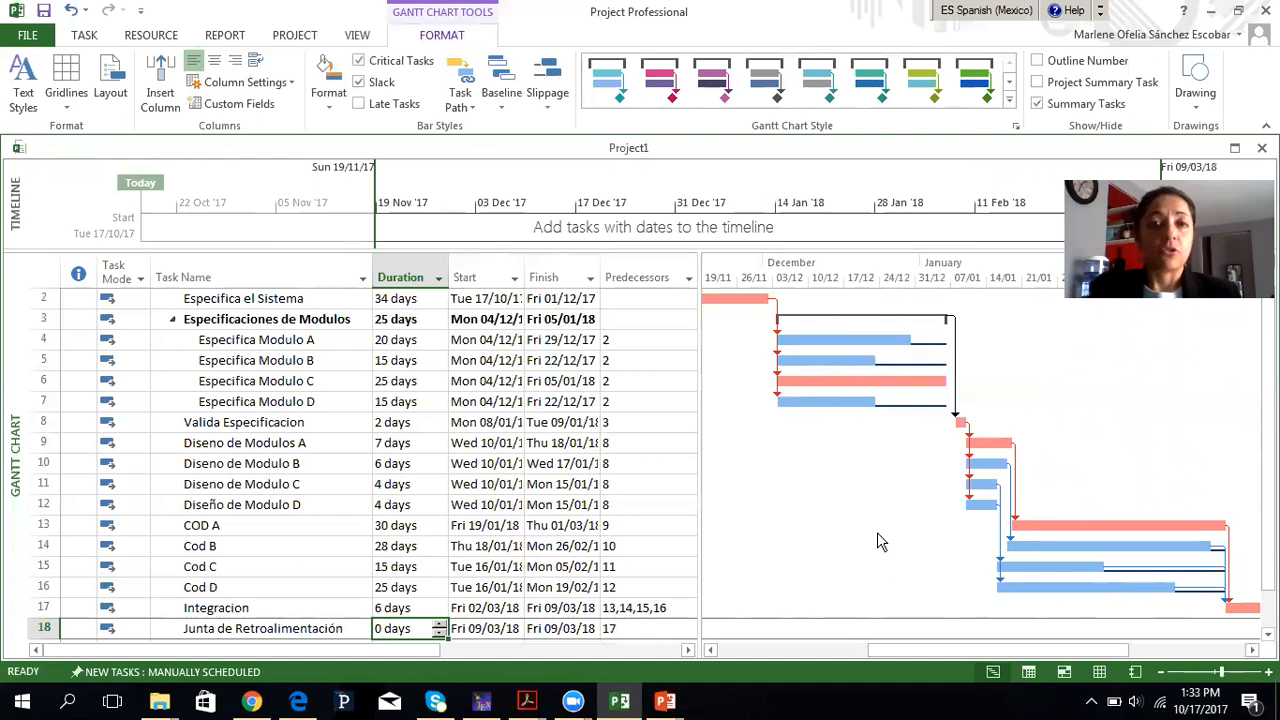
# Highlight late tasks in the Gantt chart and move the start of Proyecto X to Fri 13/10/17, continuing before the project start date
pyautogui.click(359, 105)
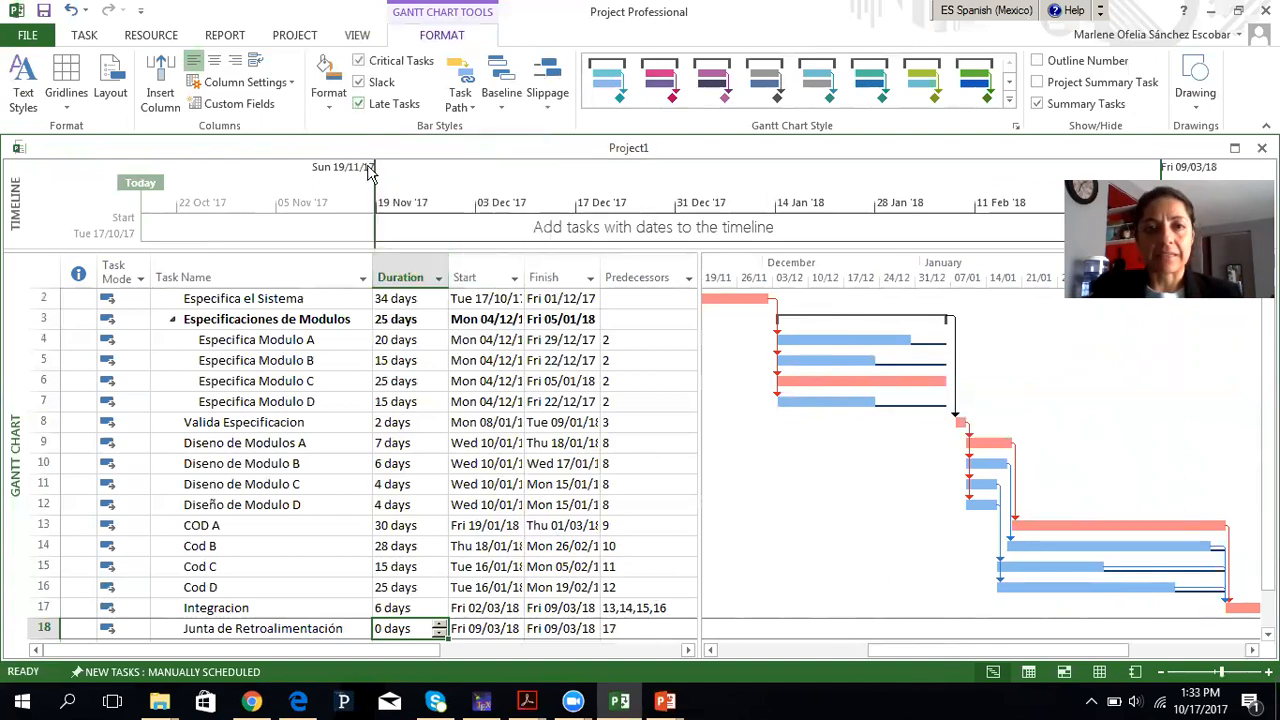
pyautogui.moveTo(928, 651); pyautogui.dragTo(725, 658)
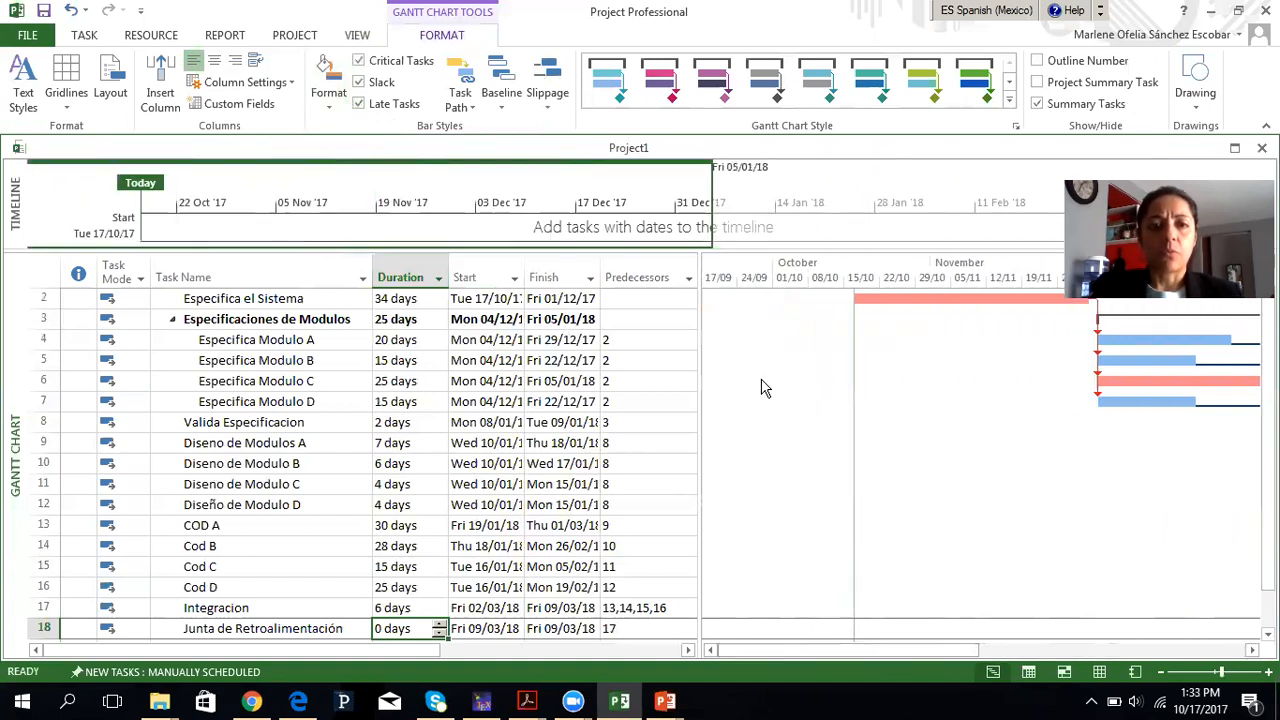
pyautogui.click(457, 298)
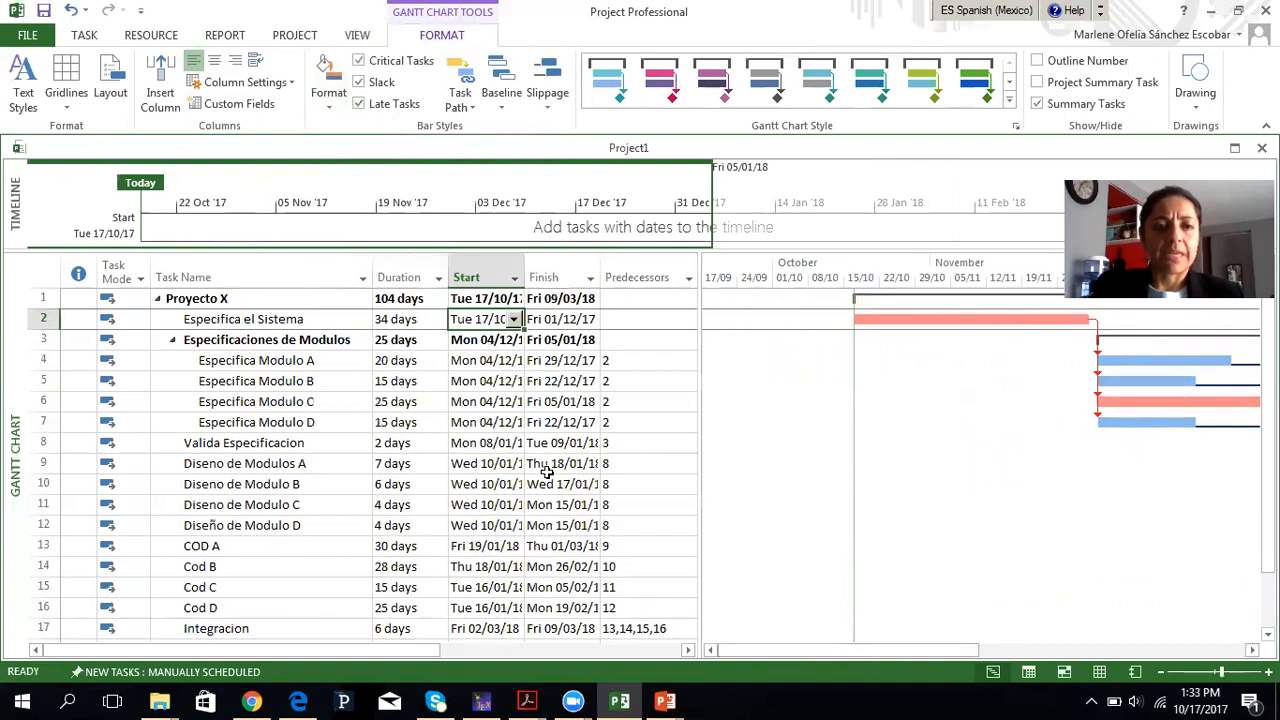
pyautogui.click(481, 298)
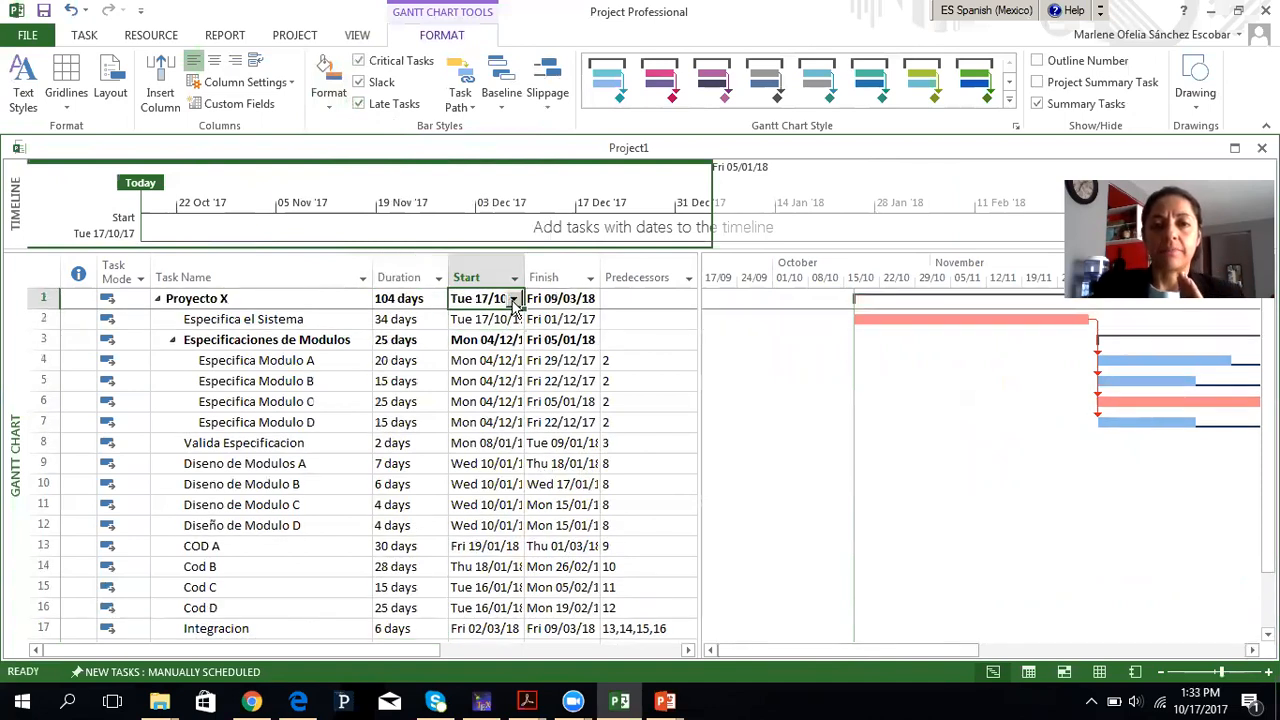
pyautogui.click(513, 300)
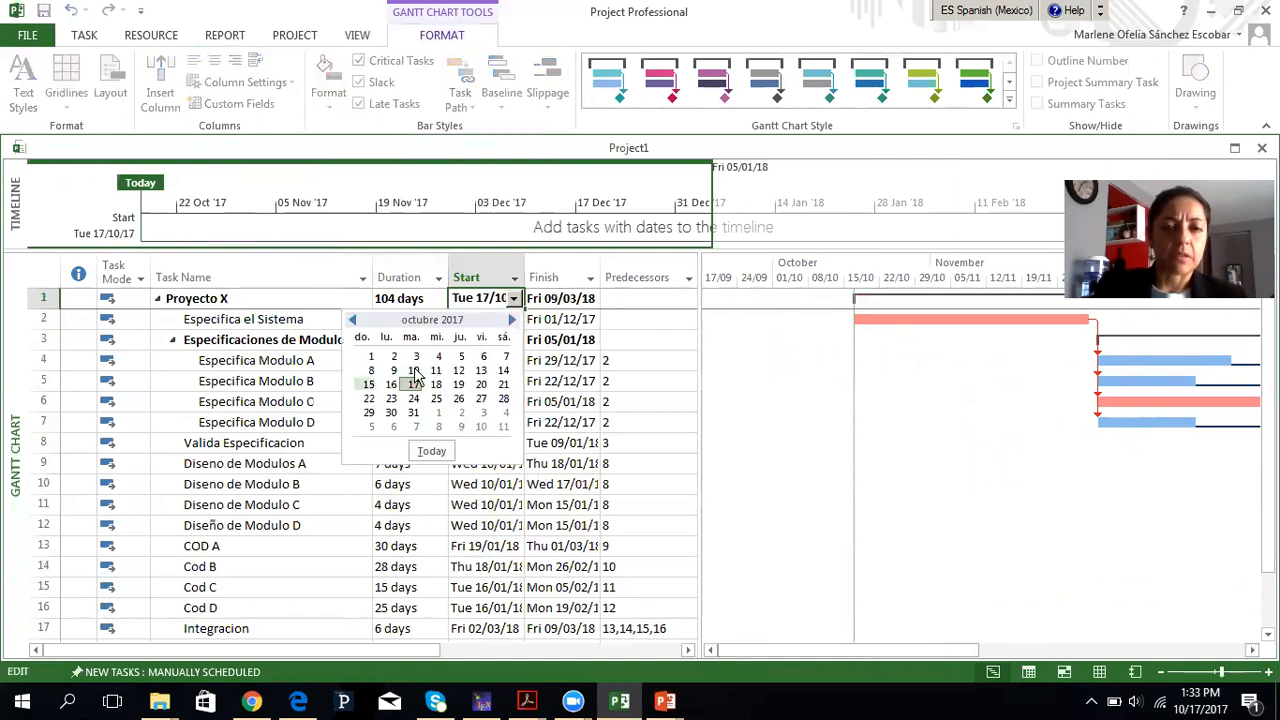
pyautogui.click(482, 372)
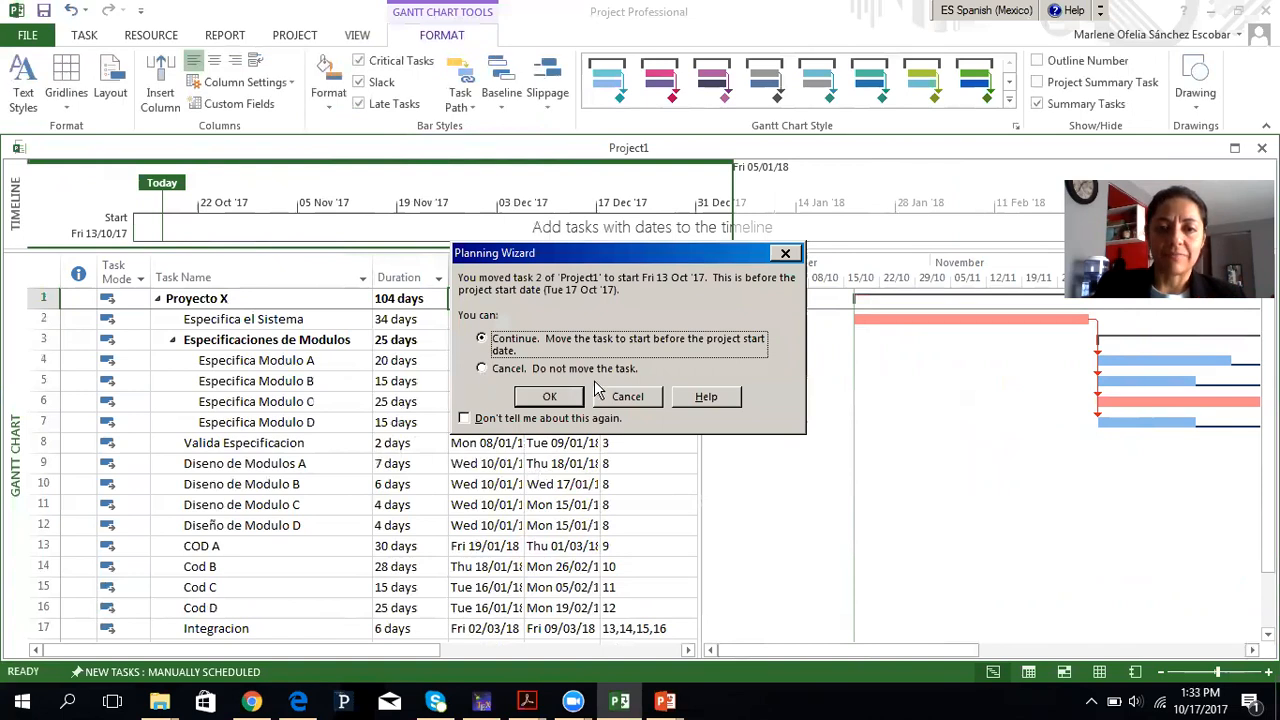
pyautogui.click(548, 397)
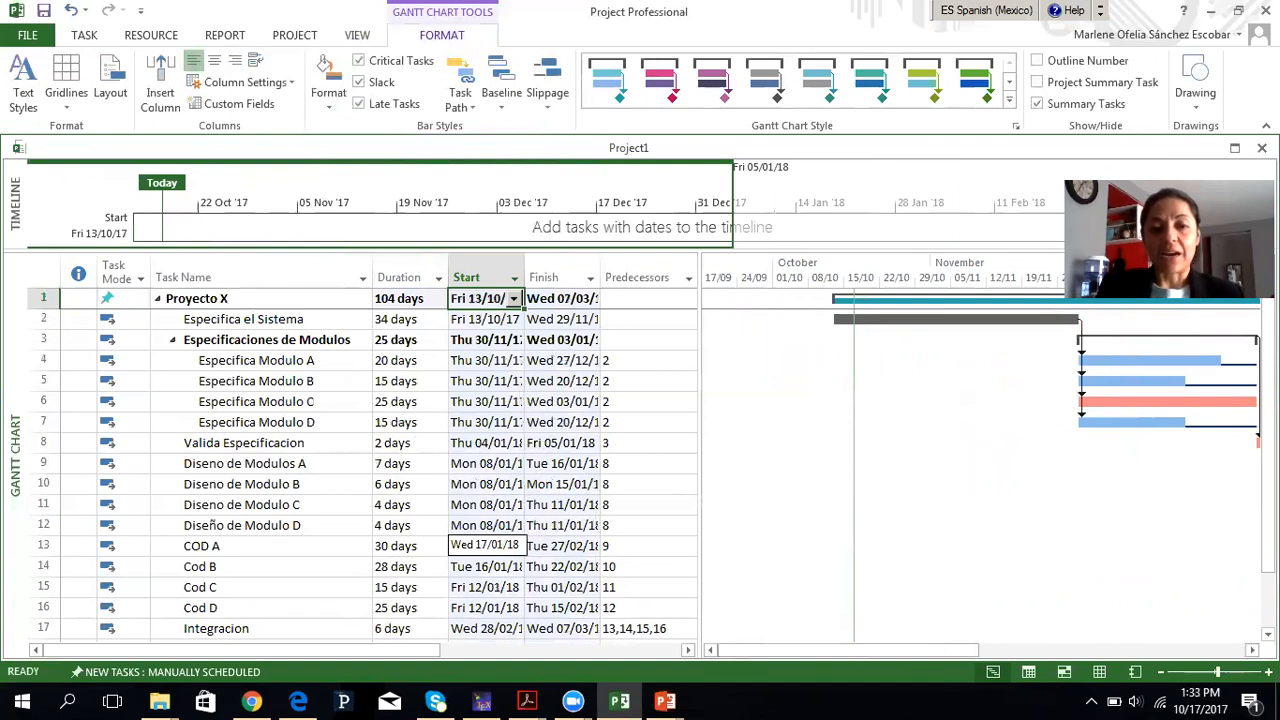
pyautogui.click(552, 400)
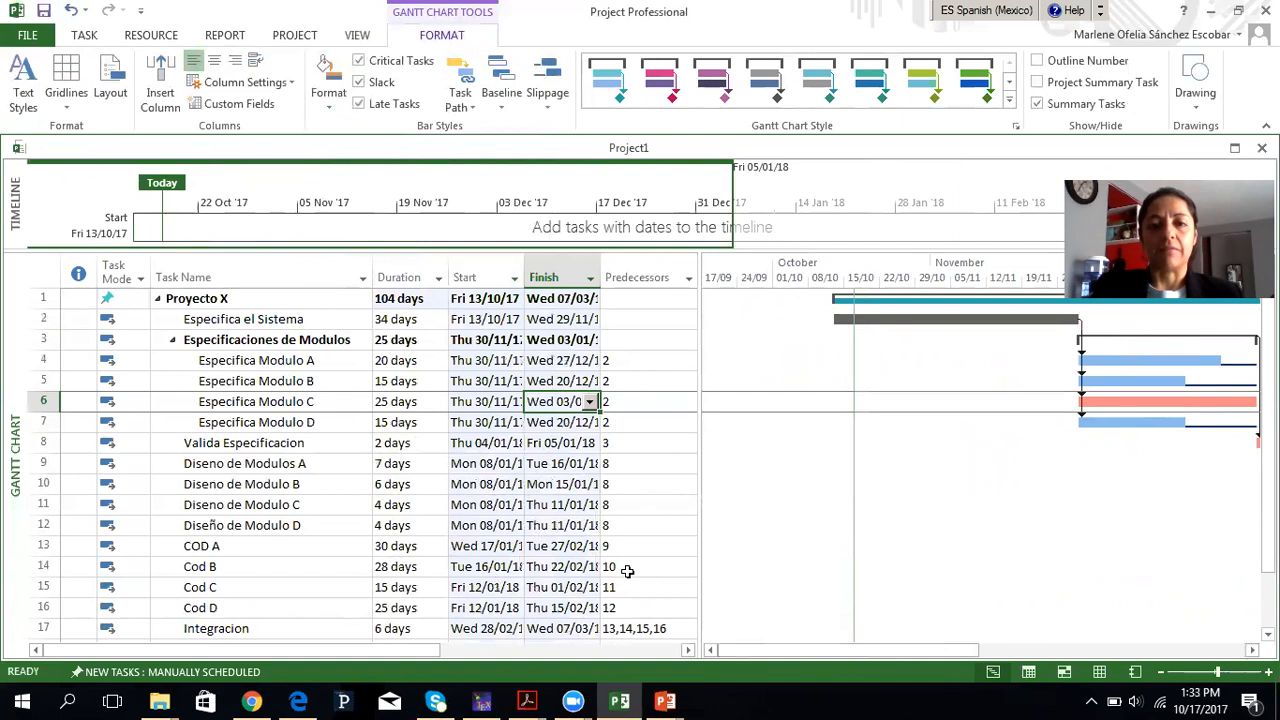
pyautogui.click(610, 361)
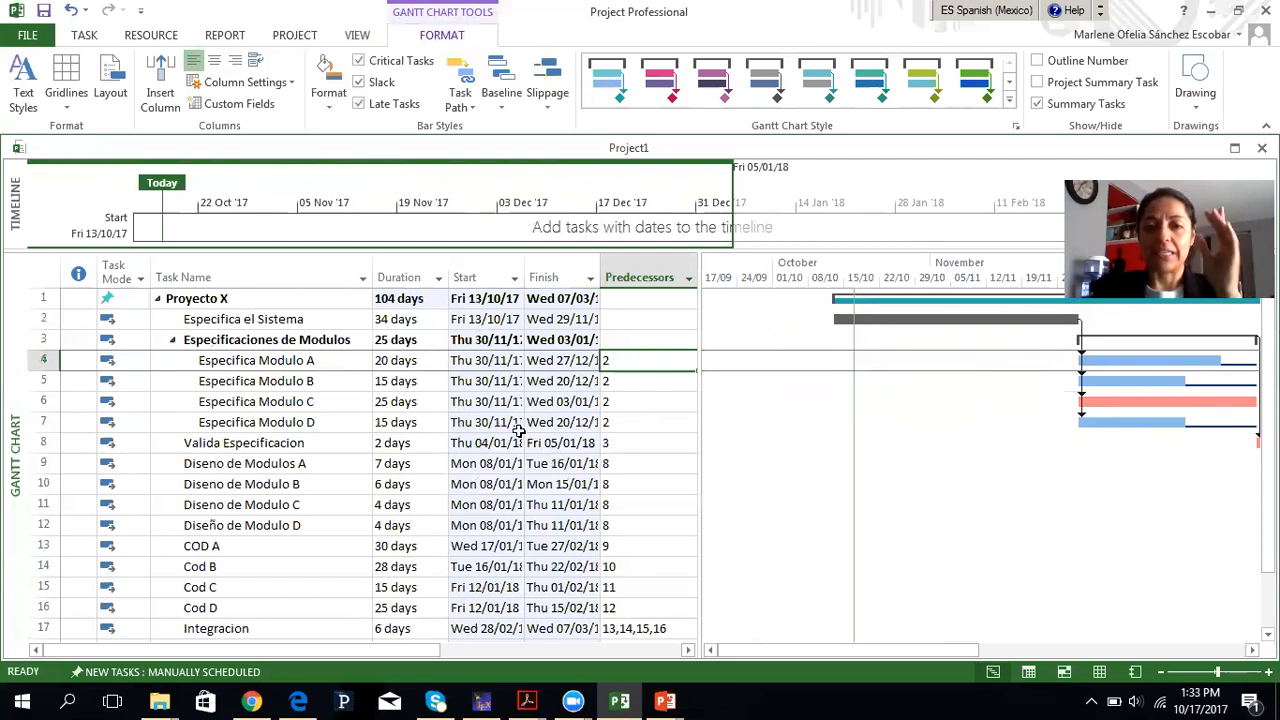
# Turn the late-task highlighting off and on again to compare how the Gantt bars are displayed
pyautogui.scroll(-3, 520, 432)
pyautogui.scroll(3, 528, 472)
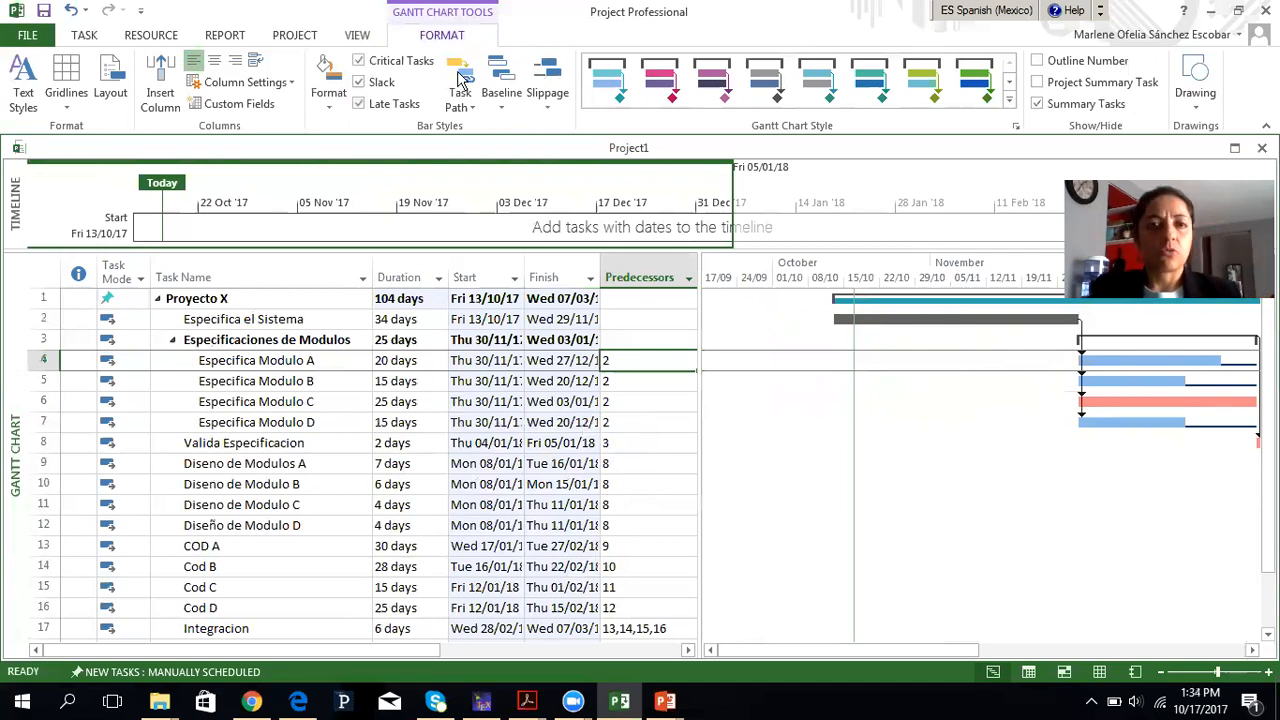
pyautogui.click(360, 106)
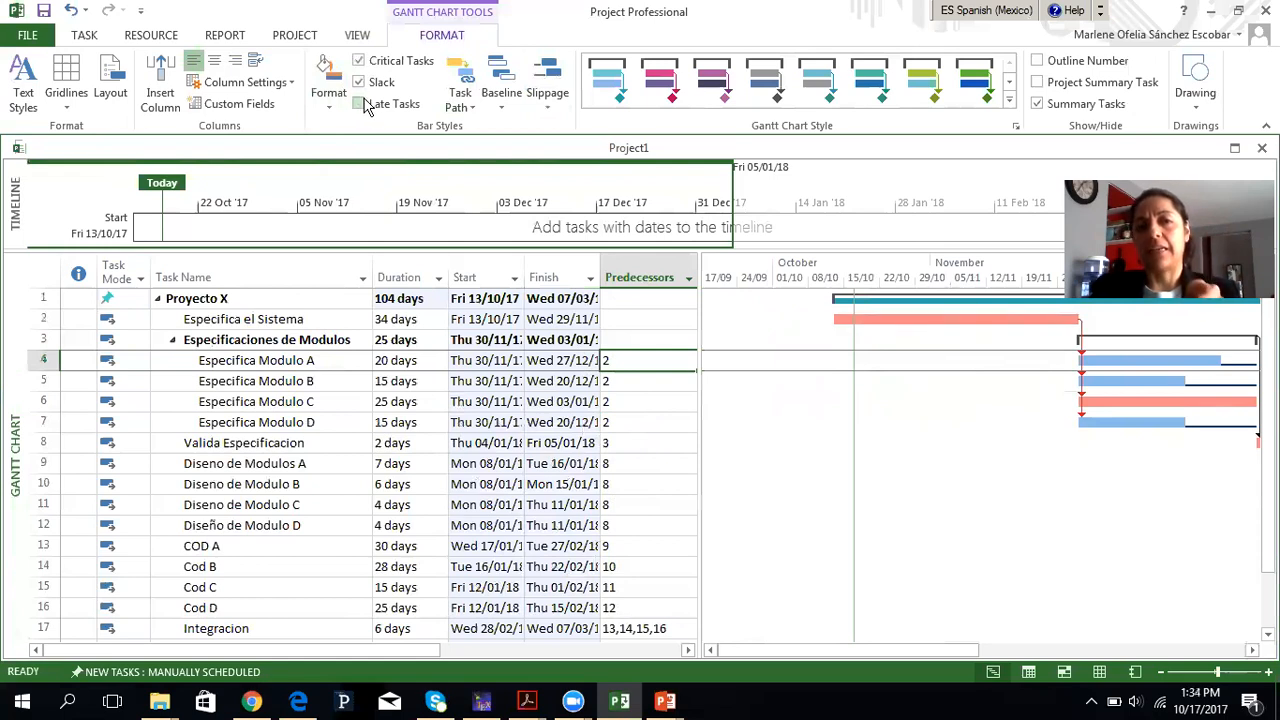
pyautogui.click(359, 105)
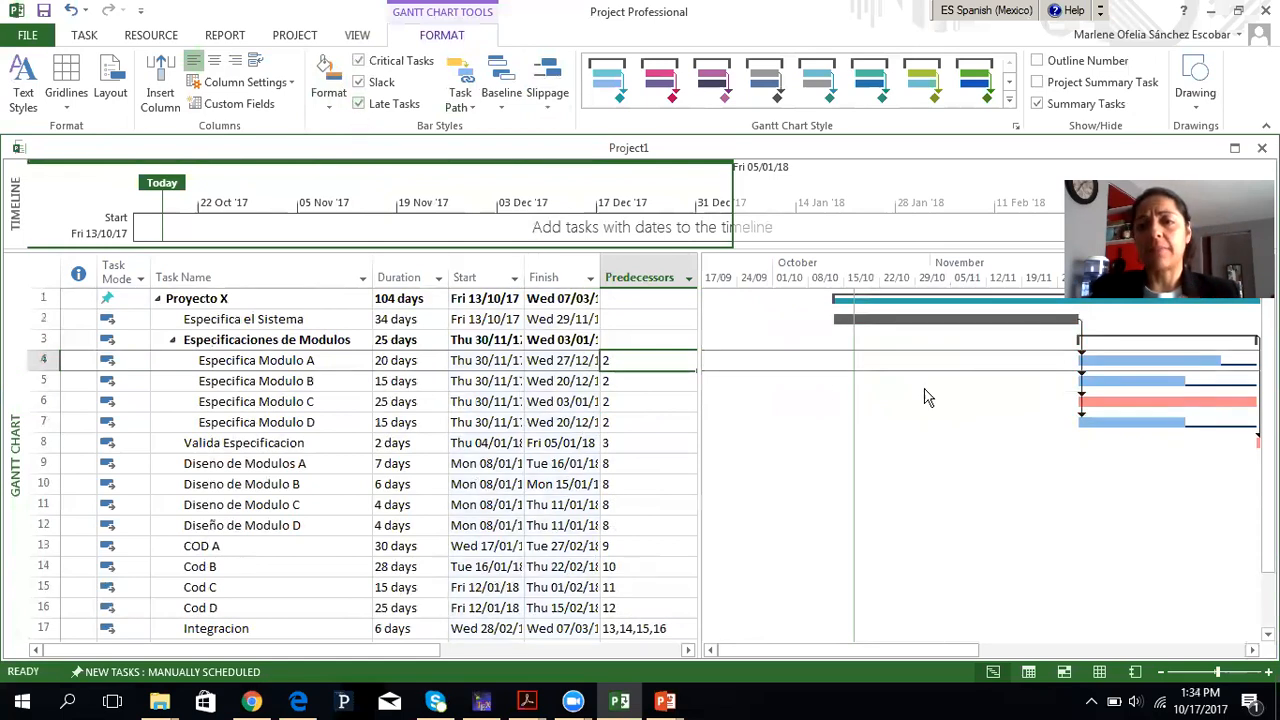
pyautogui.moveTo(841, 652); pyautogui.dragTo(888, 651)
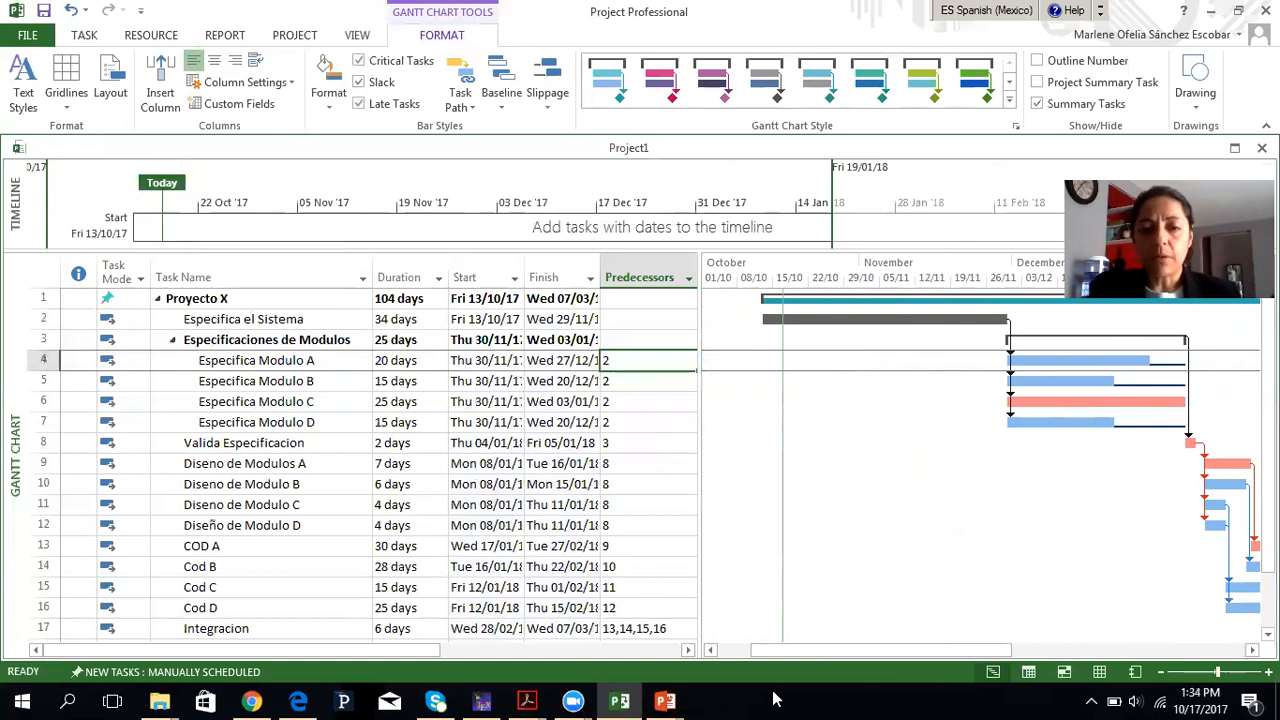
# Widen the task table to reveal the % Complete column and set Especifica el Sistema to 20%
pyautogui.moveTo(697, 576); pyautogui.dragTo(882, 576)
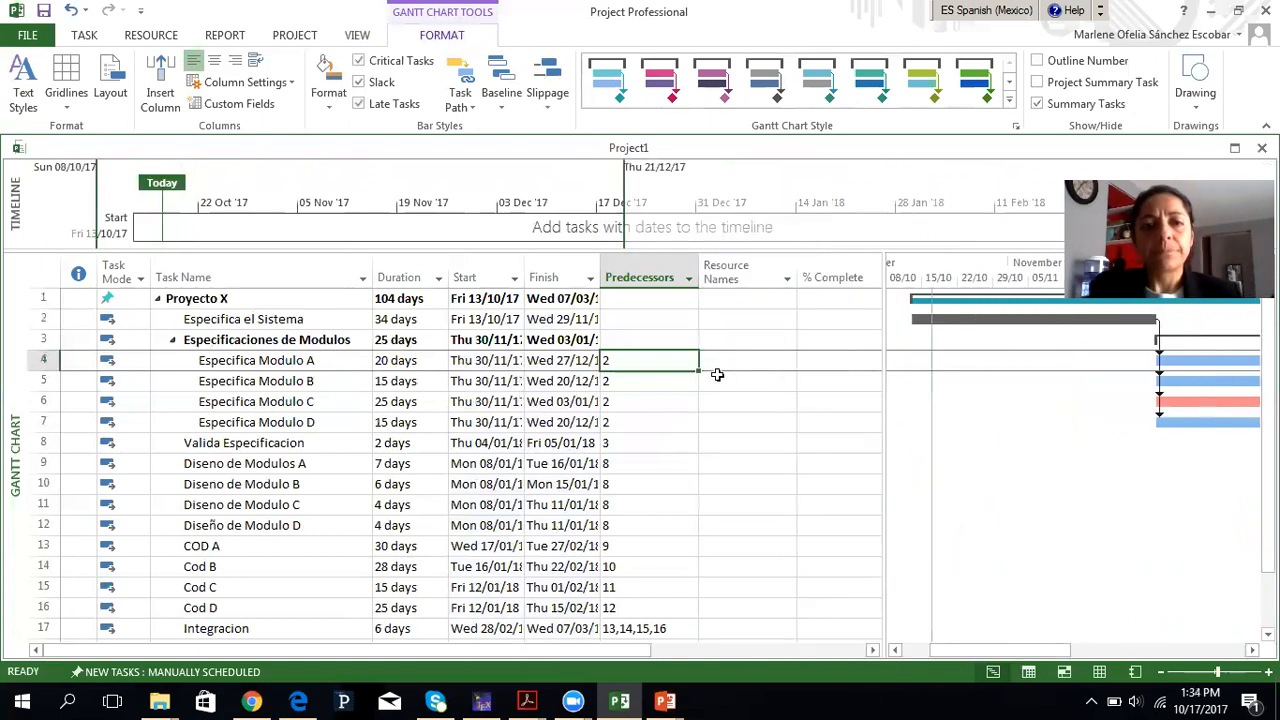
pyautogui.click(834, 319)
pyautogui.write('20')
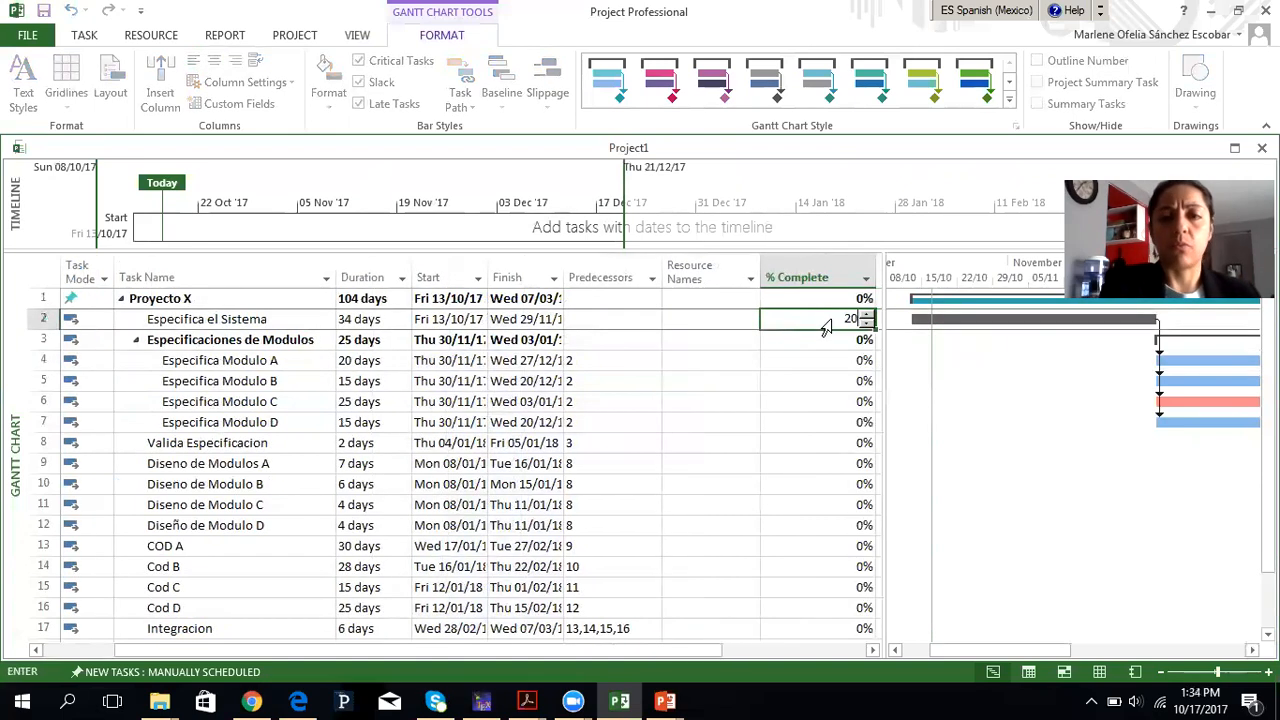
pyautogui.press('Return')
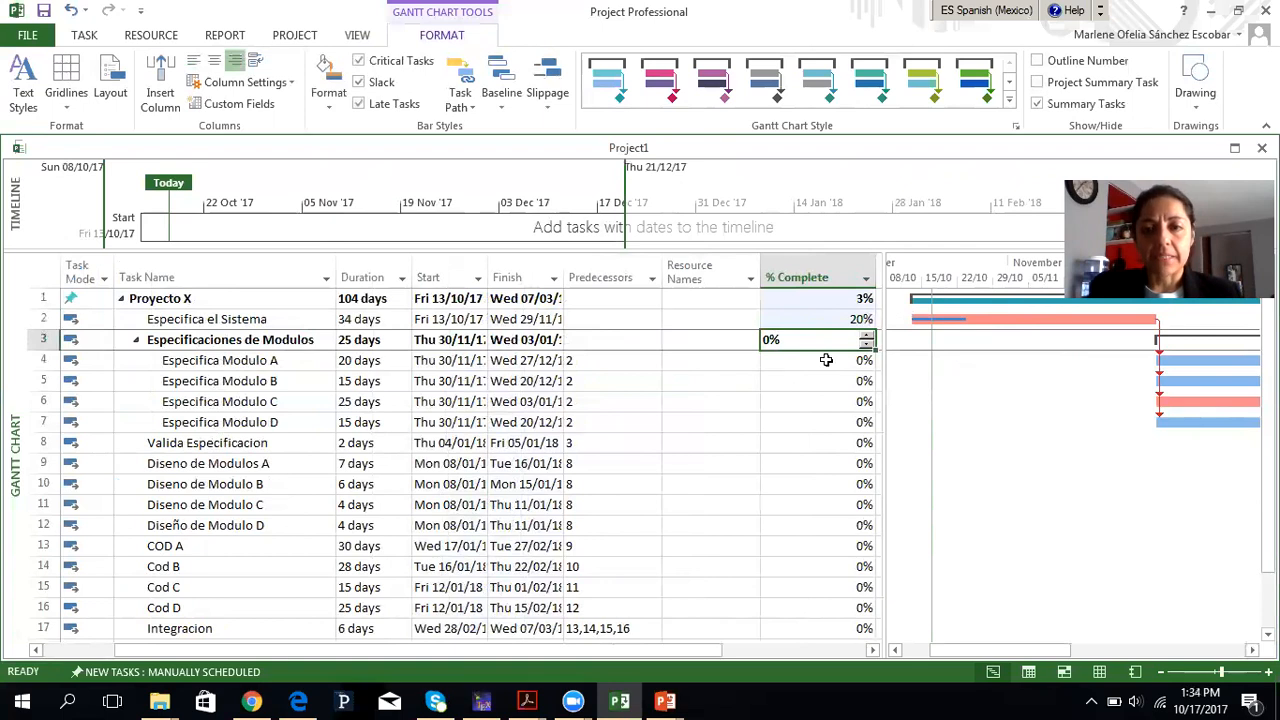
# Set the completion percentage of Especifica Modulo A to 50% and of Especifica Modulo B to 70%
pyautogui.click(802, 400)
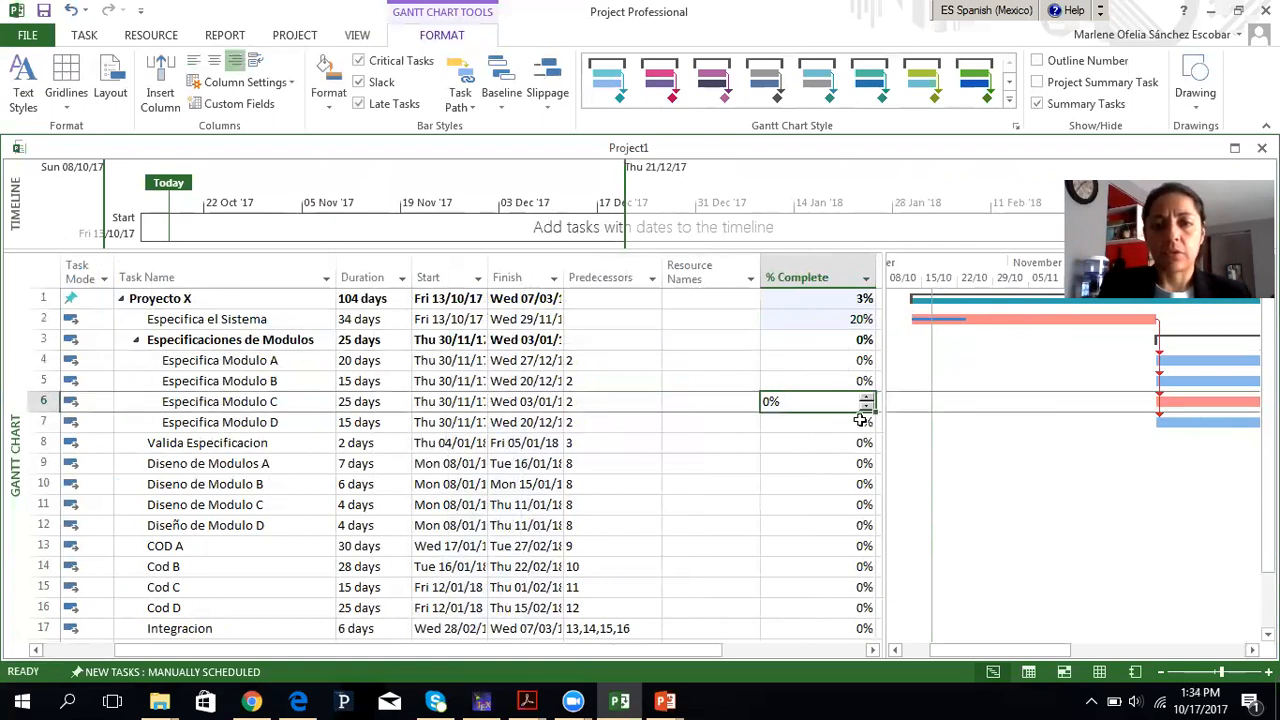
pyautogui.press('Up')
pyautogui.press('Up')
pyautogui.write('50')
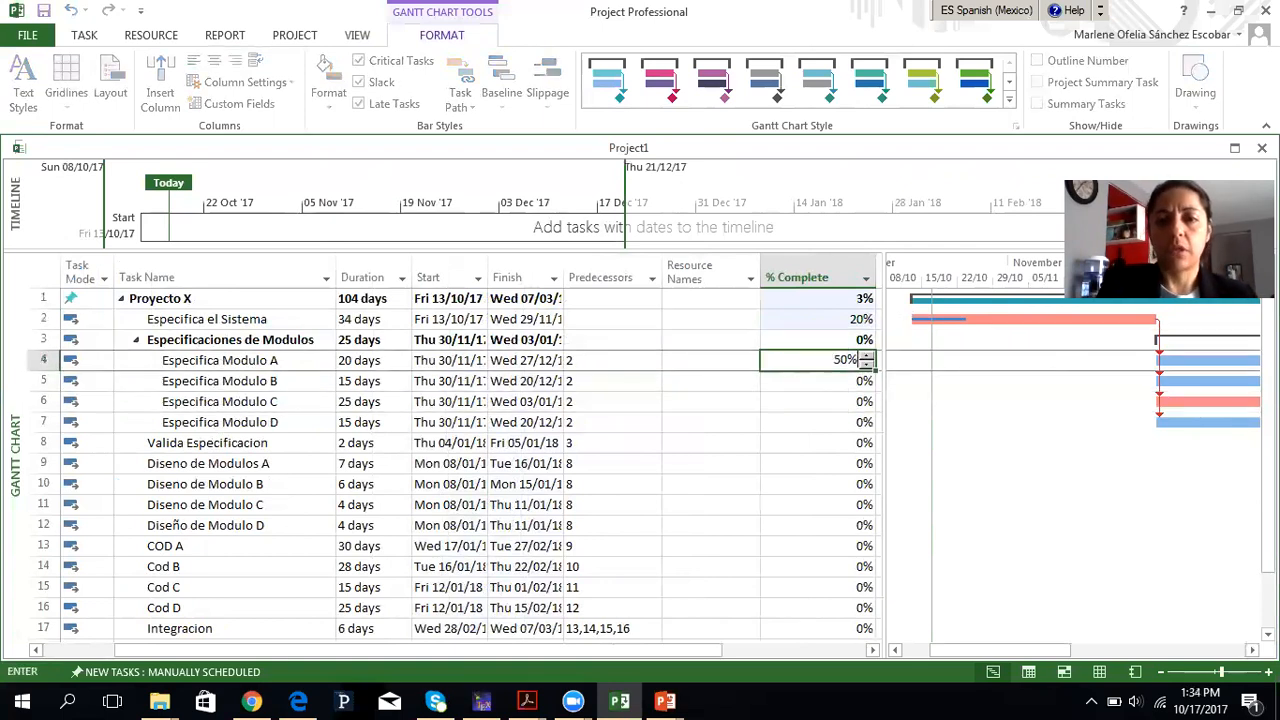
pyautogui.press('Return')
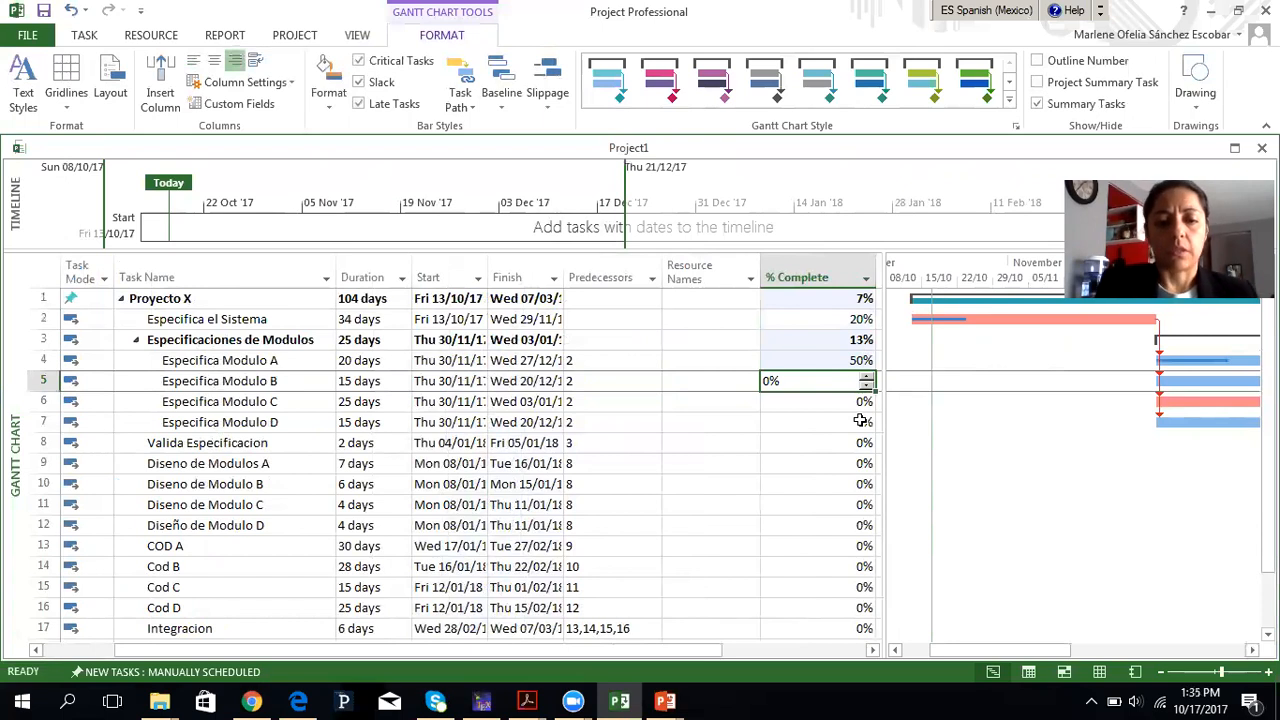
pyautogui.write('70')
pyautogui.press('Return')
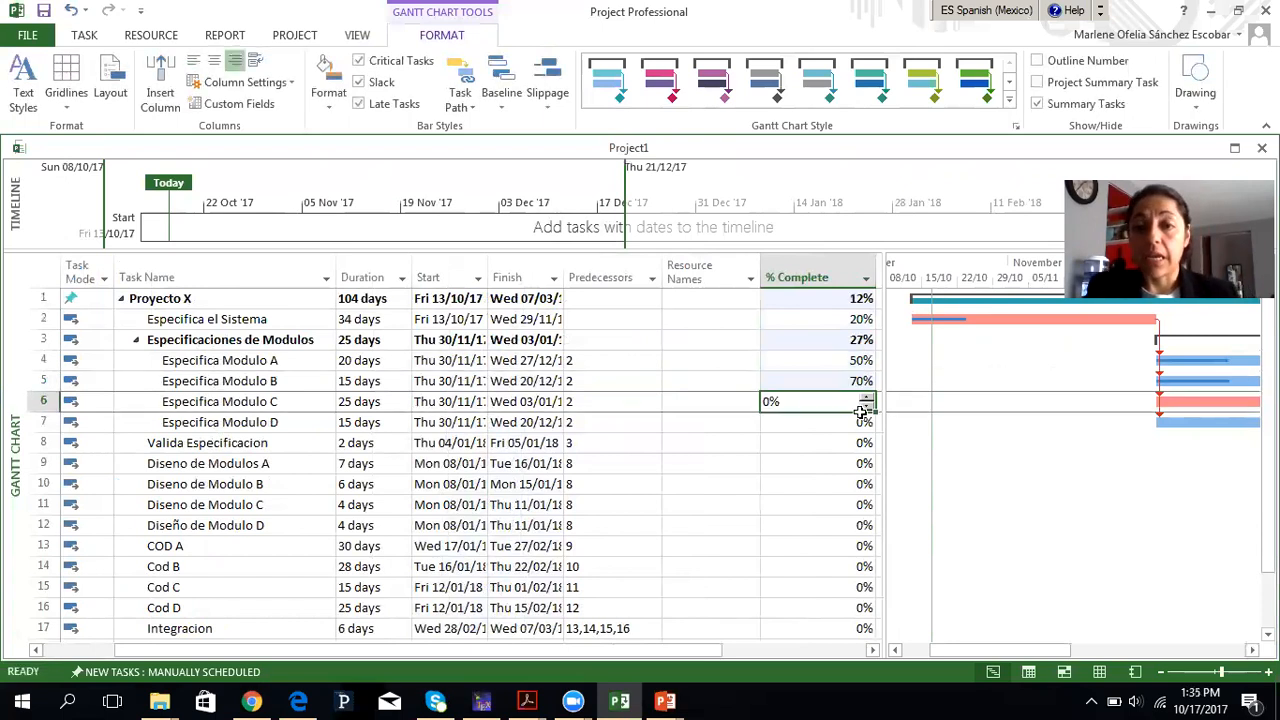
# Set Especifica Modulo B to 100% complete and inspect the progress lines on the module specification bars
pyautogui.click(857, 381)
pyautogui.write('100')
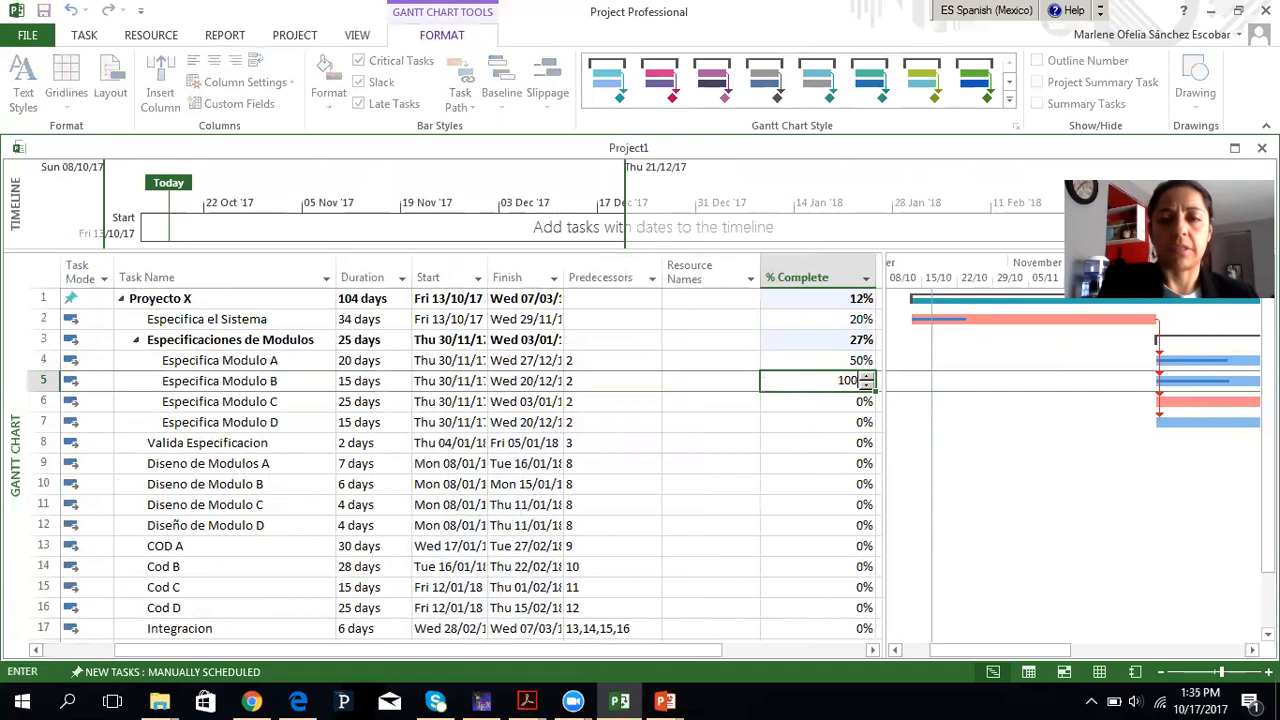
pyautogui.press('Return')
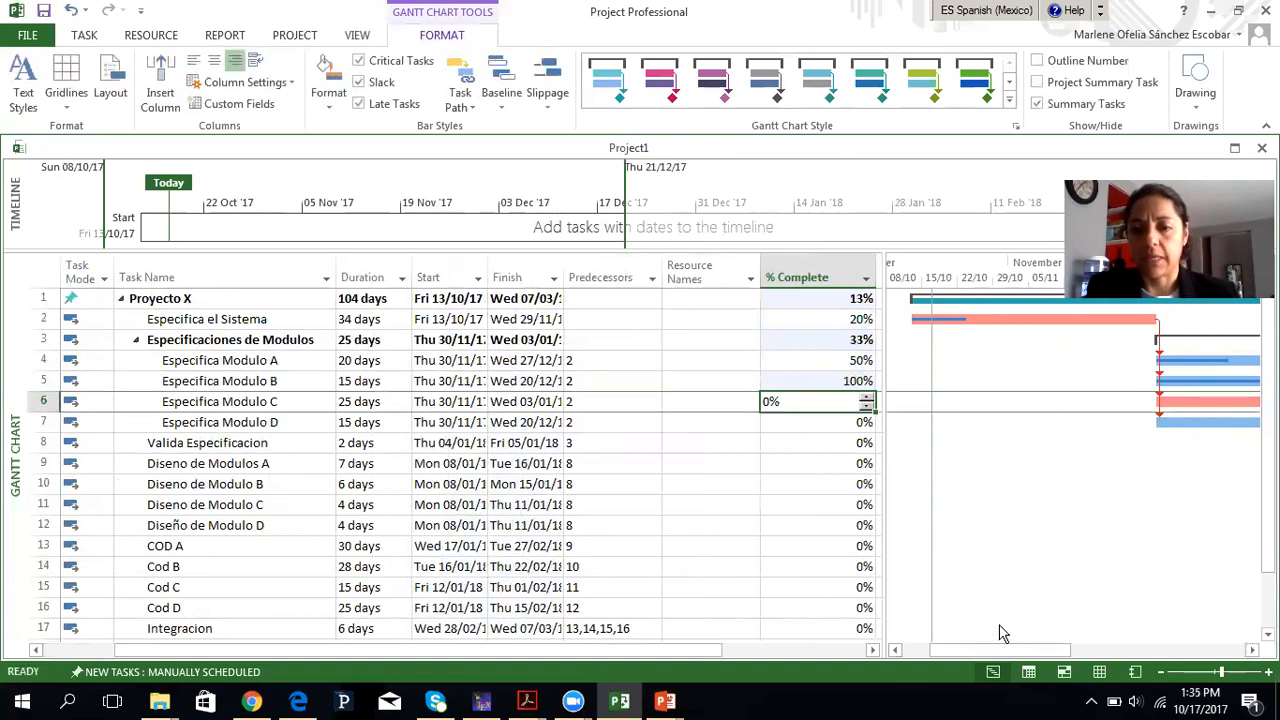
pyautogui.moveTo(996, 650); pyautogui.dragTo(1070, 652)
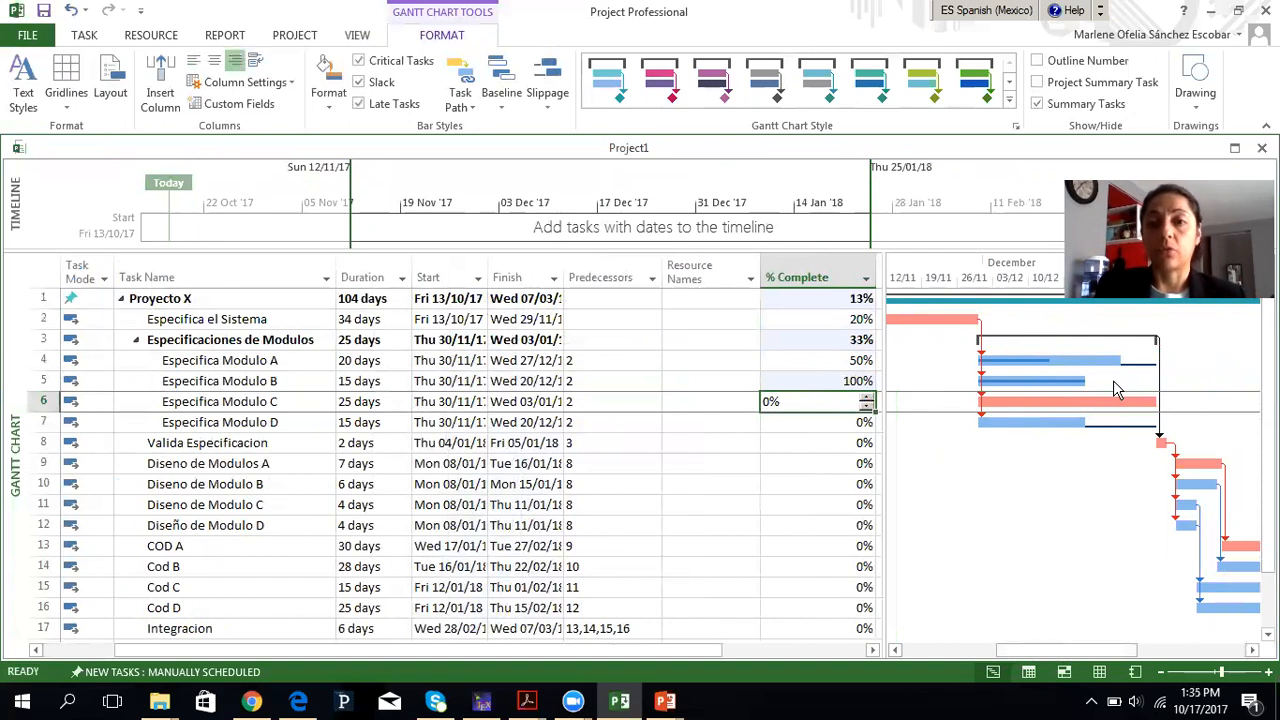
pyautogui.press('Up')
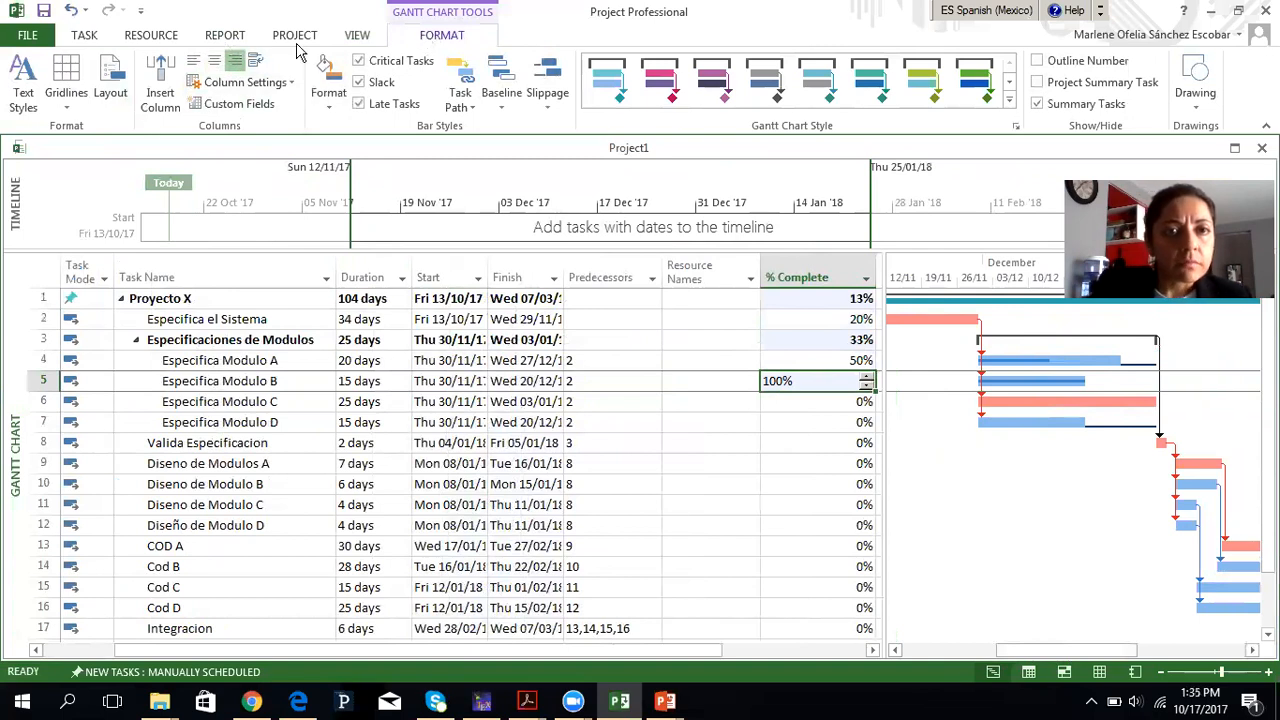
# Change the Task bar style to show the task Name above the bars, and inspect the labels along the Gantt chart
pyautogui.click(326, 110)
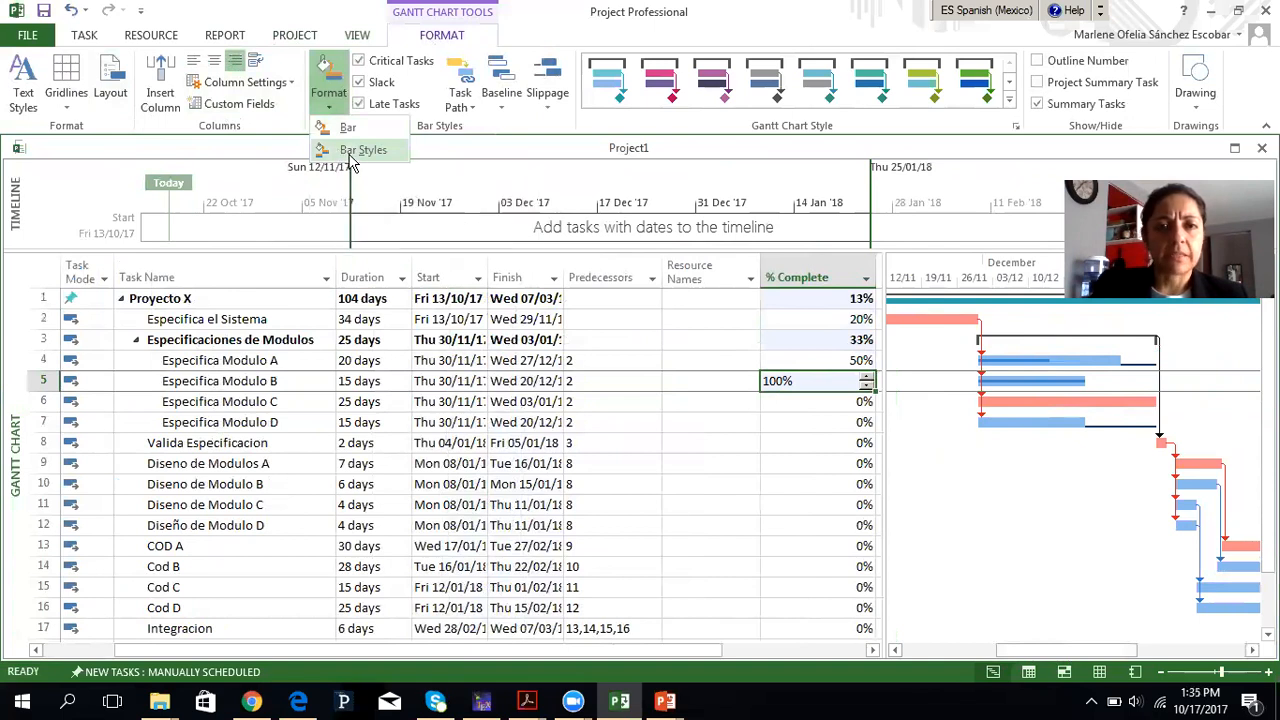
pyautogui.click(376, 158)
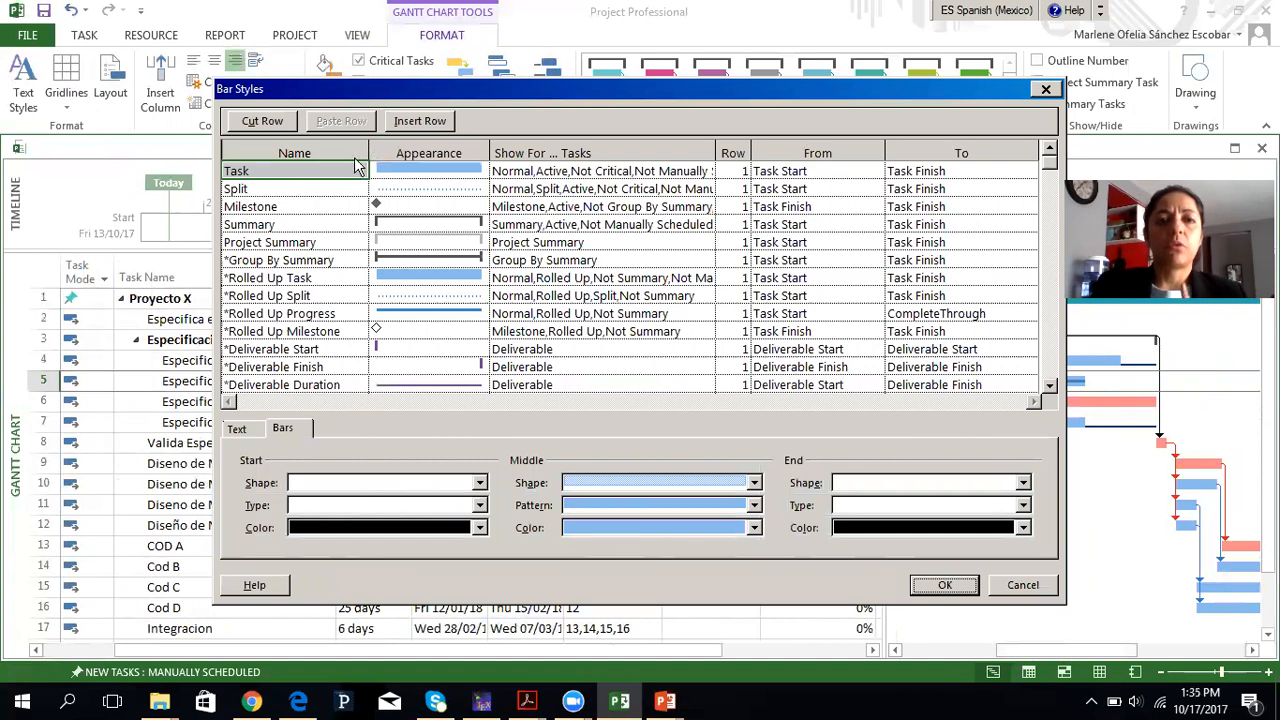
pyautogui.click(246, 430)
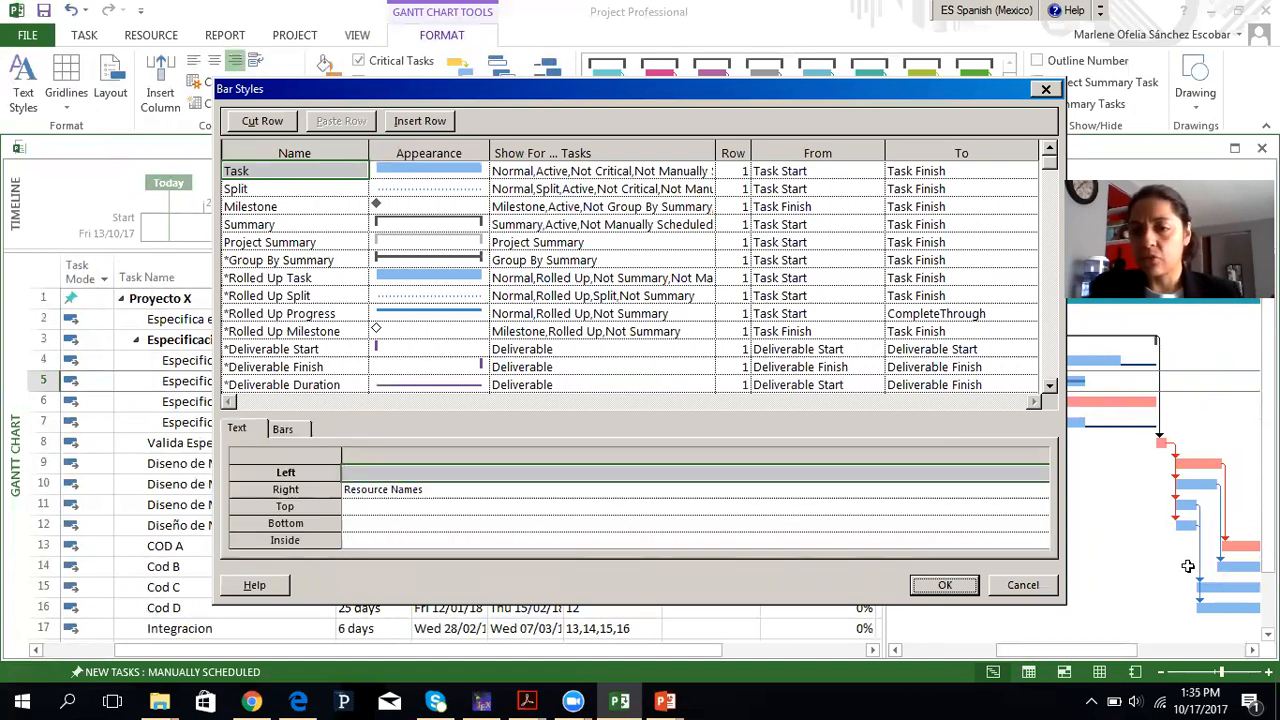
pyautogui.click(403, 490)
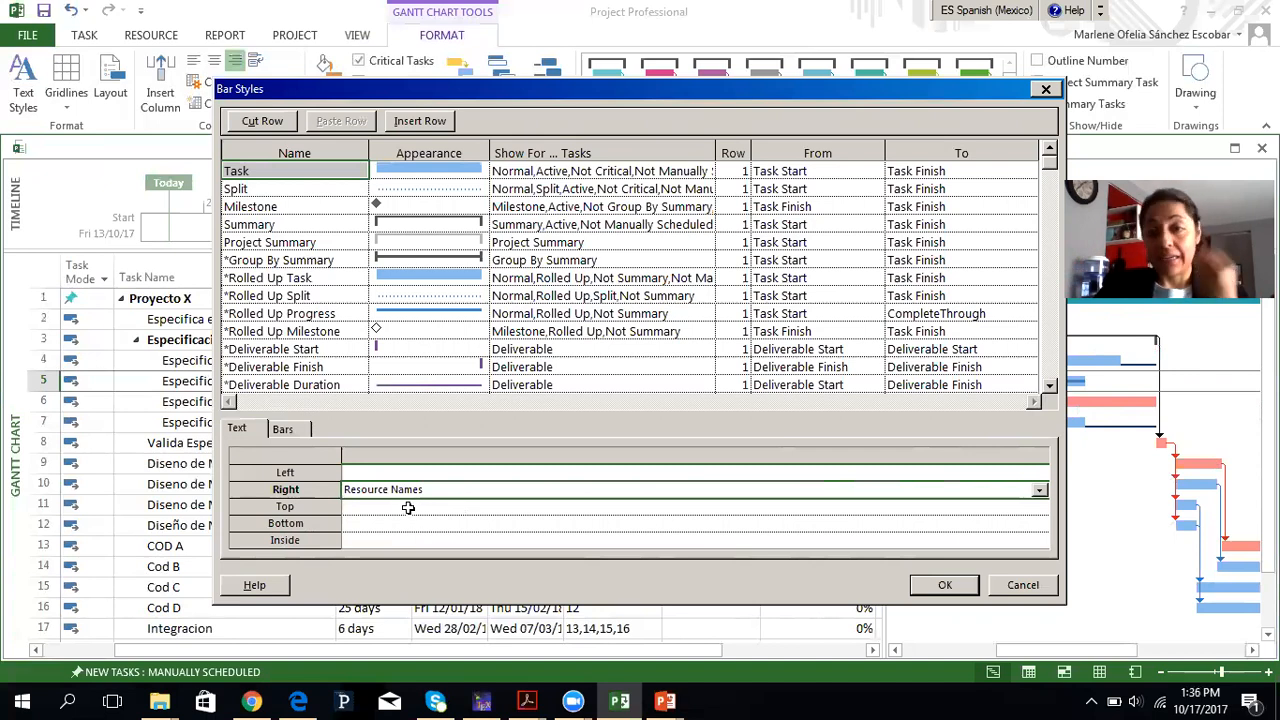
pyautogui.click(408, 508)
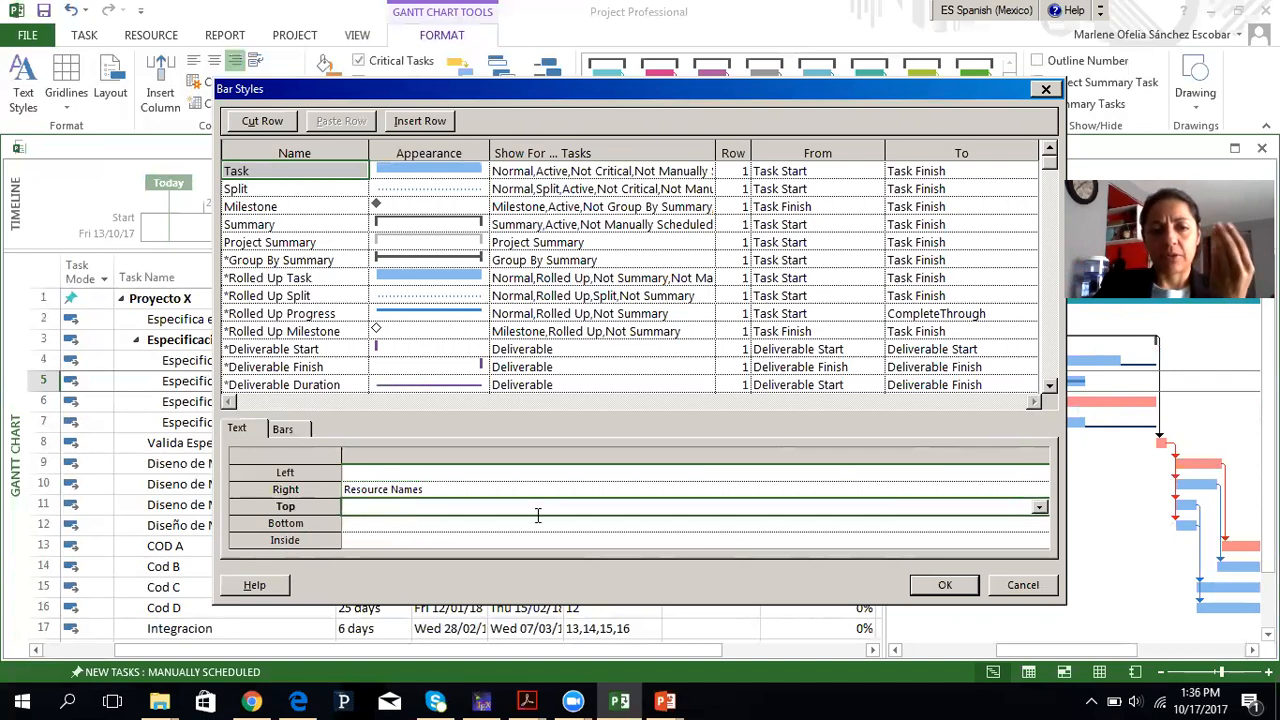
pyautogui.click(1040, 508)
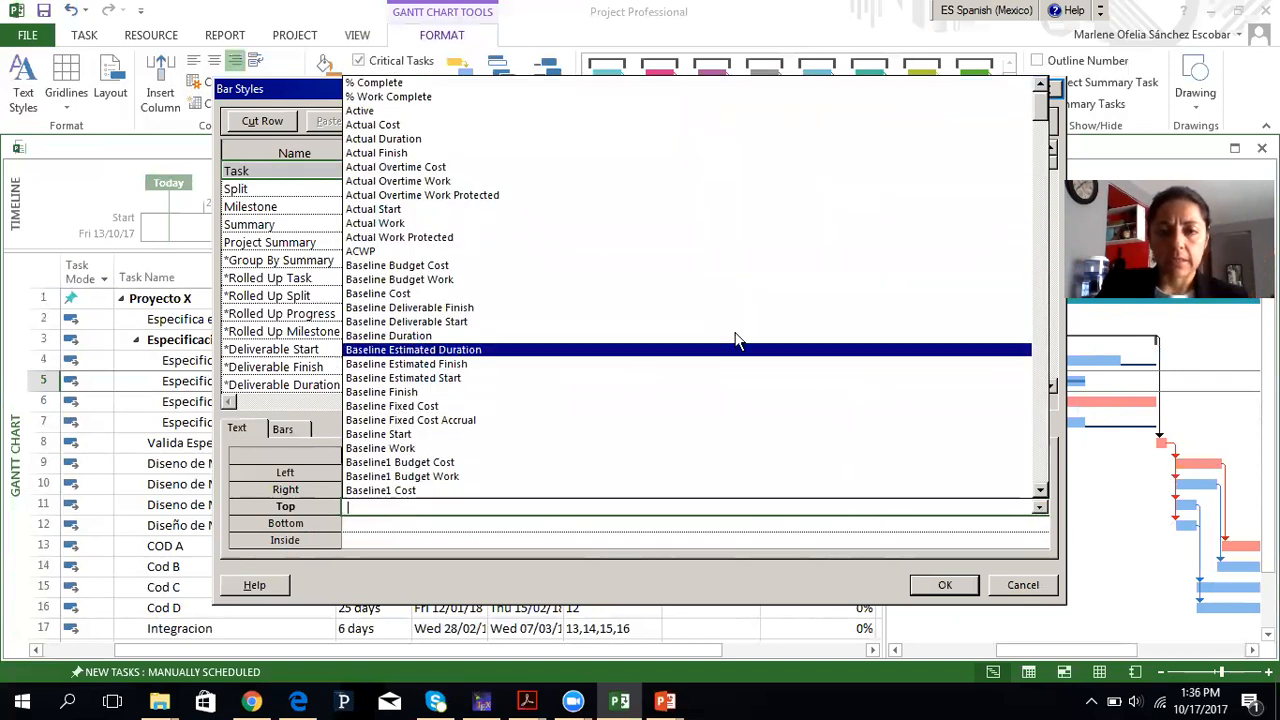
pyautogui.moveTo(1045, 140); pyautogui.dragTo(1023, 367)
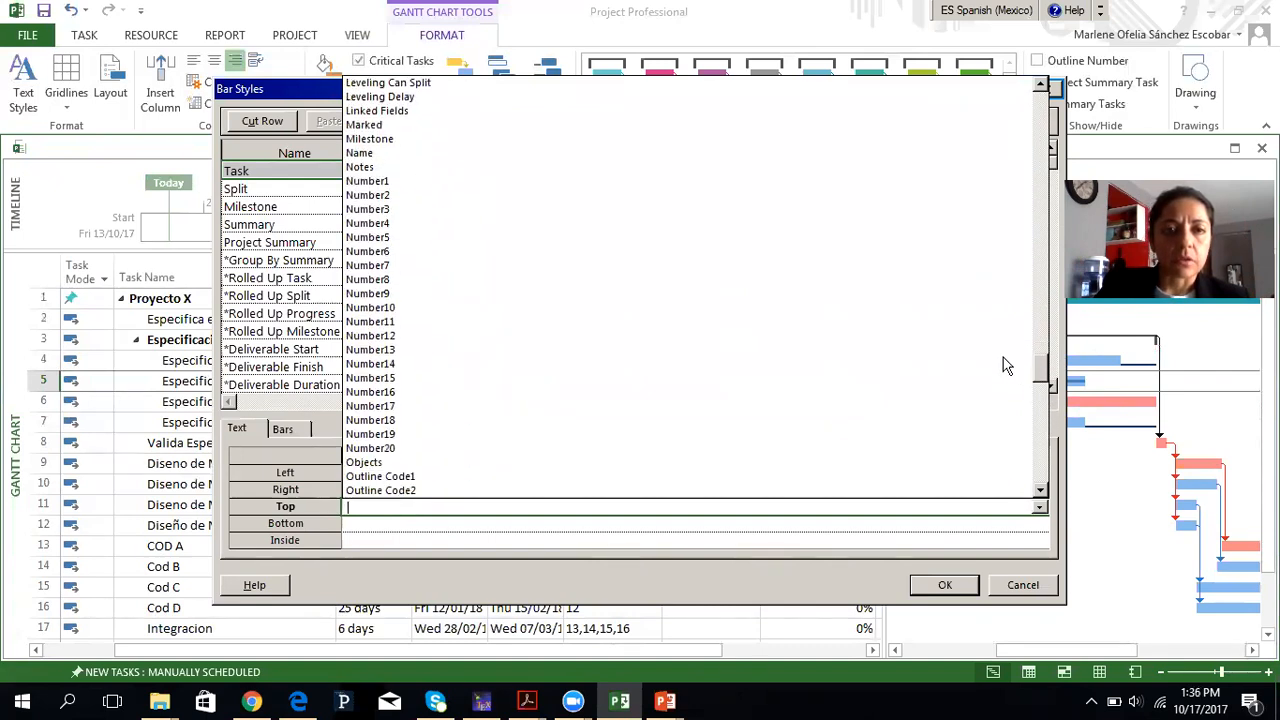
pyautogui.click(409, 157)
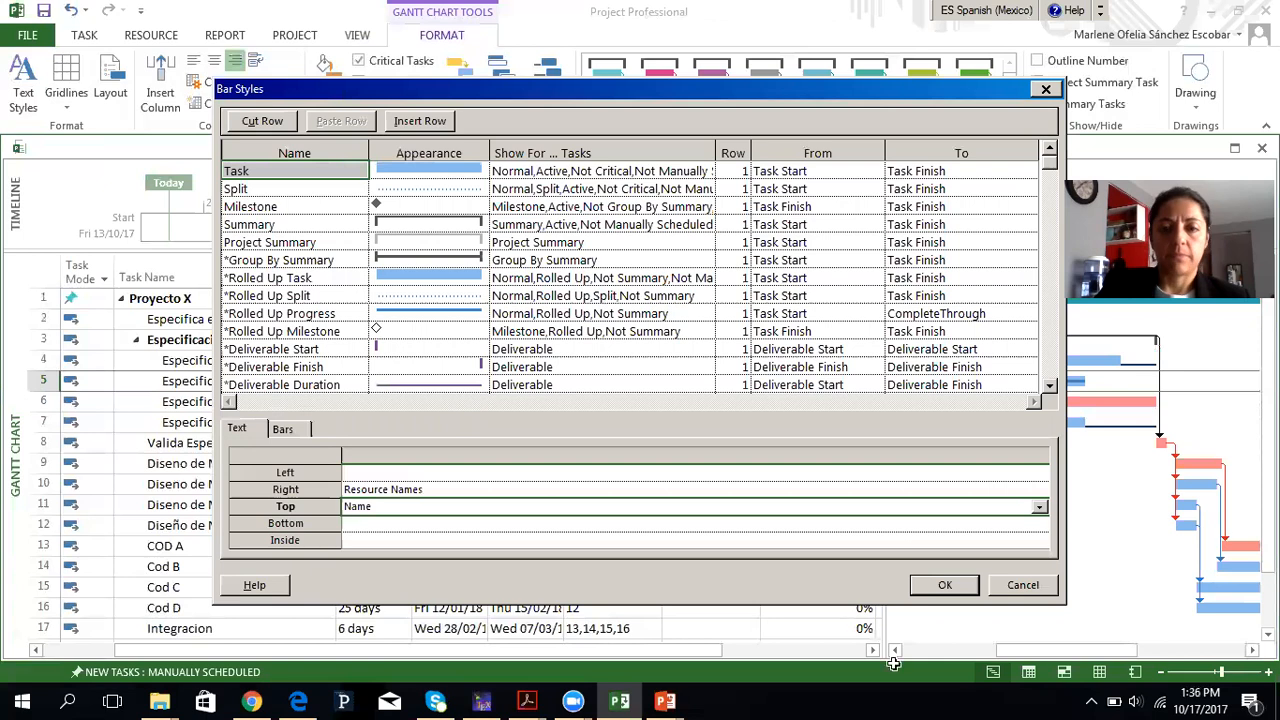
pyautogui.click(945, 585)
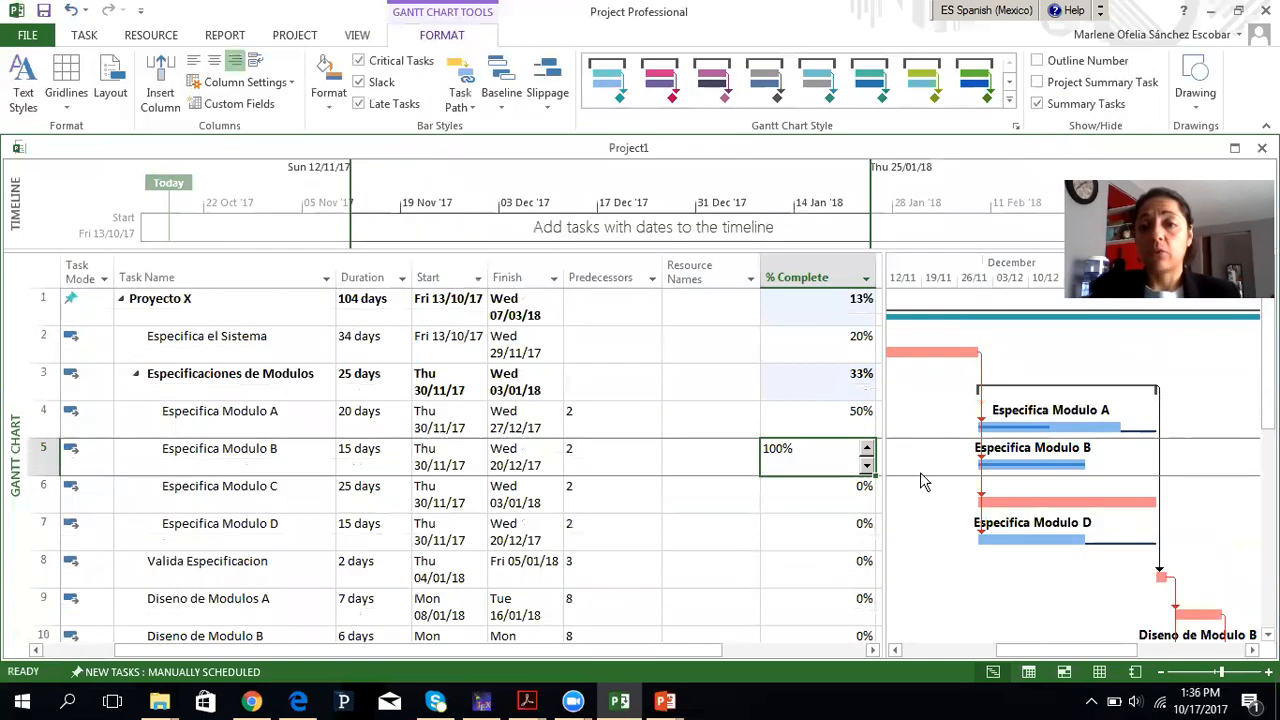
pyautogui.moveTo(1023, 650); pyautogui.dragTo(905, 676)
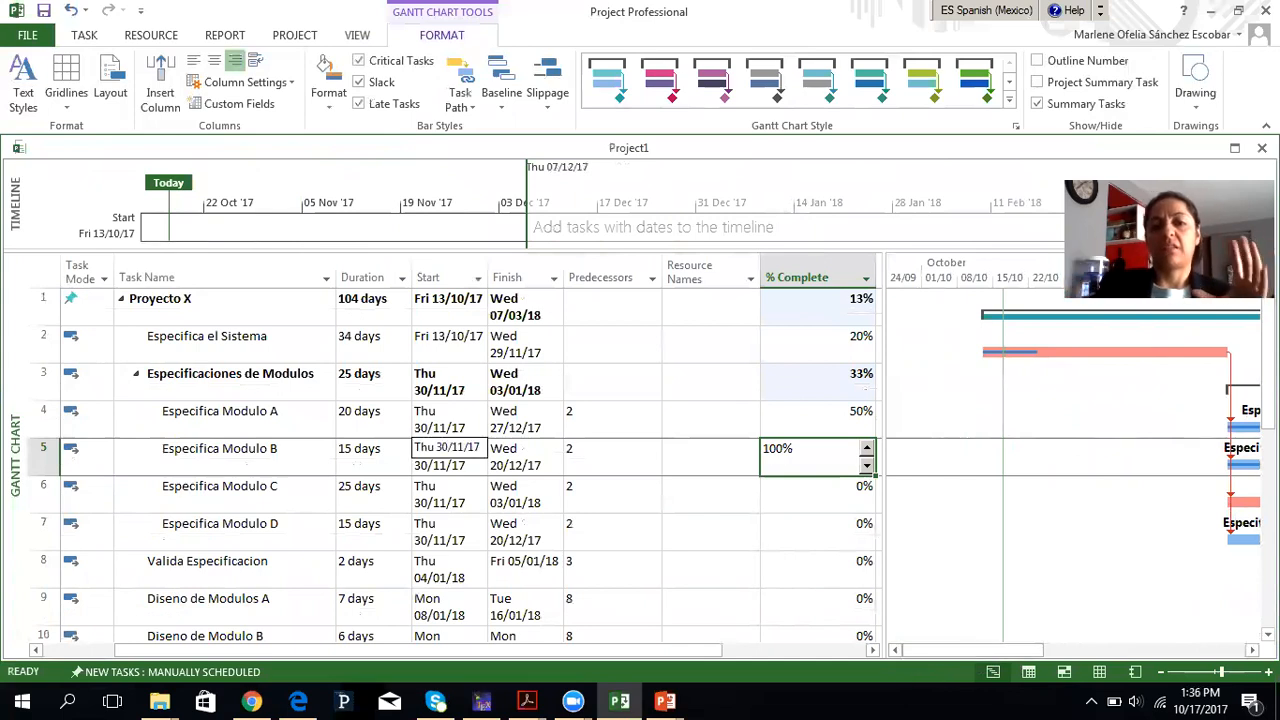
pyautogui.moveTo(938, 655); pyautogui.dragTo(1237, 646)
pyautogui.moveTo(1129, 673); pyautogui.dragTo(1034, 653)
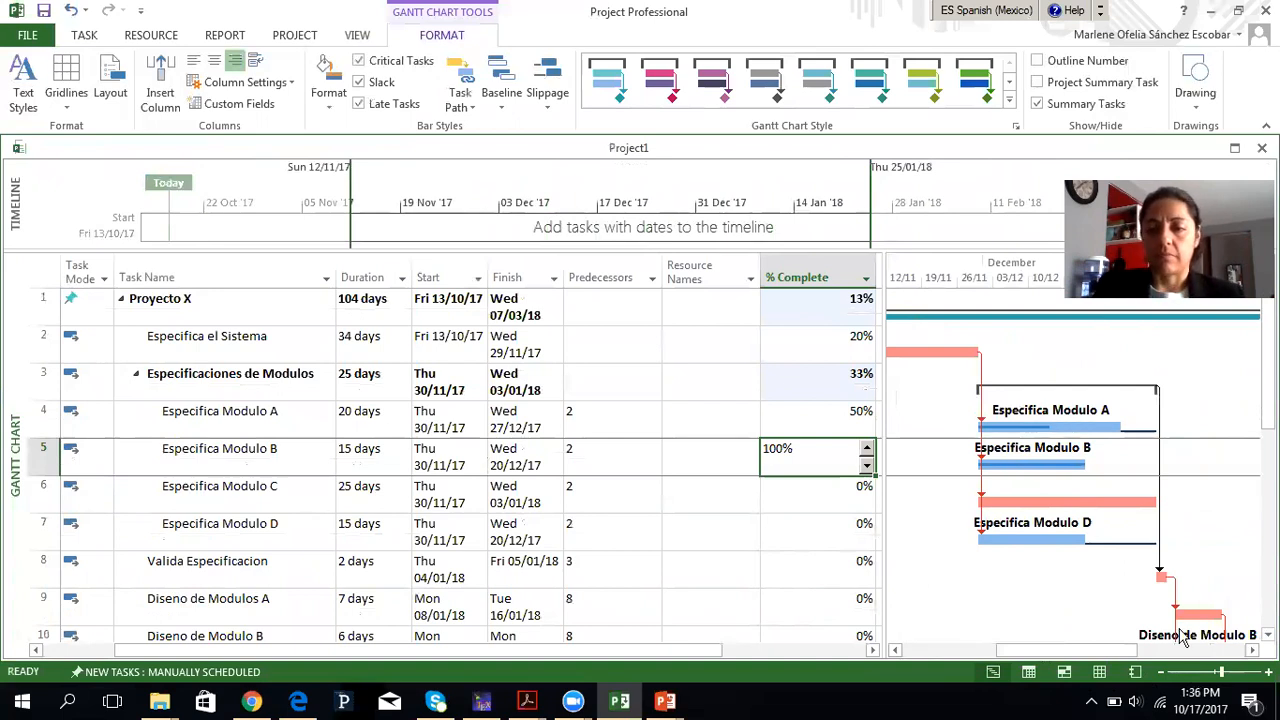
# Set the Task bar style text to show Name to the right of the bars and clear the text above them
pyautogui.moveTo(1221, 672)
pyautogui.mouseDown()
pyautogui.moveTo(1193, 676)
pyautogui.moveTo(1230, 678)
pyautogui.moveTo(1213, 678)
pyautogui.mouseUp()
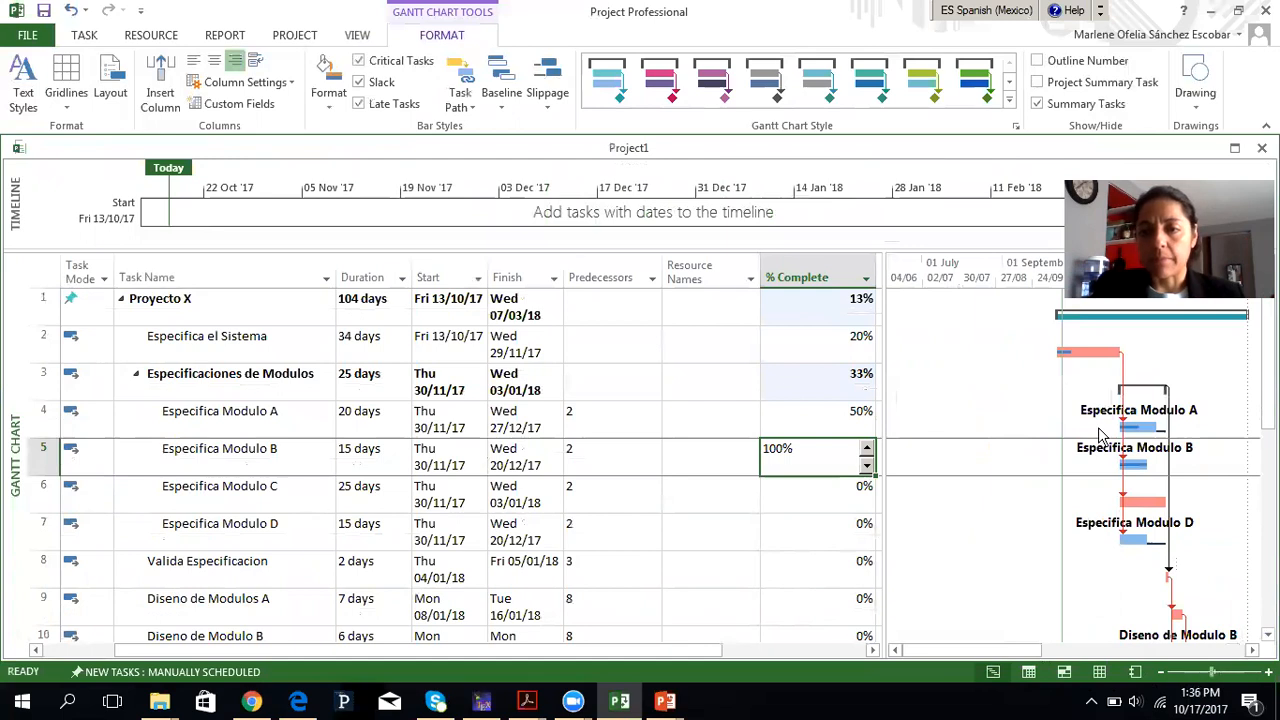
pyautogui.click(325, 100)
pyautogui.click(340, 152)
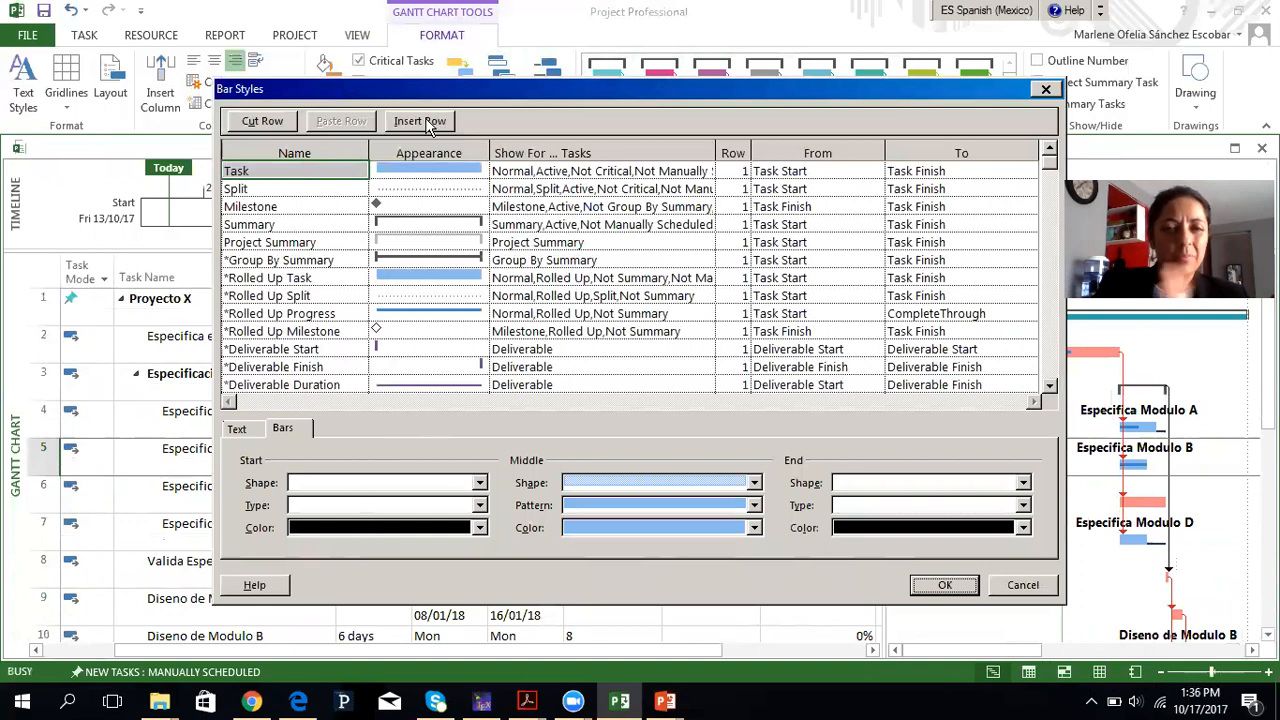
pyautogui.click(237, 430)
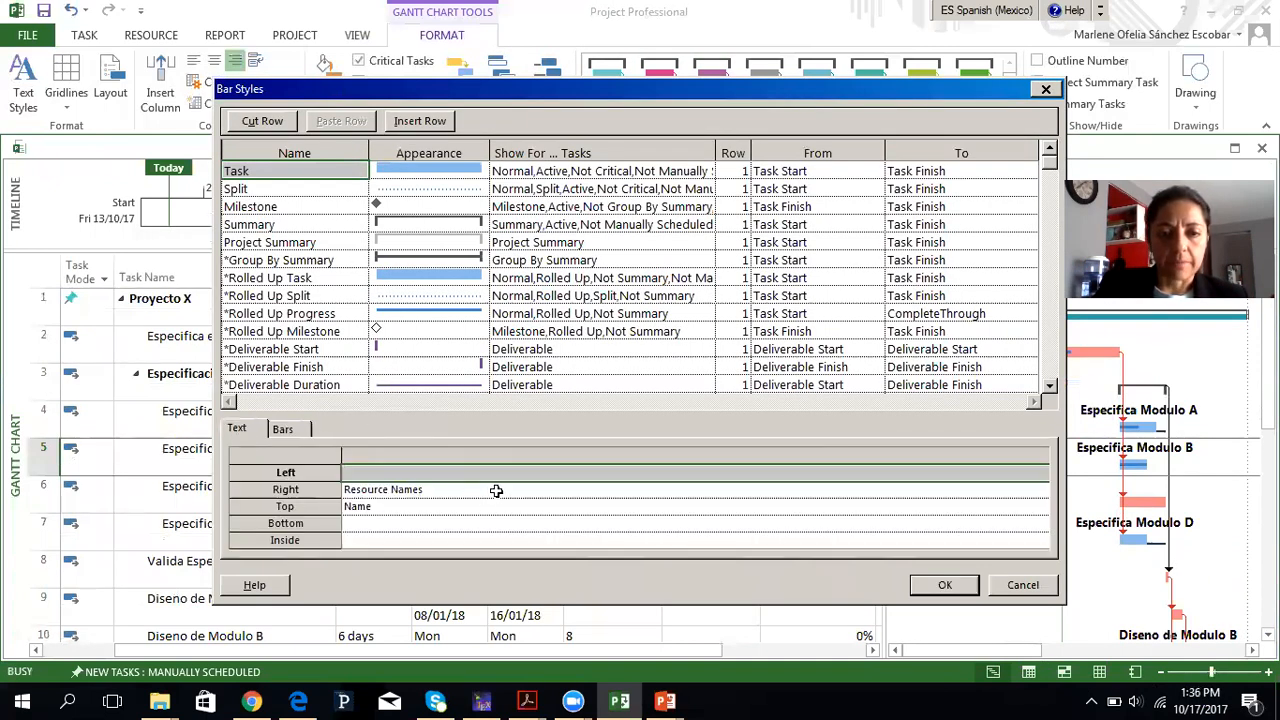
pyautogui.click(496, 490)
pyautogui.click(1041, 490)
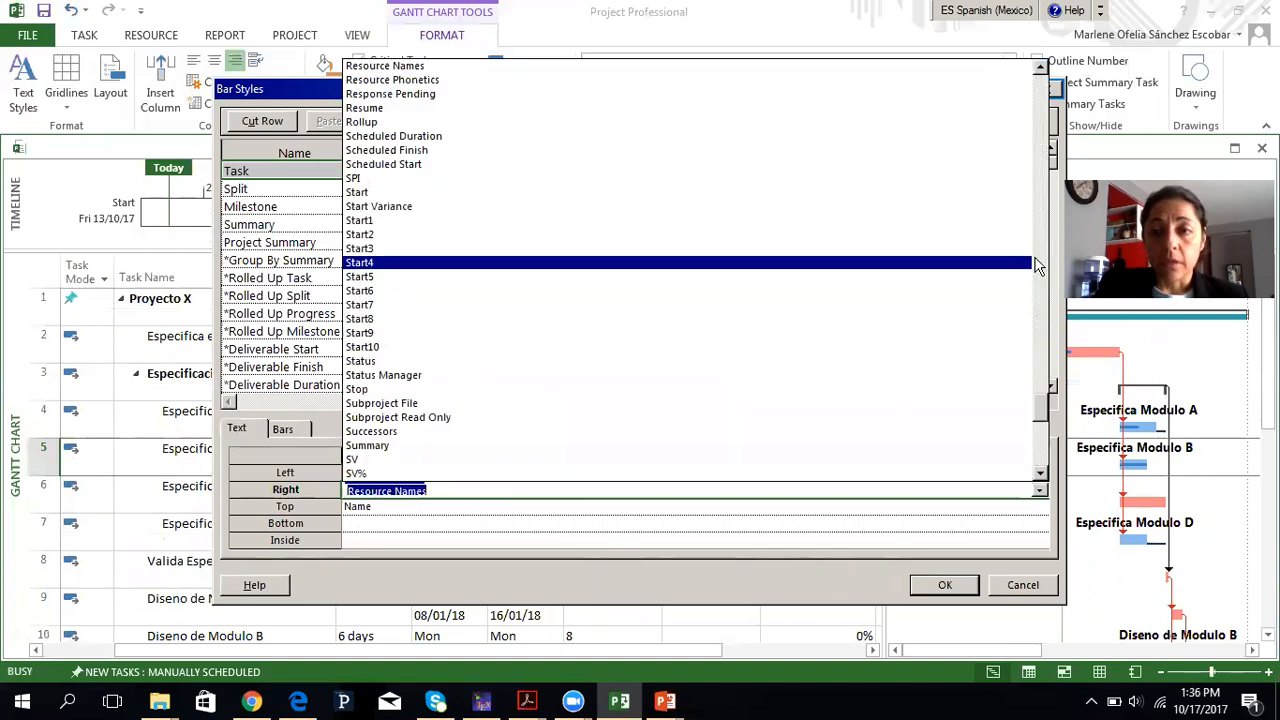
pyautogui.moveTo(1043, 412); pyautogui.dragTo(1033, 345)
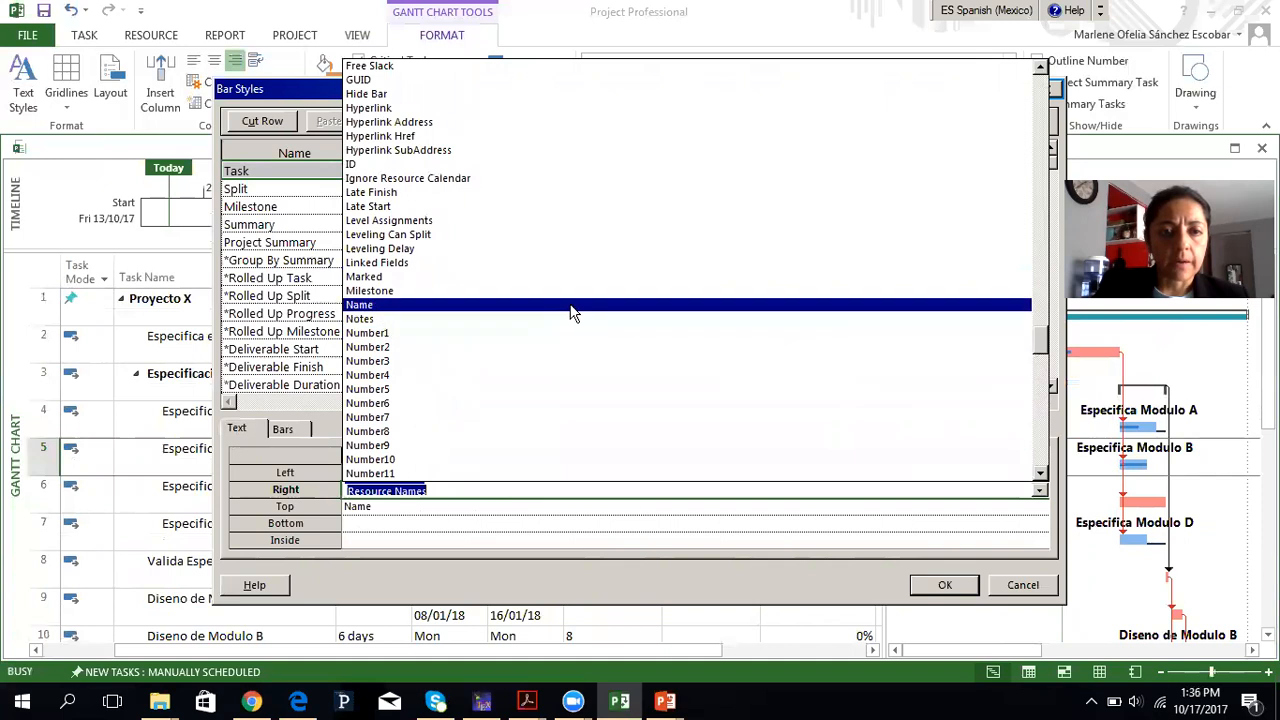
pyautogui.click(571, 305)
pyautogui.click(378, 507)
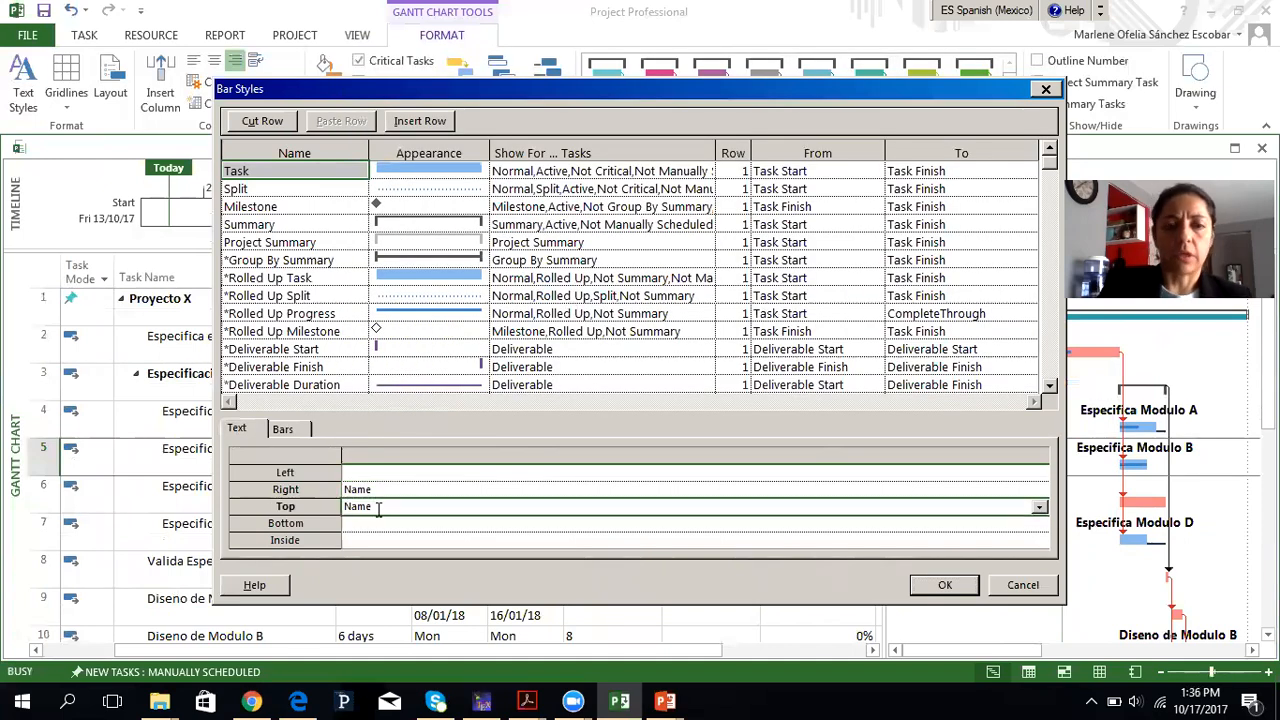
pyautogui.press('Down')
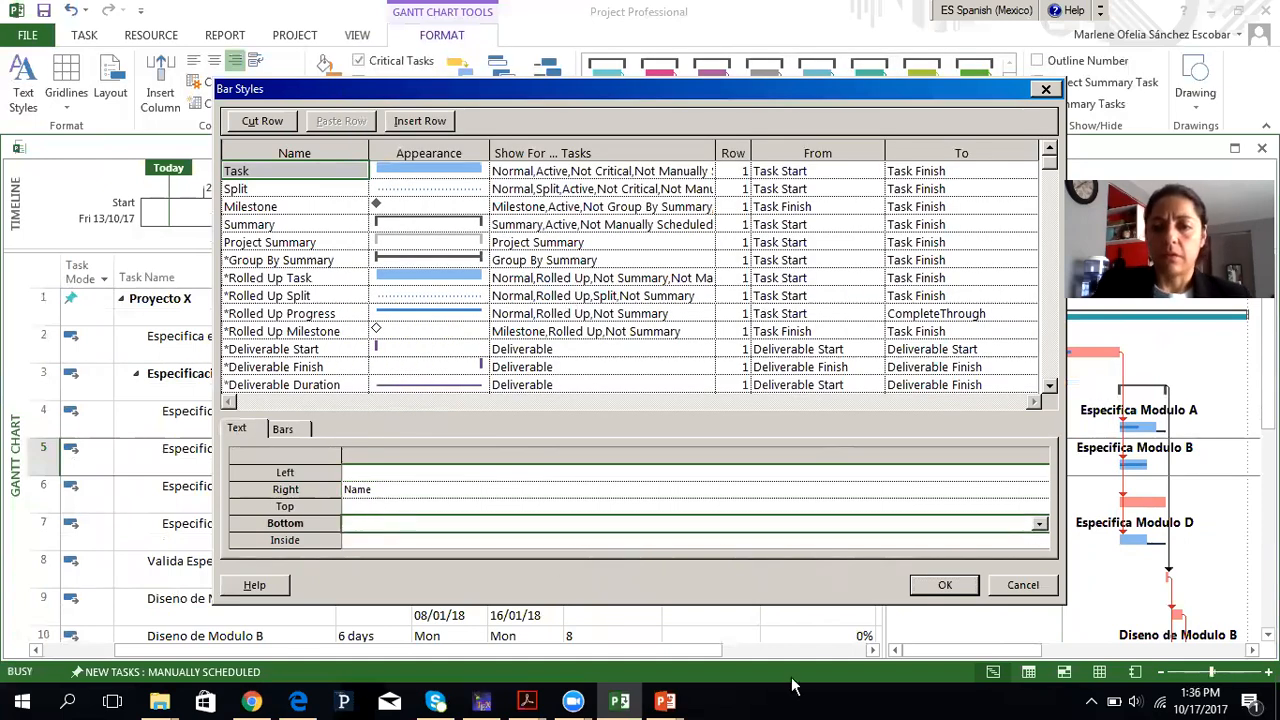
pyautogui.click(944, 585)
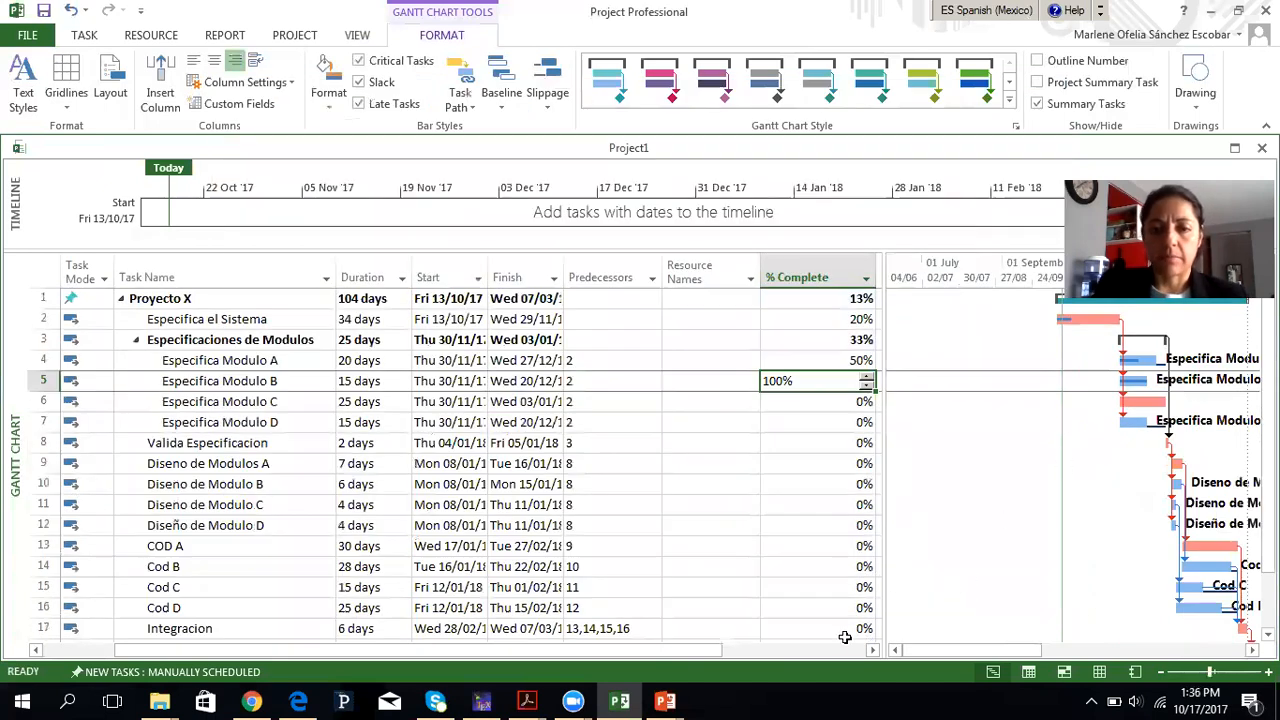
# Enlarge the chart area and turn Critical Tasks off and on again to refresh the critical bars' labels
pyautogui.moveTo(882, 500); pyautogui.dragTo(720, 509)
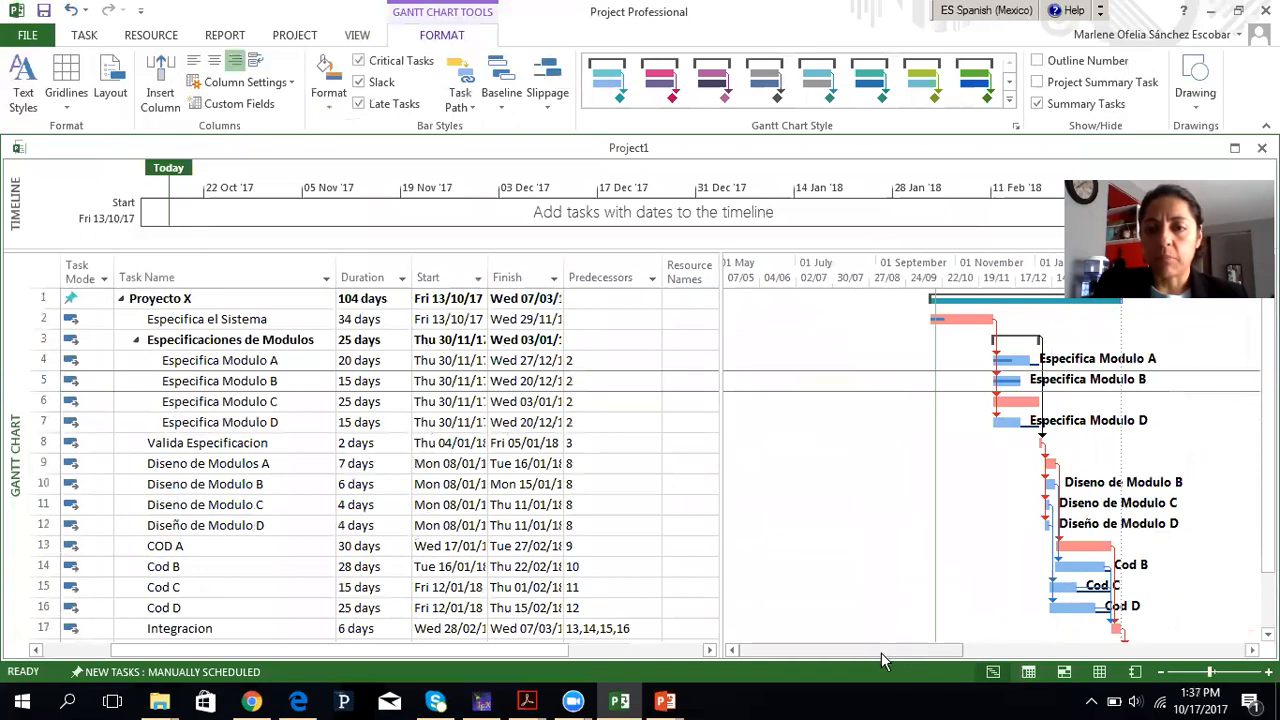
pyautogui.moveTo(903, 651)
pyautogui.mouseDown()
pyautogui.moveTo(1017, 650)
pyautogui.moveTo(906, 653)
pyautogui.mouseUp()
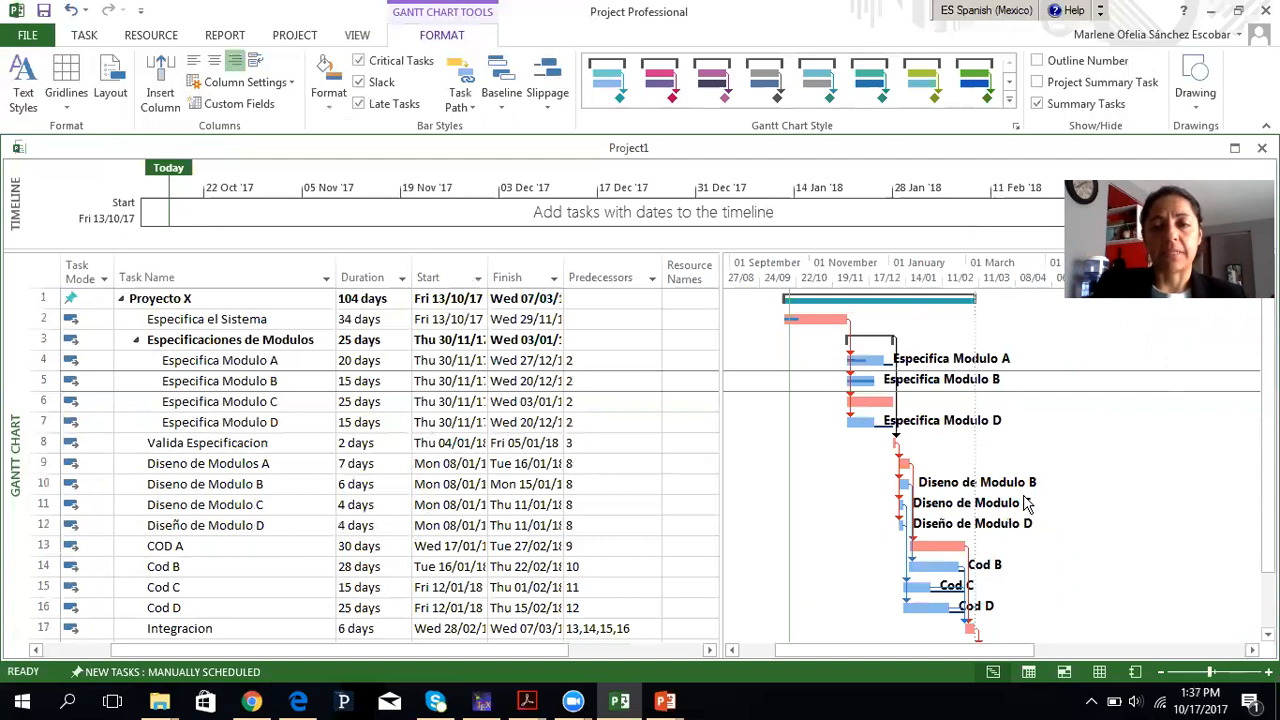
pyautogui.click(358, 62)
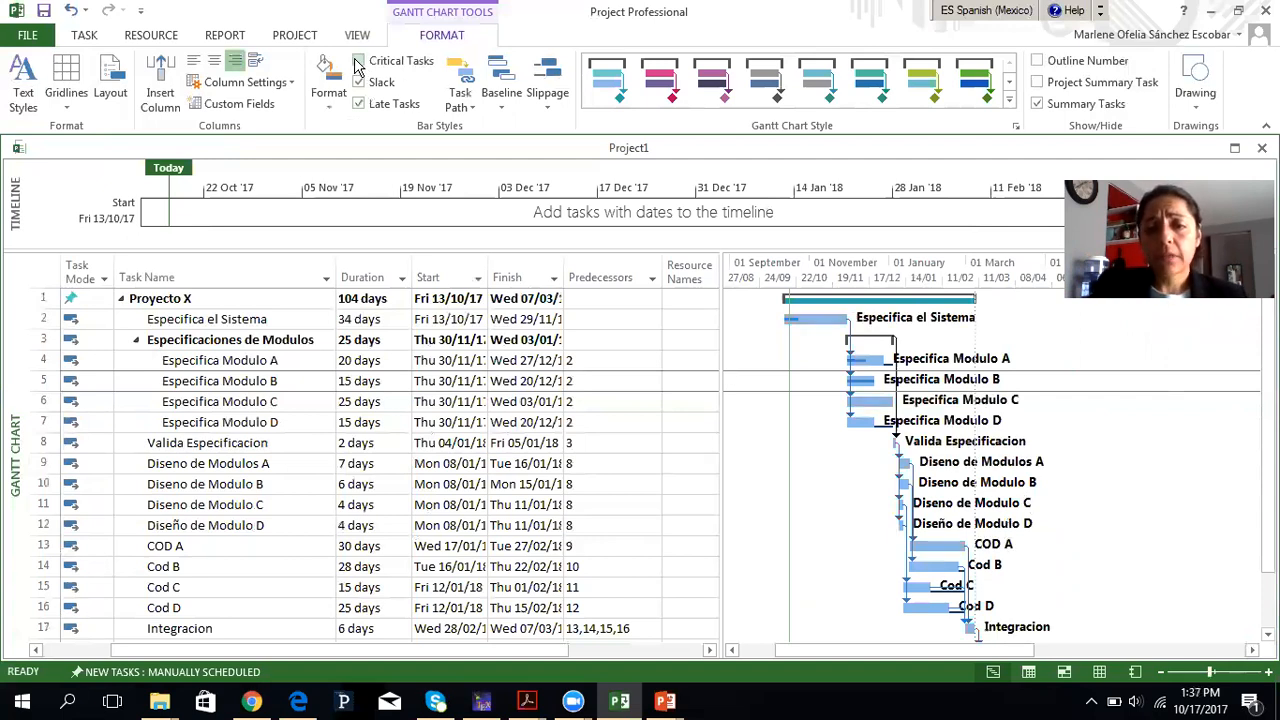
pyautogui.click(359, 62)
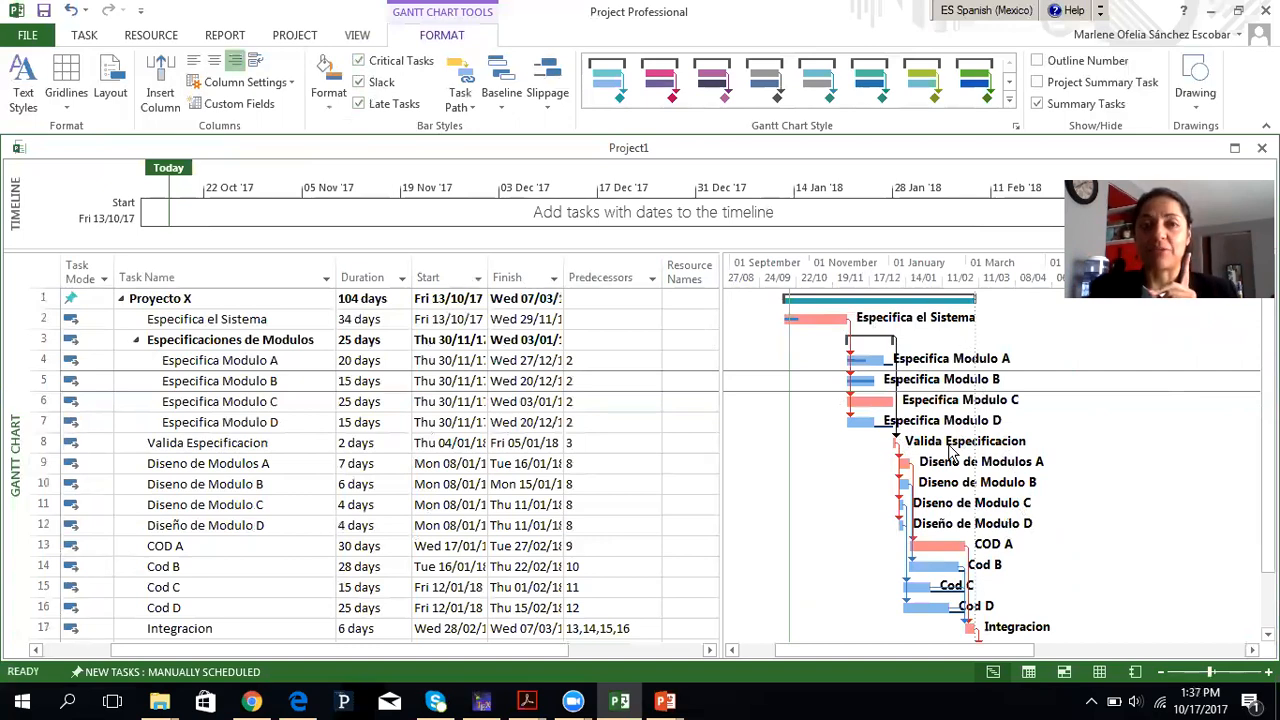
pyautogui.click(360, 62)
pyautogui.click(360, 62)
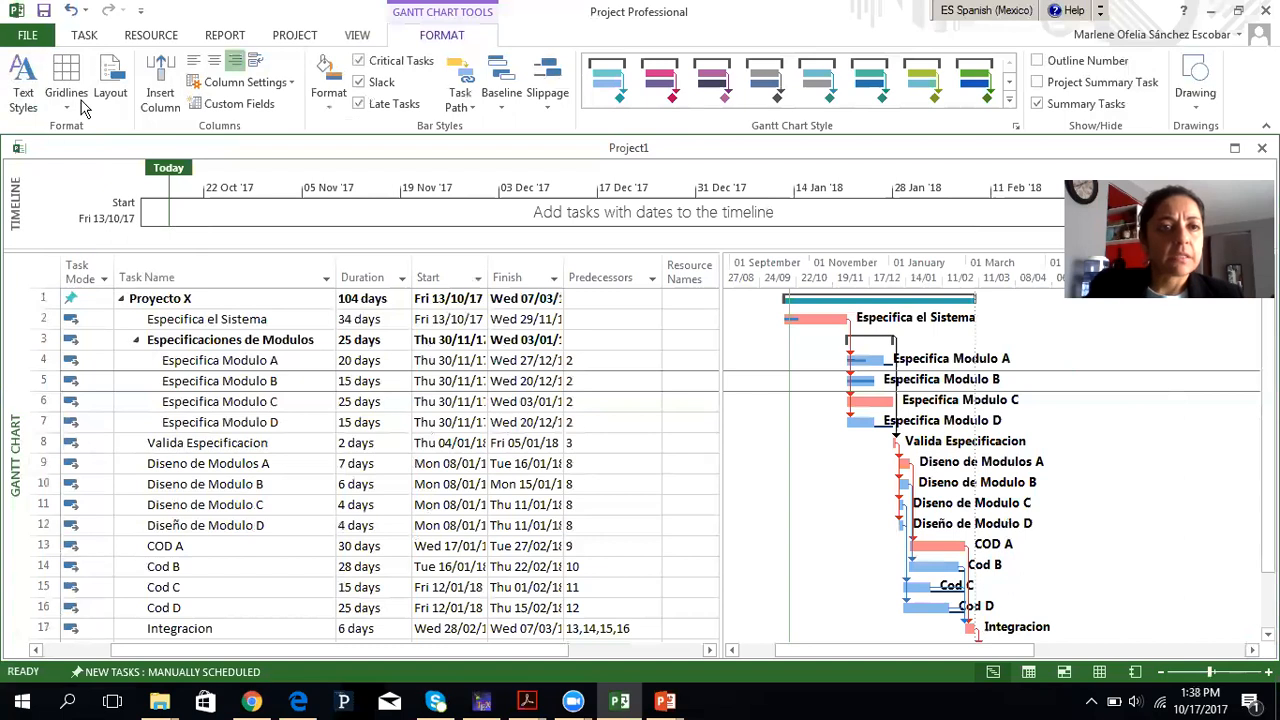
# Switch to the Network Diagram view and examine the first task nodes of Proyecto X
pyautogui.click(85, 35)
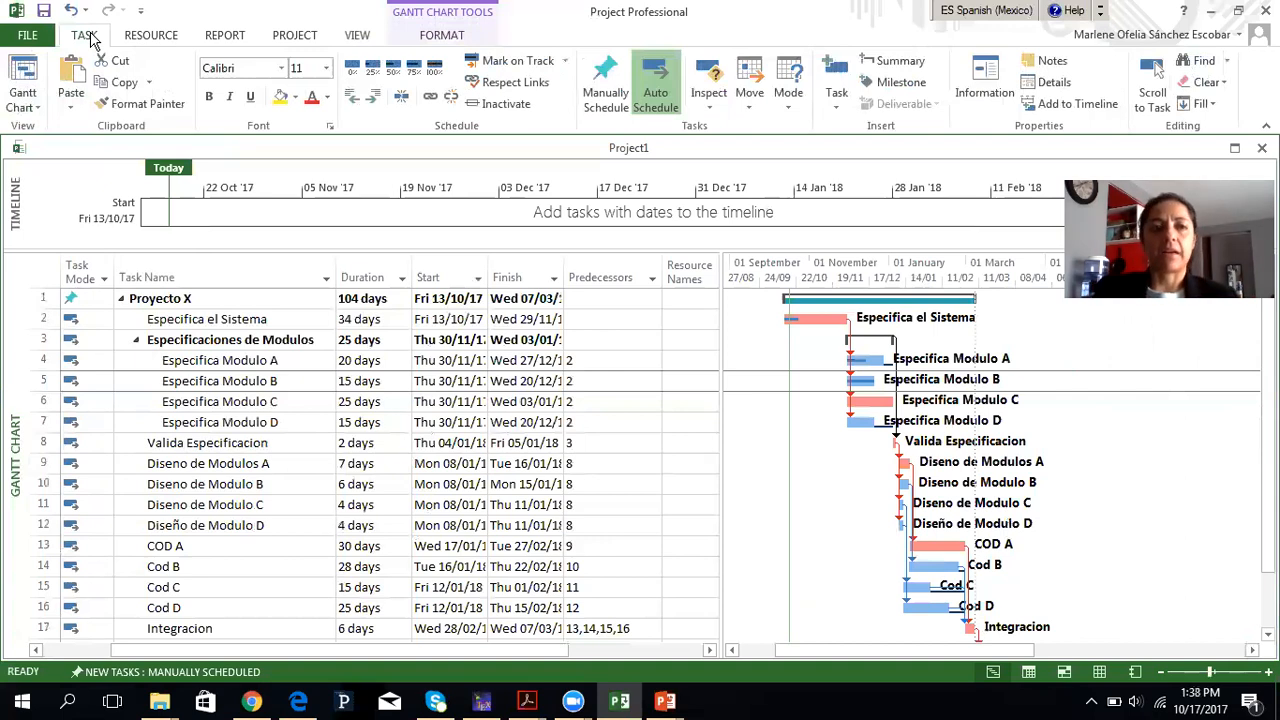
pyautogui.click(37, 110)
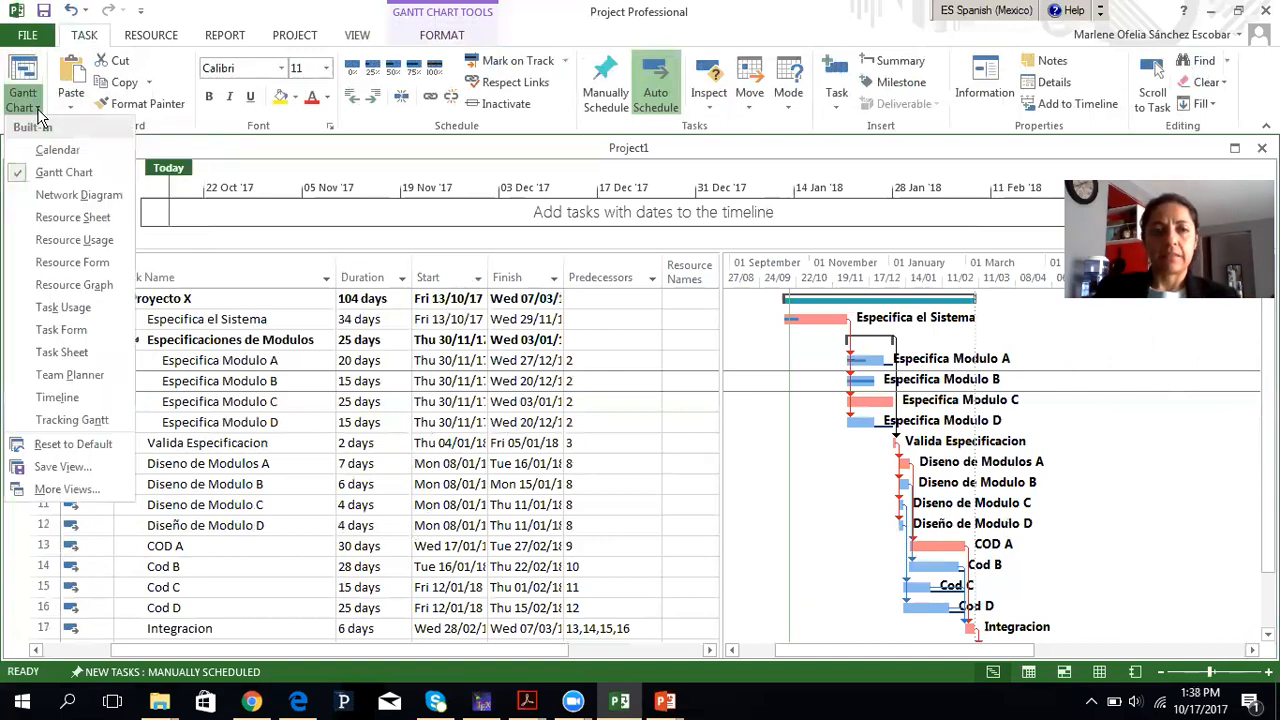
pyautogui.click(60, 196)
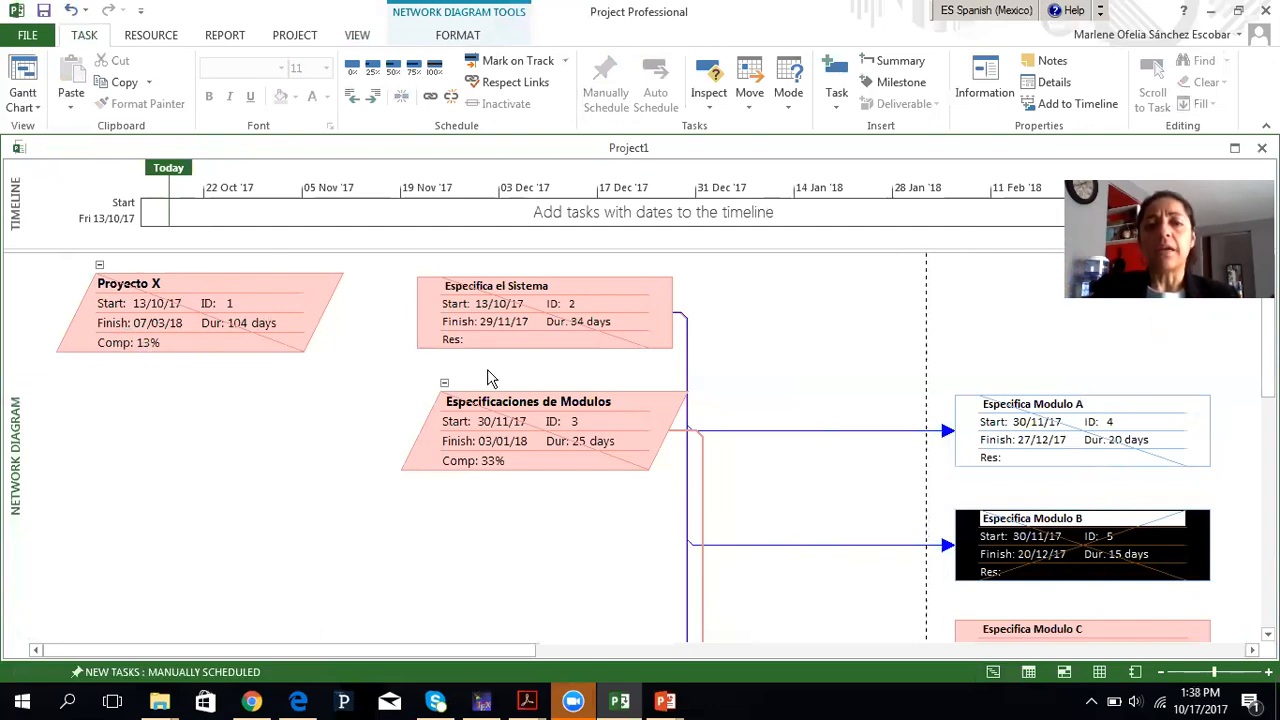
pyautogui.scroll(-2, 464, 513)
pyautogui.scroll(2, 464, 513)
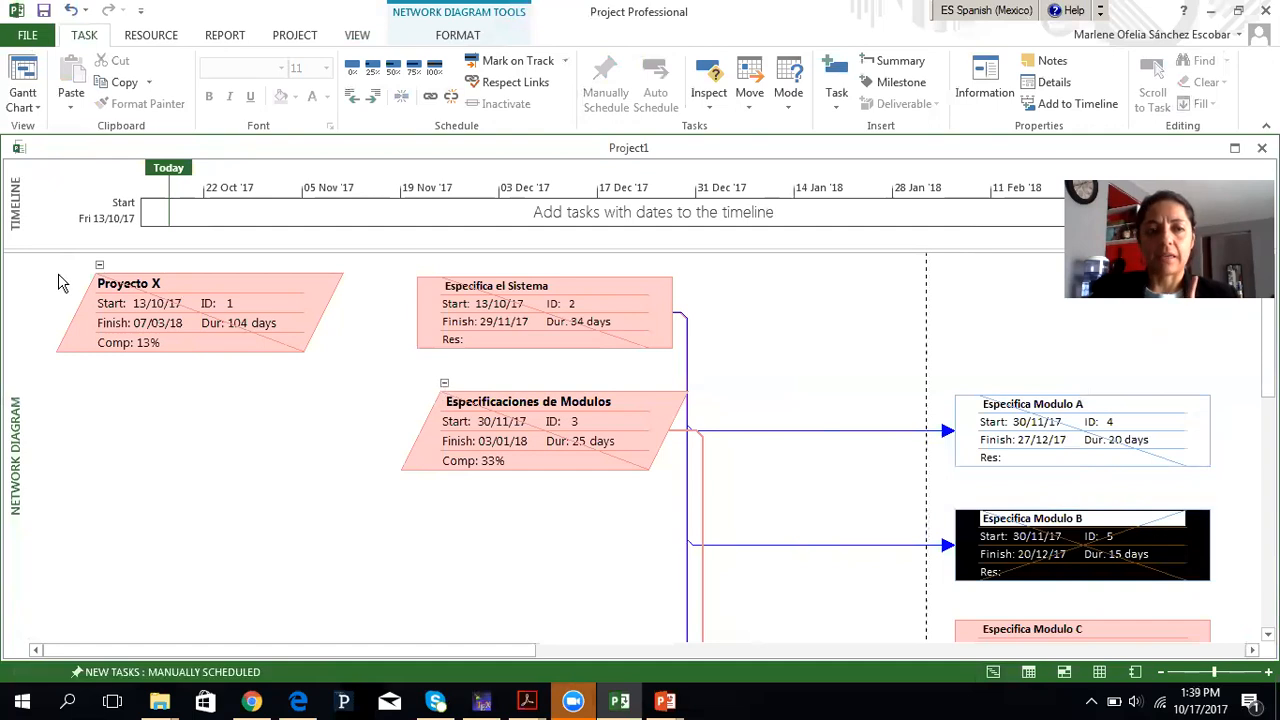
# Collapse and re-expand the Proyecto X and Especificaciones de Modulos summary nodes in the network diagram
pyautogui.click(99, 266)
pyautogui.click(99, 266)
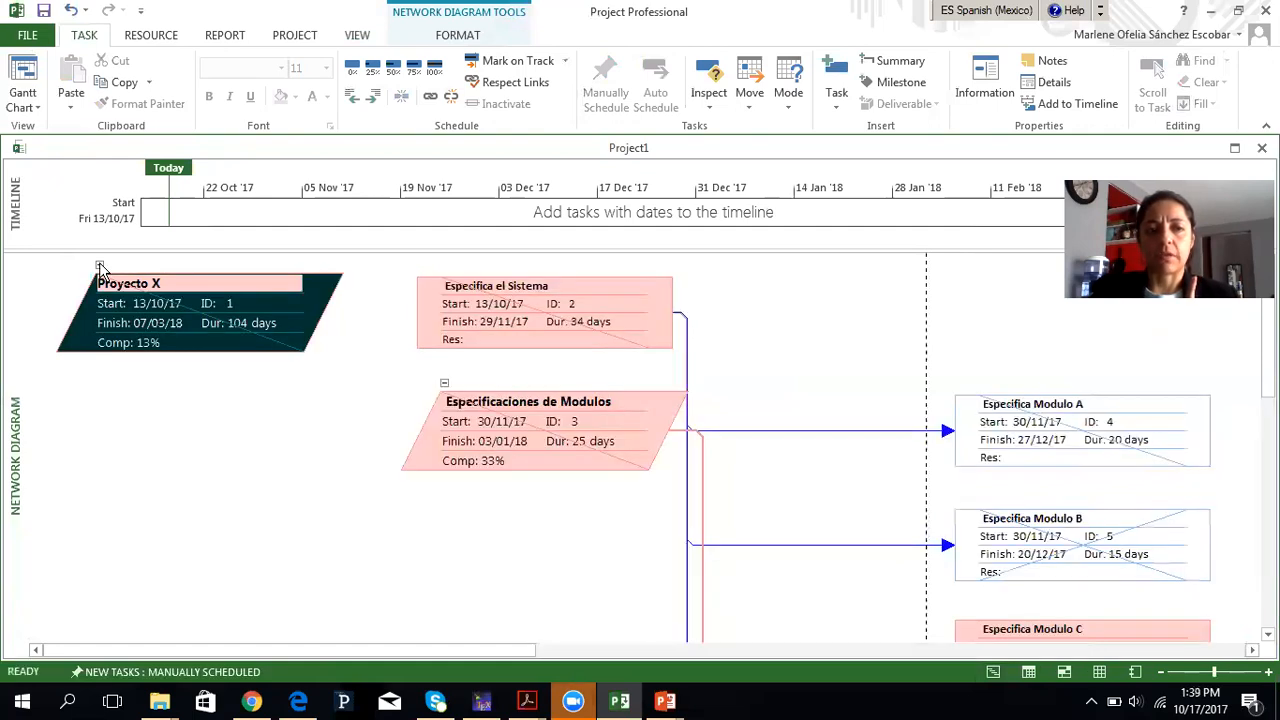
pyautogui.click(444, 384)
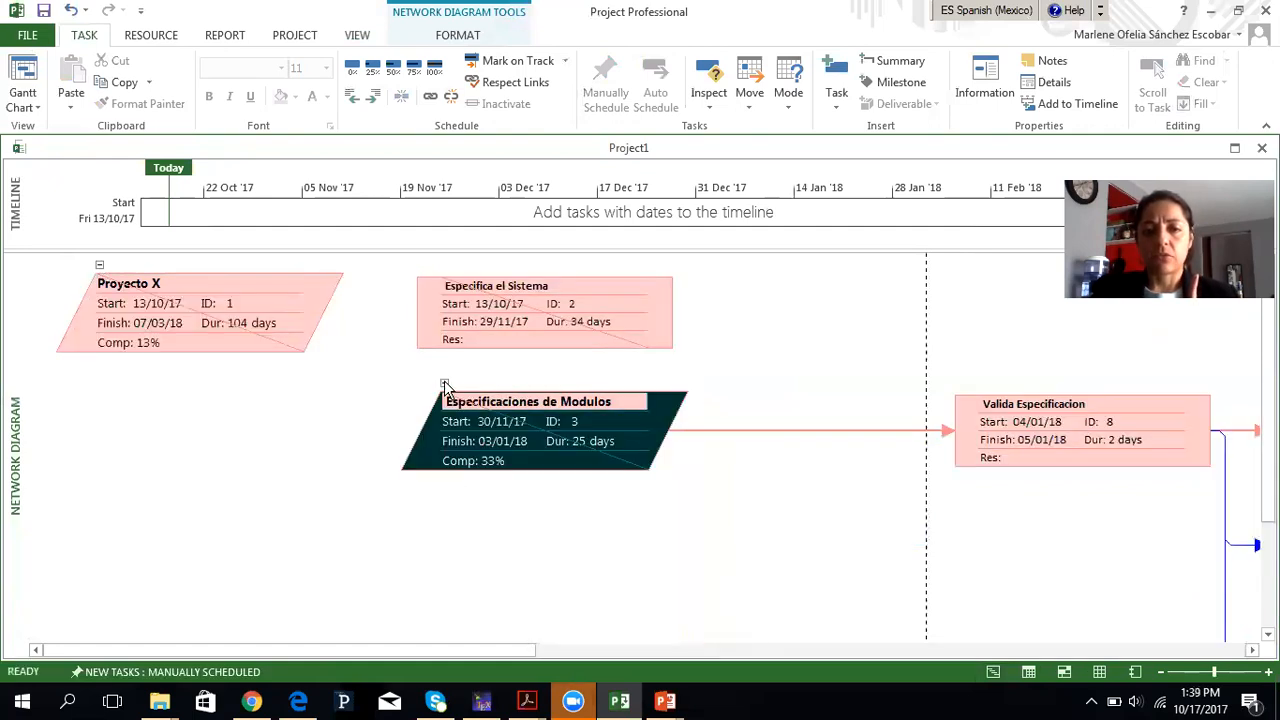
pyautogui.click(444, 384)
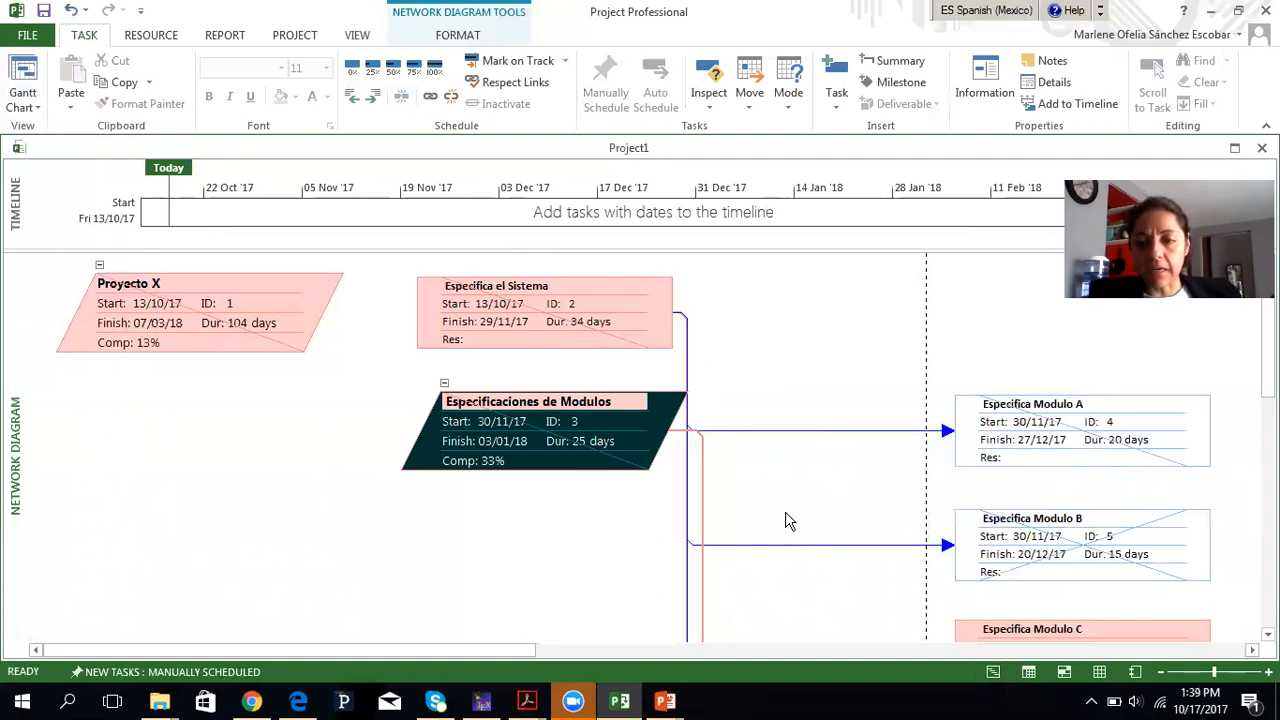
# Examine the critical path and task dependencies across the network diagram, from Especifica el Sistema through the design and coding tasks to Integracion
pyautogui.moveTo(1214, 680); pyautogui.dragTo(1181, 695)
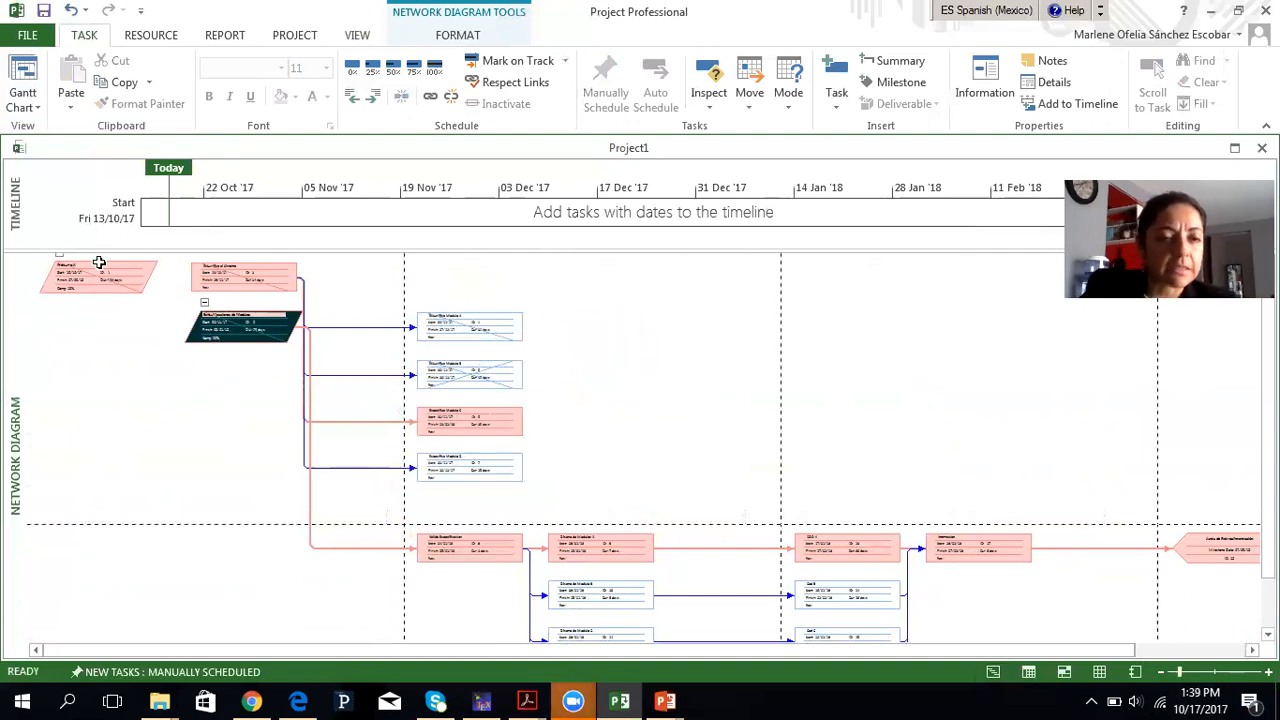
pyautogui.click(1214, 672)
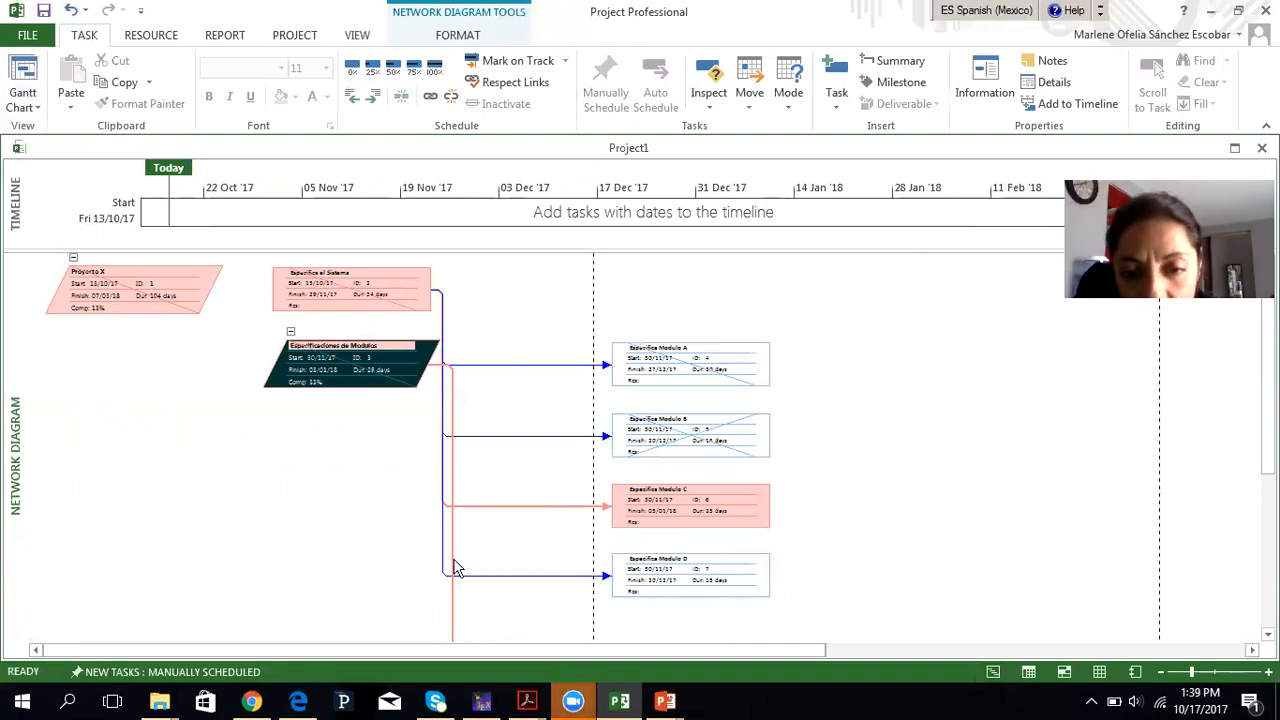
pyautogui.scroll(-3, 811, 545)
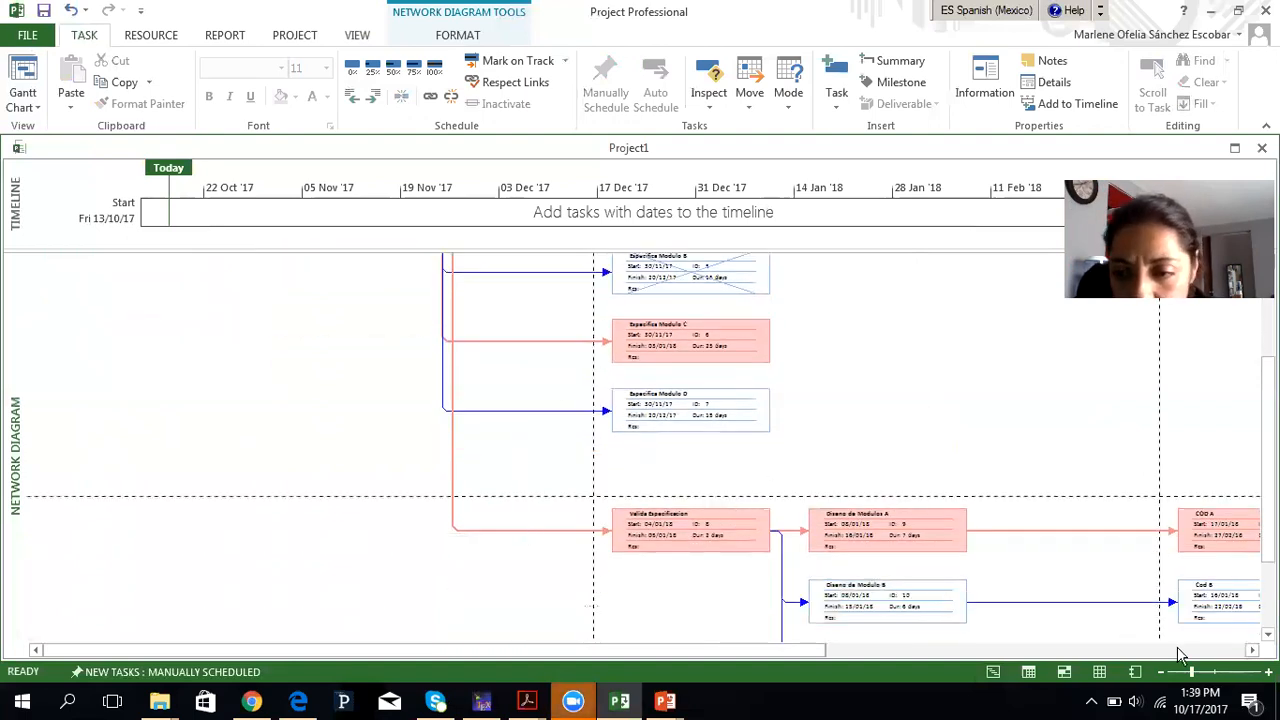
pyautogui.click(1204, 674)
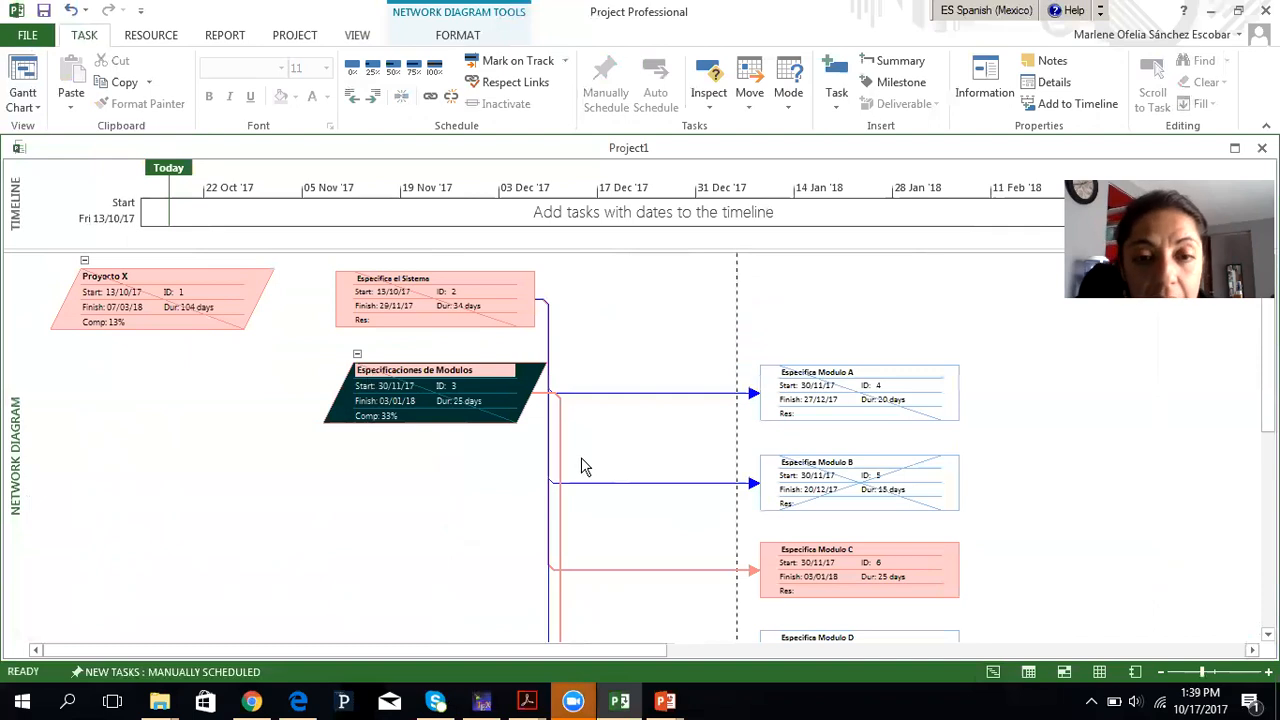
pyautogui.scroll(-3, 585, 465)
pyautogui.moveTo(643, 651); pyautogui.dragTo(979, 652)
pyautogui.scroll(-1, 923, 486)
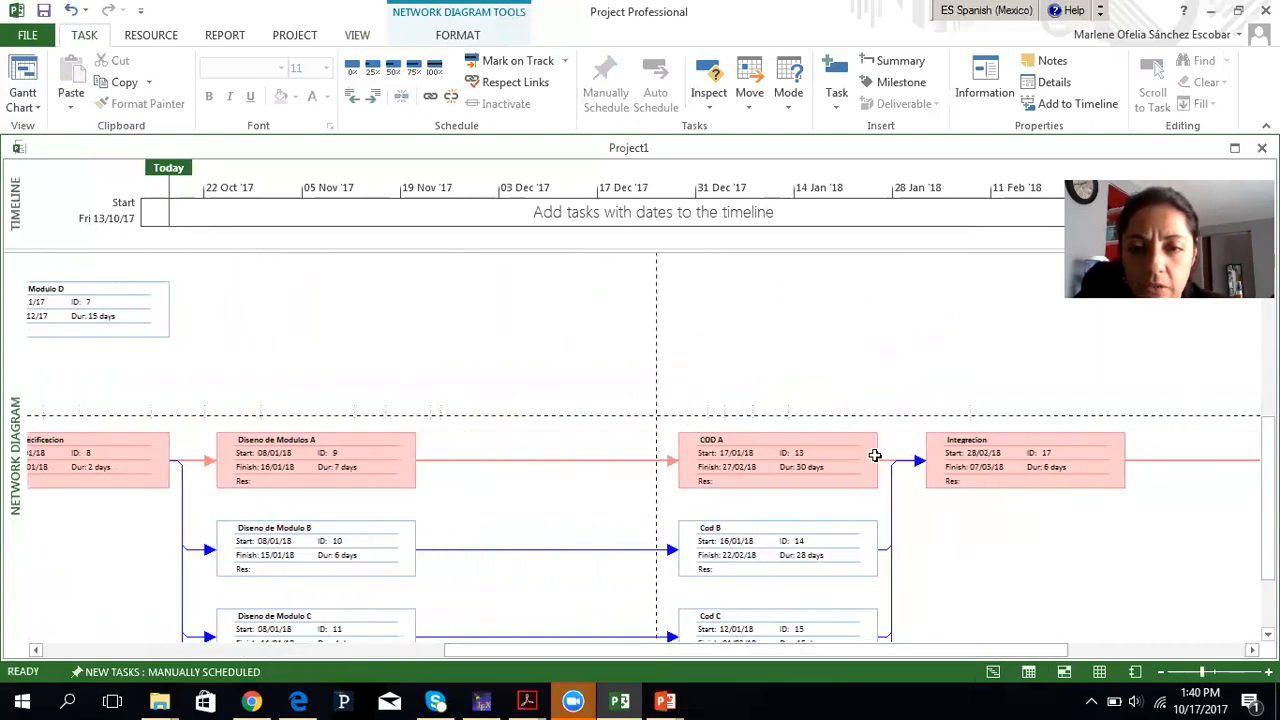
pyautogui.scroll(-4, 1040, 543)
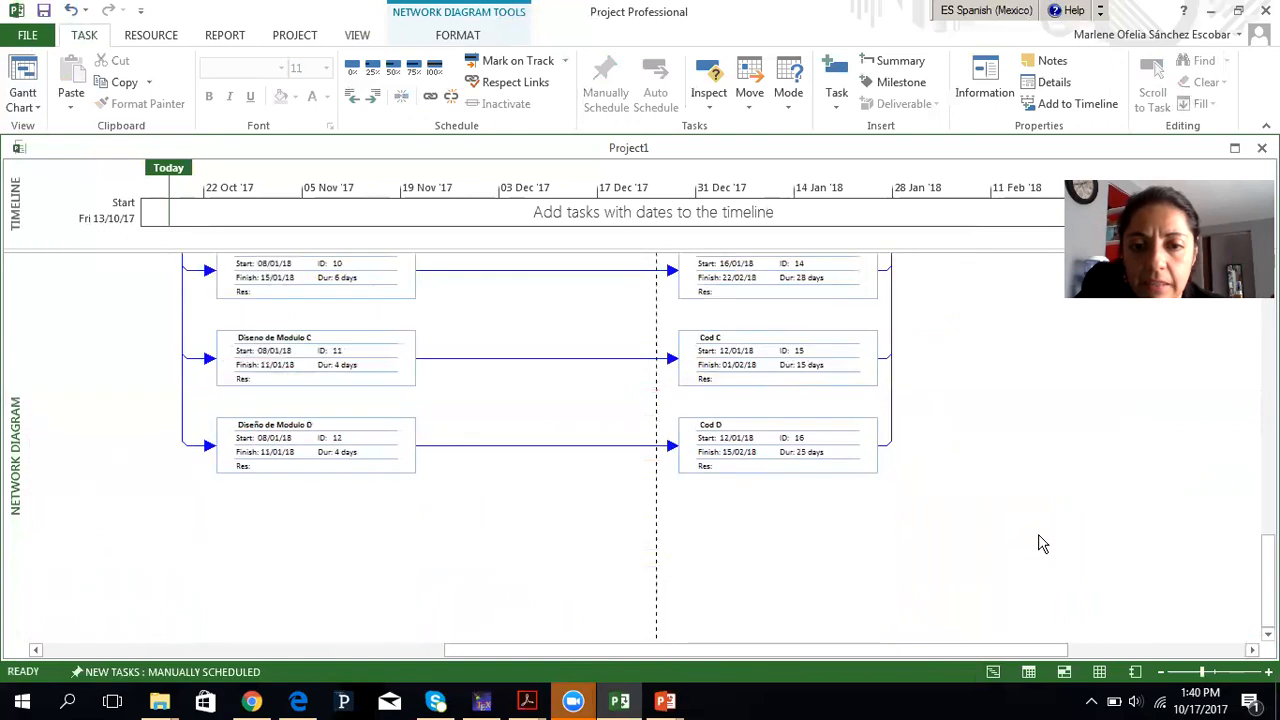
pyautogui.scroll(4, 1040, 543)
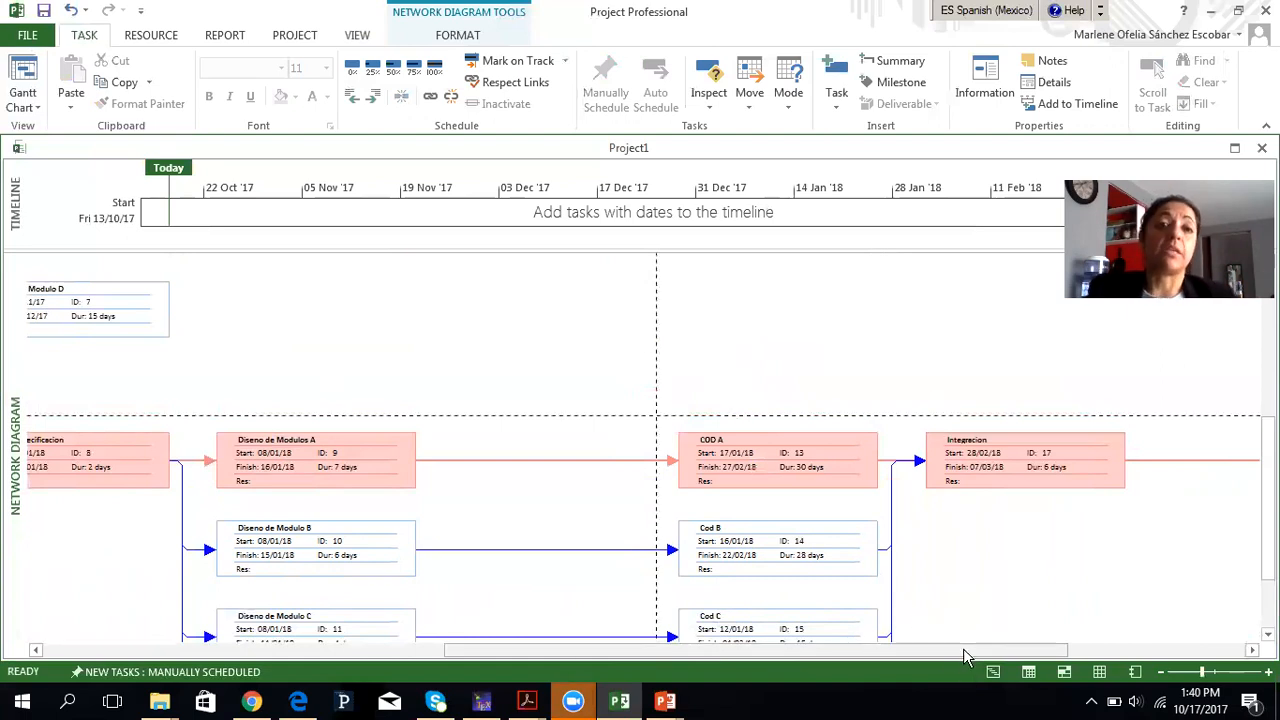
pyautogui.moveTo(1046, 654); pyautogui.dragTo(614, 648)
pyautogui.scroll(5, 797, 377)
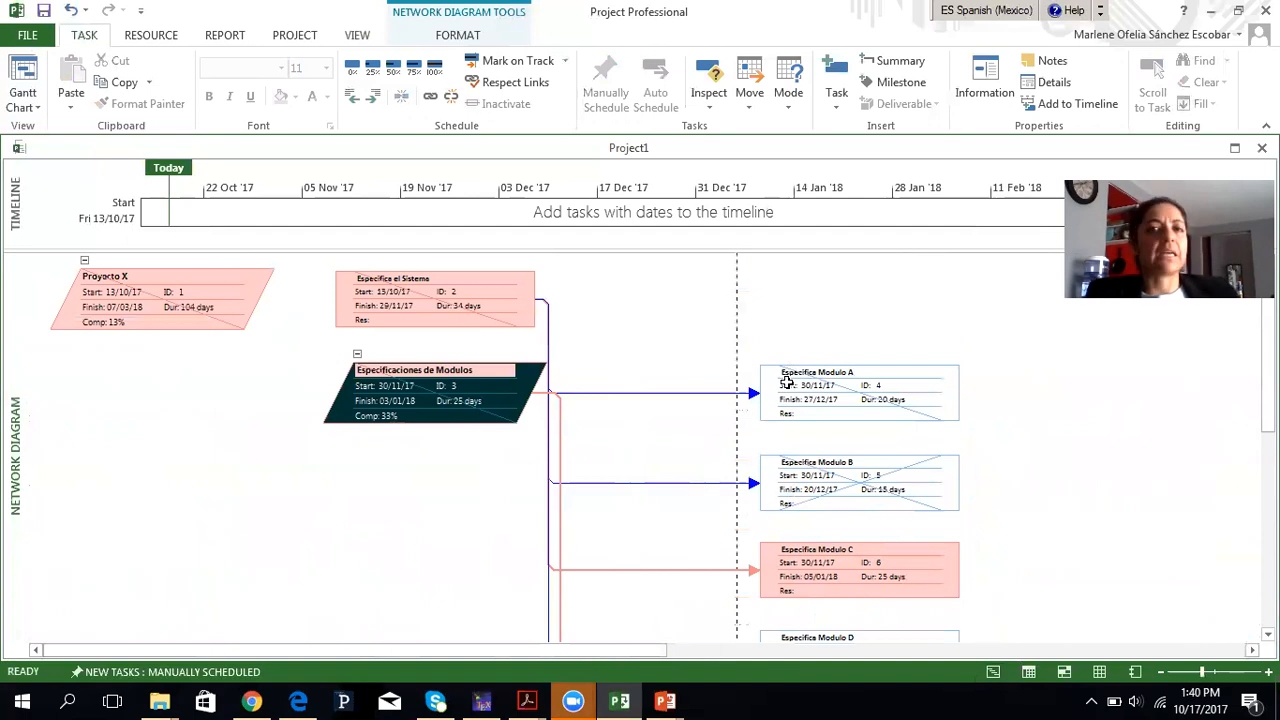
# Return to the Gantt Chart view and widen the task table to reveal the Resource Names column
pyautogui.click(36, 108)
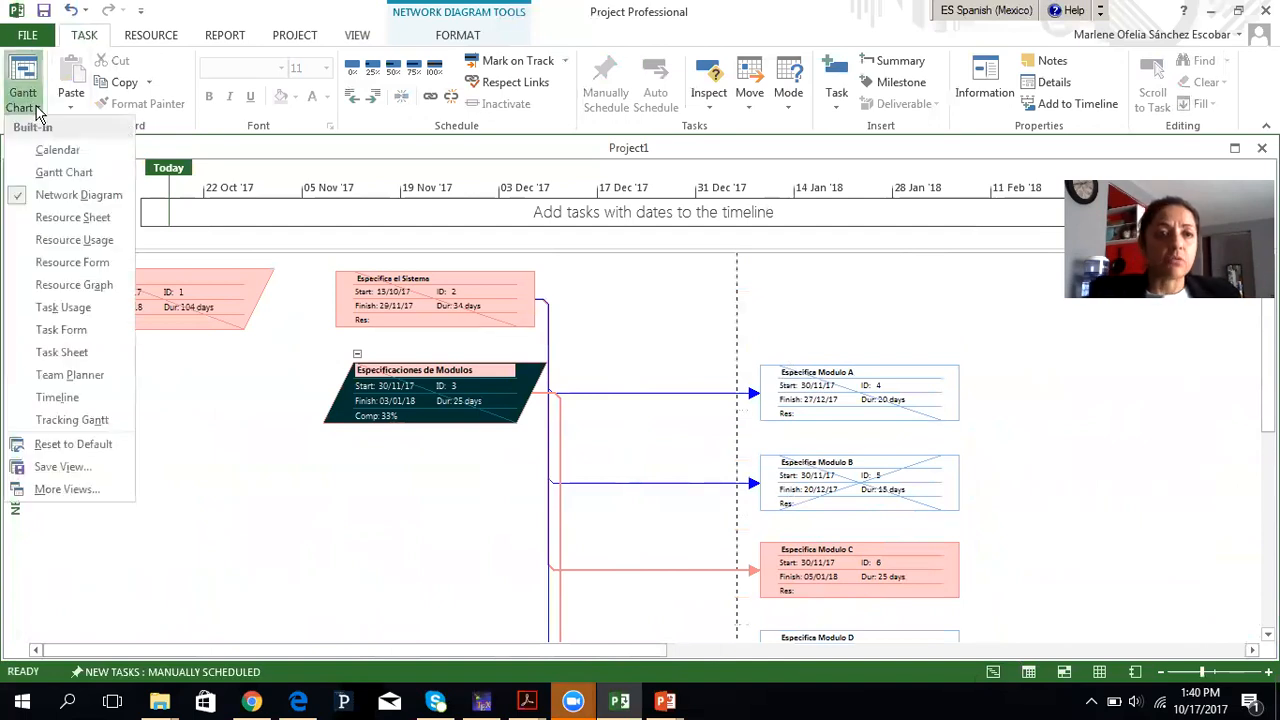
pyautogui.click(62, 172)
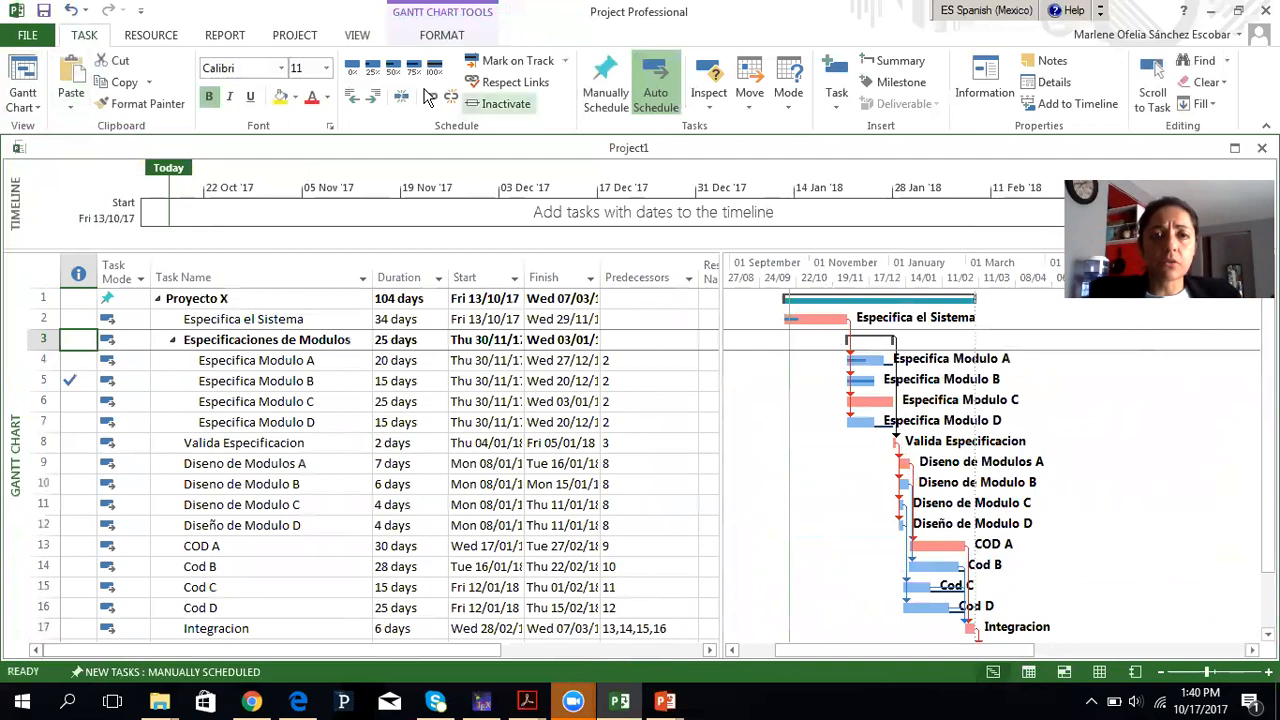
pyautogui.click(441, 36)
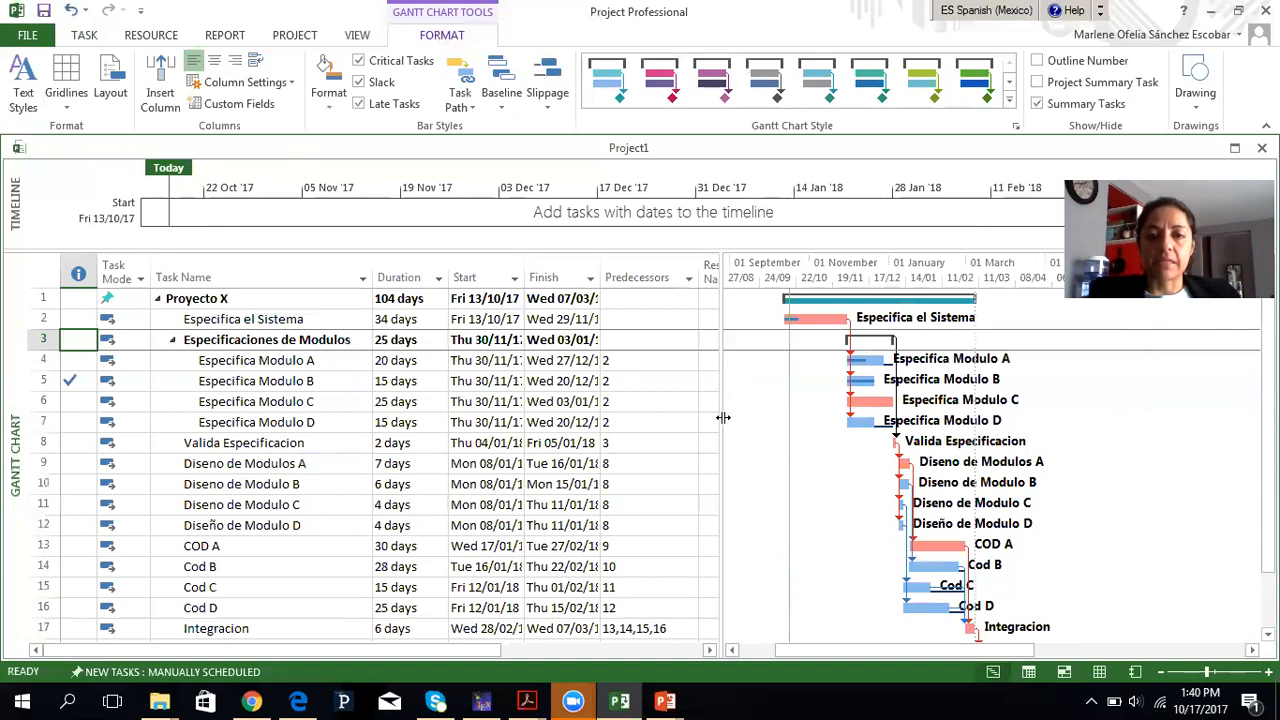
pyautogui.moveTo(719, 417); pyautogui.dragTo(829, 455)
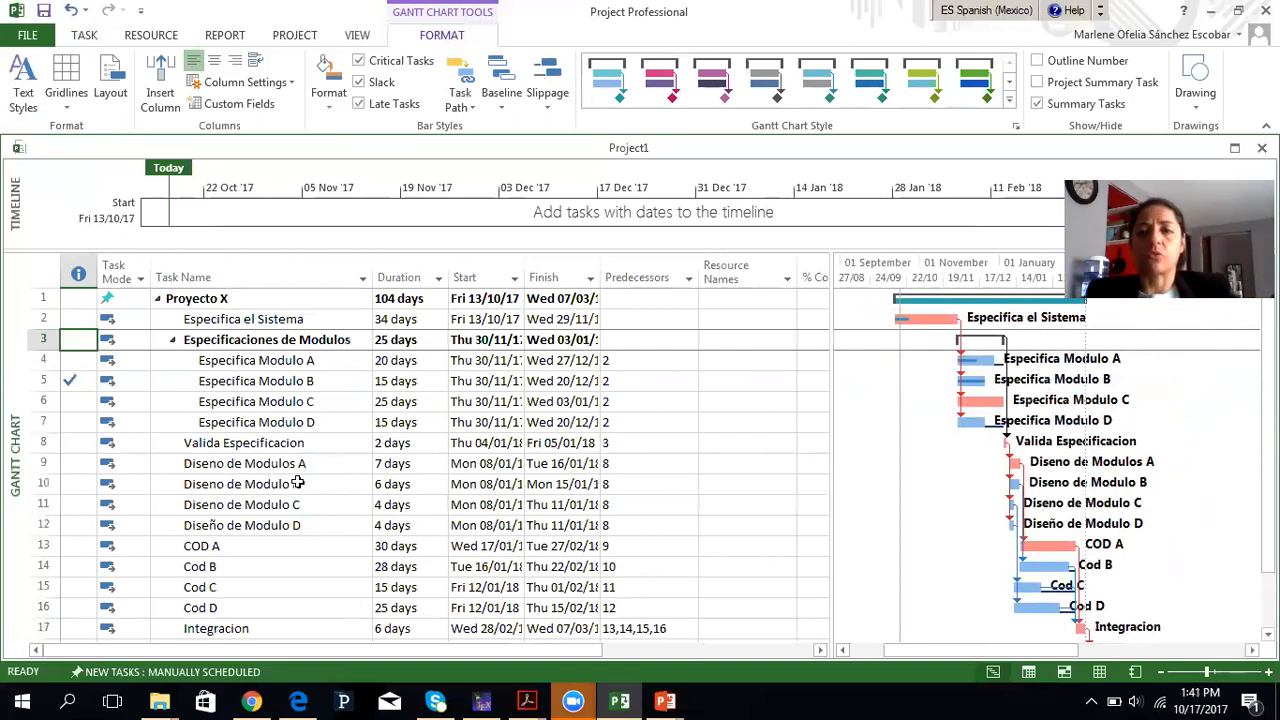
pyautogui.scroll(-2, 540, 474)
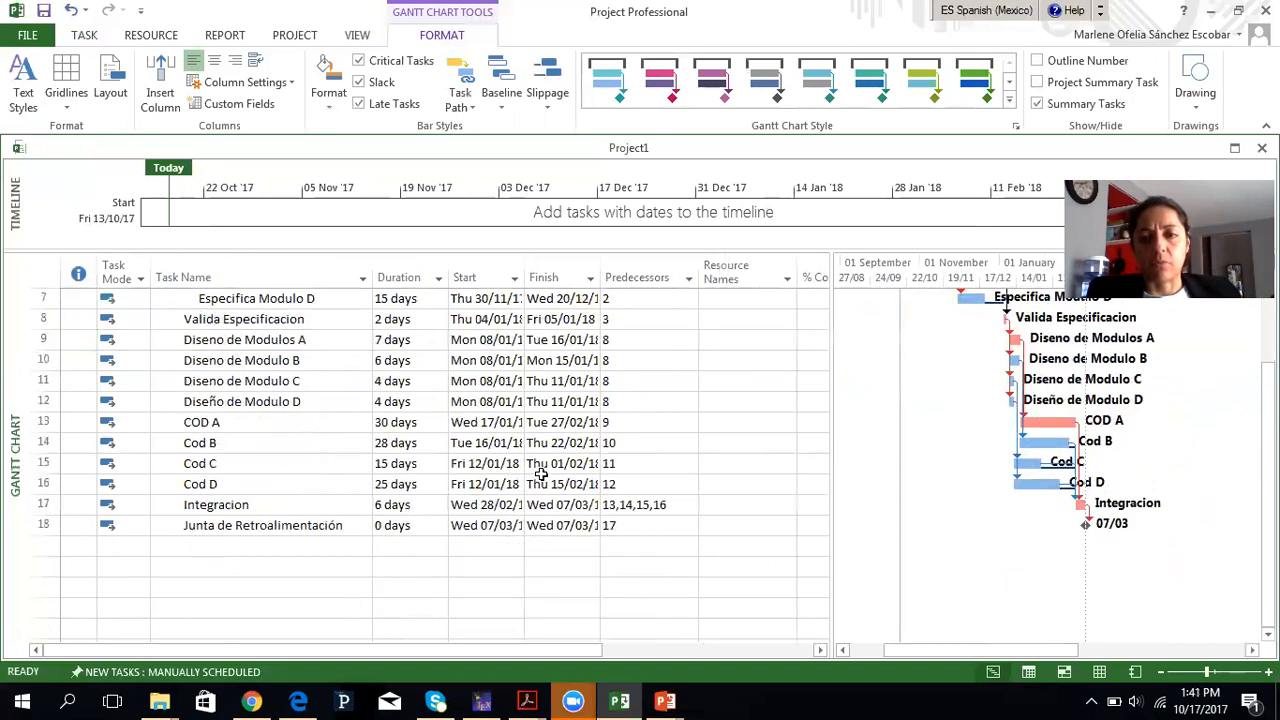
pyautogui.write('17')
pyautogui.press('Return')
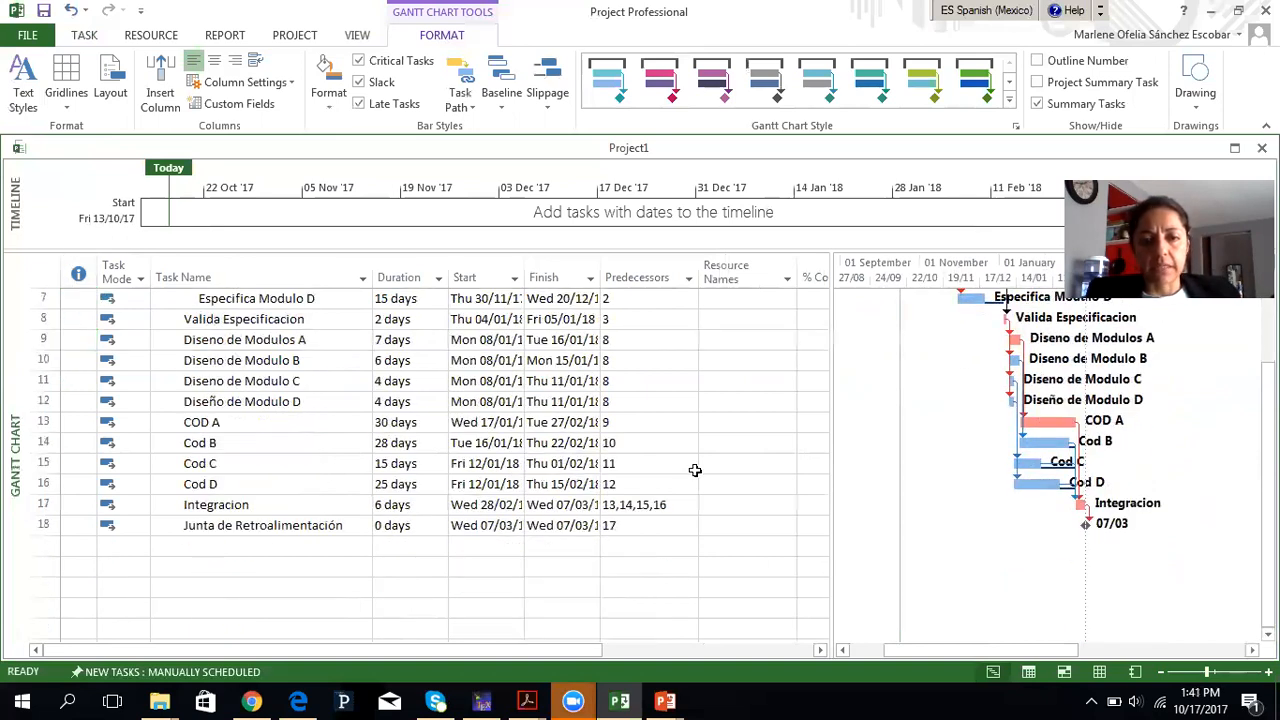
# Switch to the Week9 Risk&PertTechnique presentation in PowerPoint and view its Gestión de Riesgos slide
pyautogui.click(667, 700)
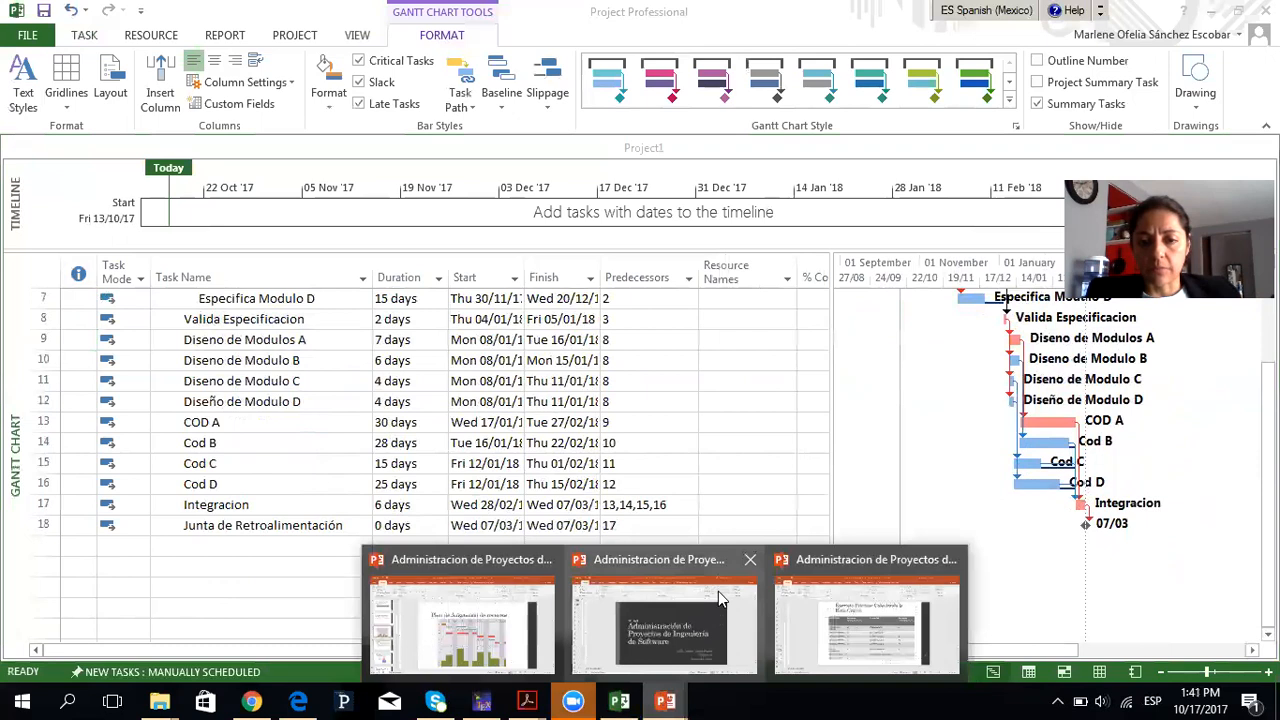
pyautogui.moveTo(692, 610)
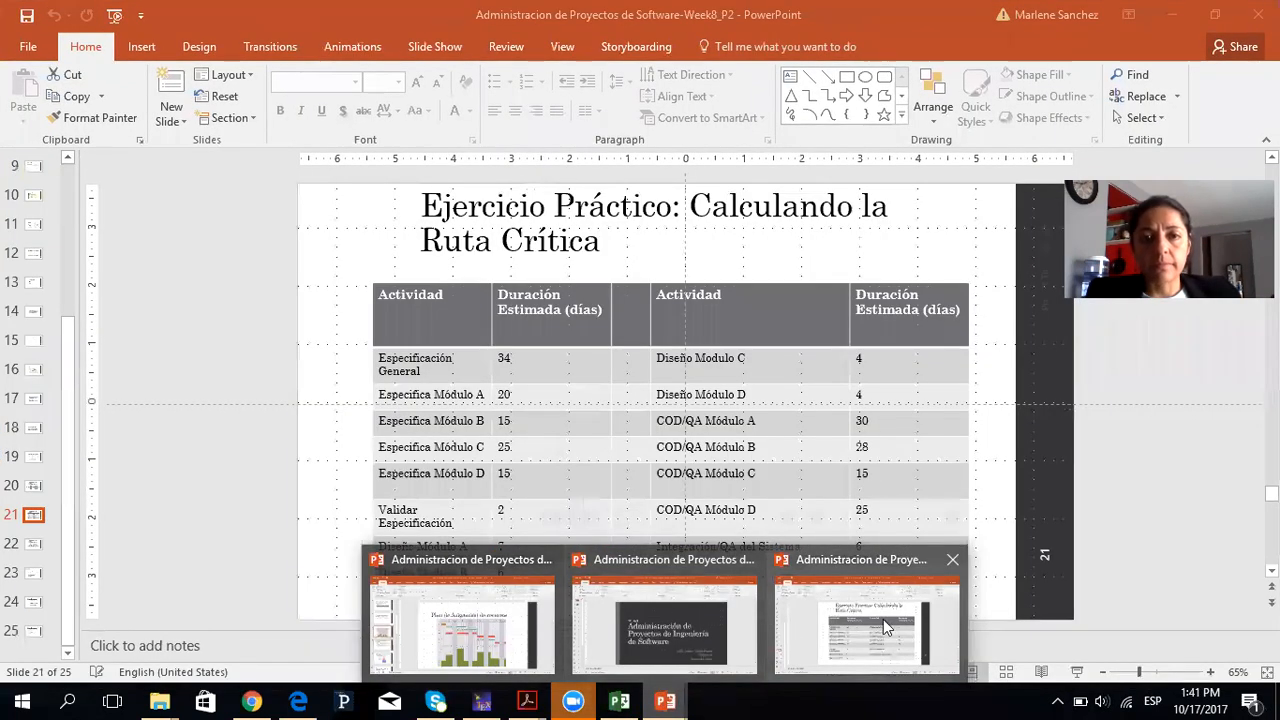
pyautogui.click(883, 619)
pyautogui.moveTo(670, 676)
pyautogui.click(679, 632)
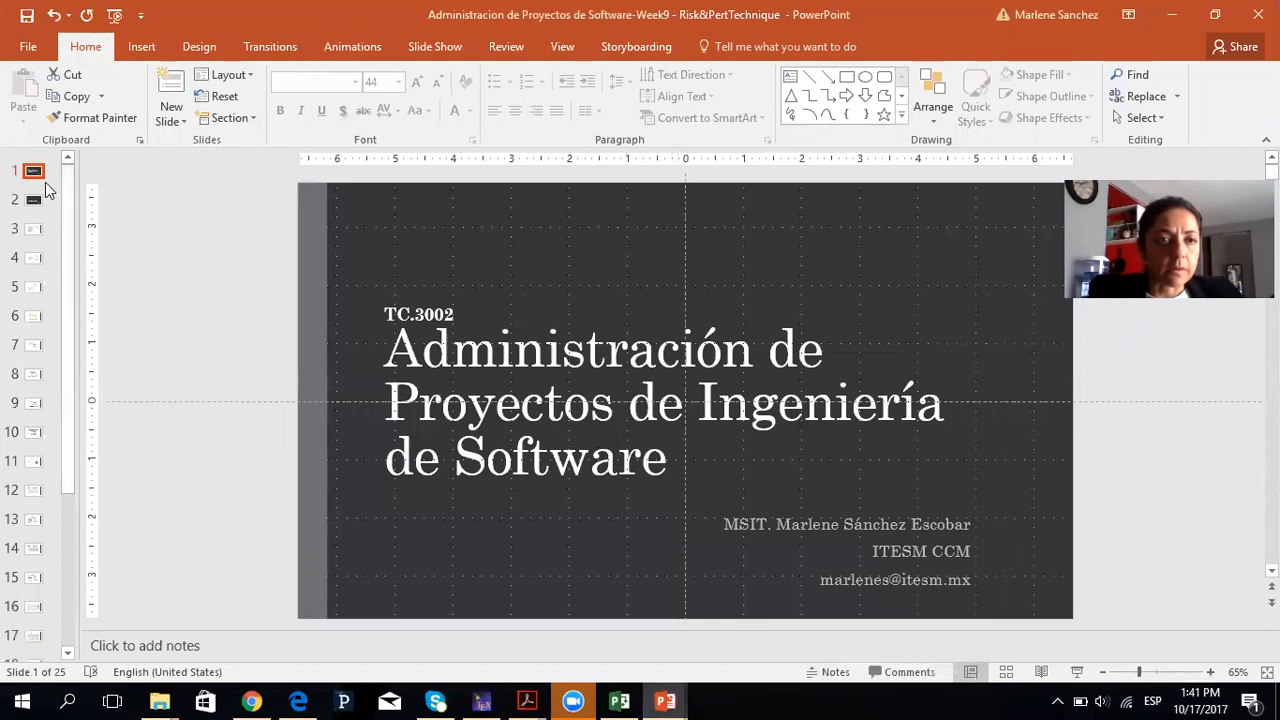
pyautogui.click(38, 204)
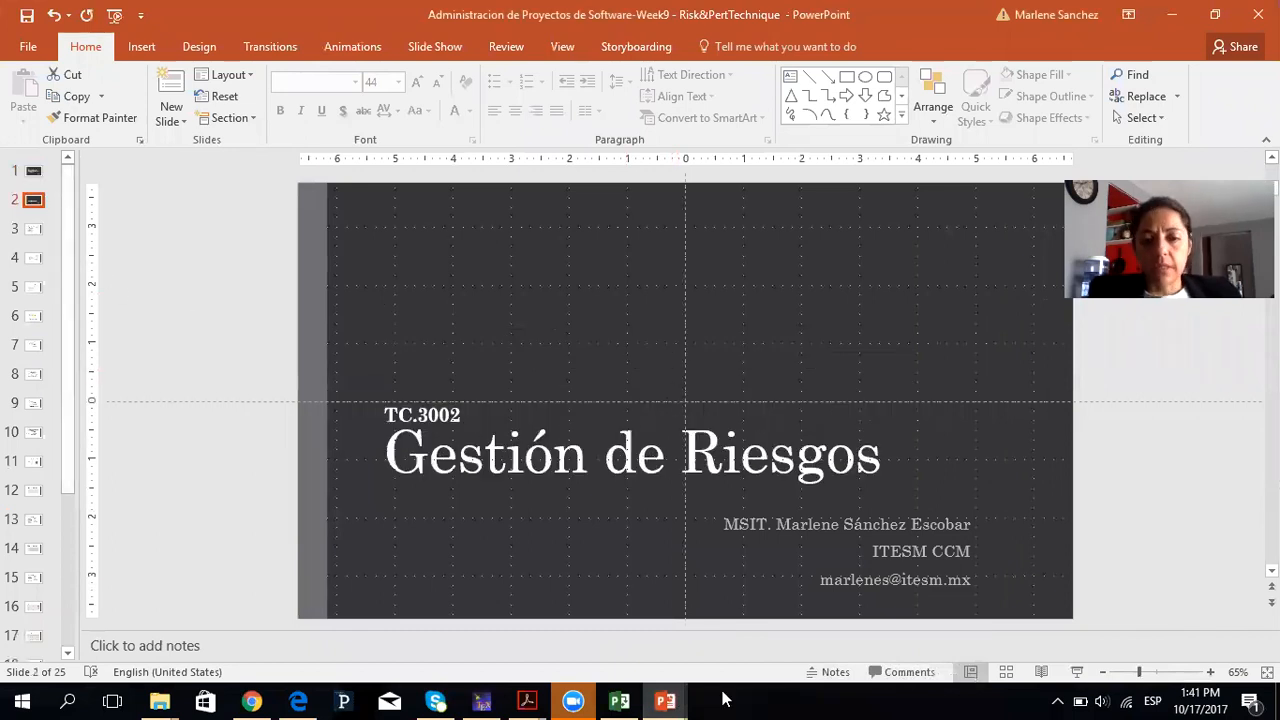
# Switch to the Week9 Resource Mgment presentation and start the slide show from the Asignación de recursos slide
pyautogui.moveTo(665, 700)
pyautogui.click(460, 620)
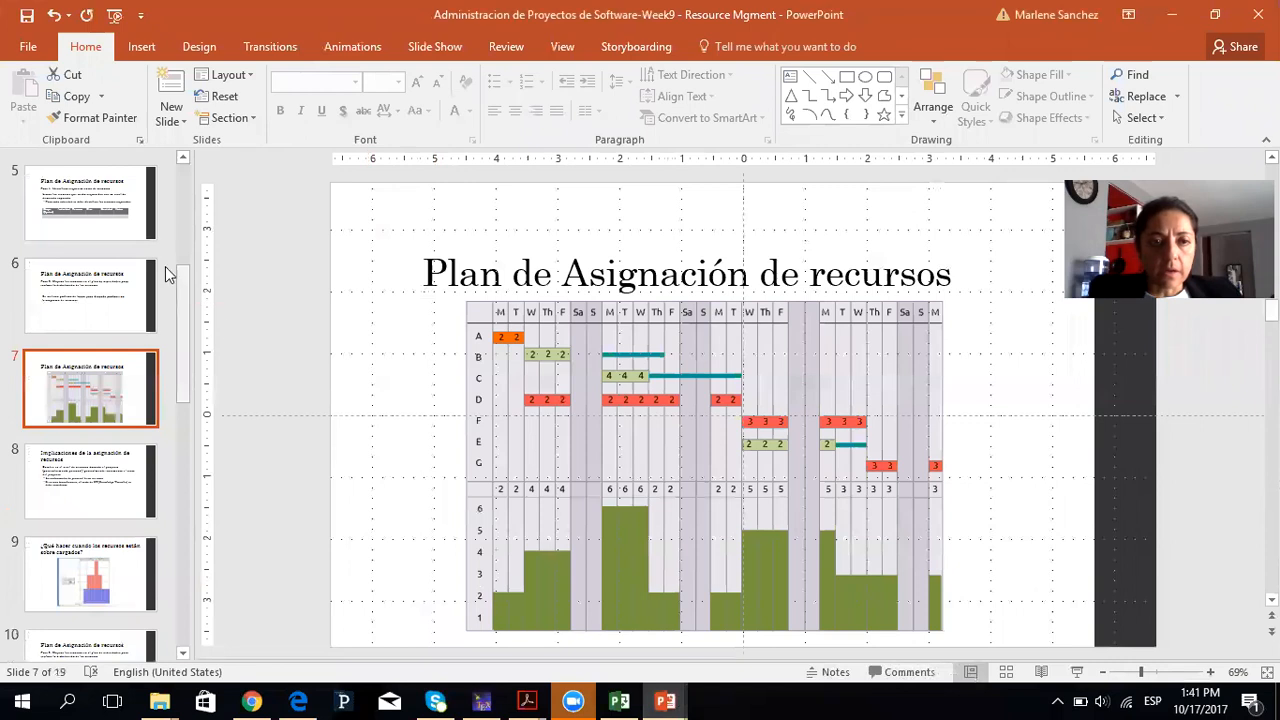
pyautogui.moveTo(183, 300); pyautogui.dragTo(184, 197)
pyautogui.click(80, 400)
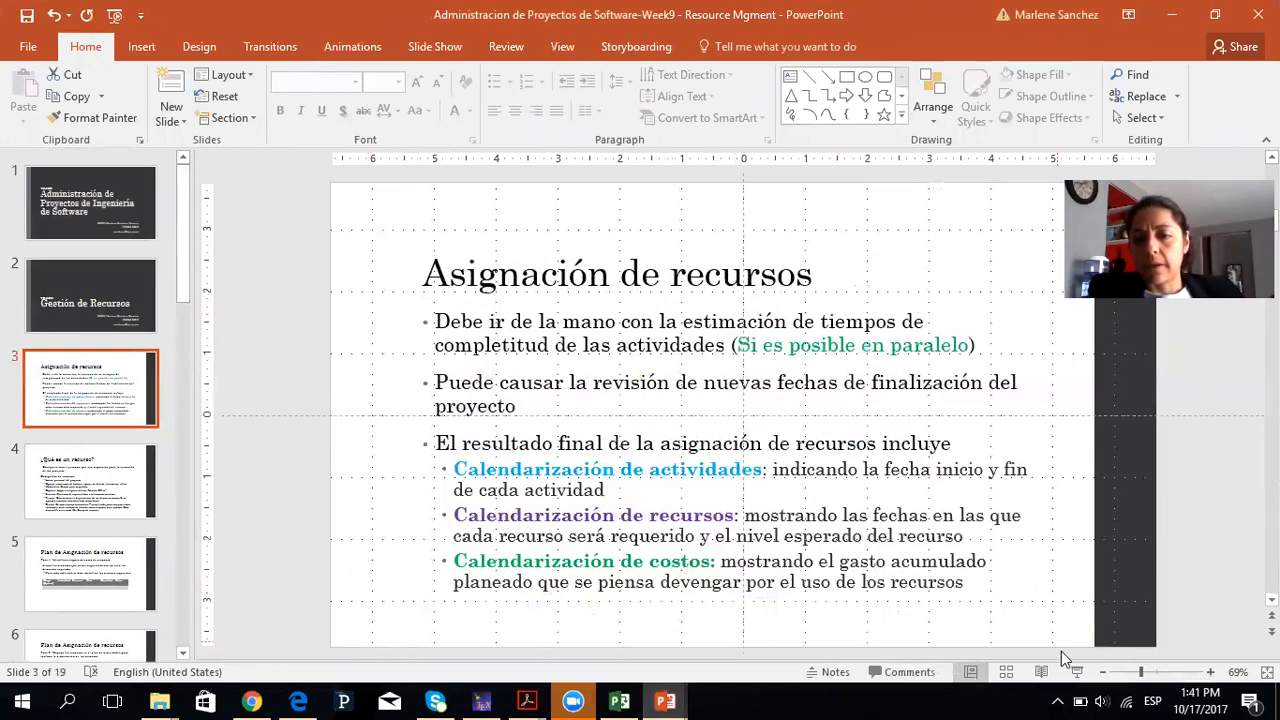
pyautogui.click(1076, 672)
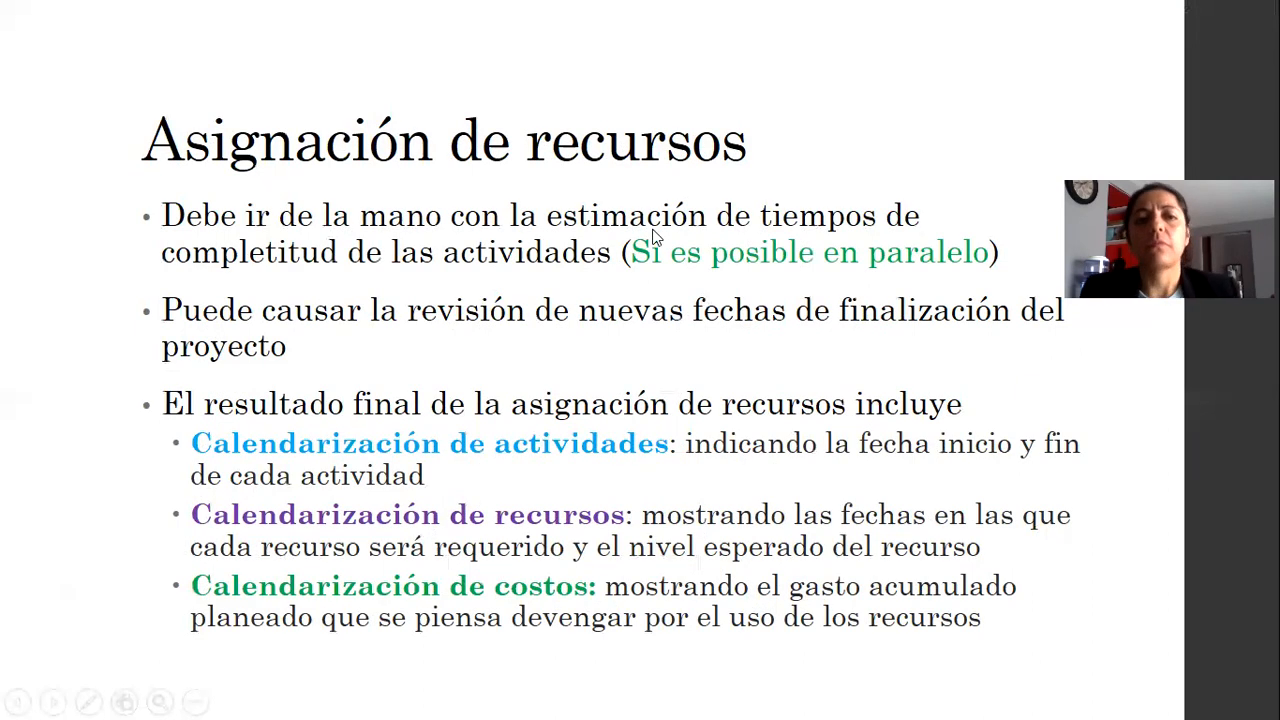
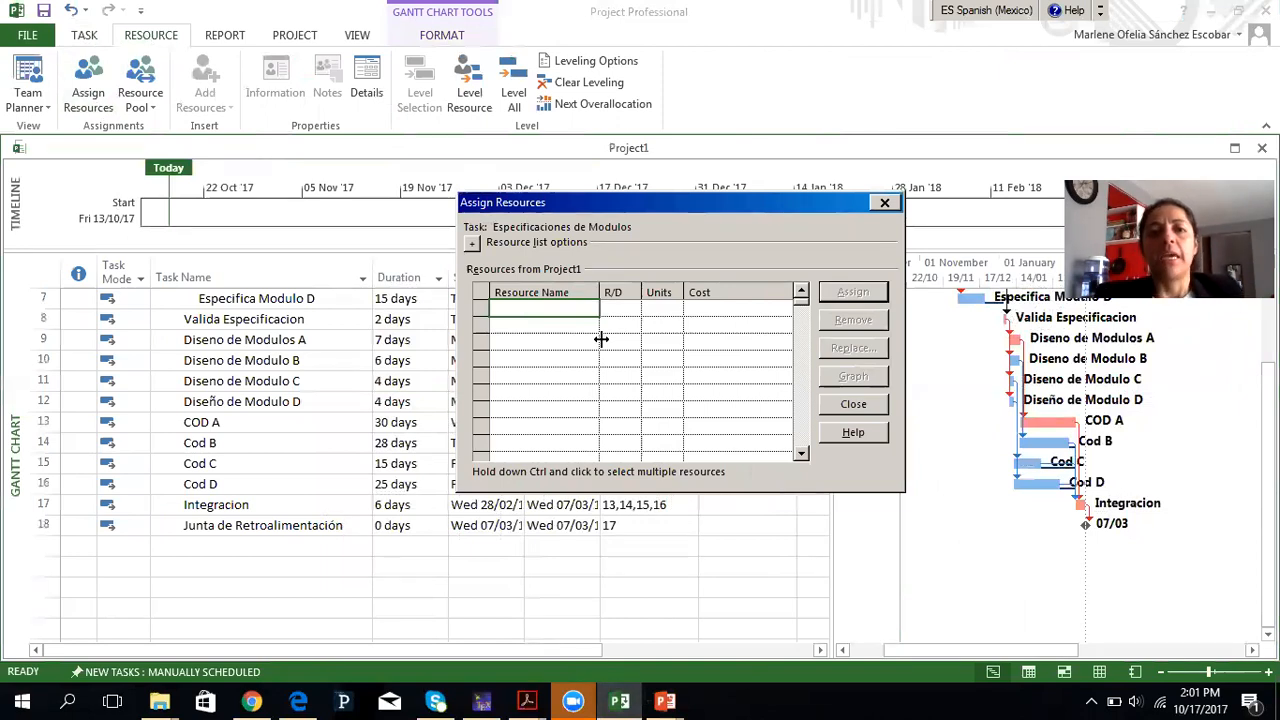
# Add resources A, B, C, D, E and F to the project's Assign Resources list and close the dialog
pyautogui.write('A')
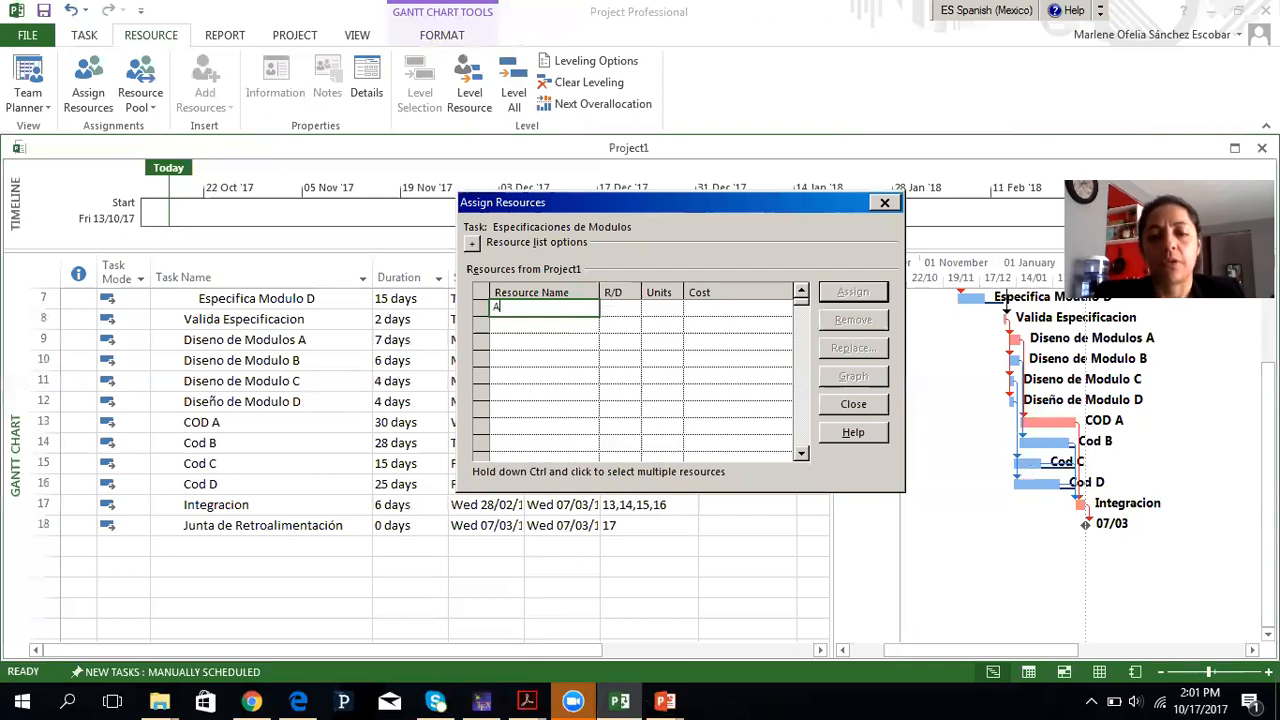
pyautogui.press('Return')
pyautogui.write('B')
pyautogui.press('Return')
pyautogui.write('C')
pyautogui.press('Return')
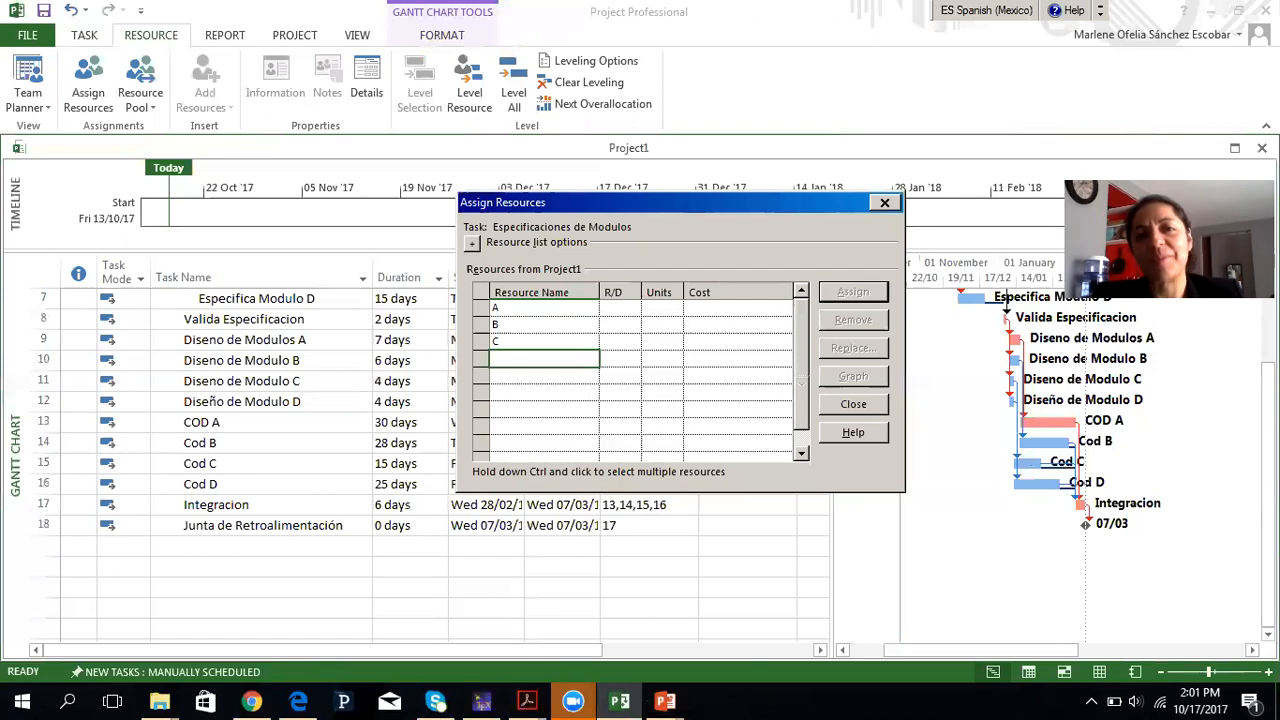
pyautogui.write('D')
pyautogui.press('Return')
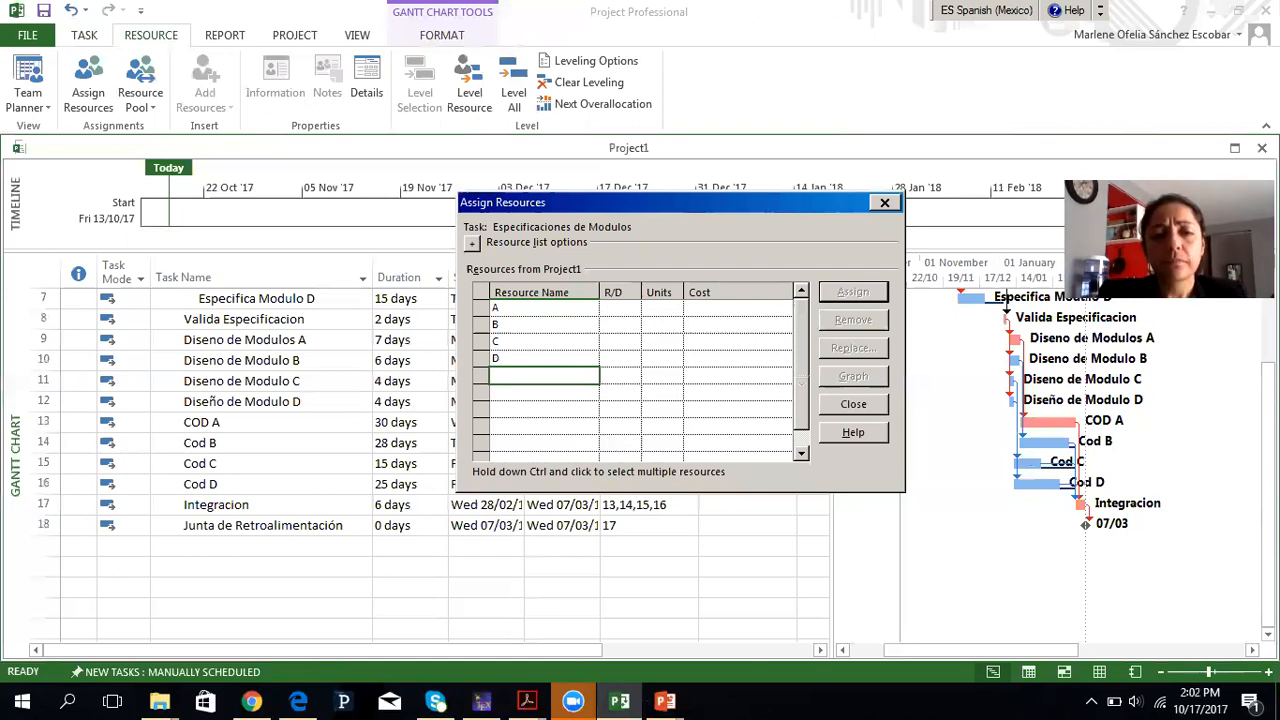
pyautogui.write('E')
pyautogui.press('Return')
pyautogui.write('F')
pyautogui.press('Return')
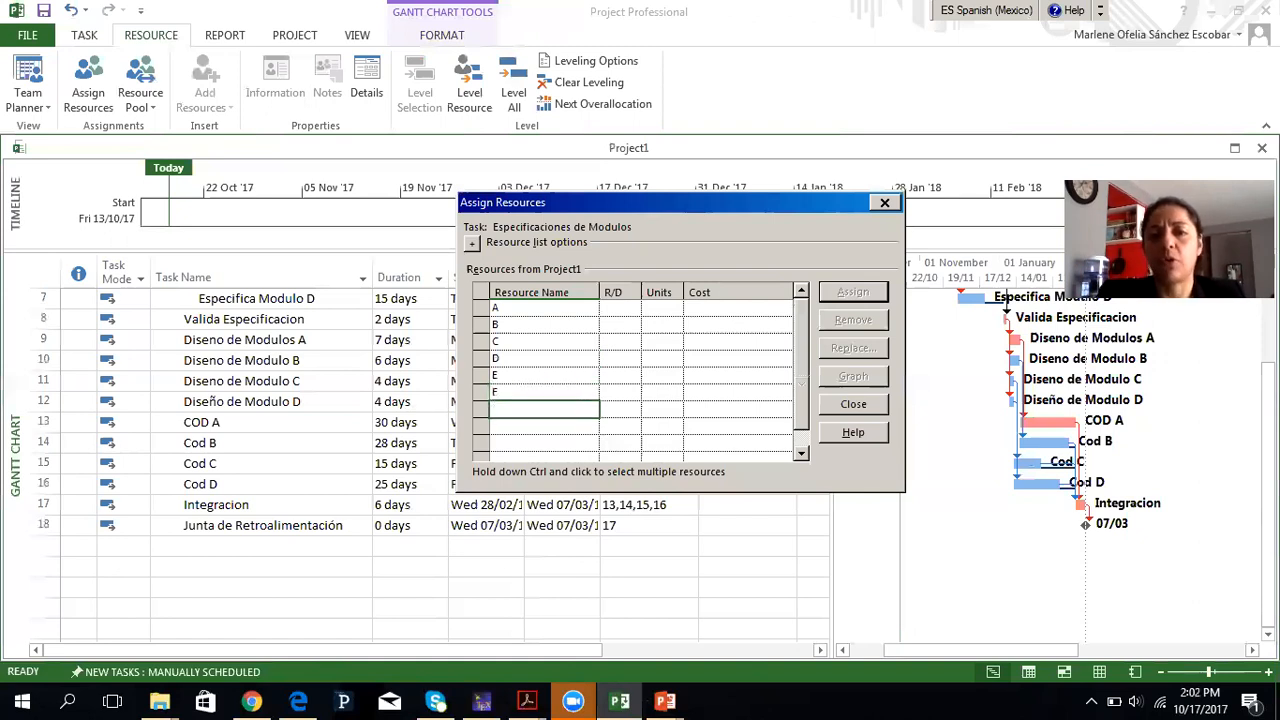
pyautogui.click(615, 307)
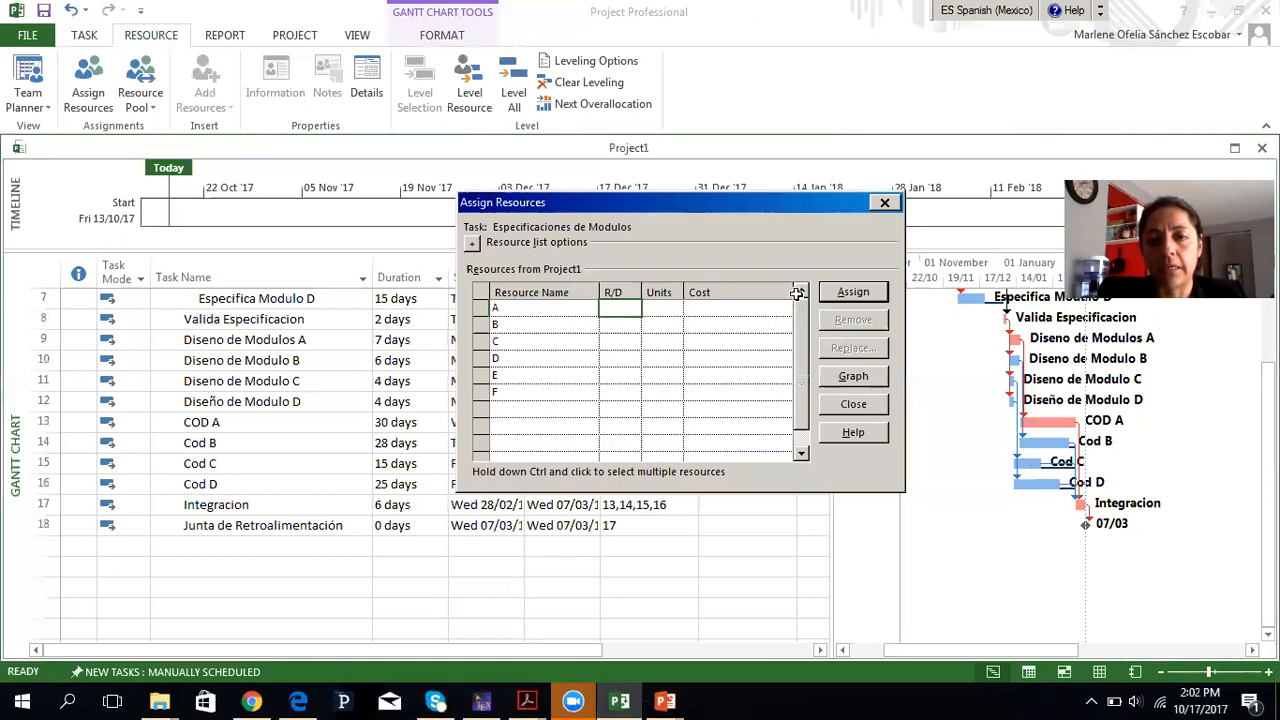
pyautogui.click(525, 391)
pyautogui.click(544, 330)
pyautogui.click(617, 307)
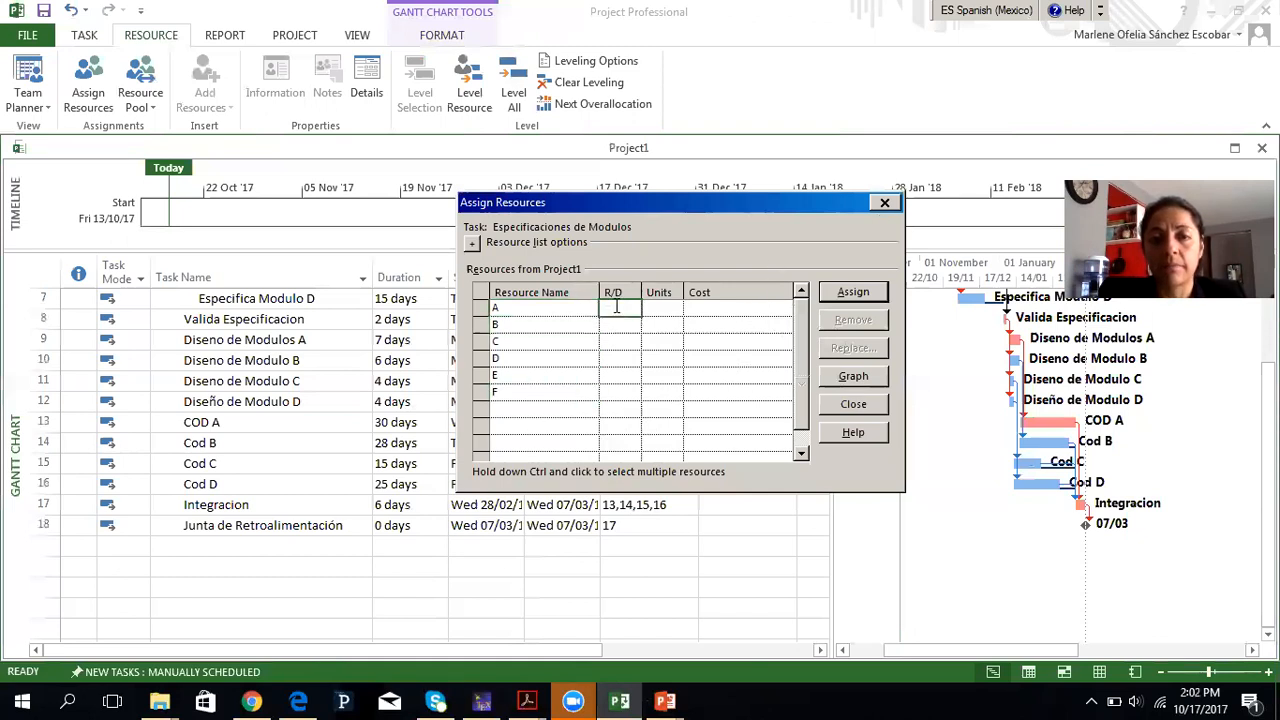
pyautogui.click(884, 204)
# Assign resource A to the task Especifica el Sistema
pyautogui.click(740, 299)
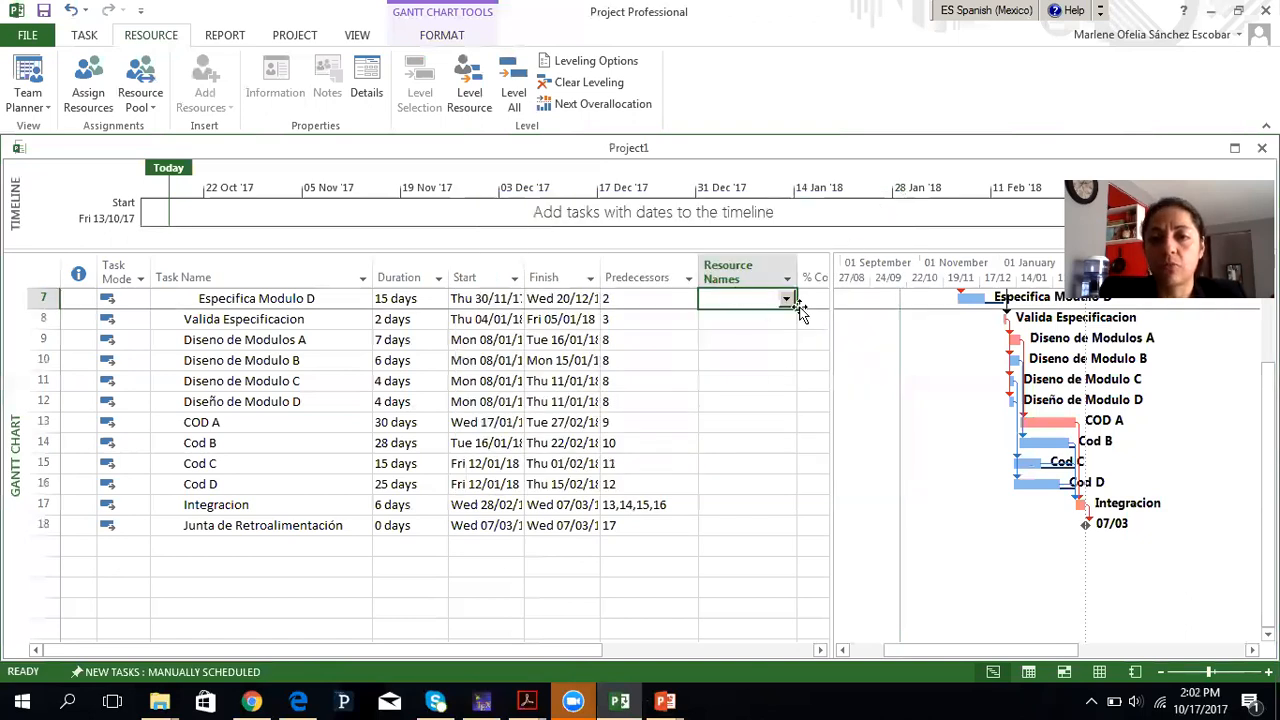
pyautogui.scroll(2, 730, 371)
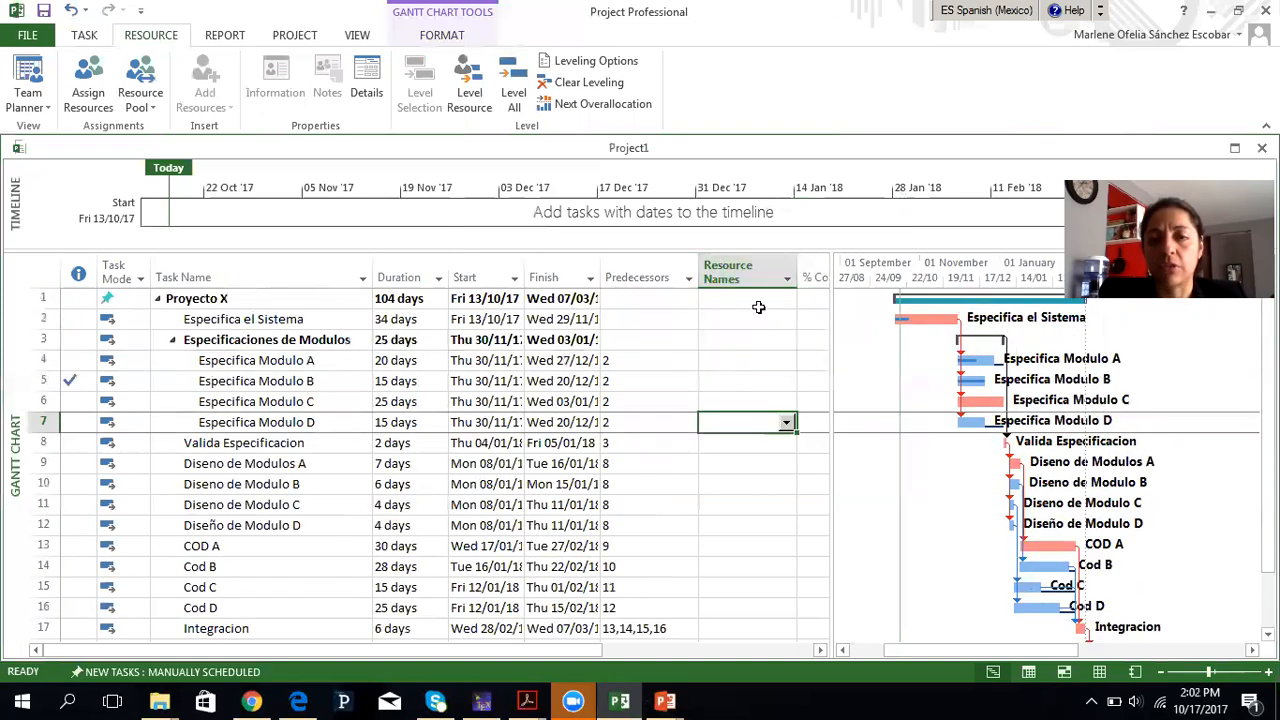
pyautogui.click(730, 322)
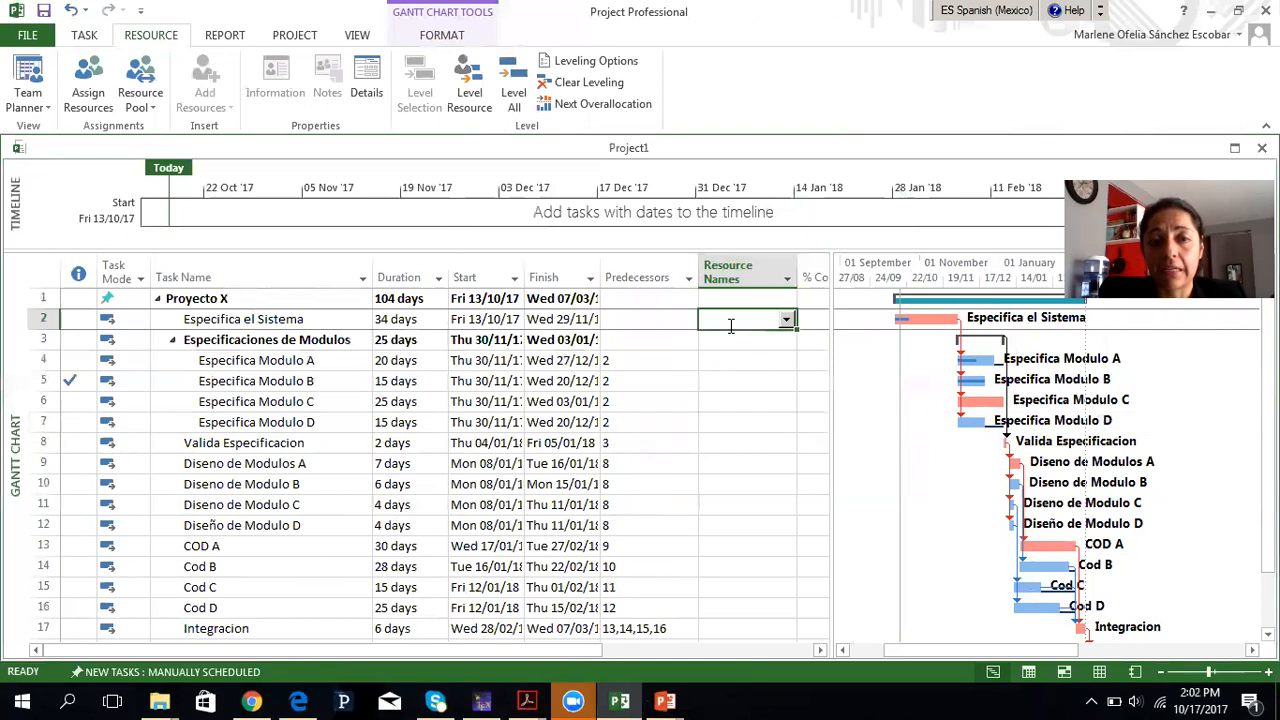
pyautogui.click(786, 319)
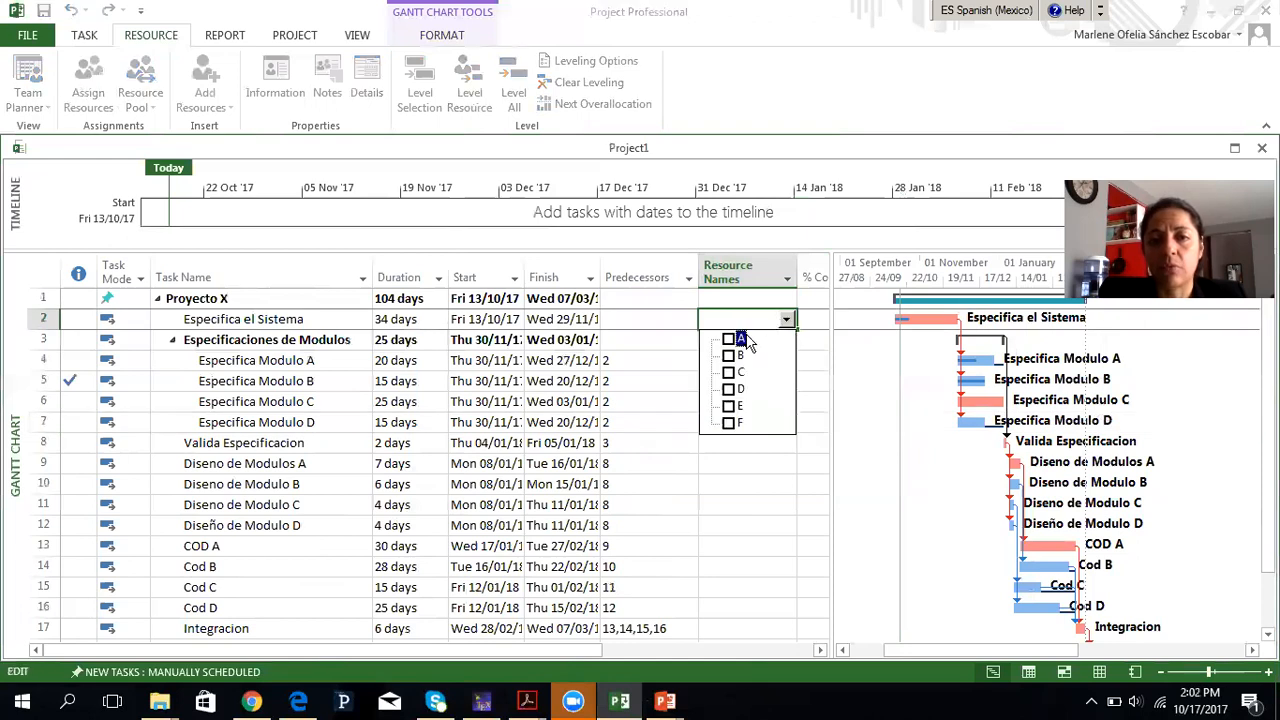
pyautogui.click(659, 338)
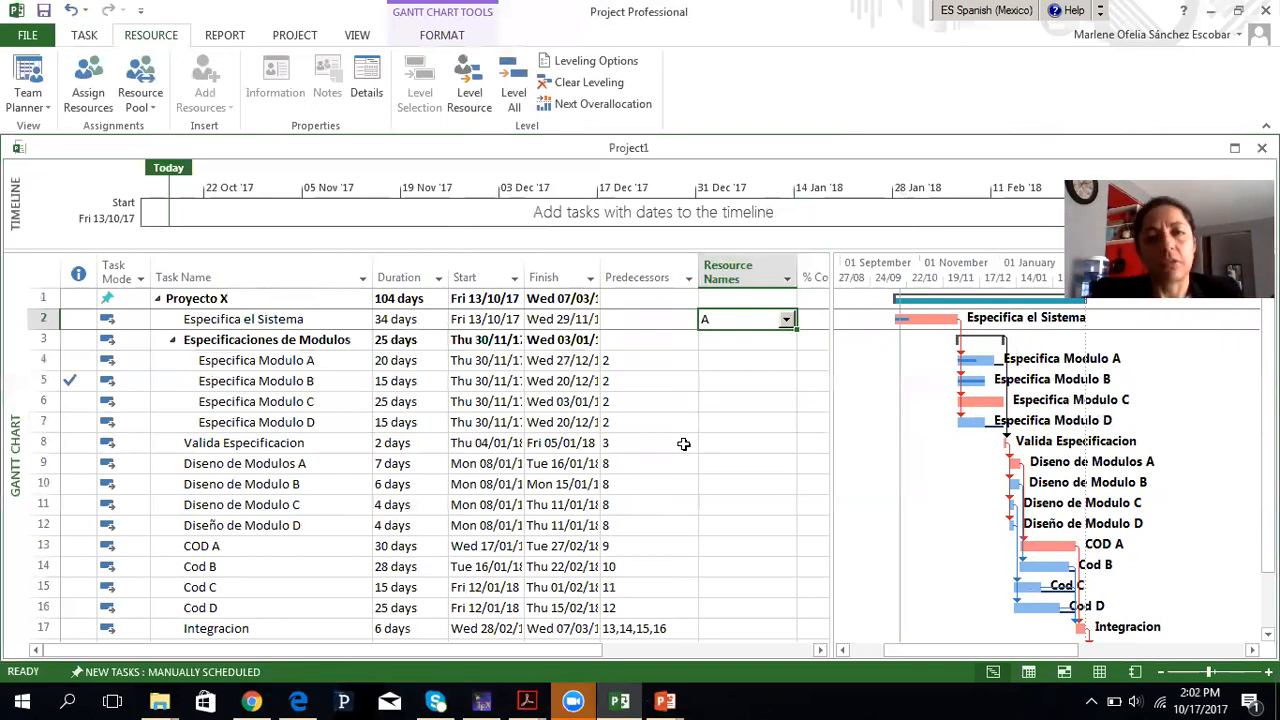
# Assign resource B to the task Especifica Modulo A
pyautogui.click(752, 361)
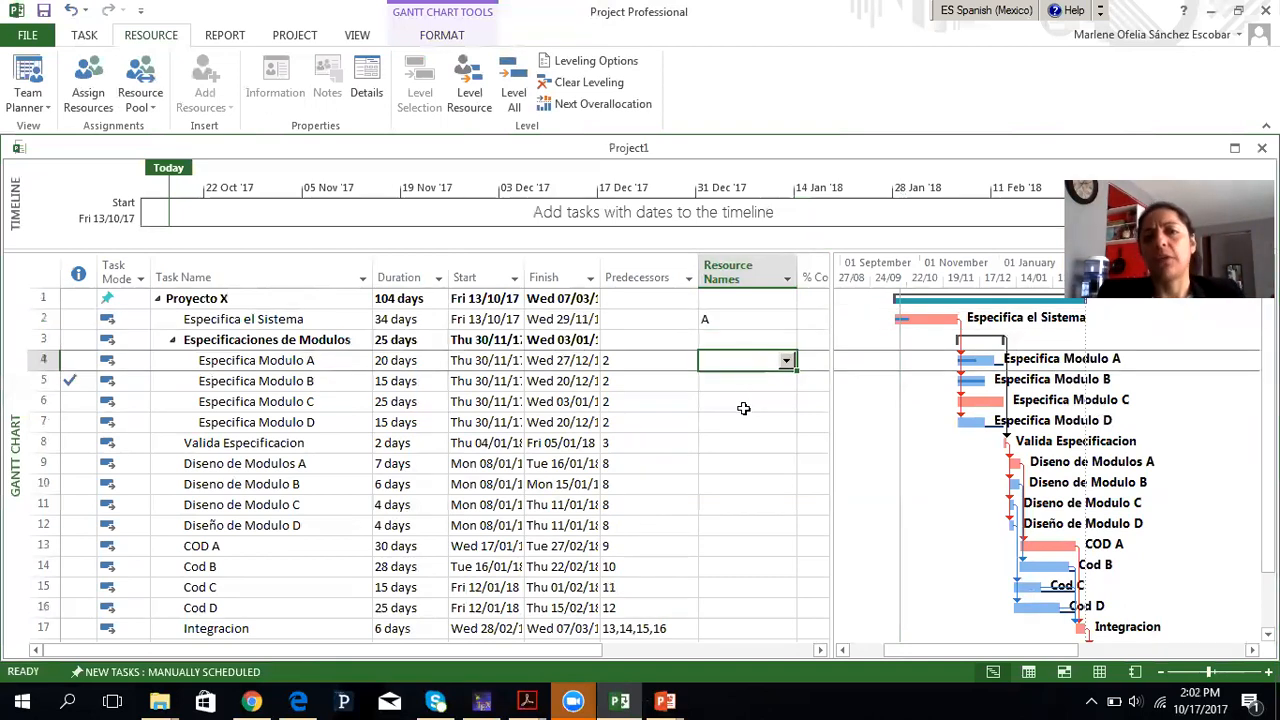
pyautogui.click(787, 361)
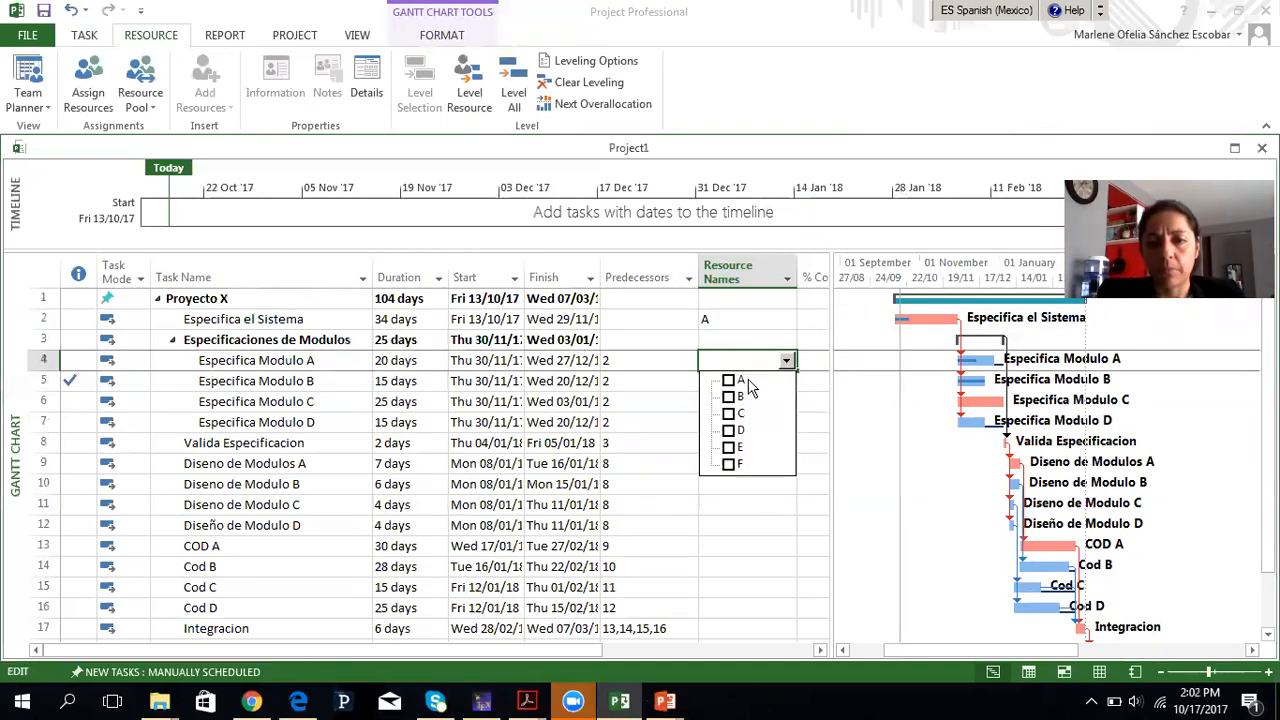
pyautogui.click(661, 365)
# Assign resource B to the parallel task Especifica Modulo B as well
pyautogui.click(734, 382)
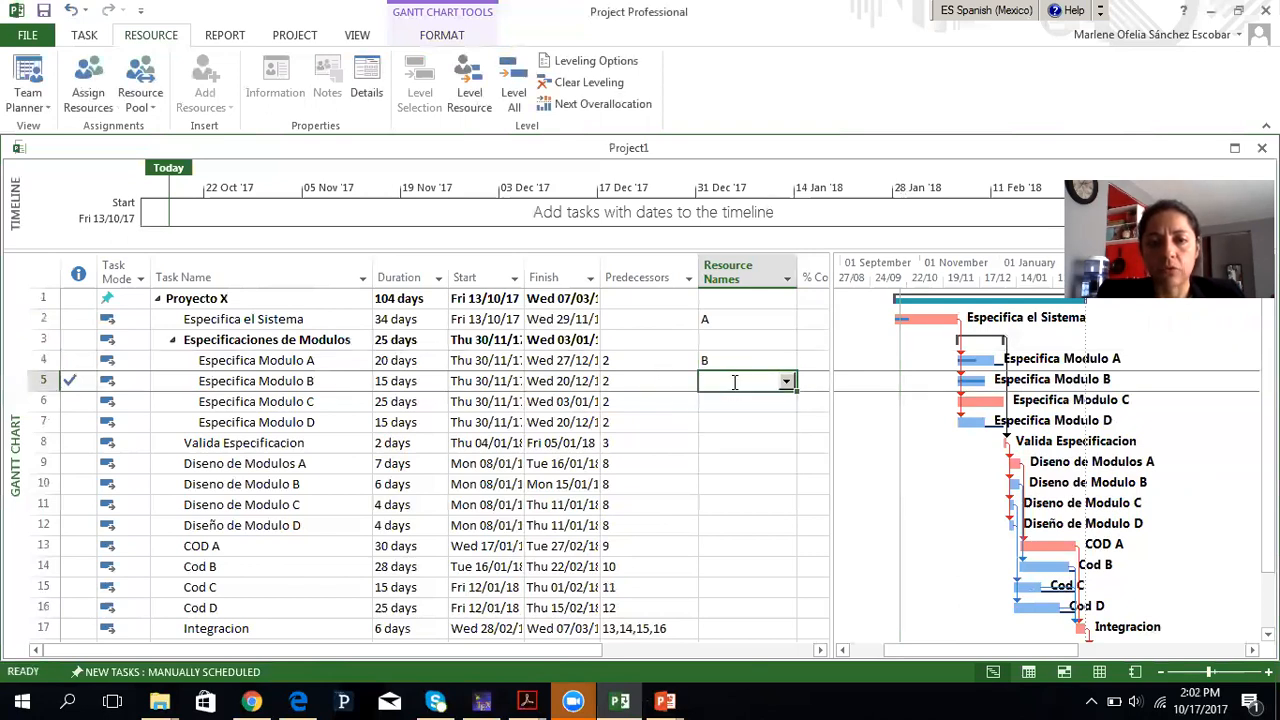
pyautogui.click(787, 381)
pyautogui.click(729, 418)
pyautogui.click(663, 397)
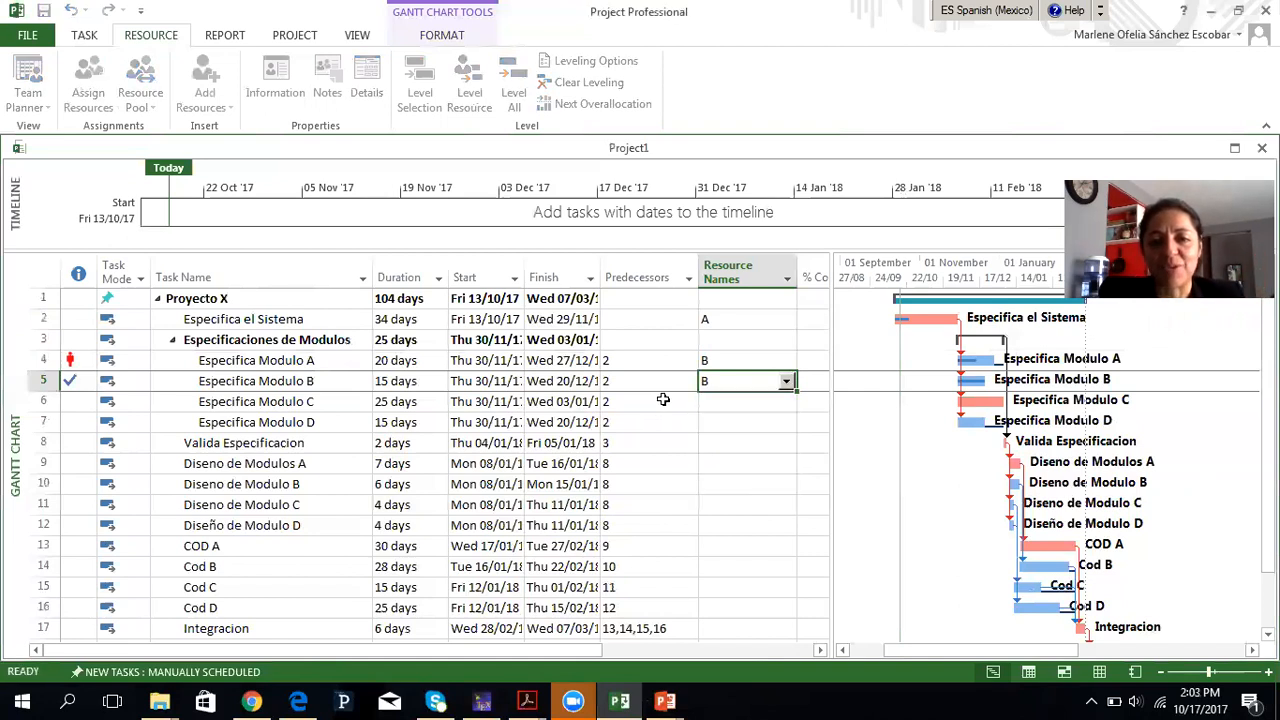
pyautogui.click(743, 403)
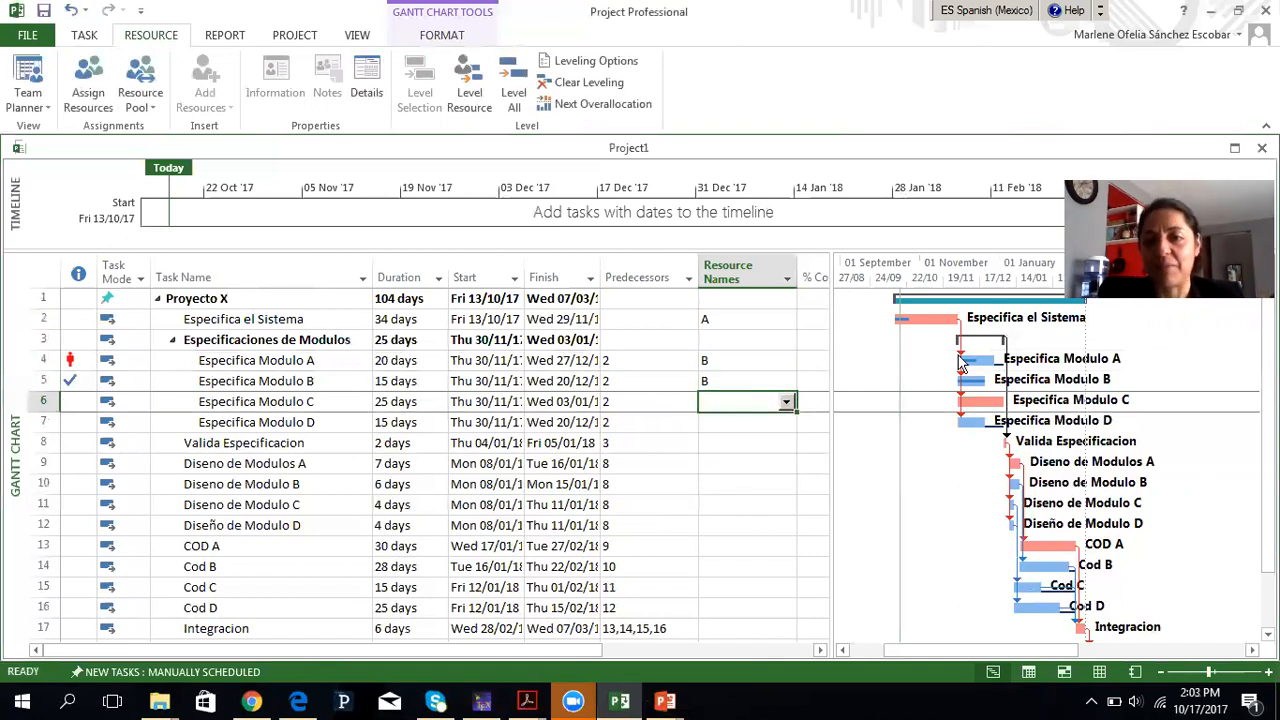
# Replace resource B with C on Especifica Modulo B, agreeing to delete the assignment that has reported progress
pyautogui.click(725, 379)
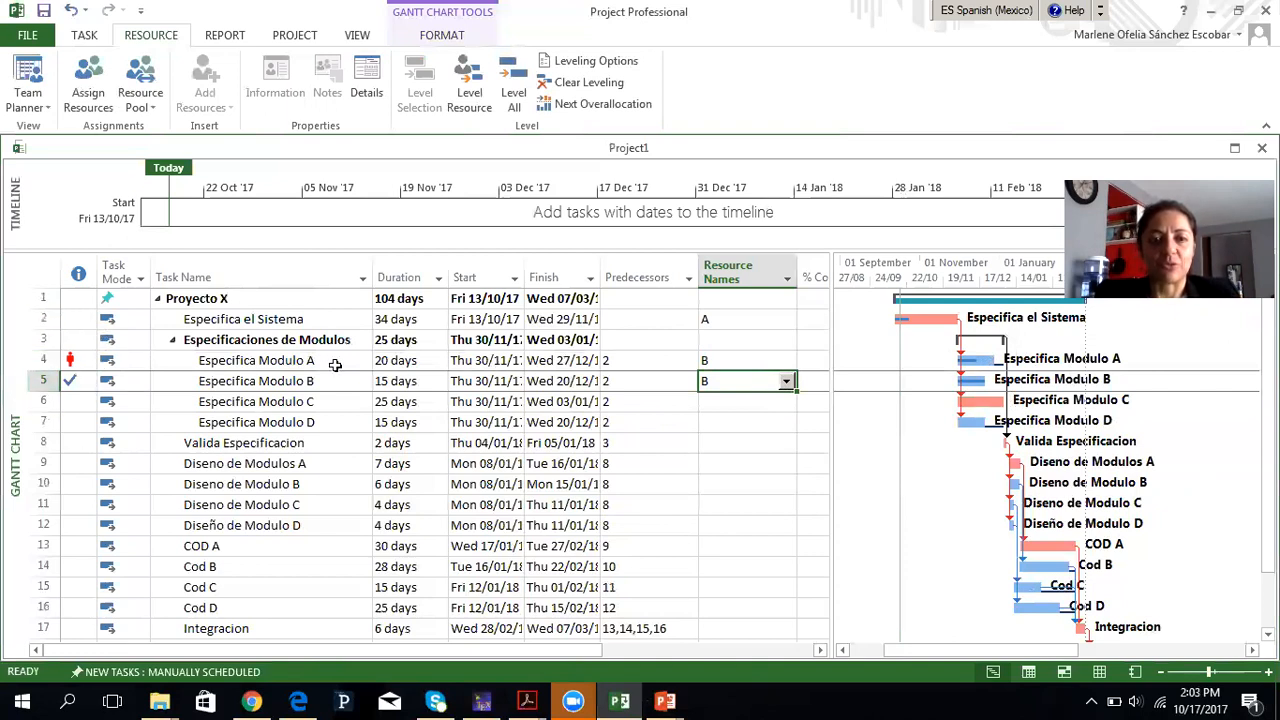
pyautogui.click(786, 381)
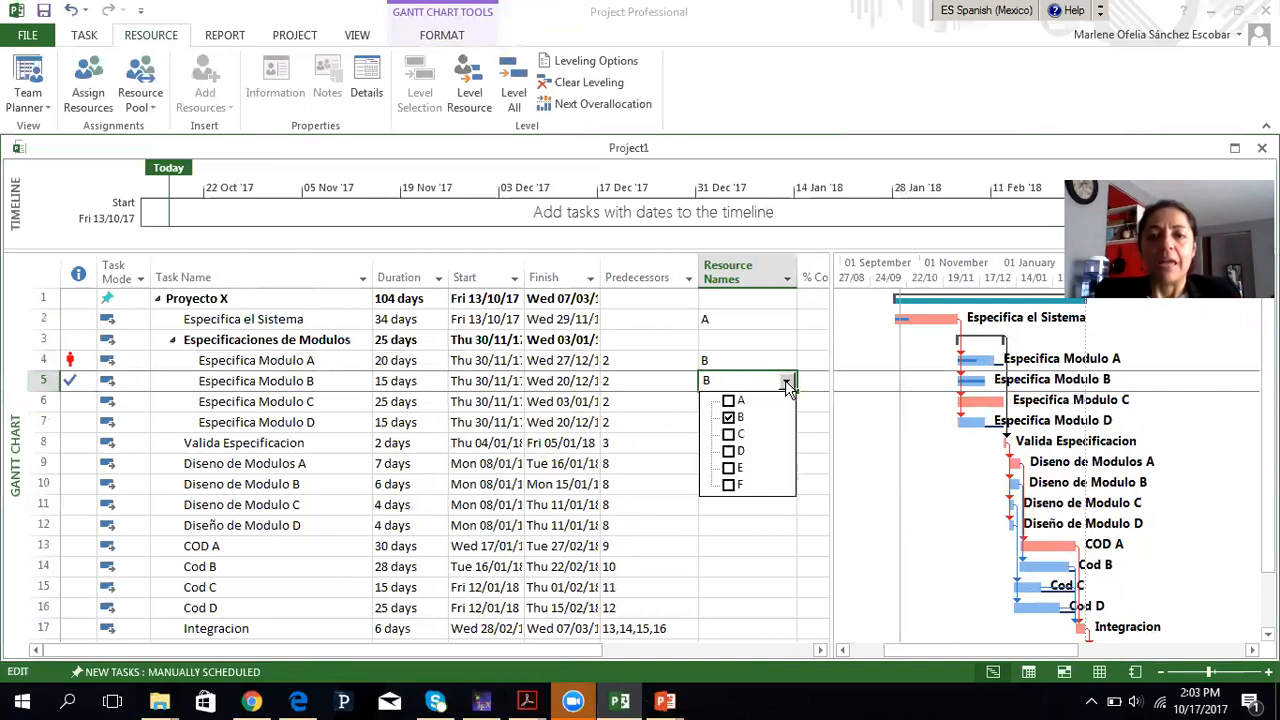
pyautogui.click(728, 435)
pyautogui.click(728, 418)
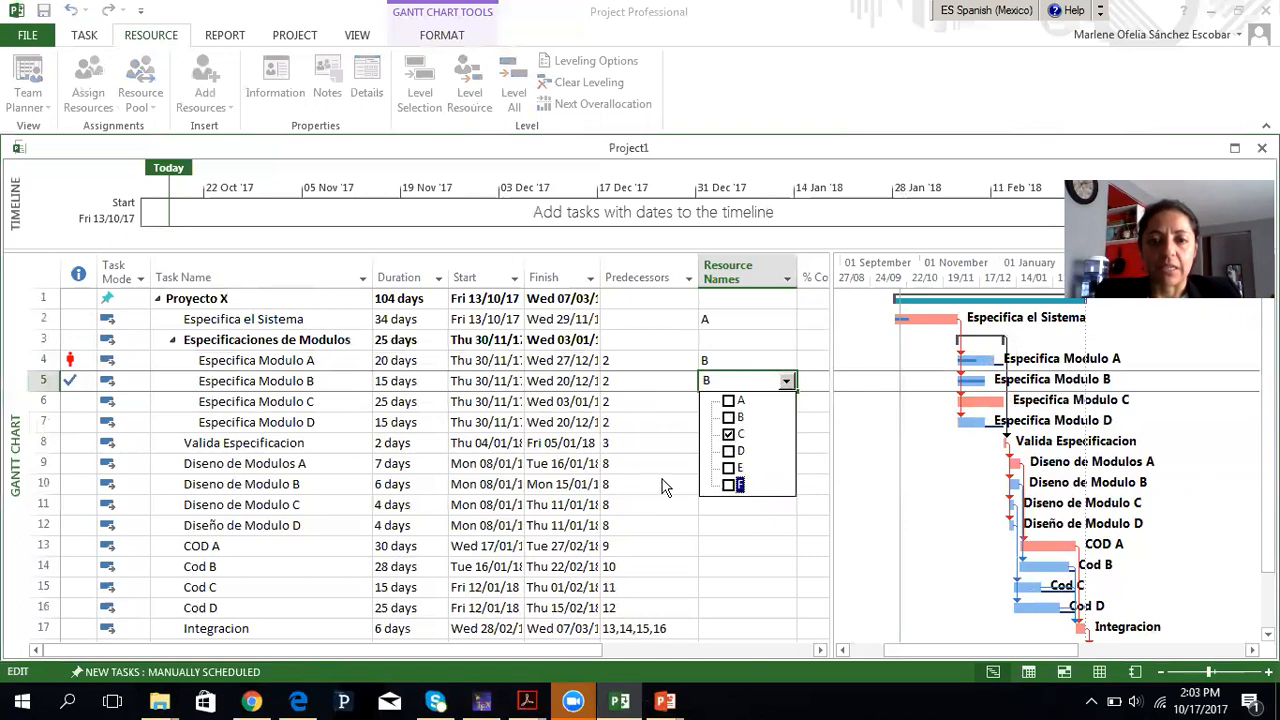
pyautogui.click(660, 409)
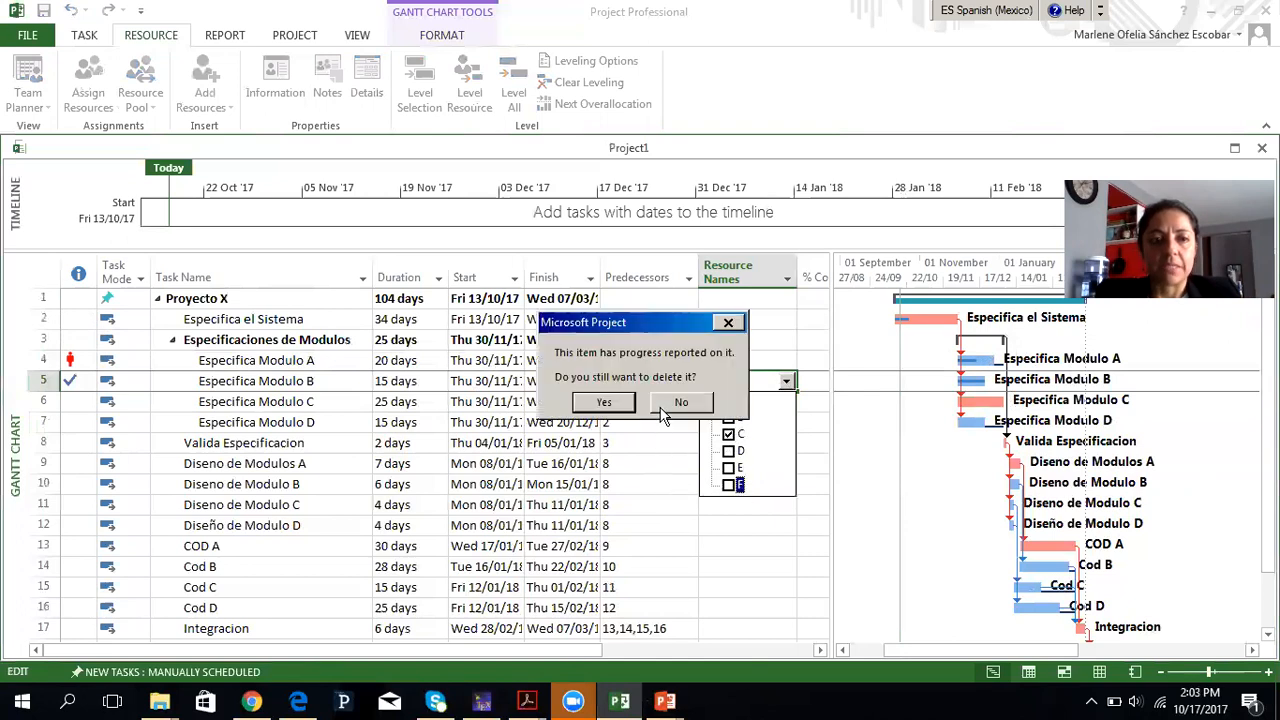
pyautogui.click(616, 405)
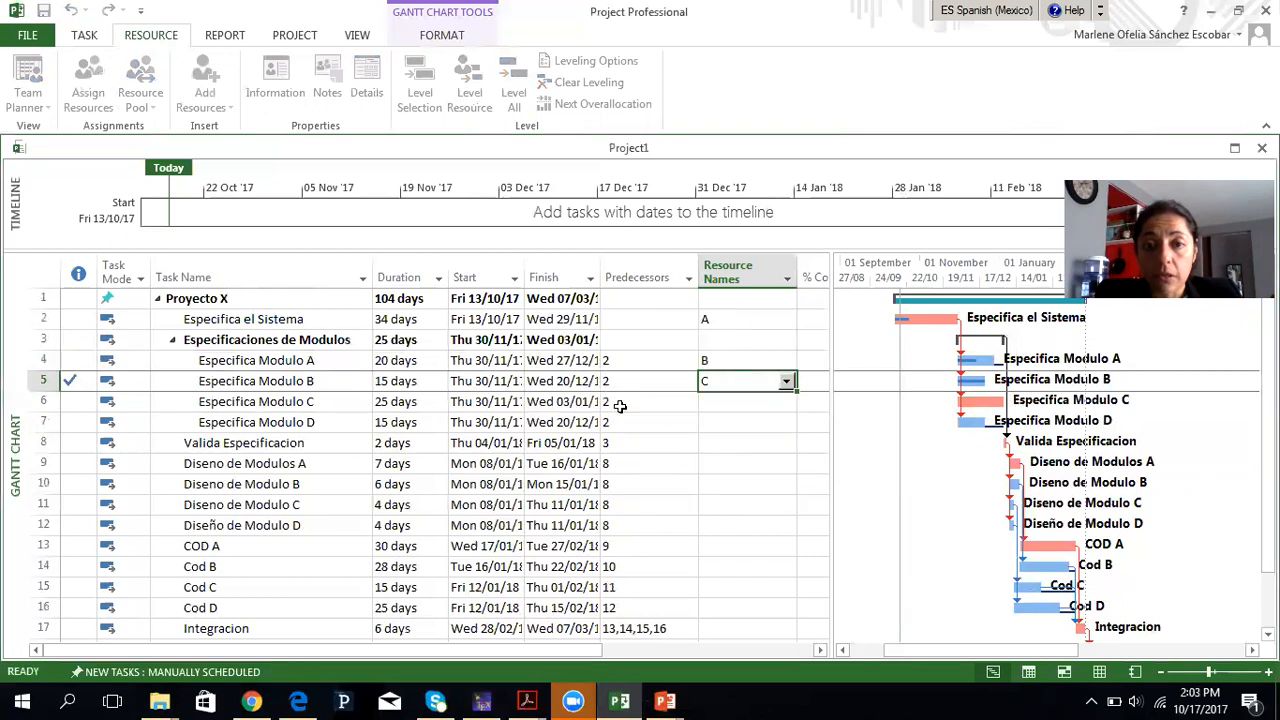
# Set % Complete of Especifica Modulo B to 0% and return to the start of its row
pyautogui.click(738, 422)
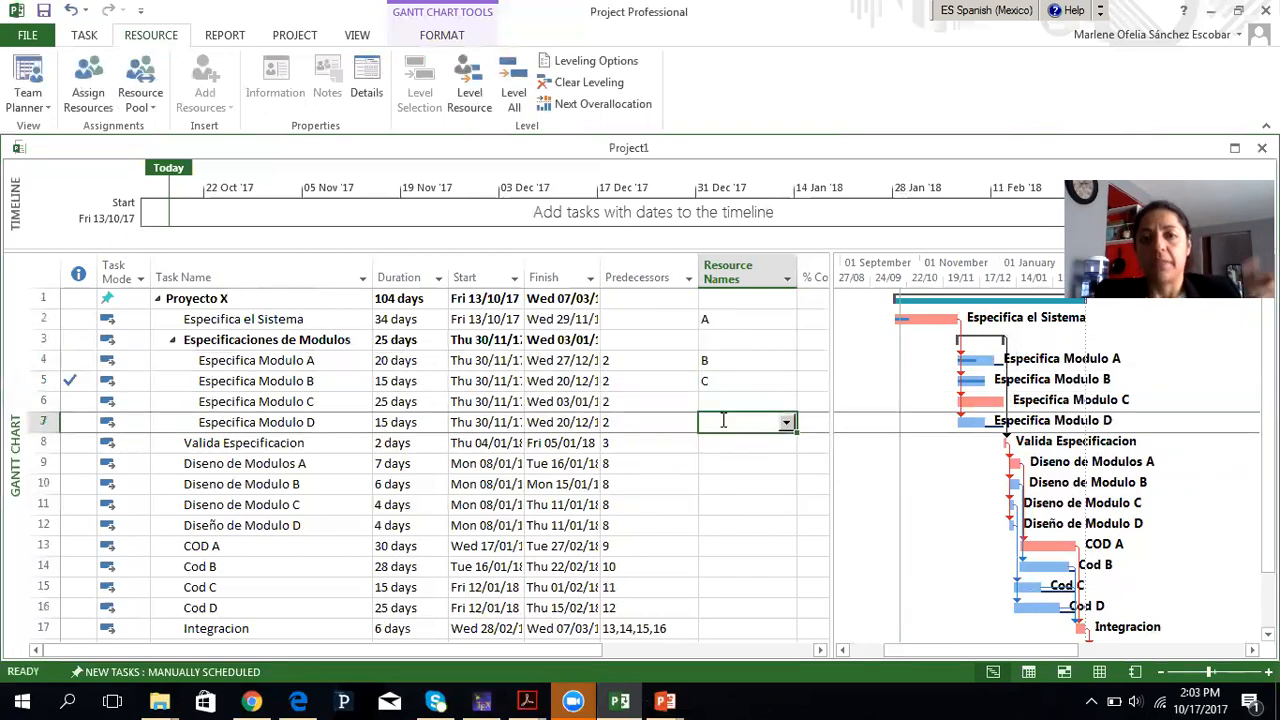
pyautogui.click(664, 383)
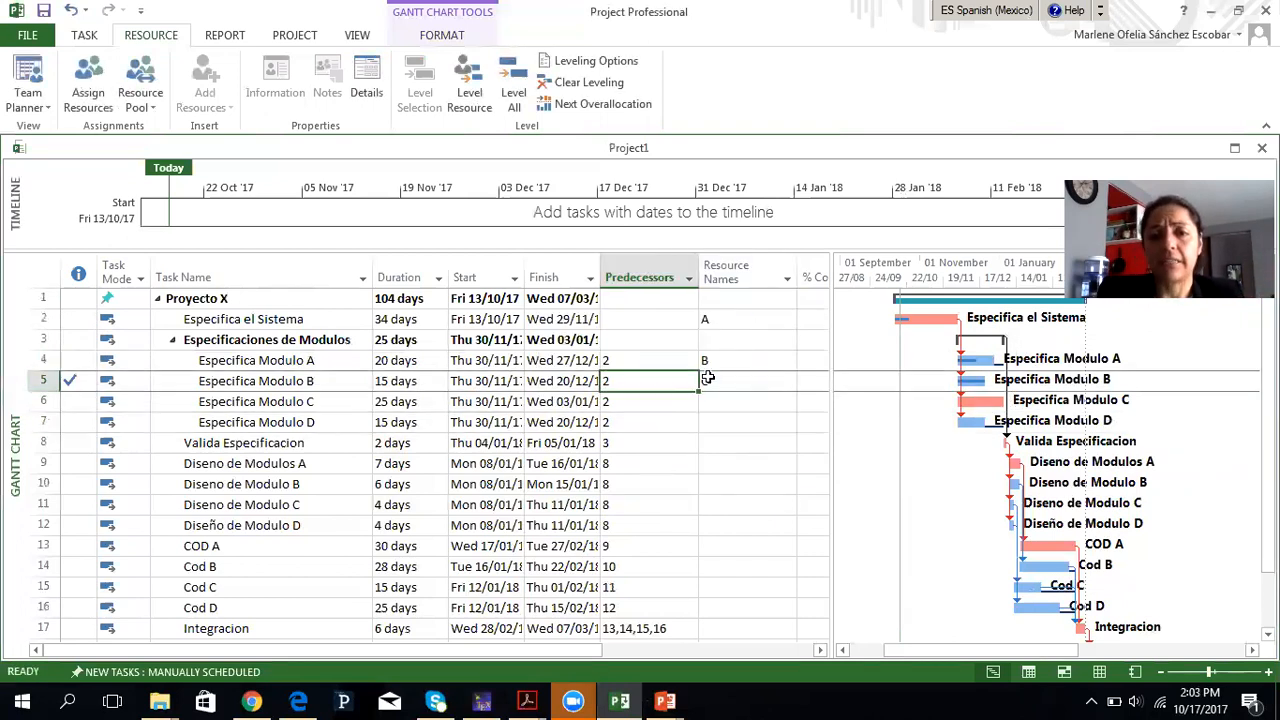
pyautogui.press('Tab')
pyautogui.press('Tab')
pyautogui.write('0')
pyautogui.press('Return')
pyautogui.press('Up')
pyautogui.press('Left')
pyautogui.press('Left')
pyautogui.press('Left')
pyautogui.press('Left')
pyautogui.press('Left')
pyautogui.press('Left')
pyautogui.press('Left')
pyautogui.press('Left')
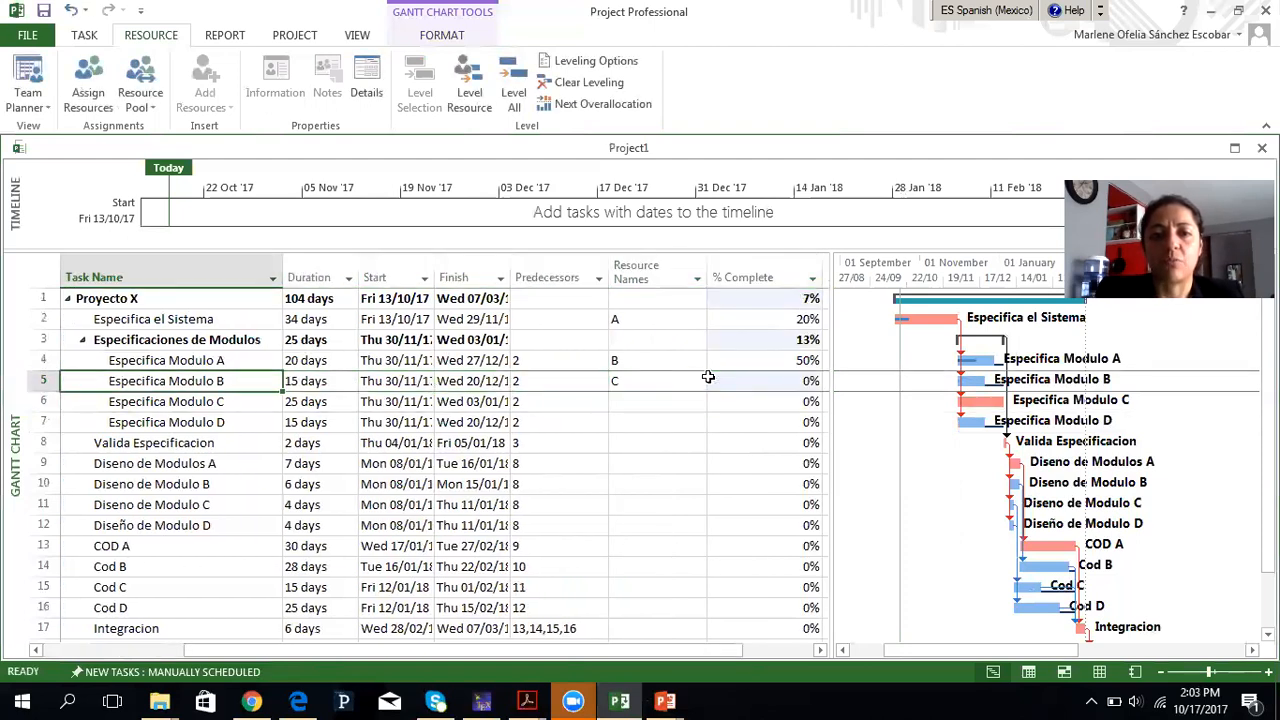
pyautogui.press('Up')
pyautogui.press('Down')
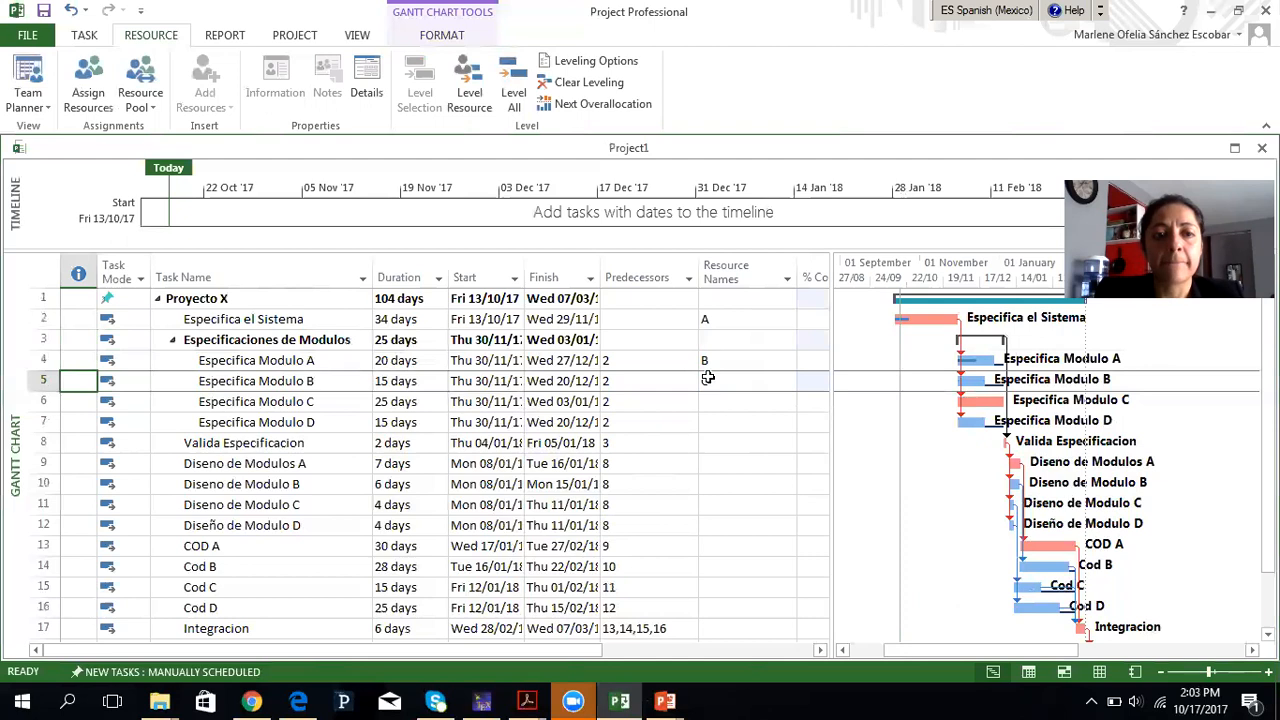
# Enter C as the resource of the task Especifica Modulo B
pyautogui.press('Right')
pyautogui.press('Right')
pyautogui.press('Right')
pyautogui.press('Right')
pyautogui.press('Right')
pyautogui.press('Right')
pyautogui.click(707, 378)
pyautogui.write('C')
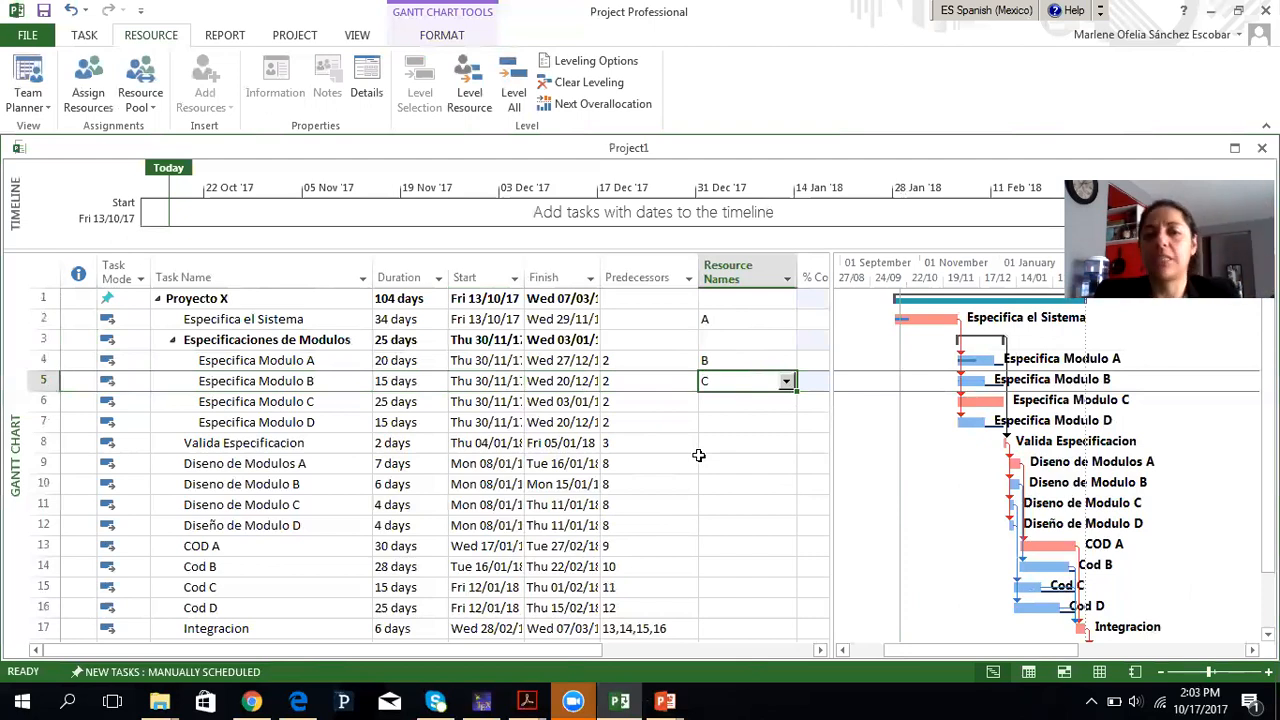
# Assign resource C to the parallel task Especifica Modulo C as well
pyautogui.click(733, 401)
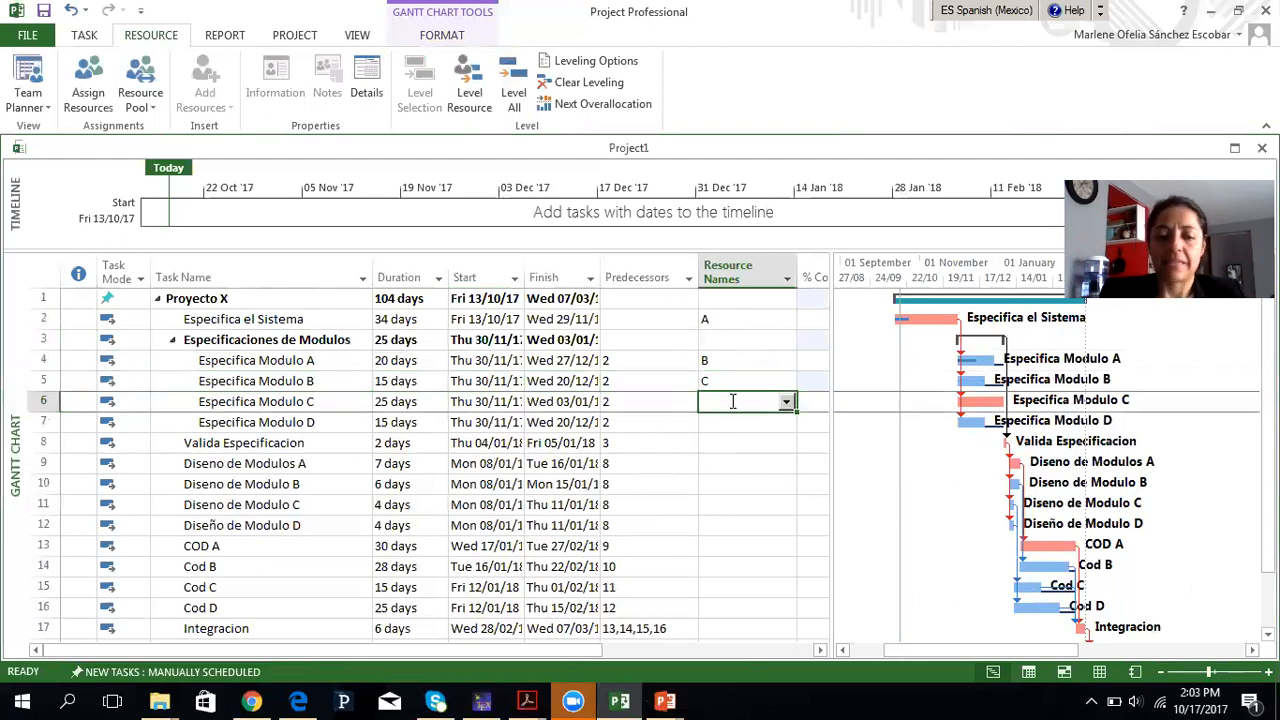
pyautogui.click(733, 401)
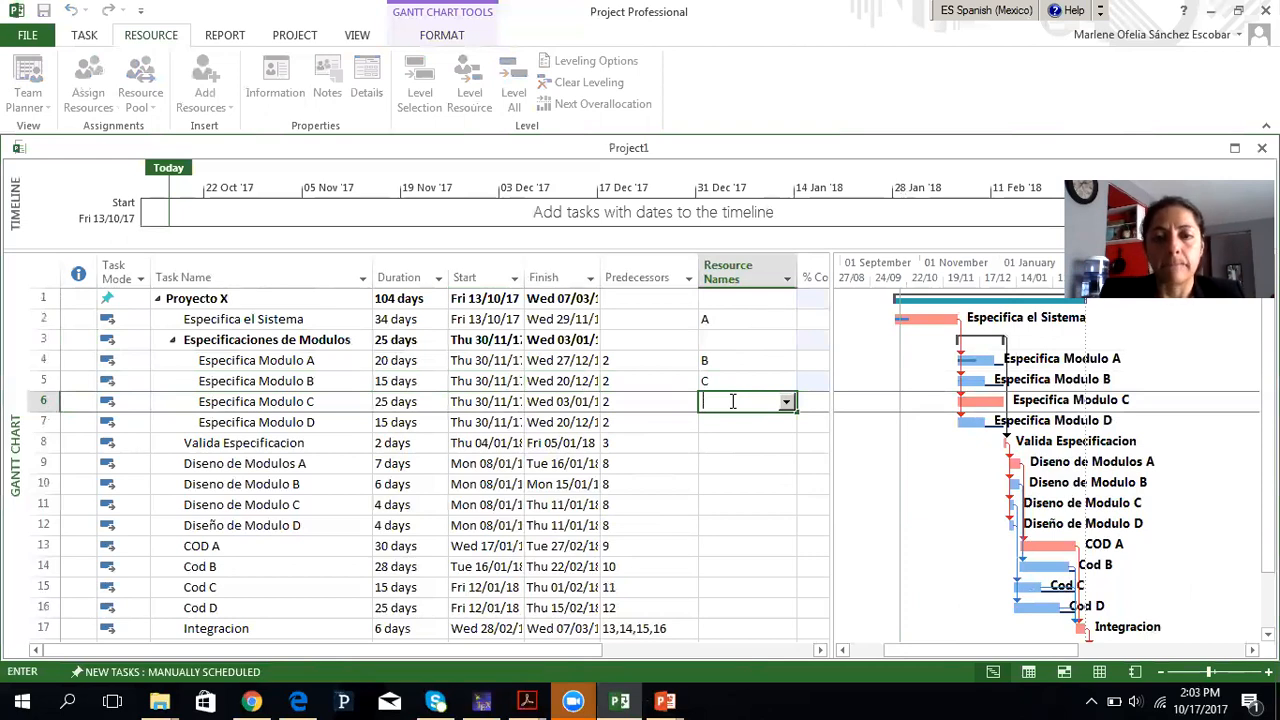
pyautogui.press('Up')
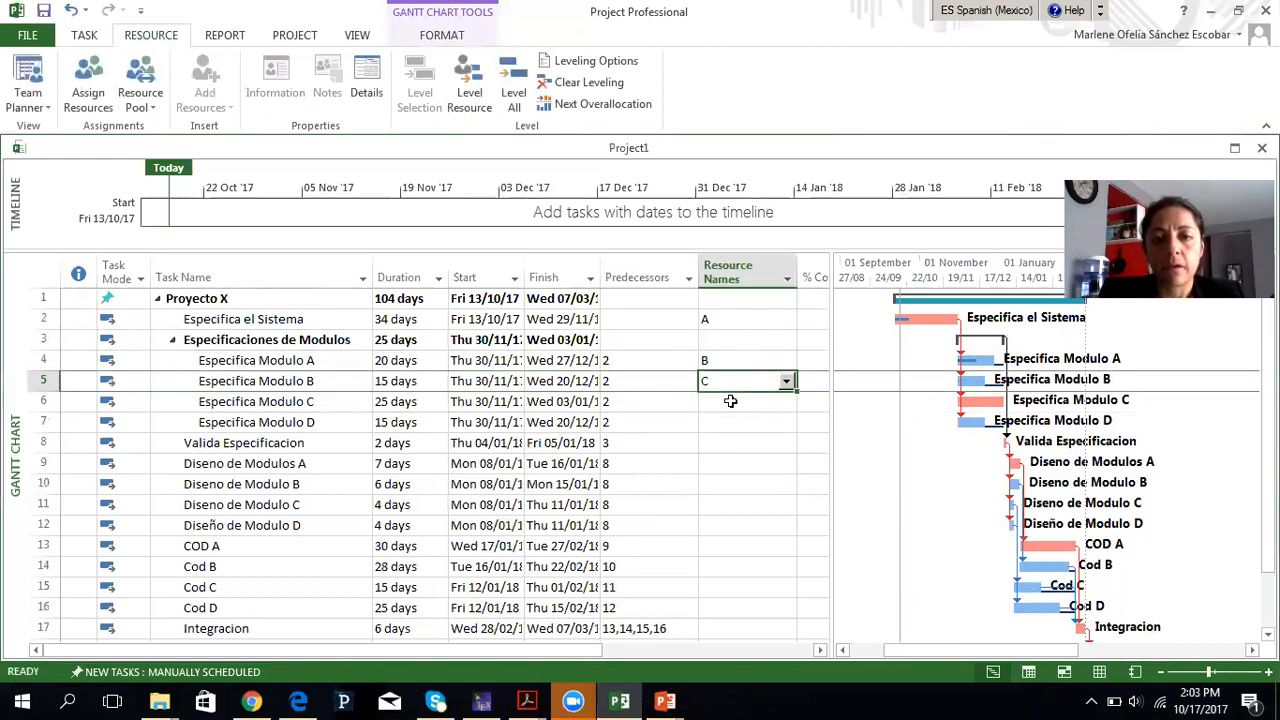
pyautogui.click(730, 401)
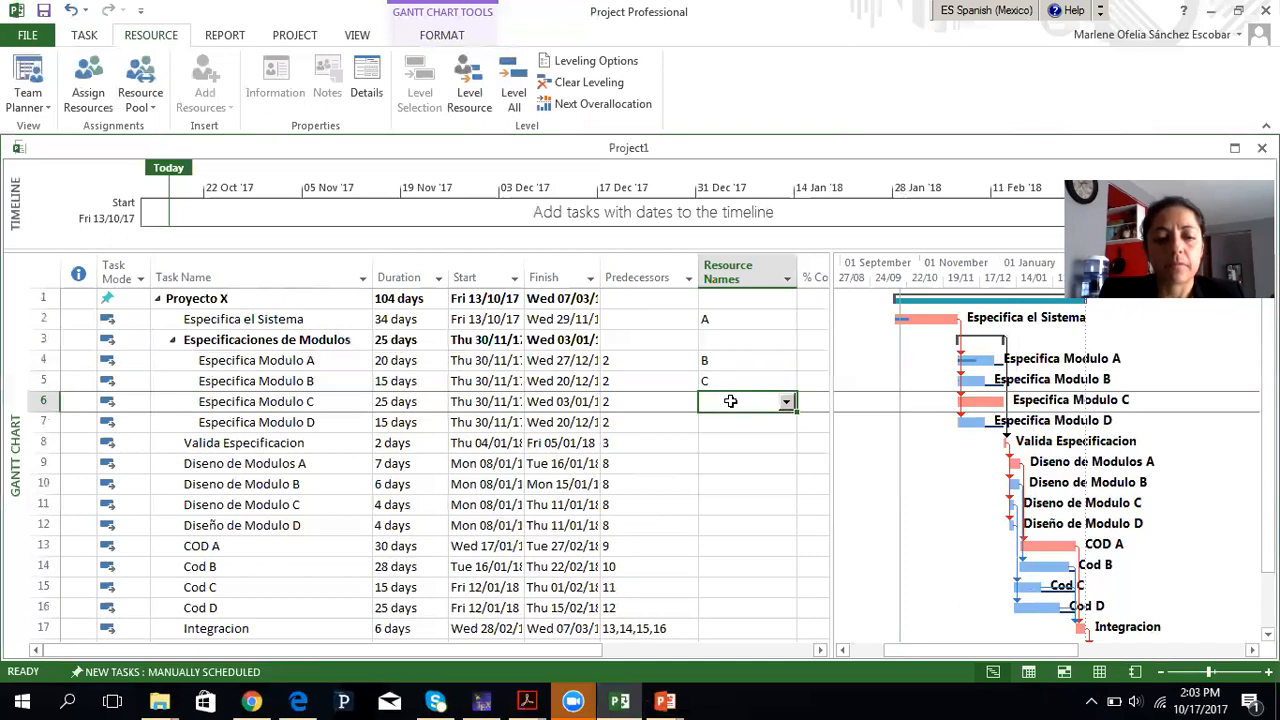
pyautogui.press('Up')
pyautogui.click(730, 401)
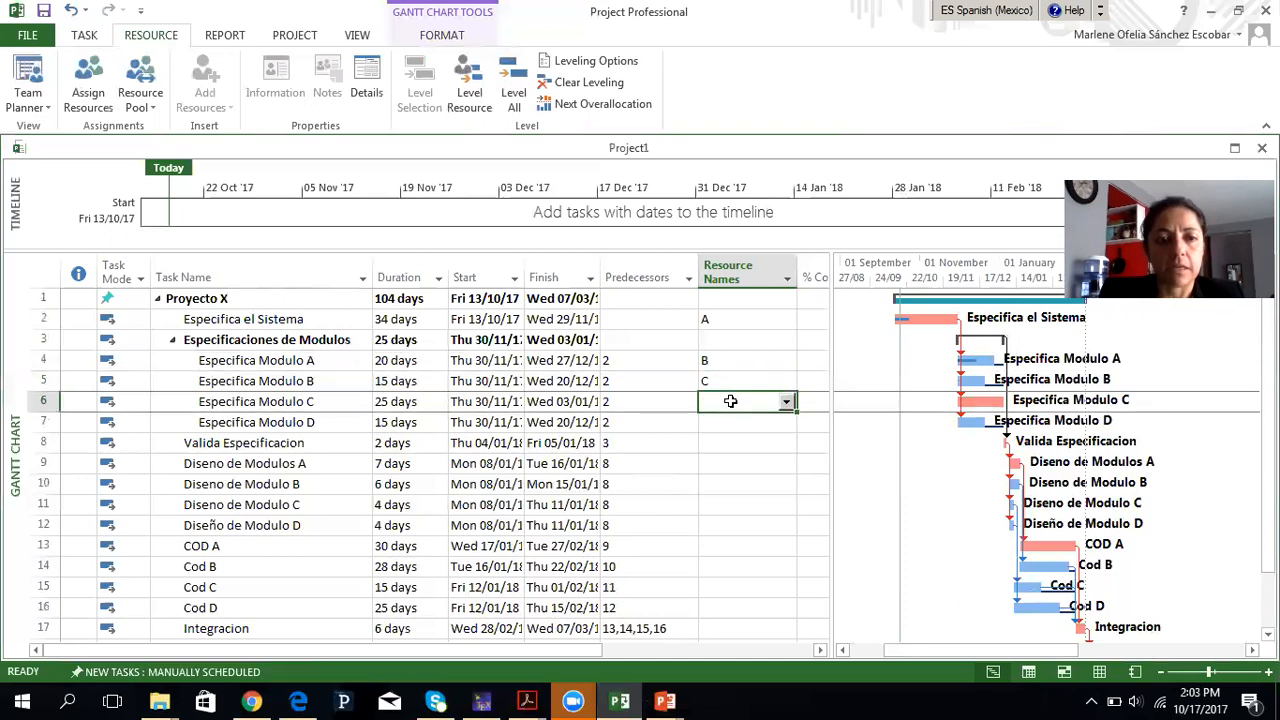
pyautogui.write('C')
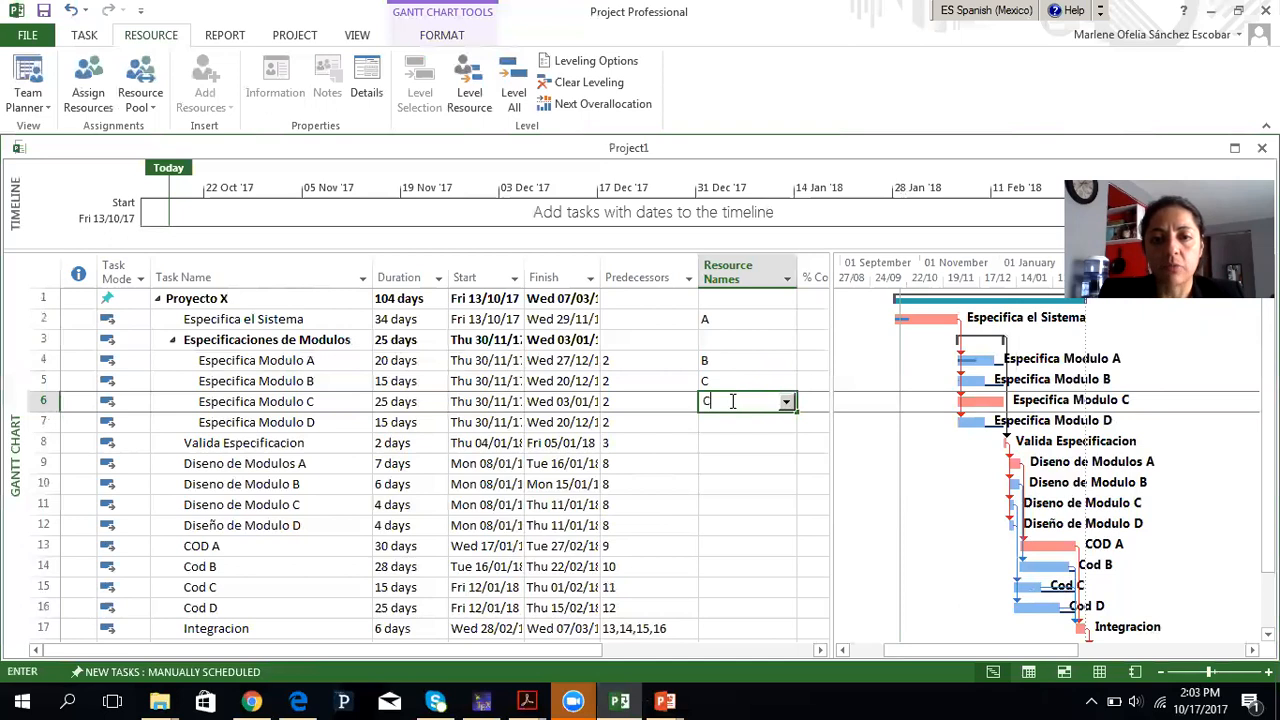
pyautogui.press('Return')
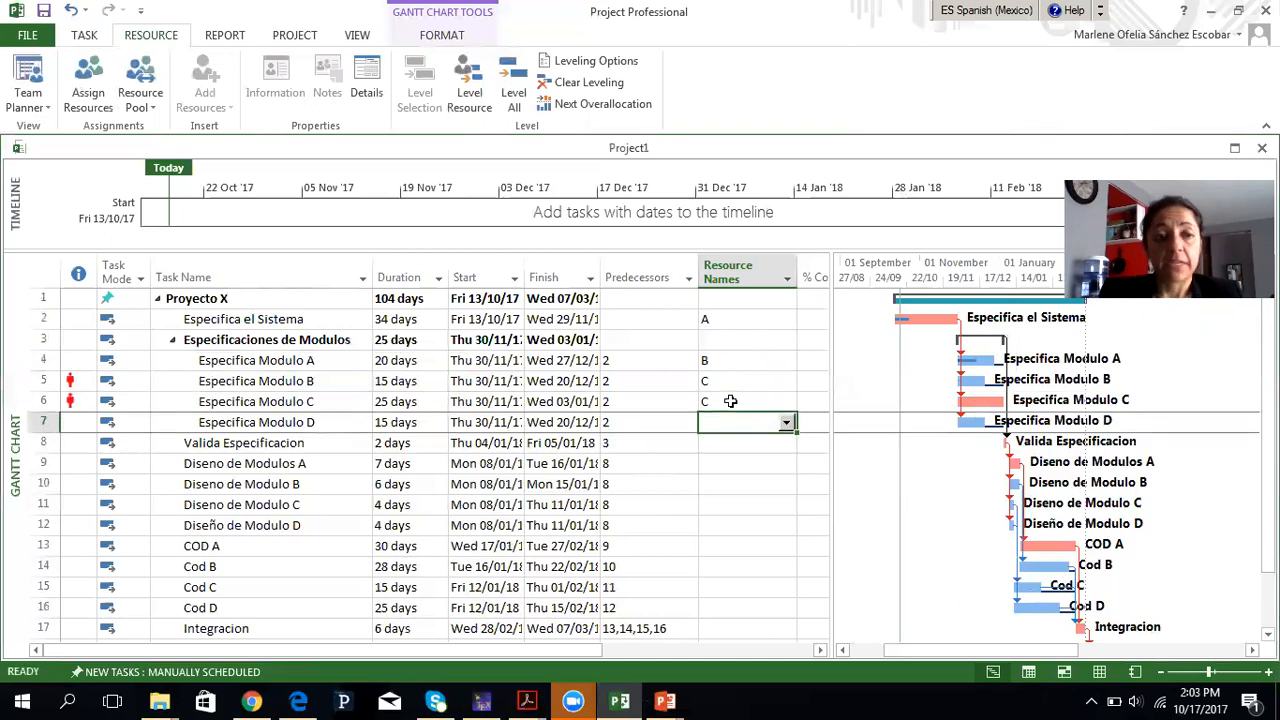
# Examine the indicators, durations, start and finish dates and resource of the parallel tasks Especifica Modulo B and Especifica Modulo C
pyautogui.press('Up')
pyautogui.press('Up')
pyautogui.press('Down')
pyautogui.press('Left')
pyautogui.press('Left')
pyautogui.press('Left')
pyautogui.press('Left')
pyautogui.press('Left')
pyautogui.press('Left')
pyautogui.press('Left')
pyautogui.press('Right')
pyautogui.press('Right')
pyautogui.press('Right')
pyautogui.press('Right')
pyautogui.press('Right')
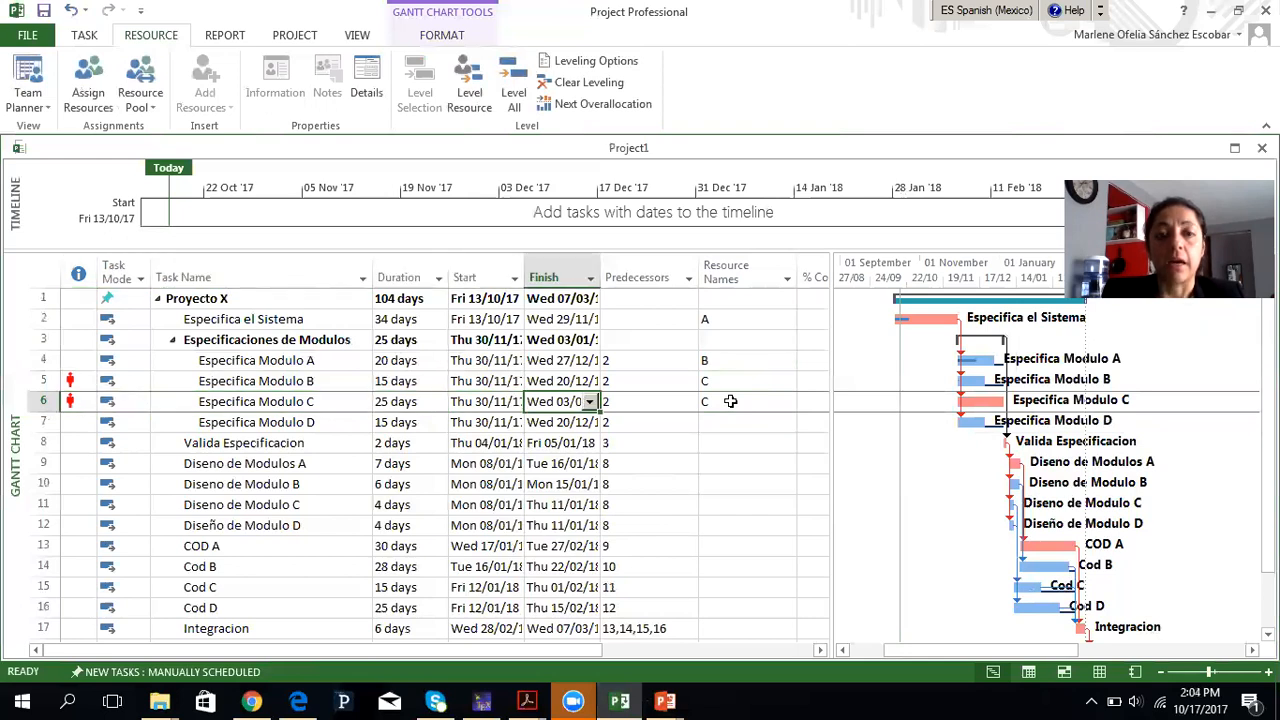
pyautogui.press('Right')
pyautogui.press('Up')
pyautogui.press('Left')
pyautogui.press('Left')
pyautogui.press('Left')
pyautogui.press('Left')
pyautogui.press('Left')
pyautogui.press('Left')
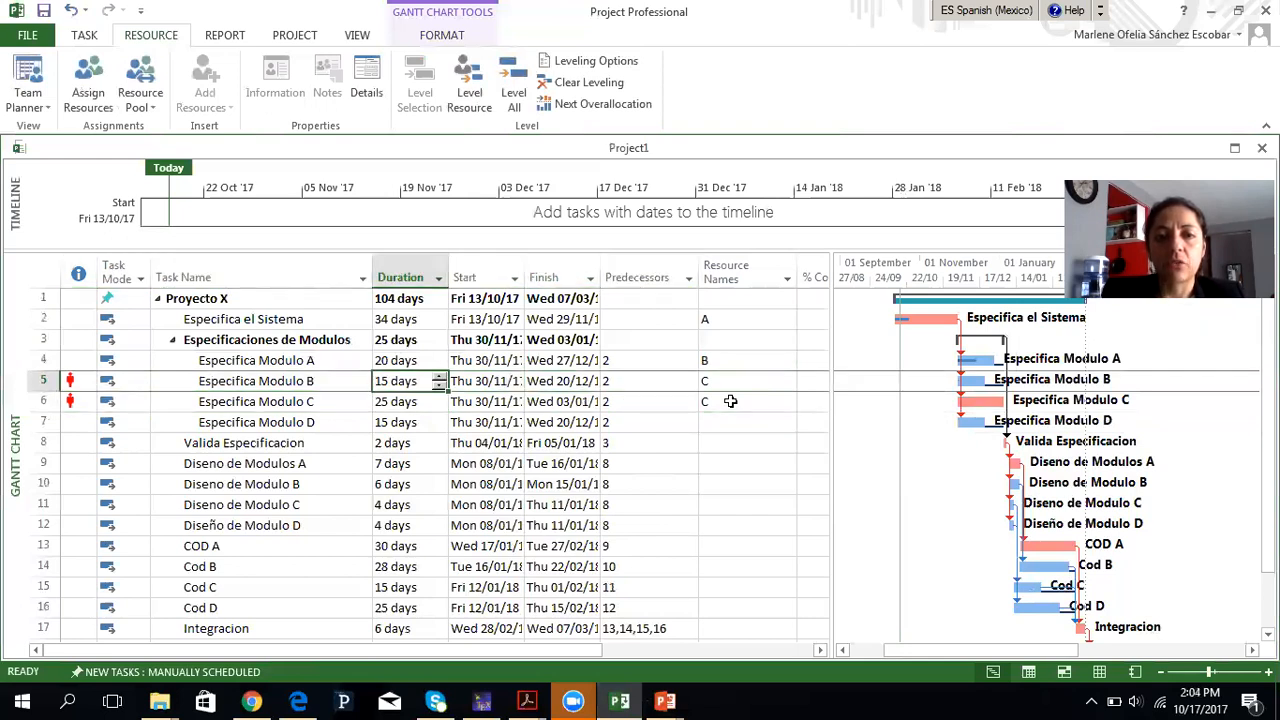
pyautogui.press('Right')
pyautogui.press('Right')
pyautogui.press('Right')
pyautogui.press('Right')
pyautogui.press('Right')
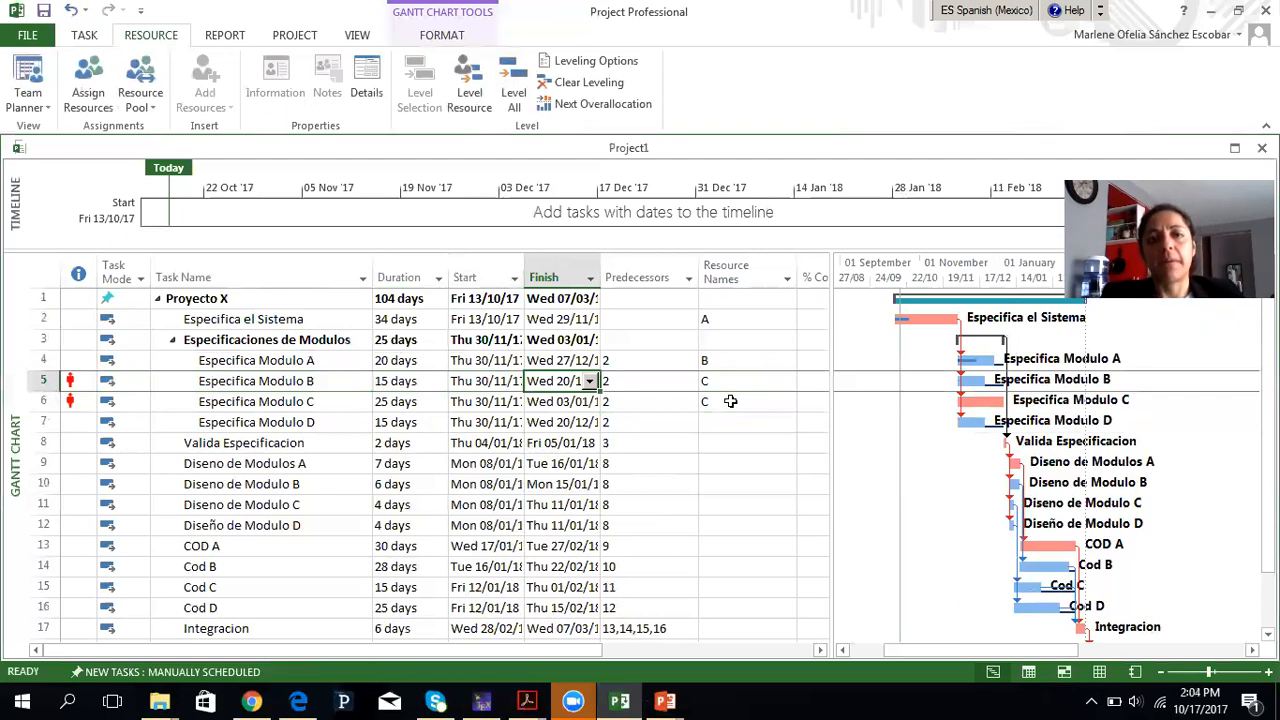
pyautogui.press('Right')
pyautogui.press('Right')
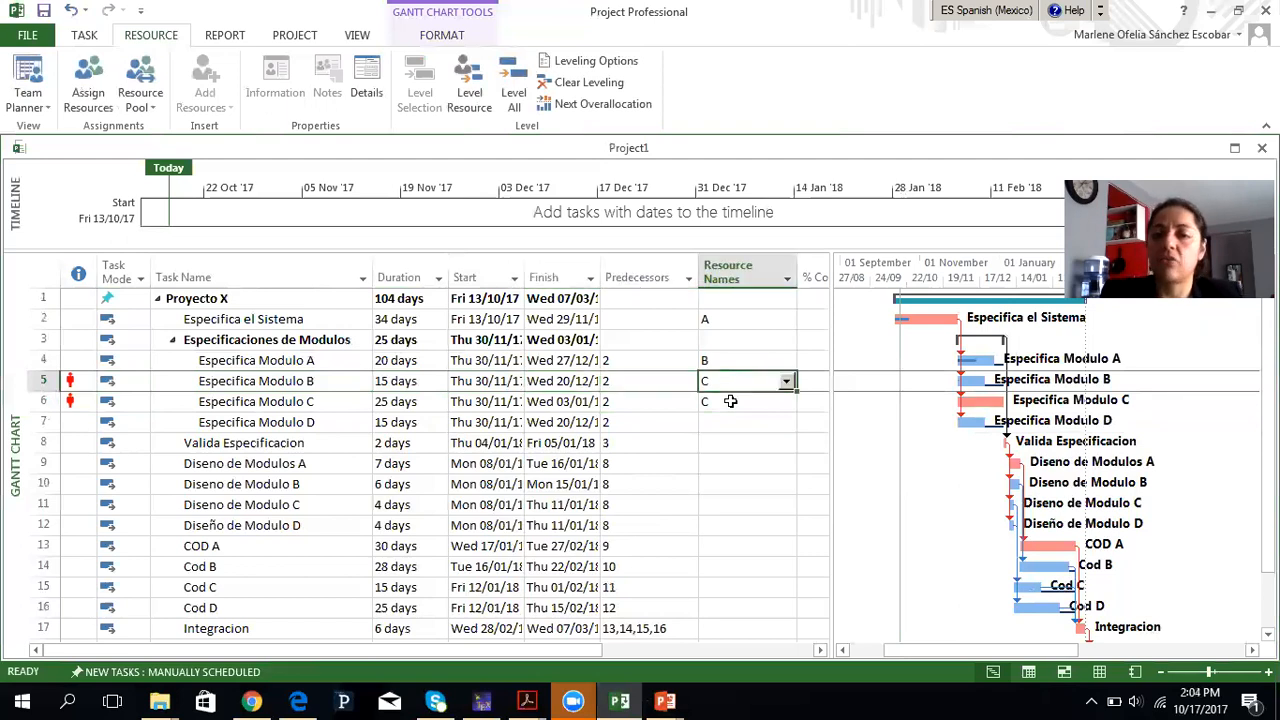
# Assign resource D to Especifica Modulo D and resource E to Valida Especificacion
pyautogui.press('Down')
pyautogui.press('Down')
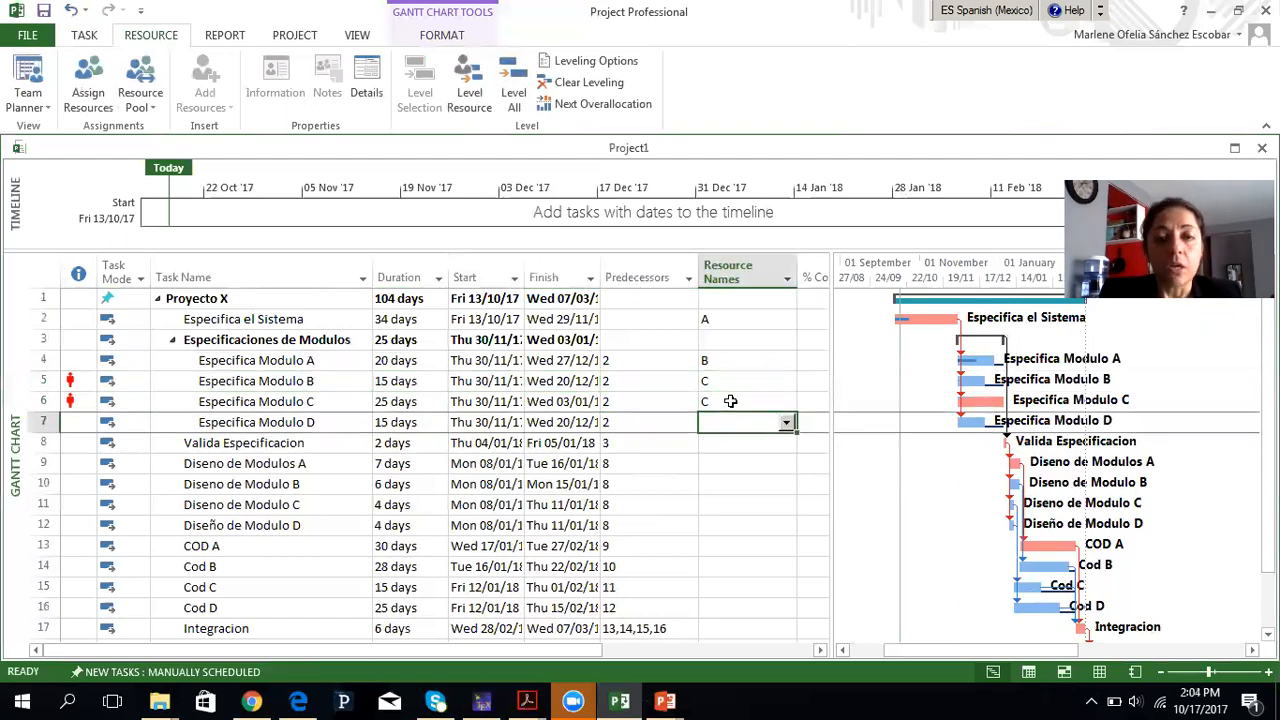
pyautogui.write('D')
pyautogui.press('Return')
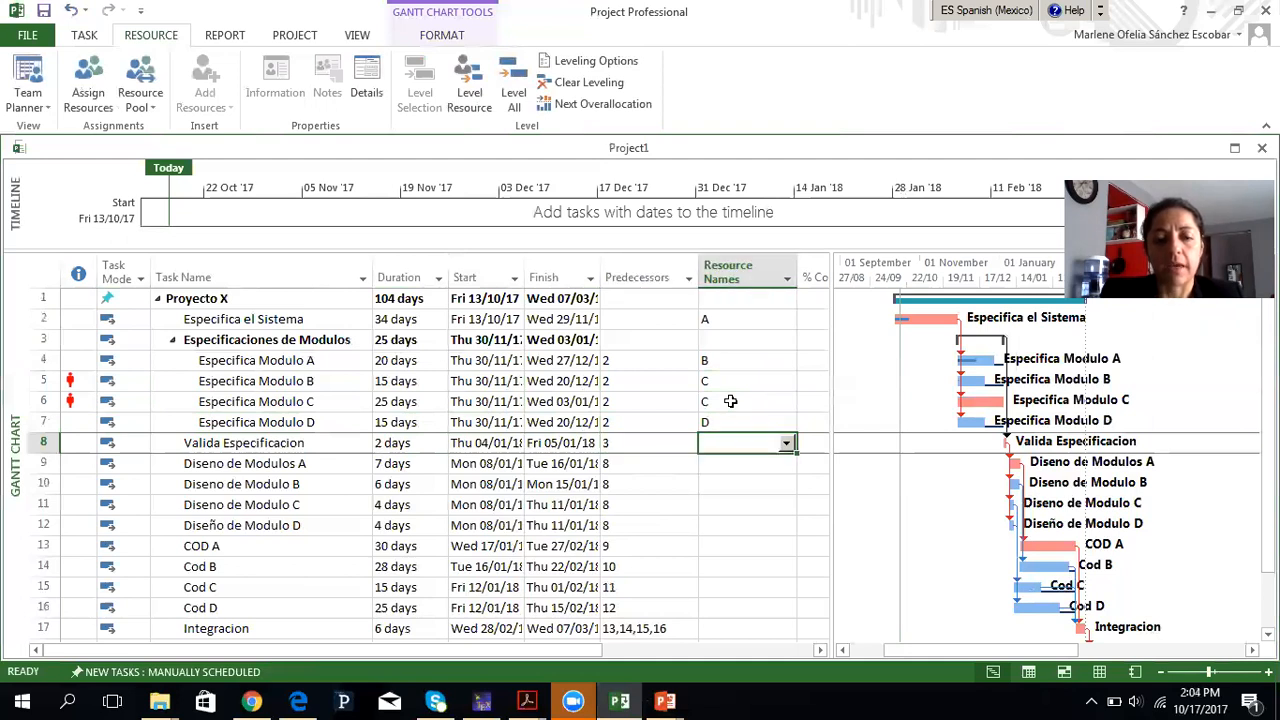
pyautogui.write('E')
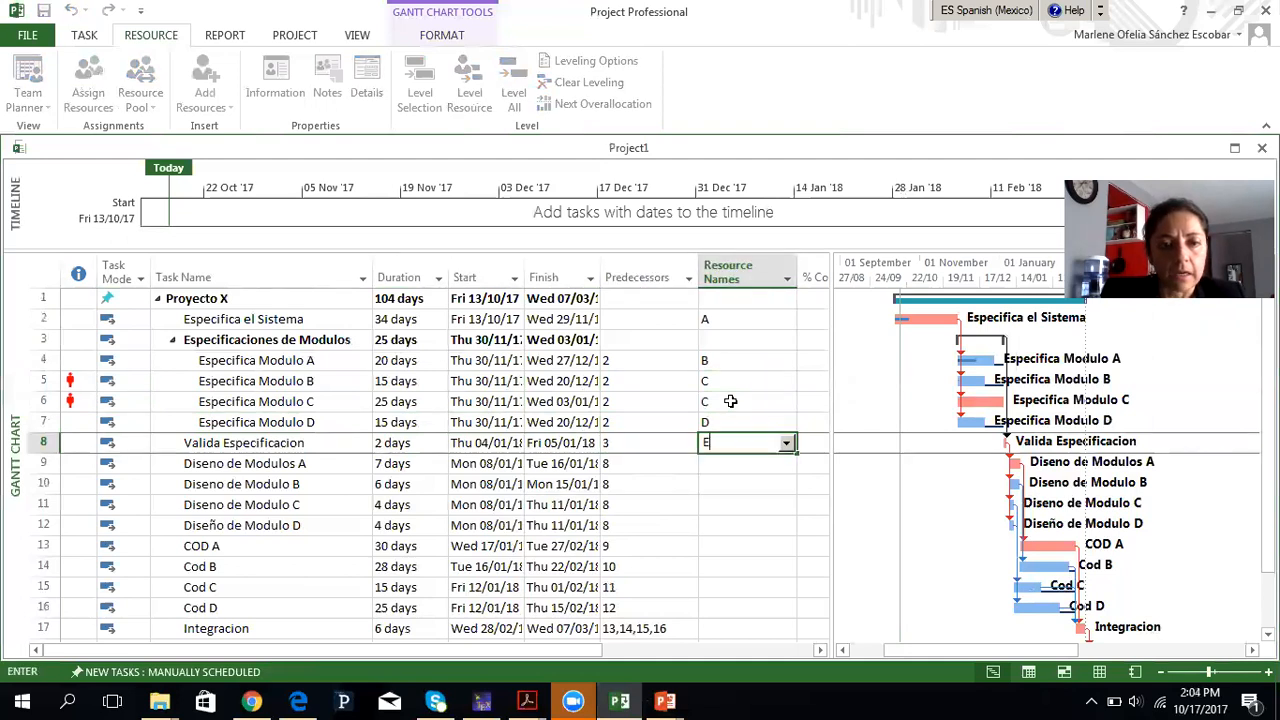
pyautogui.press('Return')
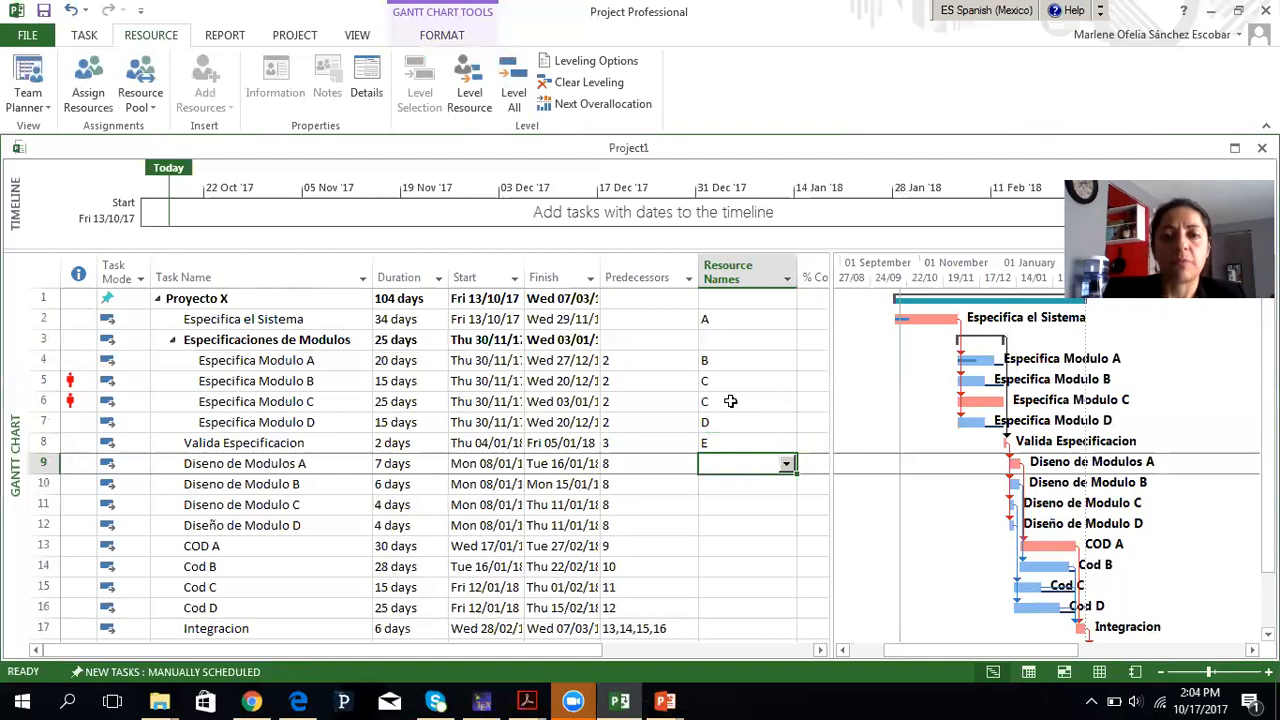
# Assign resources B, C, D and E, in that order, to the four design tasks for modules A to D
pyautogui.write('B')
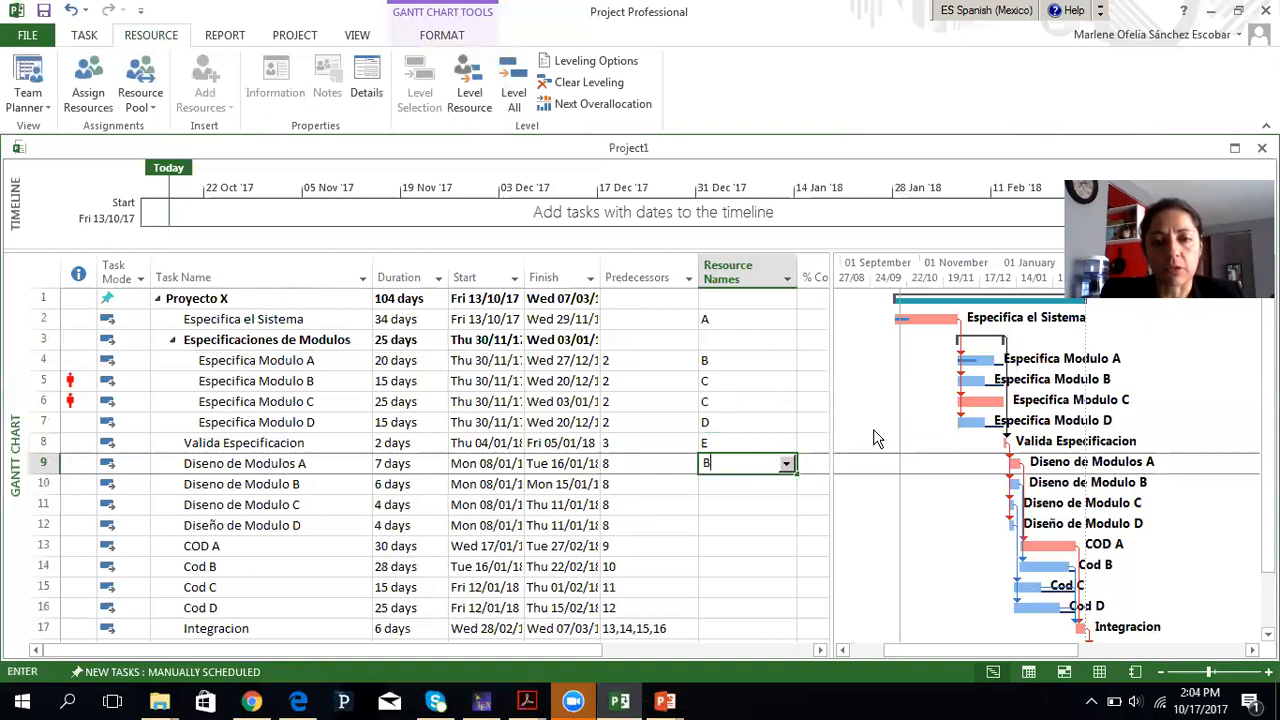
pyautogui.press('Return')
pyautogui.write('C')
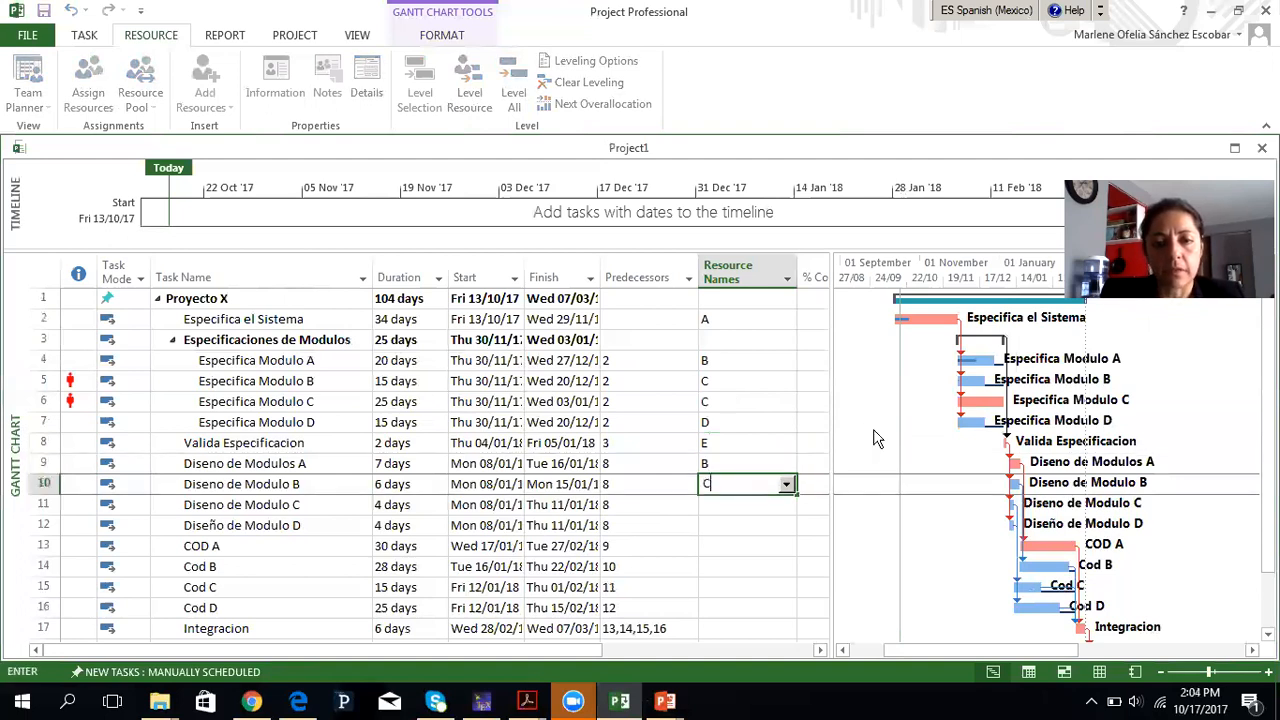
pyautogui.press('Return')
pyautogui.write('D')
pyautogui.press('Return')
pyautogui.write('E')
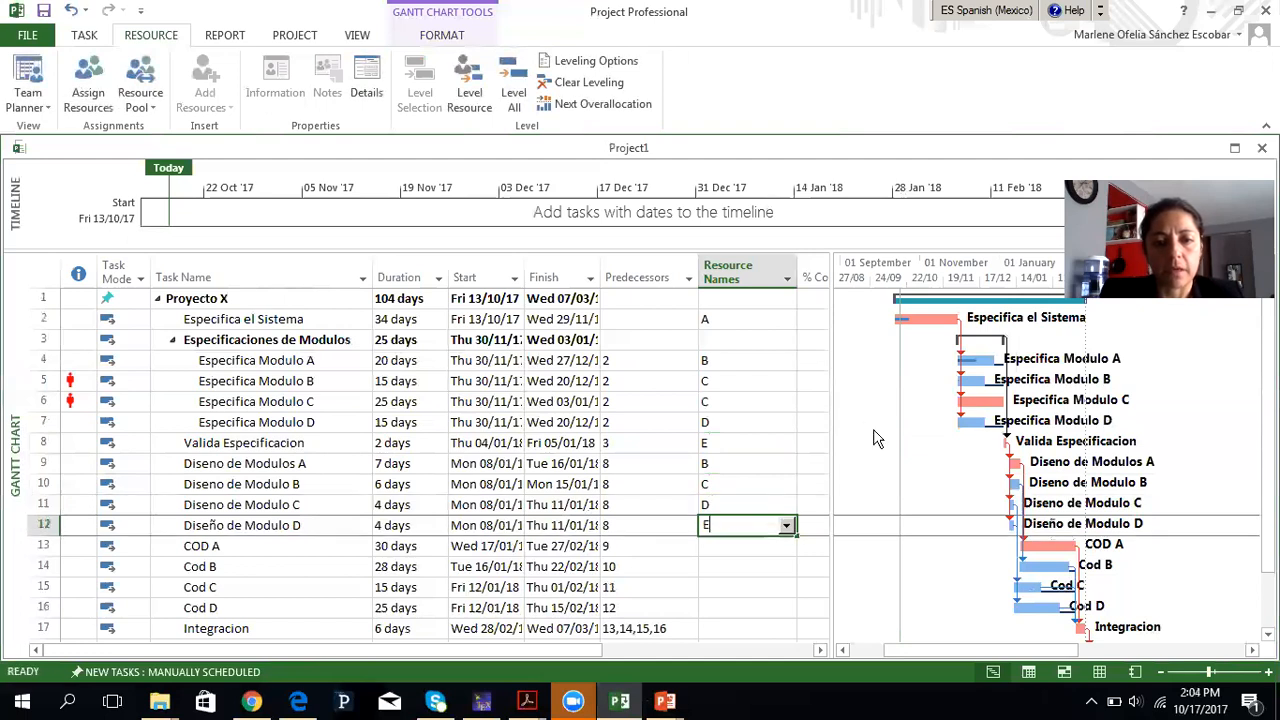
pyautogui.press('Return')
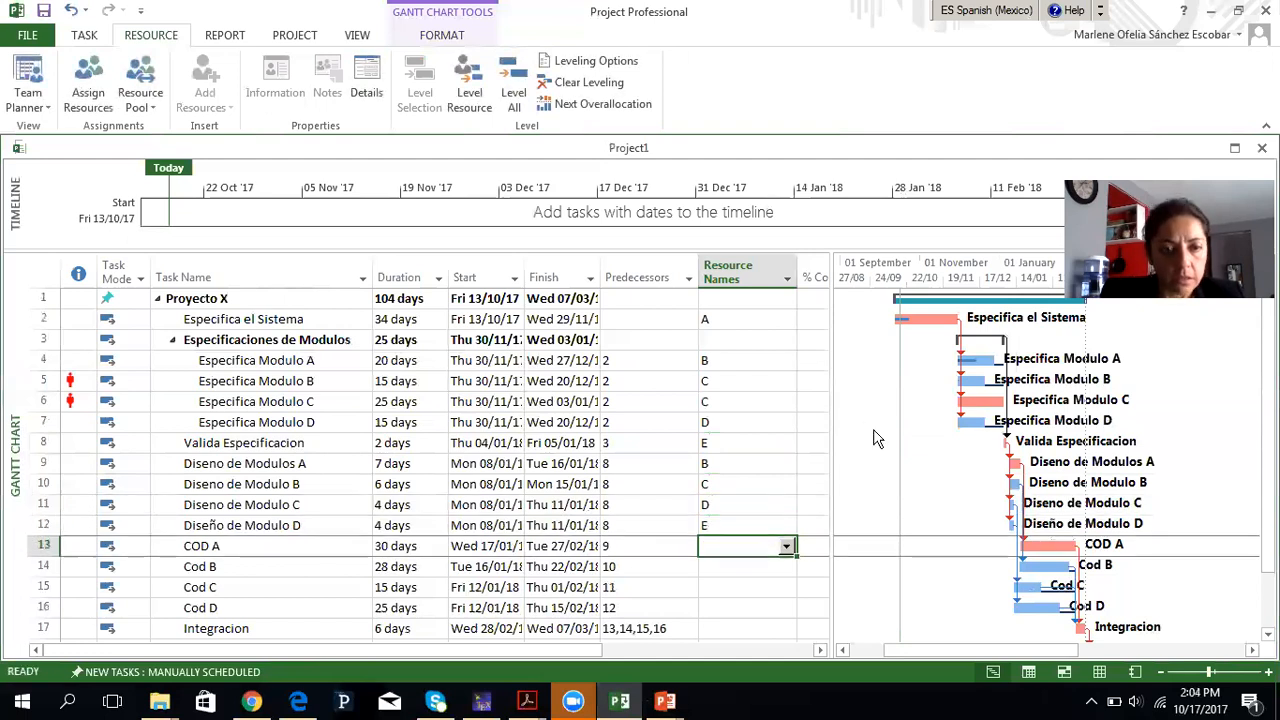
# Assign resources B, C, D and E, in that order, to the coding tasks COD A, Cod B, Cod C and Cod D
pyautogui.write('B')
pyautogui.press('Return')
pyautogui.write('C')
pyautogui.press('Return')
pyautogui.write('D')
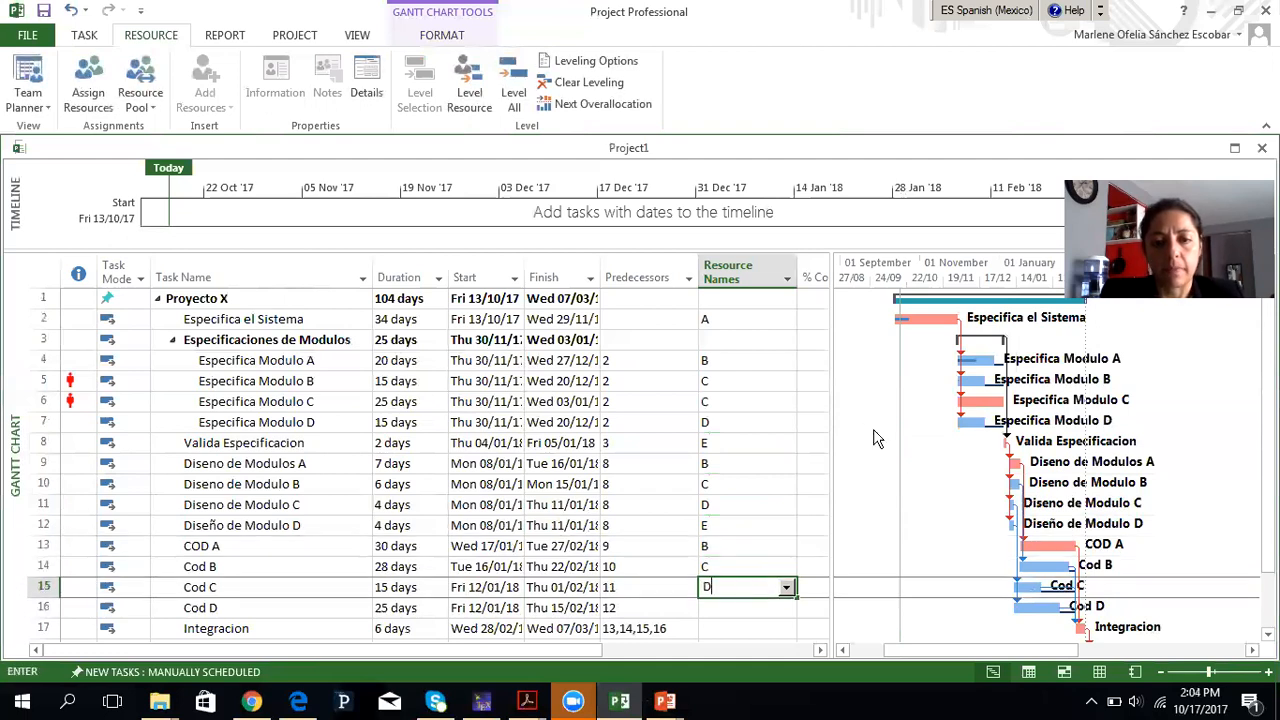
pyautogui.press('Return')
pyautogui.write('E')
pyautogui.press('Return')
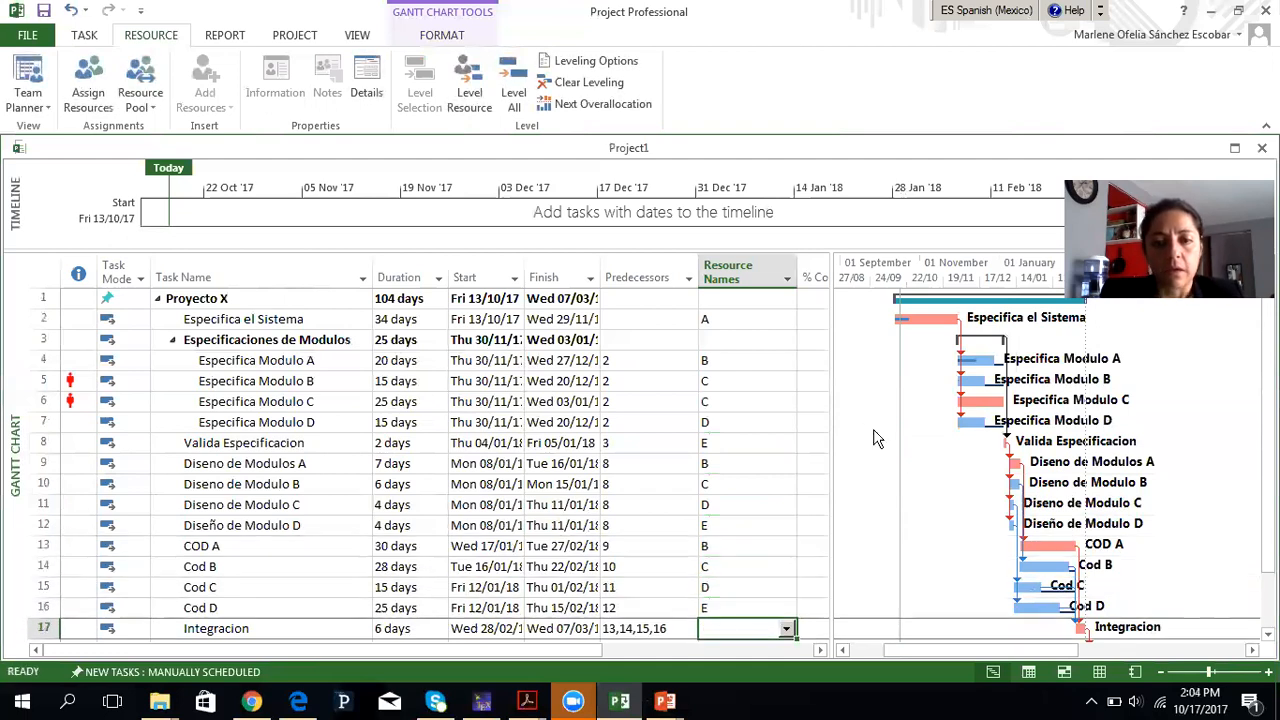
# Review the resource assignments across the whole task list, from Proyecto X to Junta de Retroalimentación
pyautogui.press('Down')
pyautogui.press('Down')
pyautogui.press('Up')
pyautogui.press('Up')
pyautogui.press('Left')
pyautogui.press('Left')
pyautogui.press('Right')
pyautogui.press('Right')
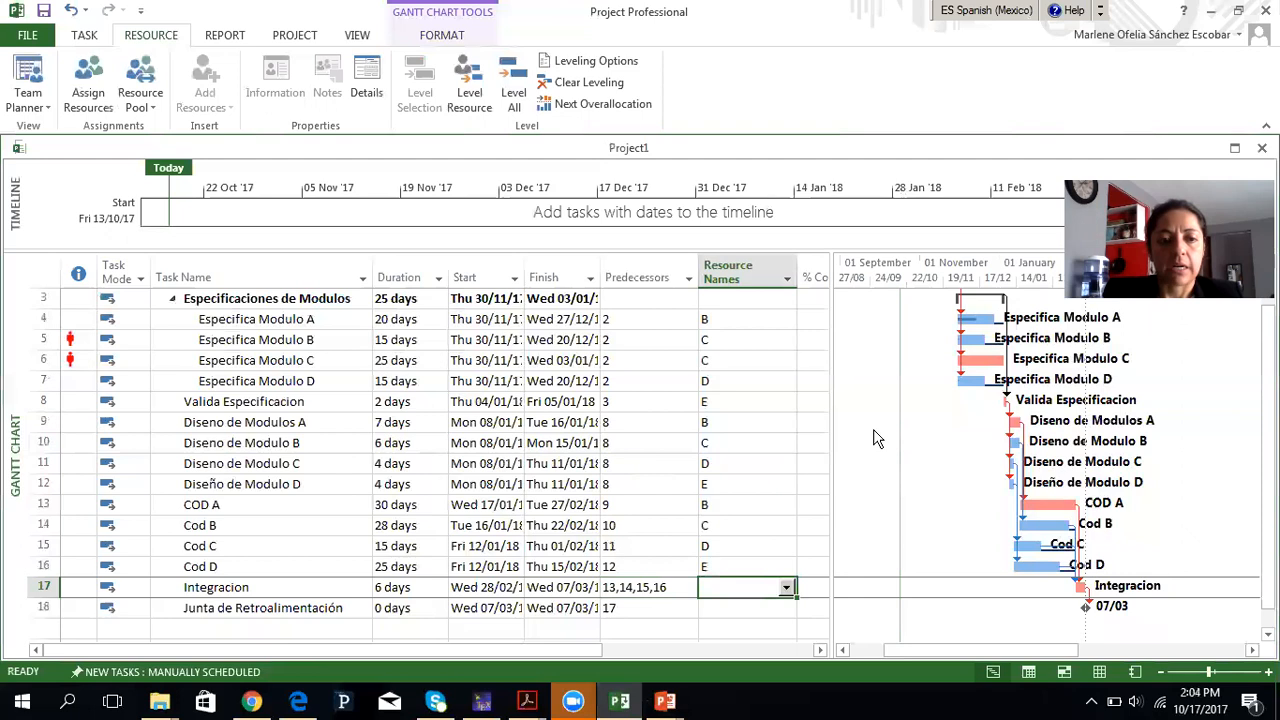
pyautogui.press('Up')
pyautogui.press('Up')
pyautogui.press('Up')
pyautogui.press('Up')
pyautogui.press('Up')
pyautogui.press('Up')
pyautogui.press('Up')
pyautogui.press('Up')
pyautogui.press('Up')
pyautogui.press('Up')
pyautogui.press('Up')
pyautogui.press('Up')
pyautogui.press('Up')
pyautogui.press('Up')
pyautogui.press('Up')
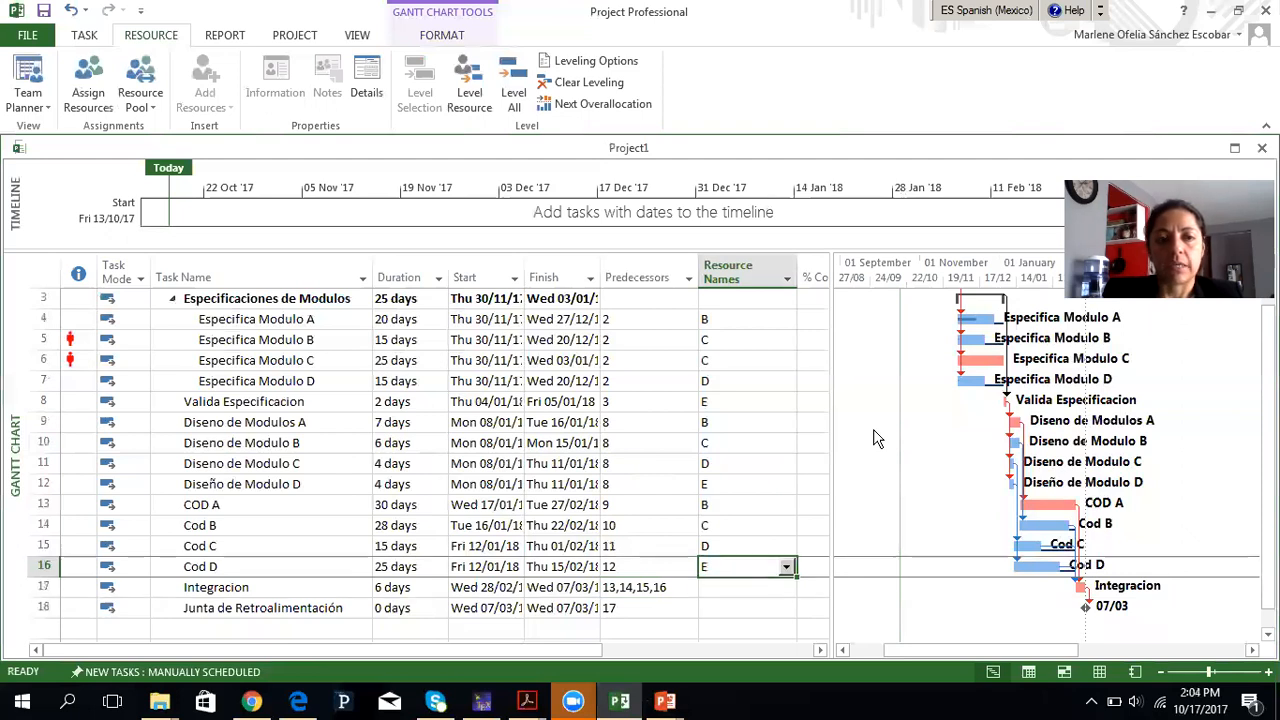
pyautogui.press('Down')
pyautogui.press('Down')
pyautogui.press('Down')
pyautogui.press('Down')
pyautogui.press('Down')
pyautogui.press('Down')
pyautogui.press('Down')
pyautogui.press('Down')
pyautogui.press('Down')
pyautogui.press('Down')
pyautogui.press('Down')
pyautogui.press('Down')
pyautogui.press('Down')
pyautogui.press('Down')
pyautogui.press('Down')
pyautogui.press('Down')
pyautogui.press('Down')
pyautogui.press('Down')
pyautogui.press('Down')
pyautogui.press('Down')
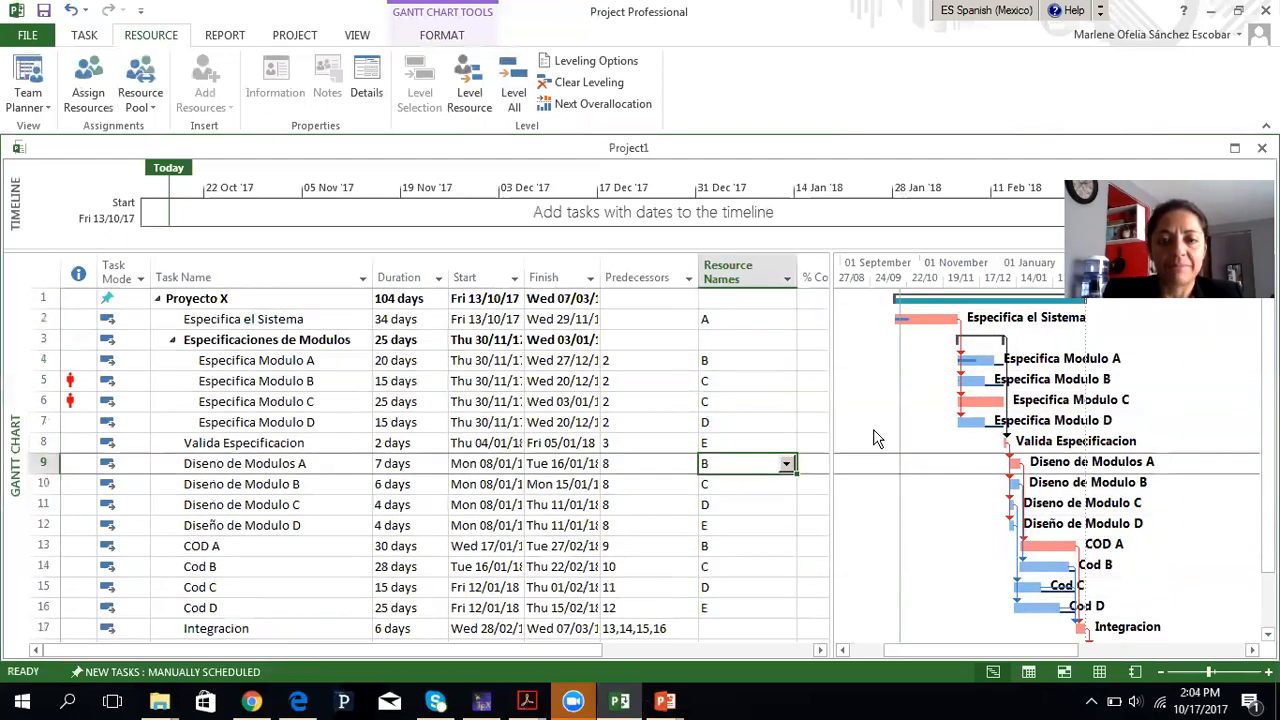
pyautogui.press('Up')
pyautogui.press('Up')
pyautogui.press('Up')
pyautogui.press('Up')
pyautogui.press('Up')
pyautogui.press('Up')
pyautogui.press('Up')
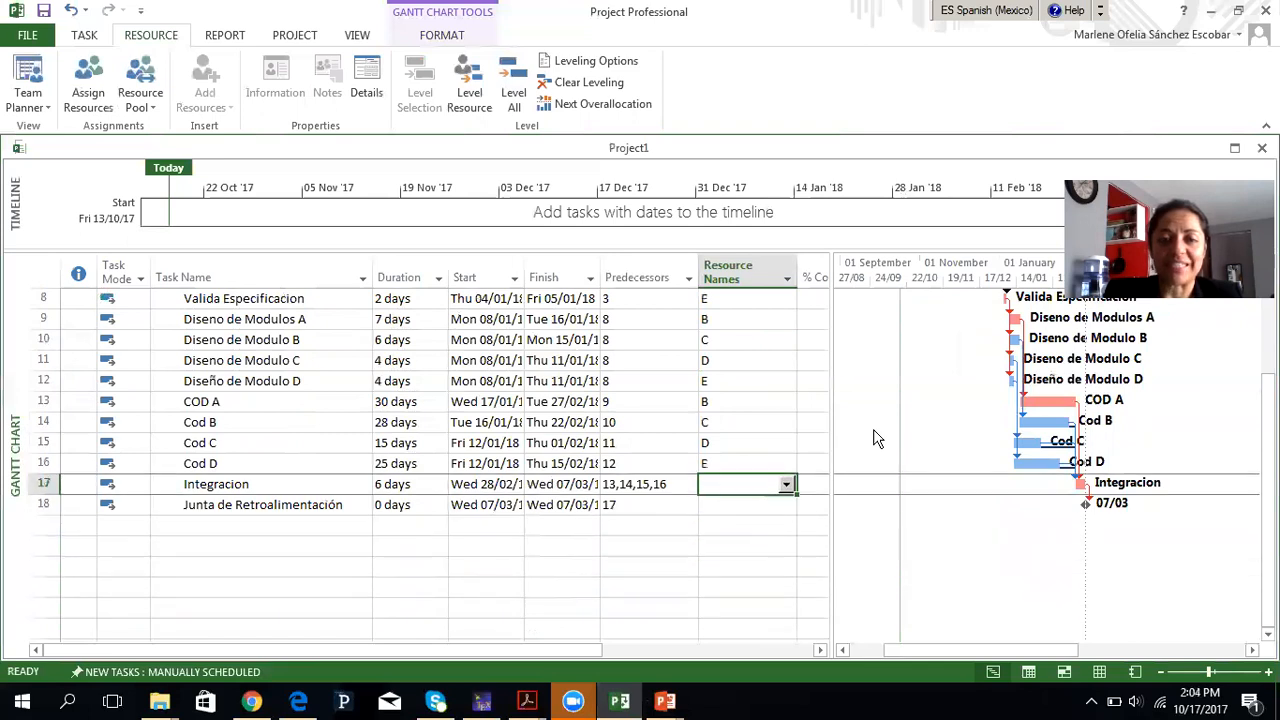
# Assign resource A to the task Integracion
pyautogui.write('A')
pyautogui.press('Return')
pyautogui.press('Left')
pyautogui.press('Right')
# Go back through the assigned resources to the Proyecto X row and check those of the module specification tasks
pyautogui.press('Up')
pyautogui.press('Up')
pyautogui.press('Up')
pyautogui.press('Up')
pyautogui.press('Up')
pyautogui.press('Up')
pyautogui.press('Up')
pyautogui.press('Up')
pyautogui.press('Up')
pyautogui.press('Up')
pyautogui.press('Up')
pyautogui.press('Up')
pyautogui.press('Up')
pyautogui.press('Up')
pyautogui.press('Up')
pyautogui.press('Up')
pyautogui.press('Up')
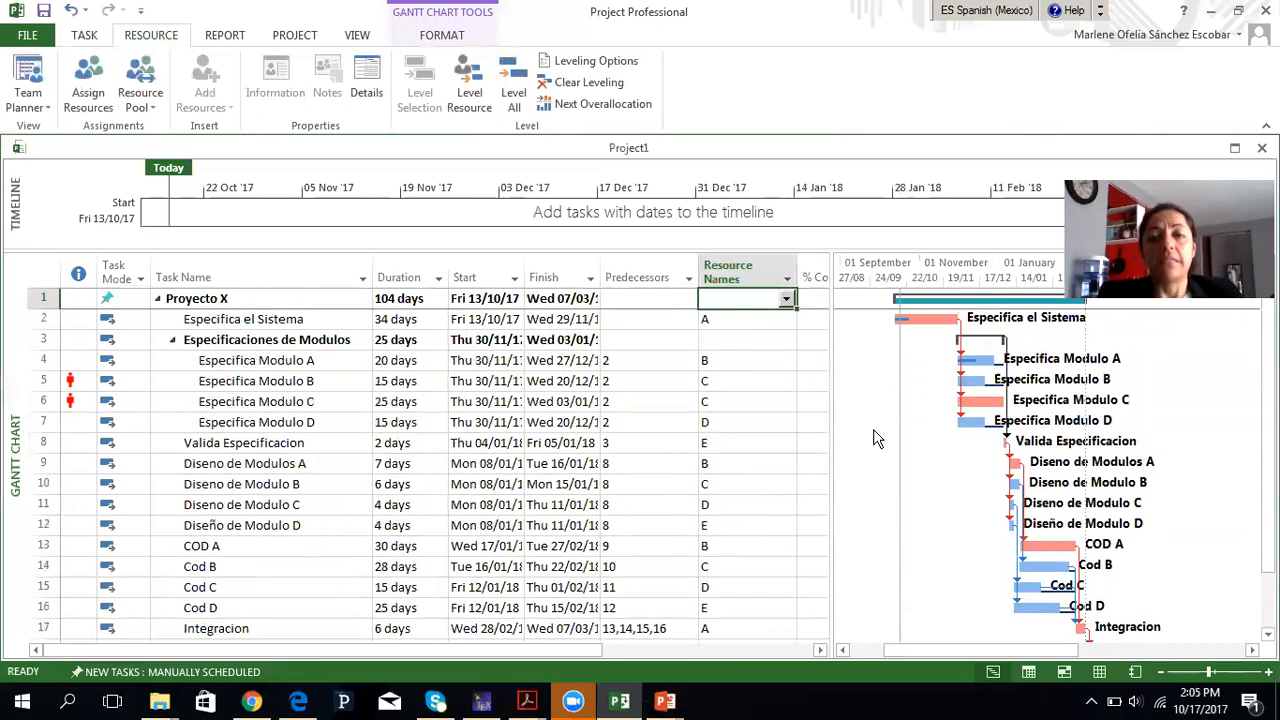
pyautogui.press('Down')
pyautogui.press('Down')
pyautogui.press('Down')
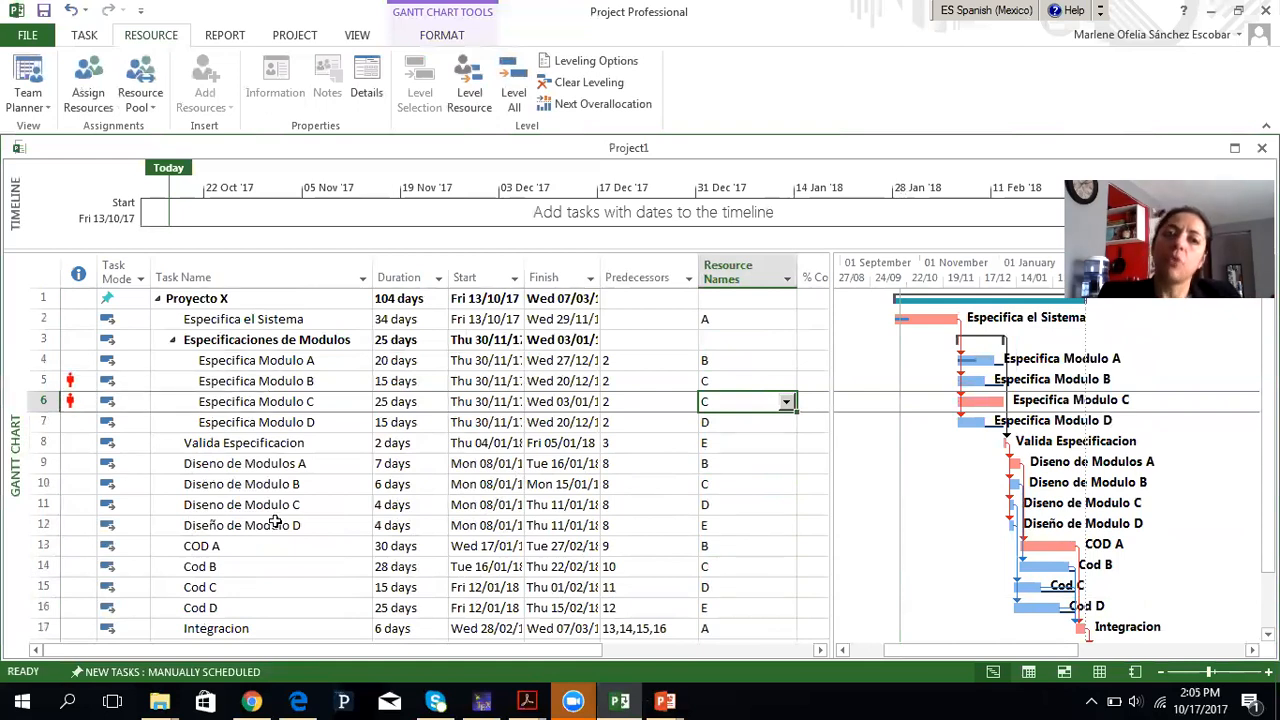
# Switch to the Resource Sheet view and select the entry of resource C to check its allocation
pyautogui.click(88, 40)
pyautogui.click(36, 107)
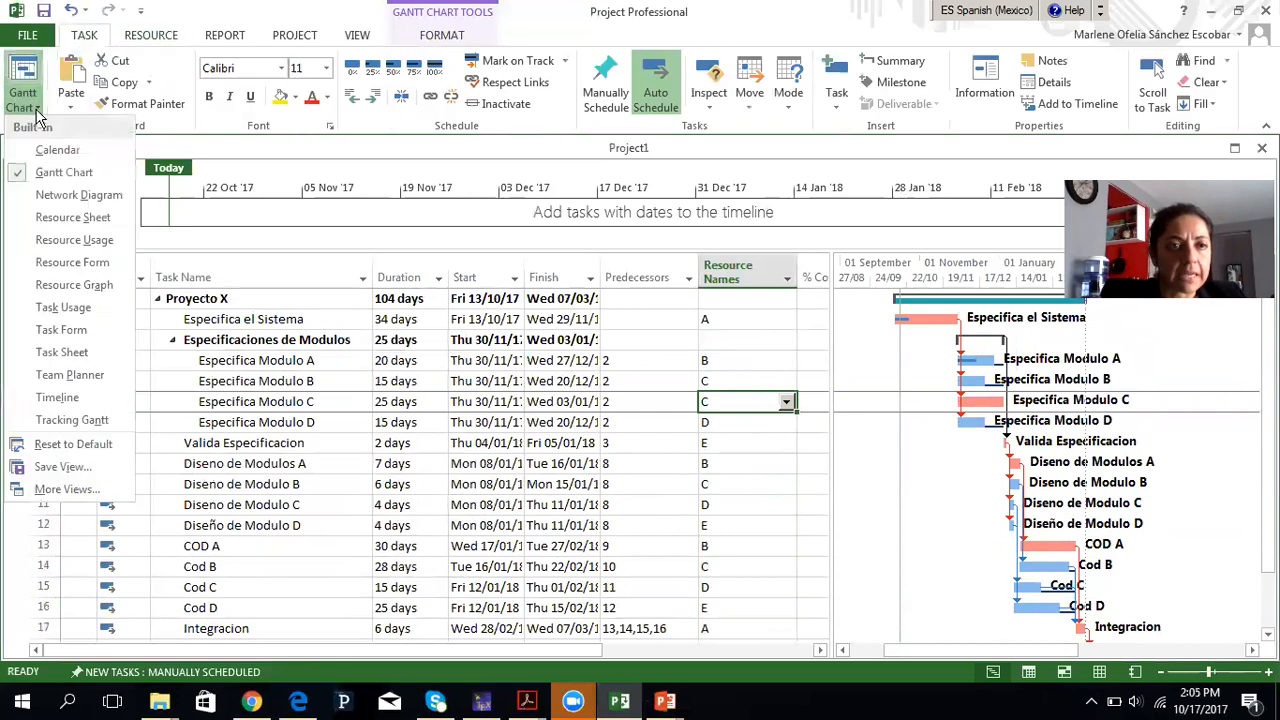
pyautogui.click(84, 218)
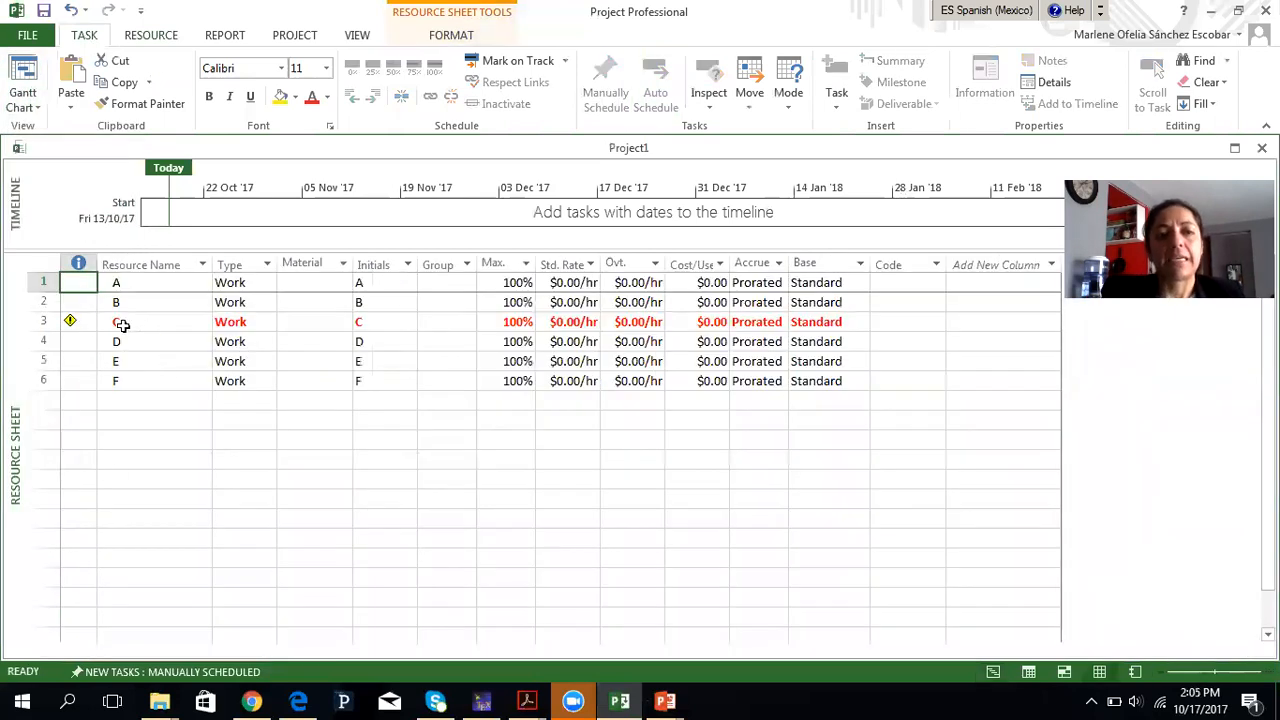
pyautogui.click(366, 322)
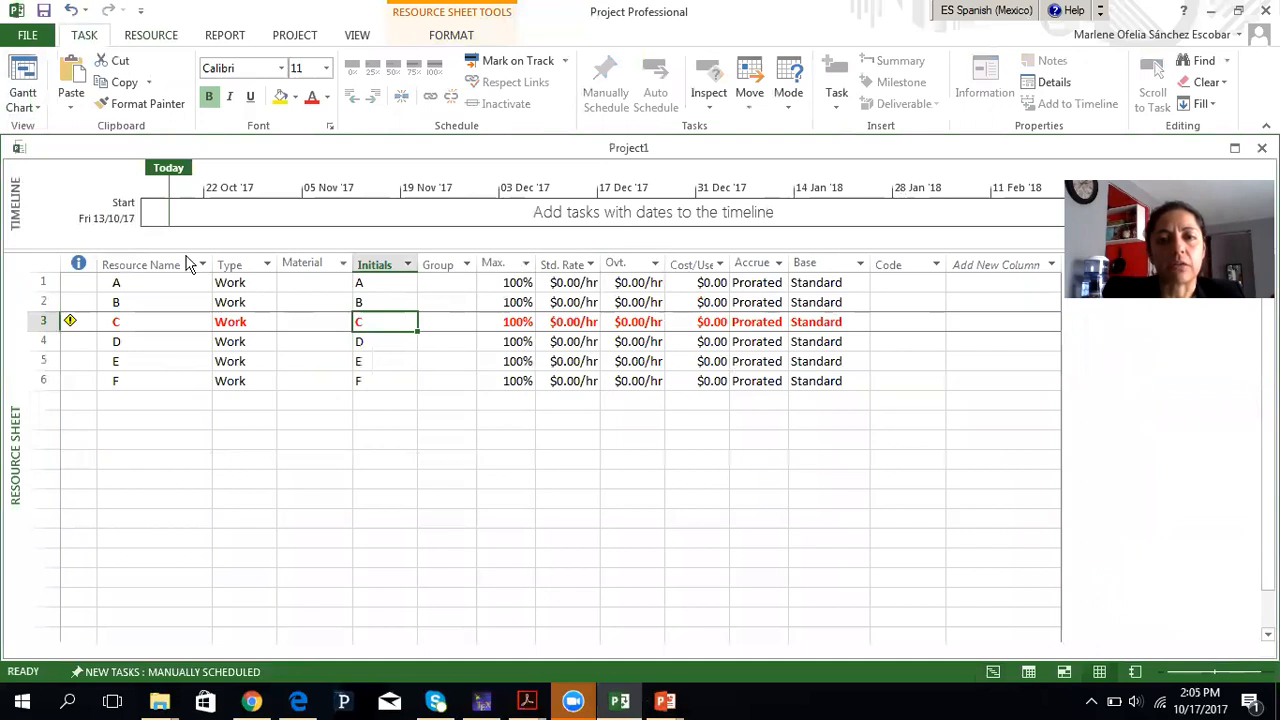
# Switch to the Resource Usage view and examine the work hours per task for each resource, especially C
pyautogui.click(37, 107)
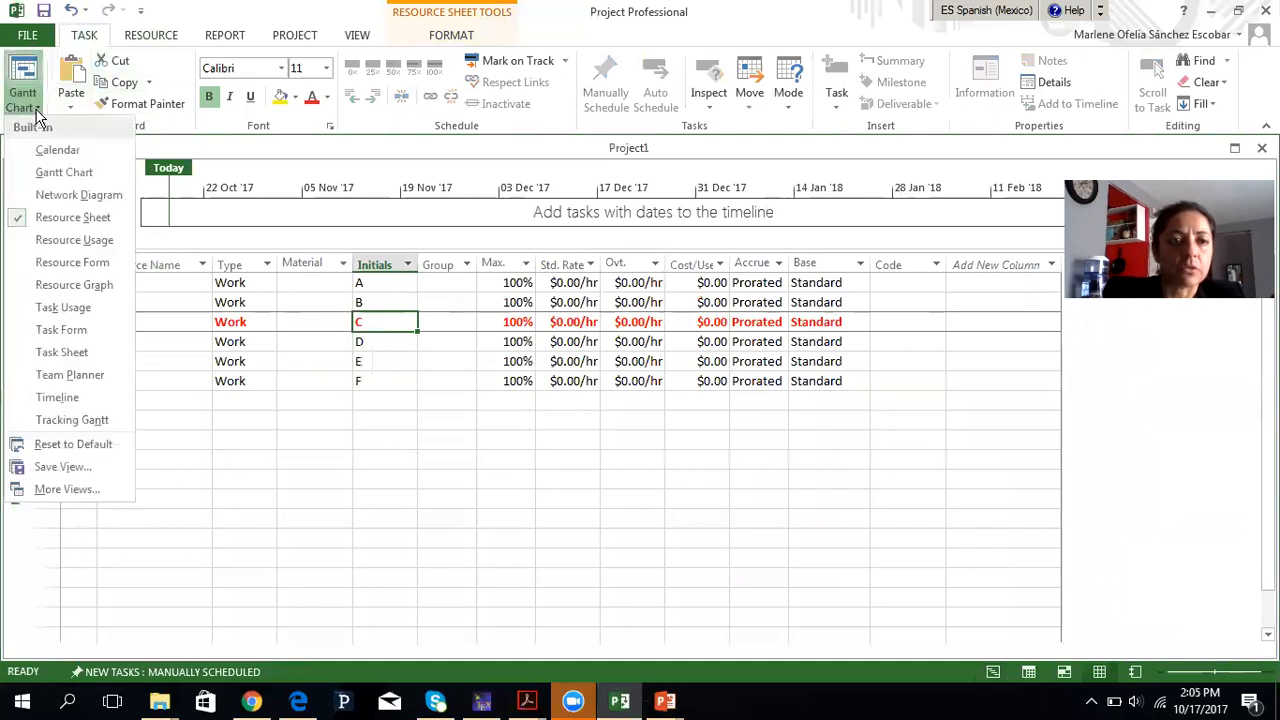
pyautogui.click(62, 241)
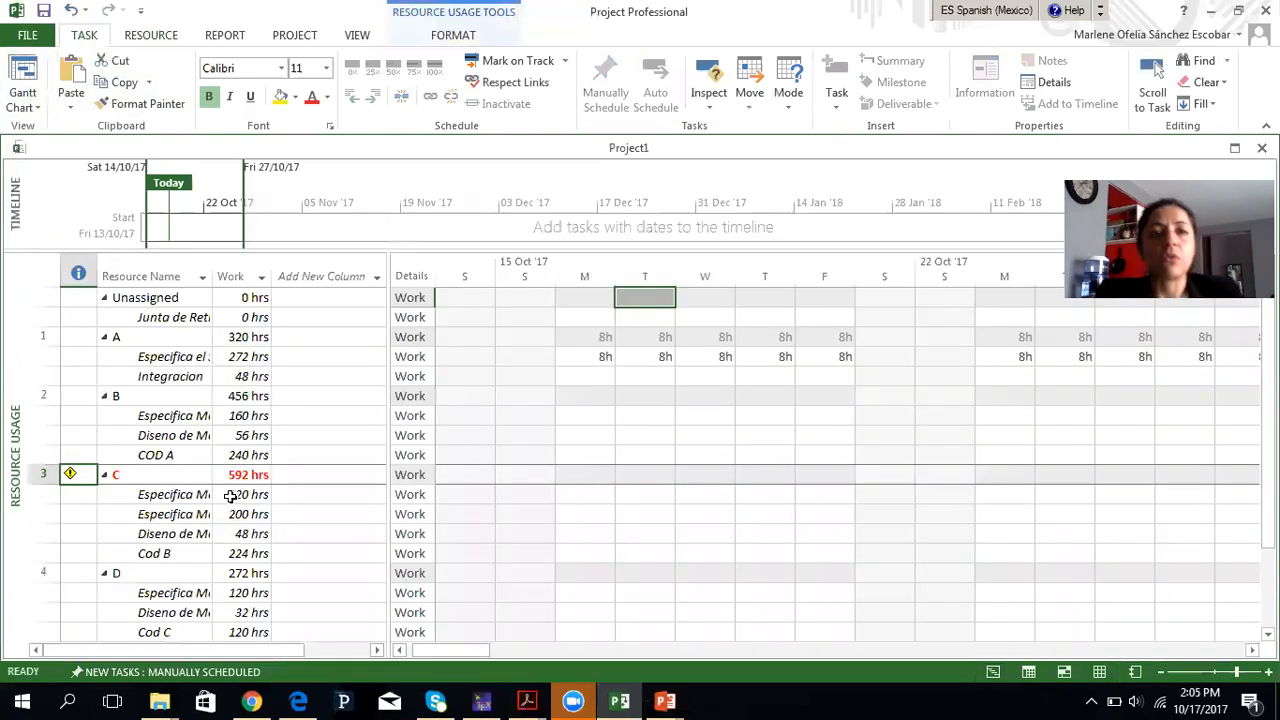
pyautogui.scroll(-2, 228, 494)
pyautogui.scroll(2, 228, 497)
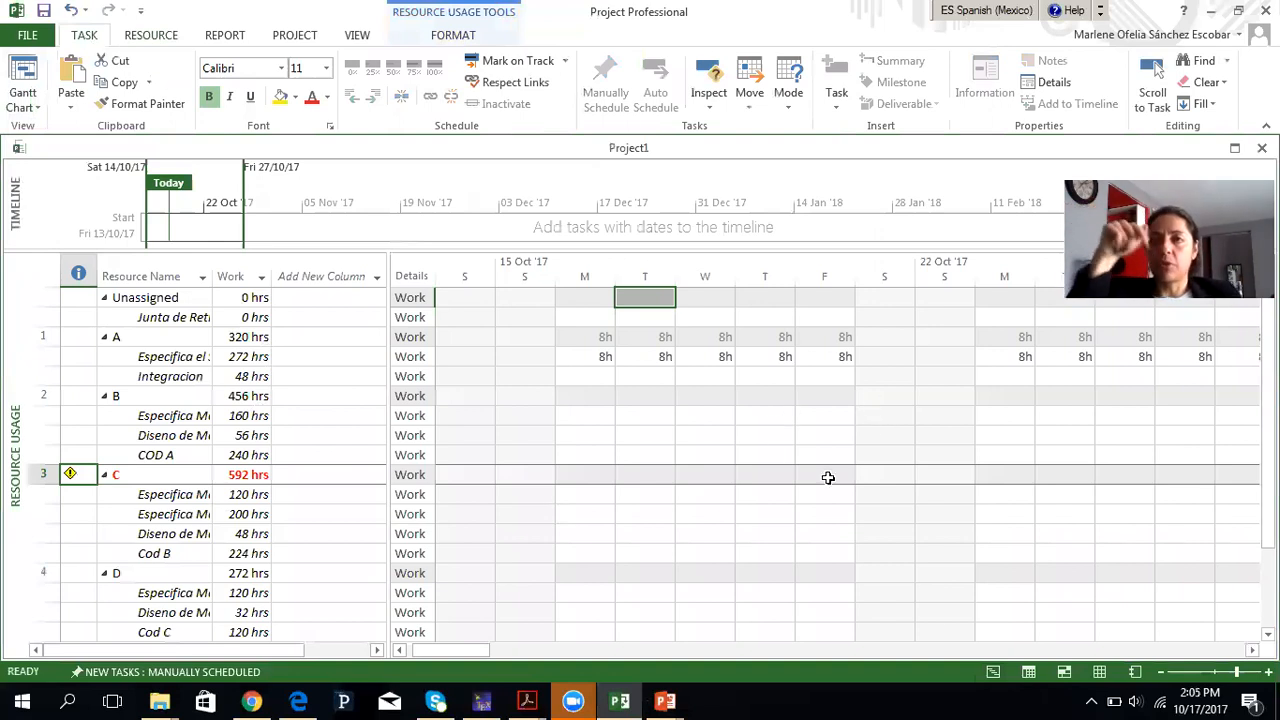
pyautogui.scroll(-2, 822, 490)
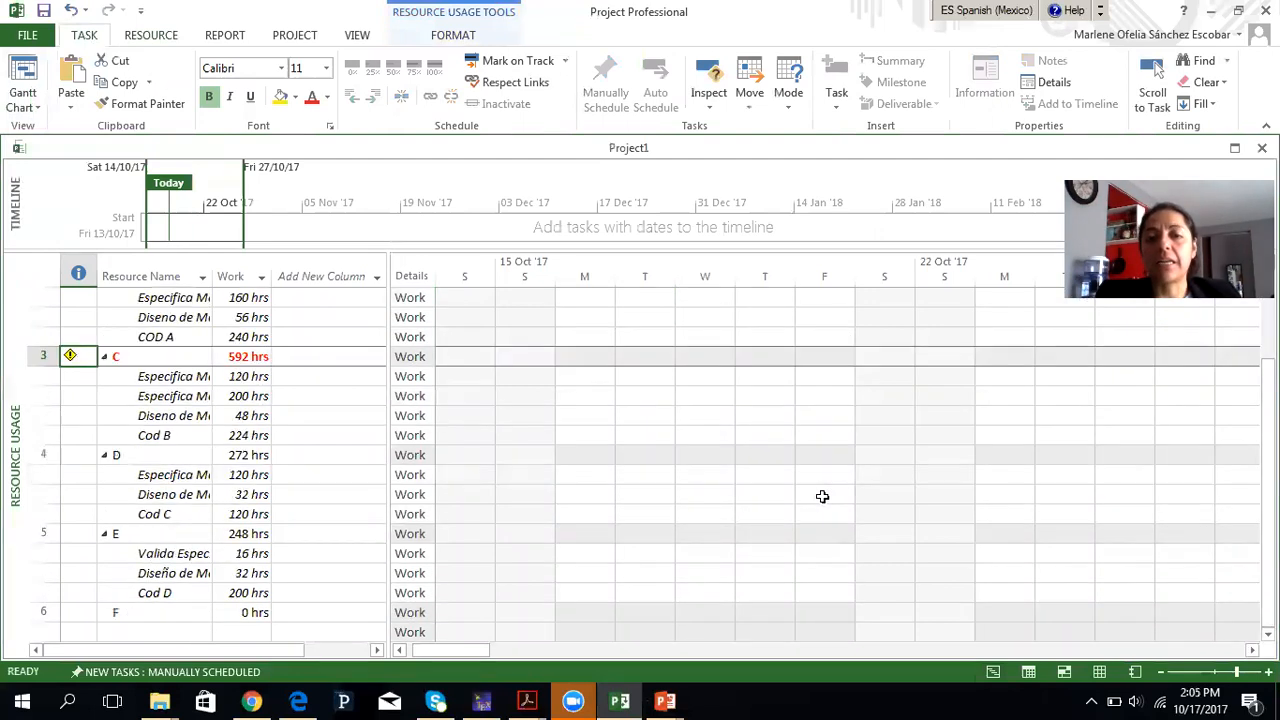
# Advance the Resource Usage timescale to December 2017 and examine resource C's daily work hours
pyautogui.scroll(-2, 774, 504)
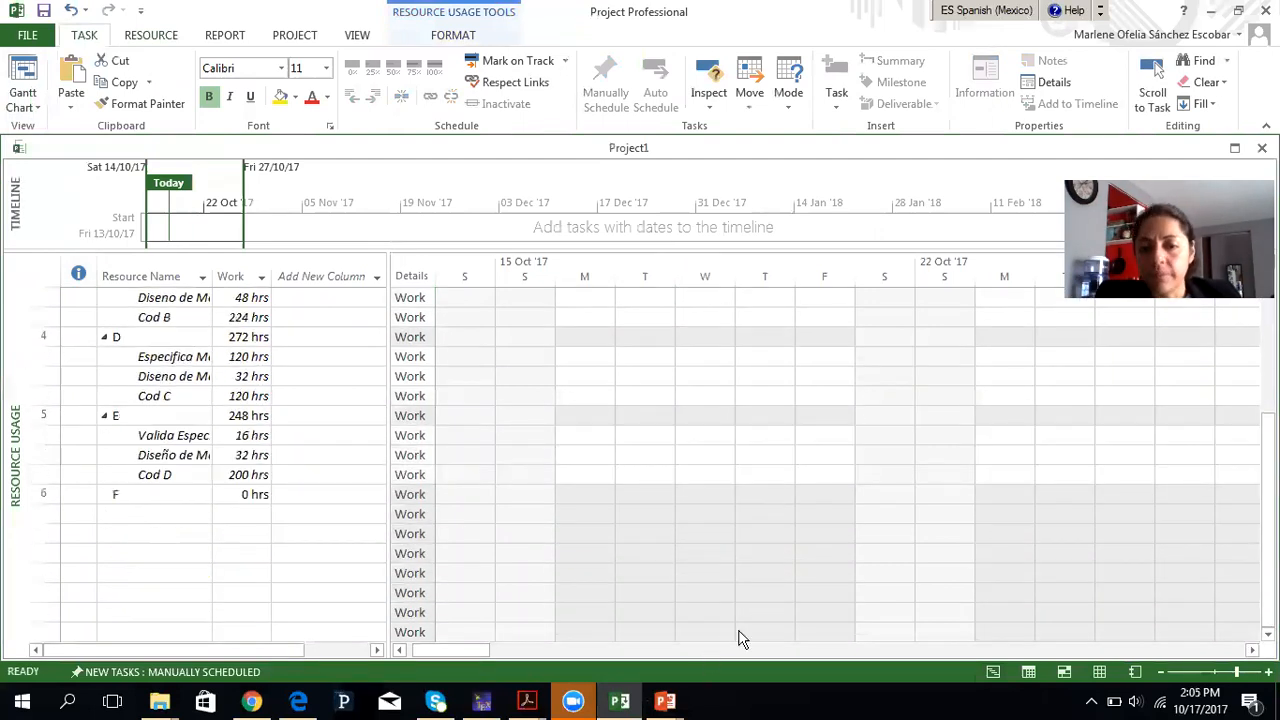
pyautogui.scroll(-1, 742, 638)
pyautogui.click(1208, 651)
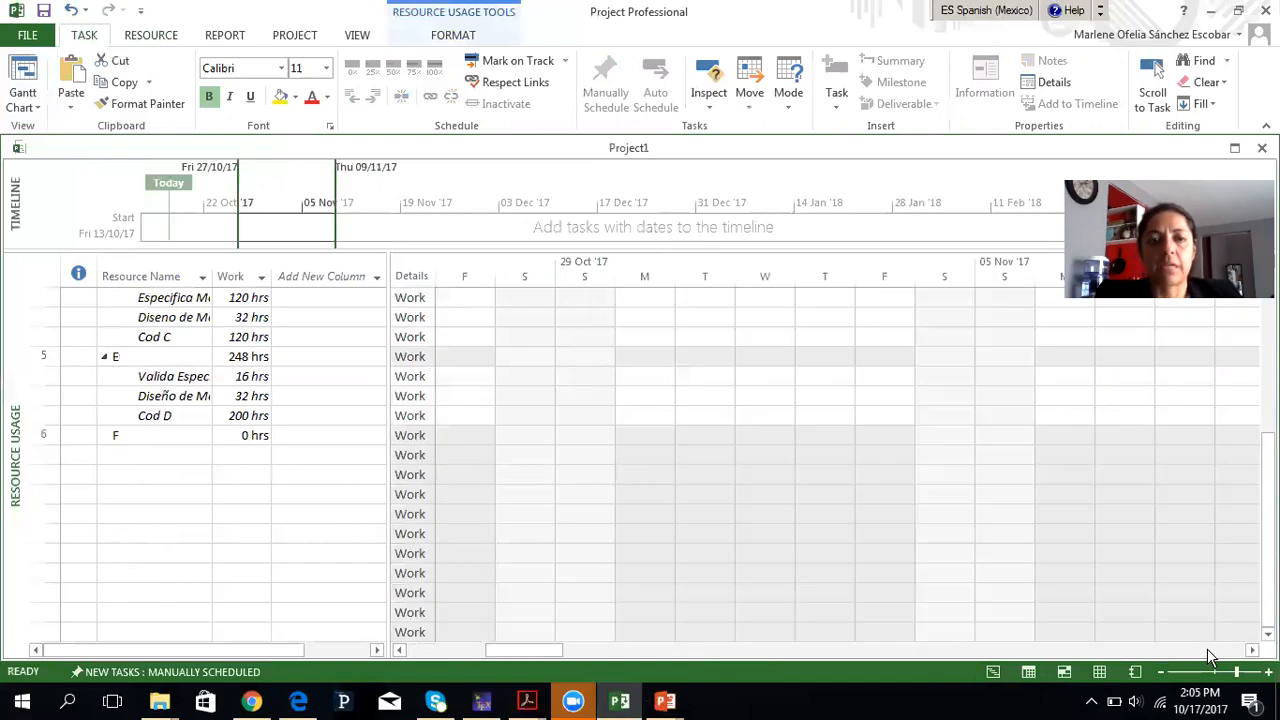
pyautogui.scroll(4, 946, 523)
pyautogui.scroll(-1, 946, 524)
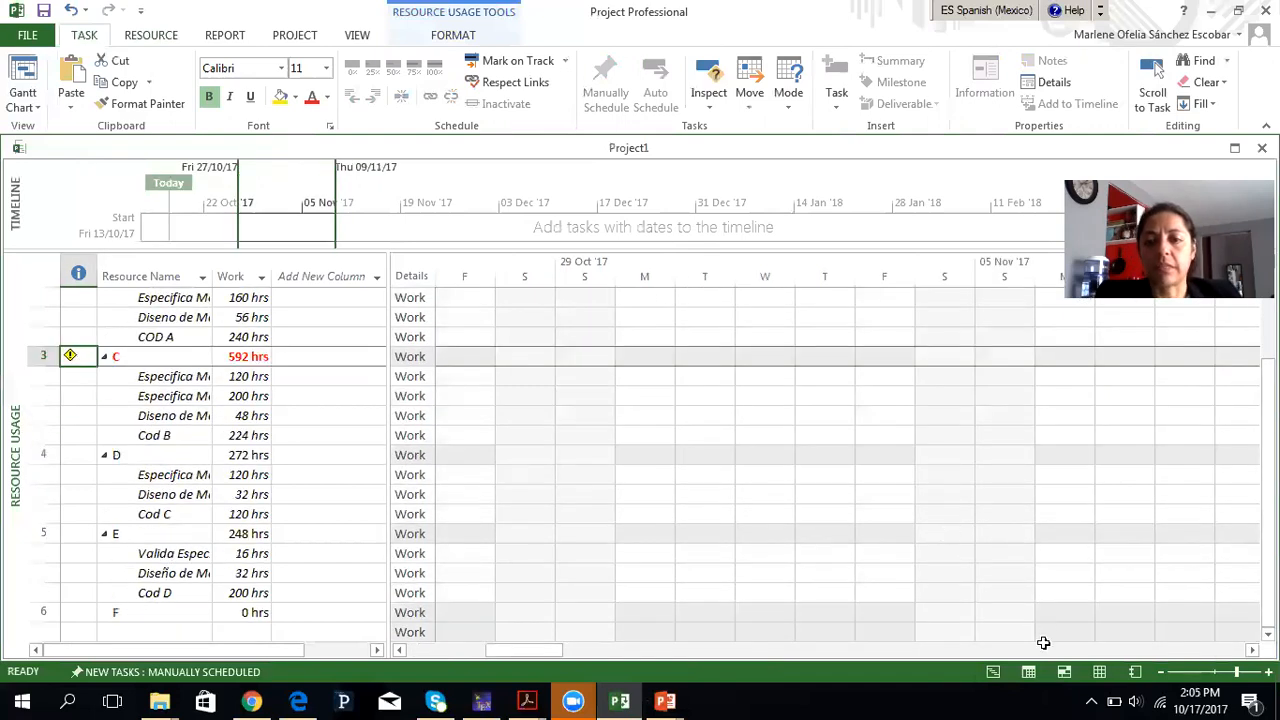
pyautogui.click(1102, 650)
pyautogui.click(1102, 650)
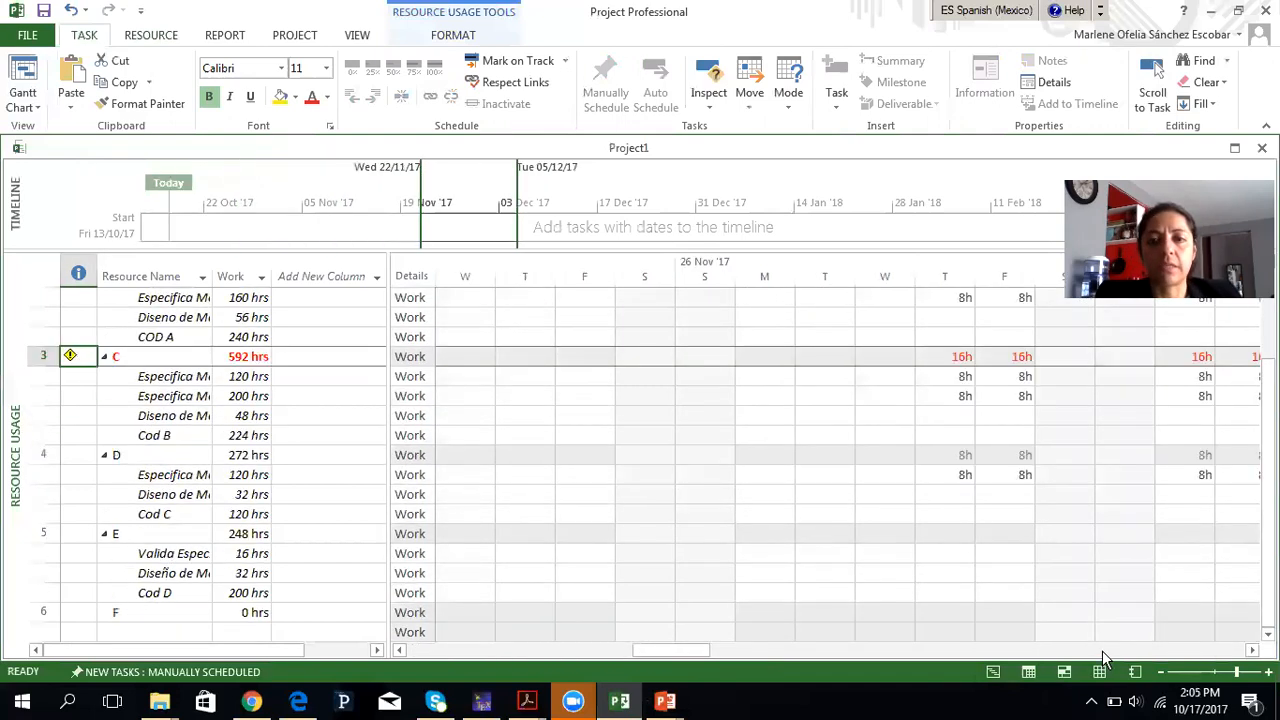
pyautogui.click(1102, 650)
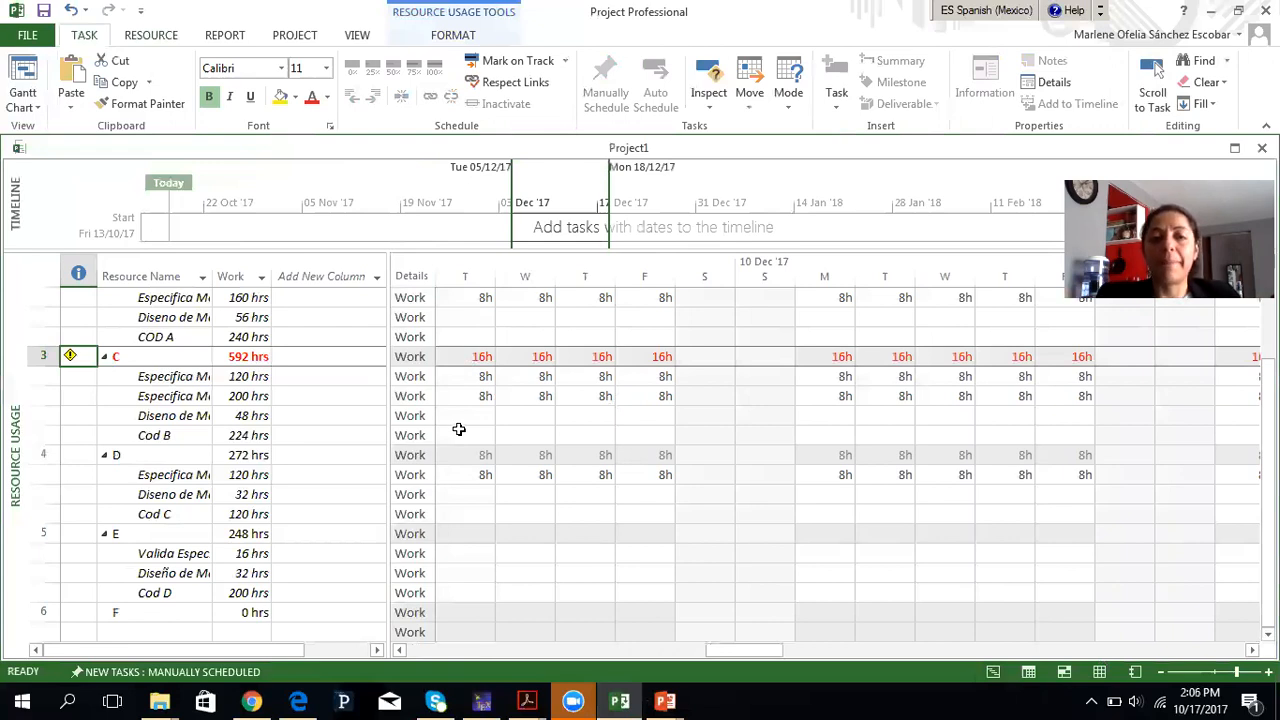
# Trace the daily hours of resource C's Especifica Modulo C assignment from late November to Wednesday 20 December 2017
pyautogui.click(457, 390)
pyautogui.press('Left')
pyautogui.press('Left')
pyautogui.press('Left')
pyautogui.press('Left')
pyautogui.press('Left')
pyautogui.press('Left')
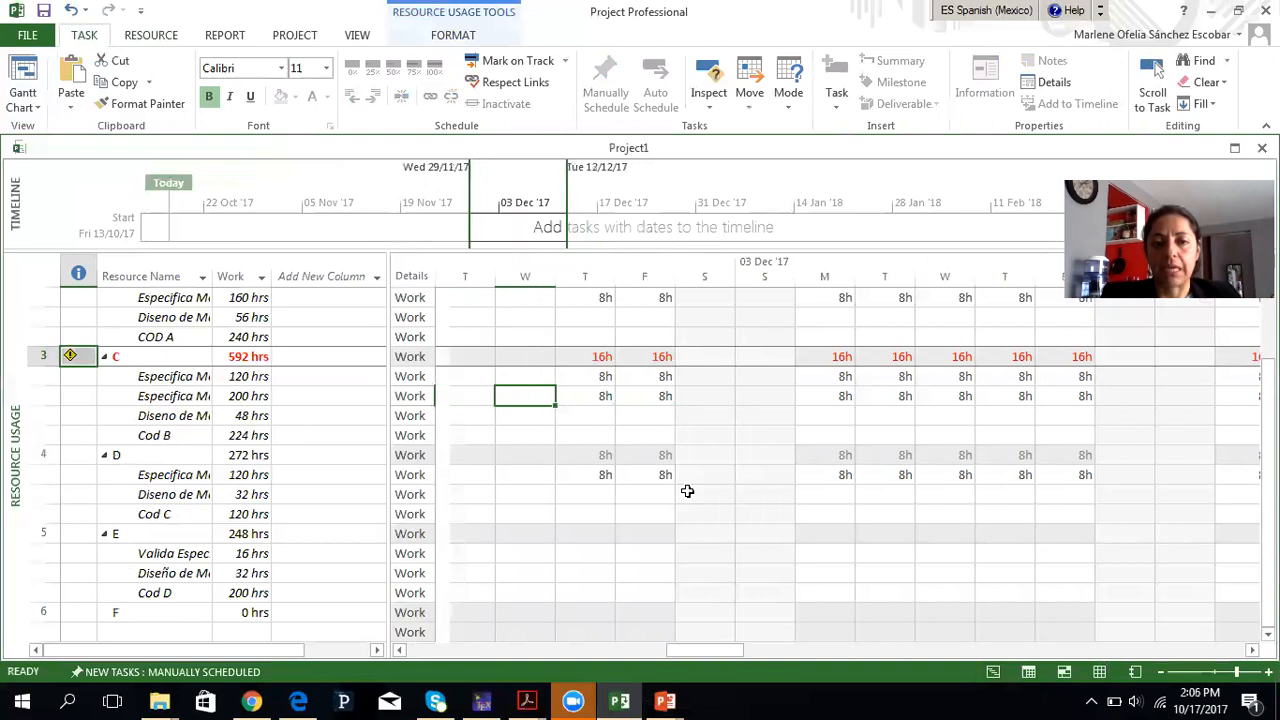
pyautogui.press('Left')
pyautogui.press('Left')
pyautogui.press('Left')
pyautogui.press('Left')
pyautogui.press('Left')
pyautogui.press('Right')
pyautogui.press('Right')
pyautogui.press('Right')
pyautogui.press('Right')
pyautogui.press('Right')
pyautogui.press('Right')
pyautogui.press('Right')
pyautogui.press('Right')
pyautogui.press('Left')
pyautogui.press('Right')
pyautogui.press('Right')
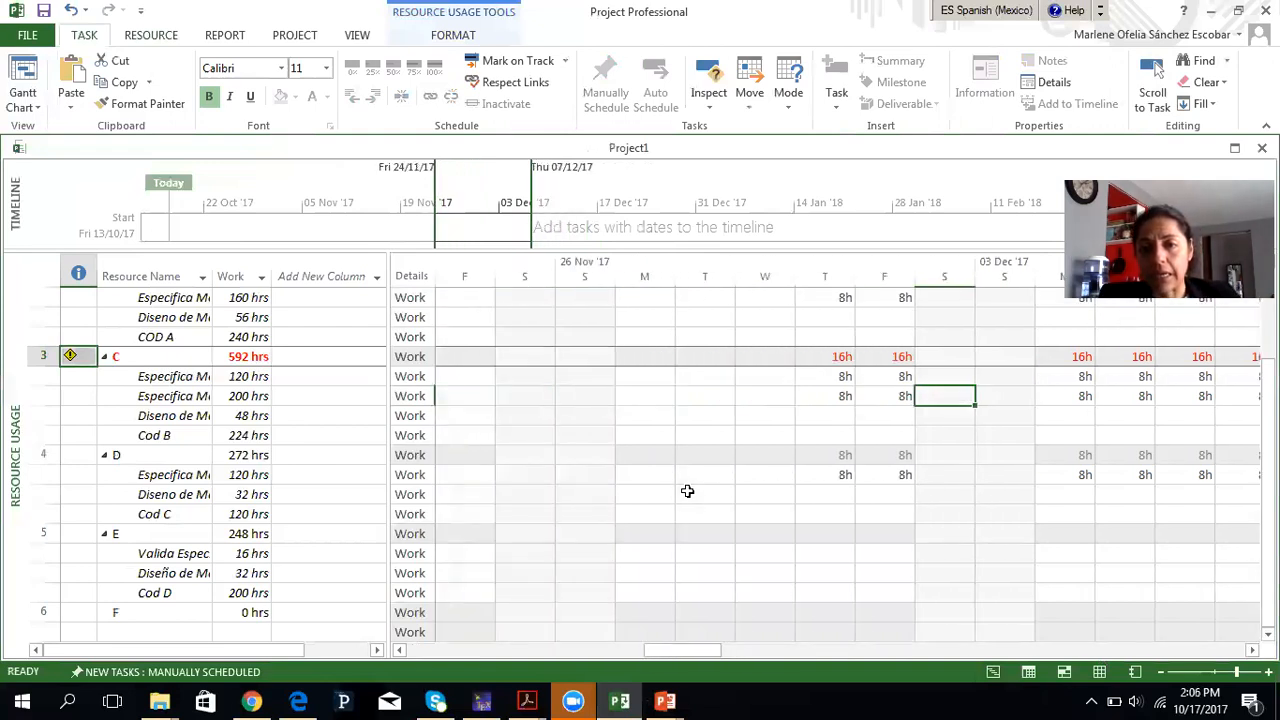
pyautogui.press('Right')
pyautogui.press('Right')
pyautogui.press('Right')
pyautogui.press('Right')
pyautogui.press('Right')
pyautogui.press('Right')
pyautogui.press('Right')
pyautogui.press('Right')
pyautogui.press('Right')
pyautogui.press('Right')
pyautogui.press('Right')
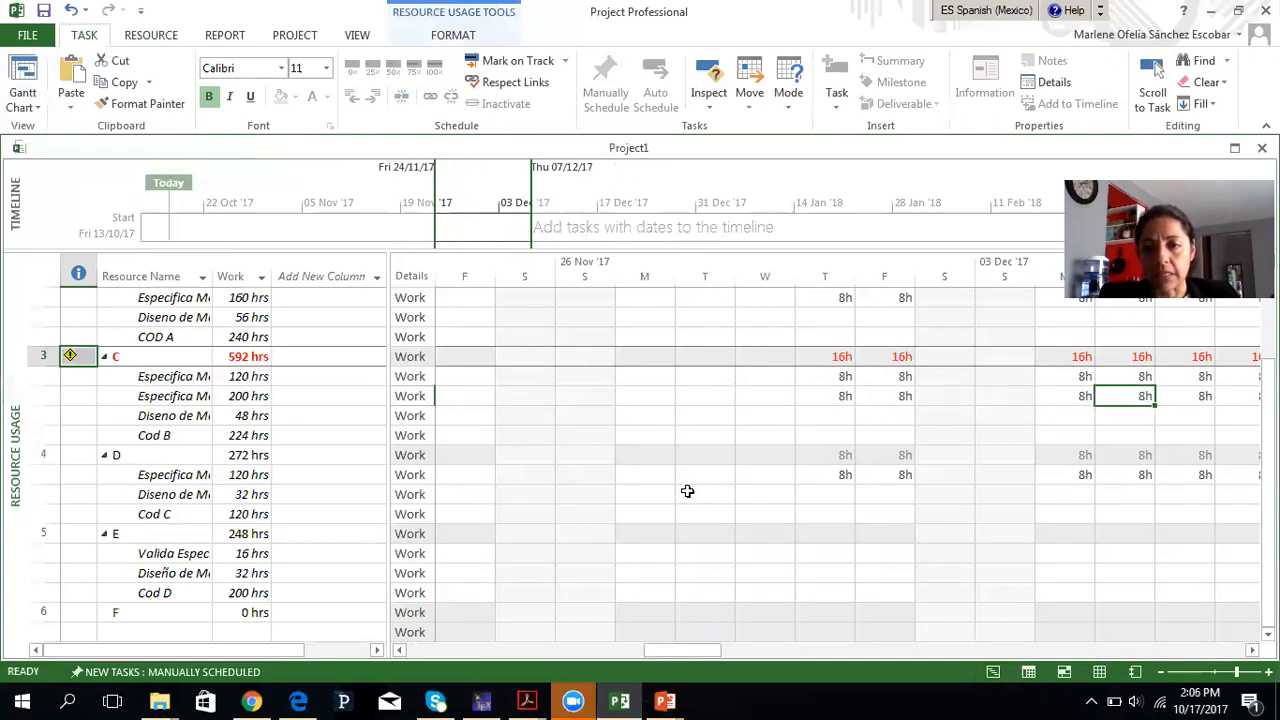
pyautogui.press('Right')
pyautogui.press('Right')
pyautogui.press('Right')
pyautogui.press('Right')
pyautogui.press('Right')
pyautogui.press('Right')
pyautogui.press('Right')
pyautogui.press('Right')
pyautogui.press('Right')
pyautogui.press('Right')
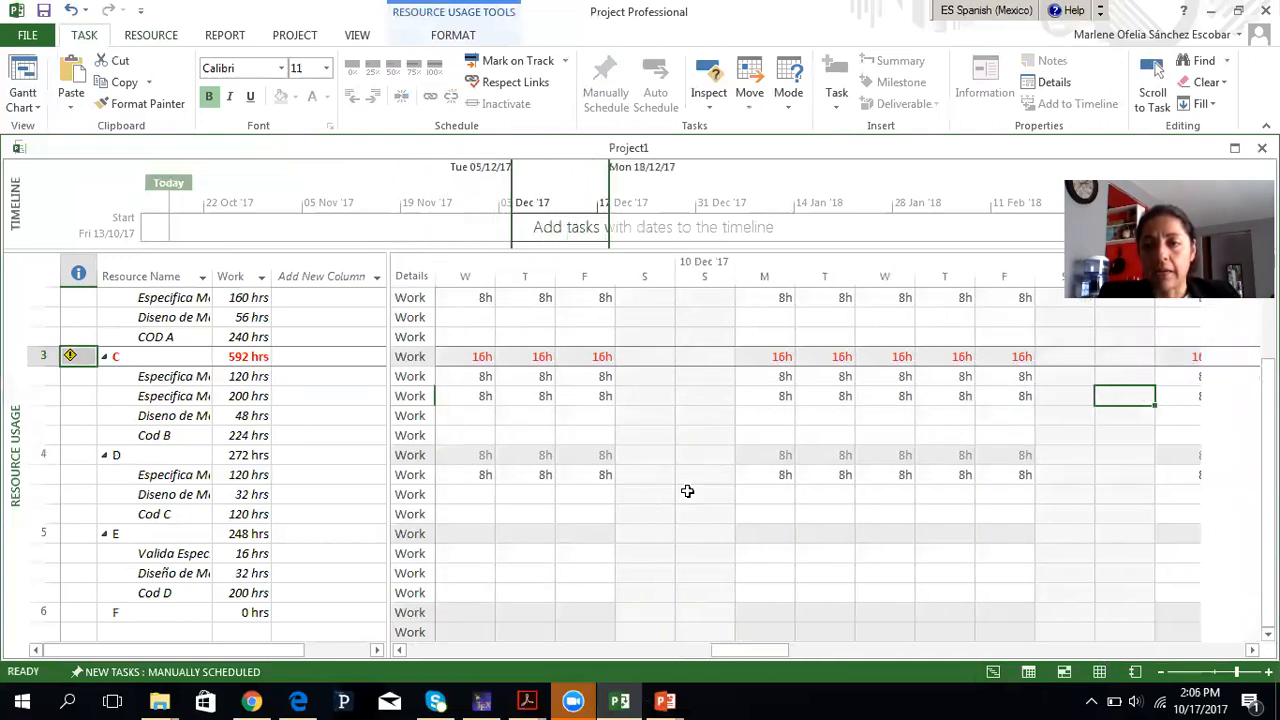
pyautogui.press('Left')
pyautogui.press('Left')
pyautogui.press('Left')
pyautogui.press('Left')
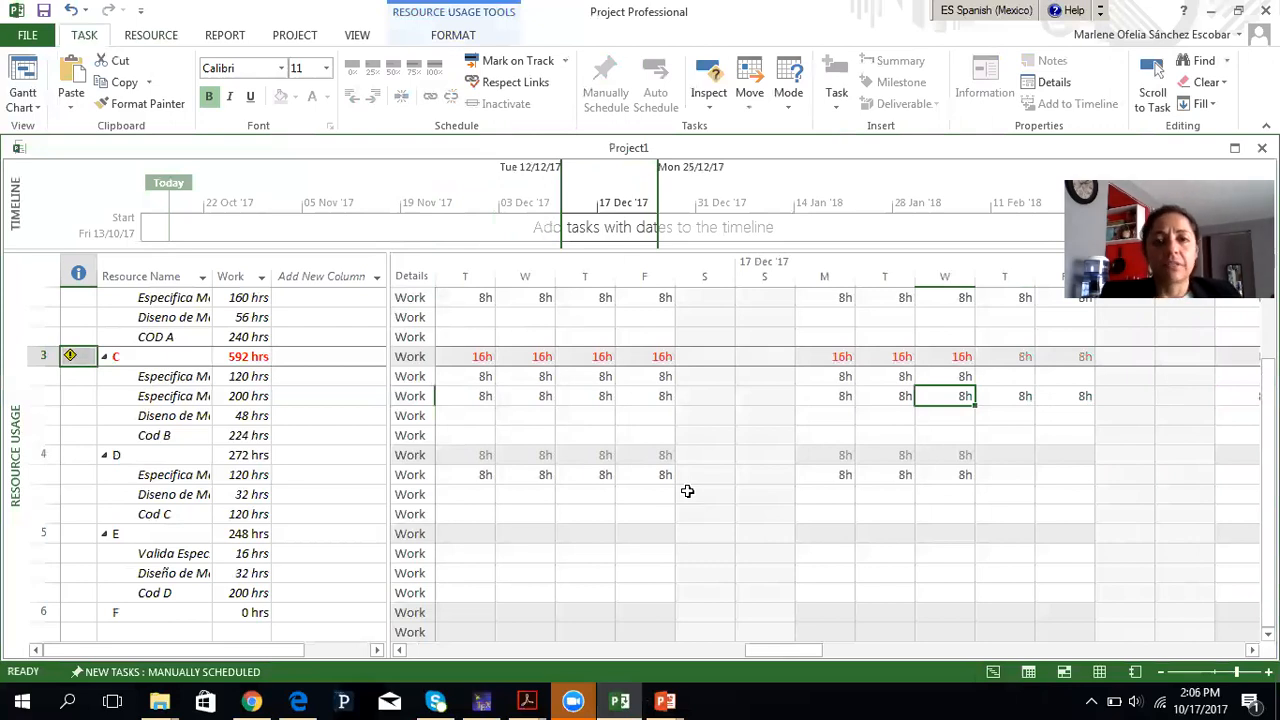
# Compare resource C's total for 20 December with the hours of its individual tasks that day
pyautogui.press('Up')
pyautogui.press('Up')
pyautogui.press('Down')
pyautogui.press('Down')
pyautogui.press('Down')
pyautogui.press('Up')
pyautogui.press('Up')
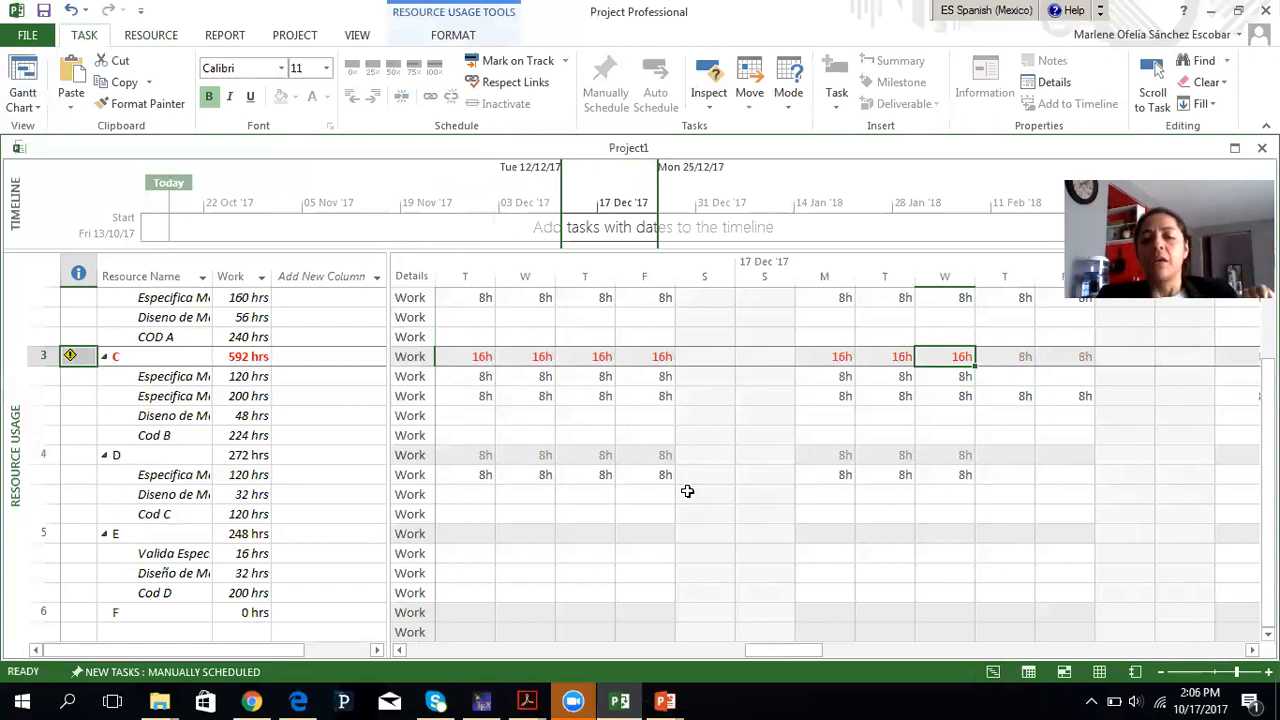
# Follow resource C's daily totals back from 20 December to Tuesday 28 November 2017
pyautogui.press('Left')
pyautogui.press('Left')
pyautogui.press('Left')
pyautogui.press('Left')
pyautogui.press('Left')
pyautogui.press('Left')
pyautogui.press('Left')
pyautogui.press('Left')
pyautogui.press('Left')
pyautogui.press('Left')
pyautogui.press('Left')
pyautogui.press('Left')
pyautogui.press('Left')
pyautogui.press('Left')
pyautogui.press('Left')
pyautogui.press('Left')
pyautogui.press('Left')
pyautogui.press('Left')
pyautogui.press('Left')
pyautogui.press('Left')
pyautogui.press('Left')
pyautogui.press('Left')
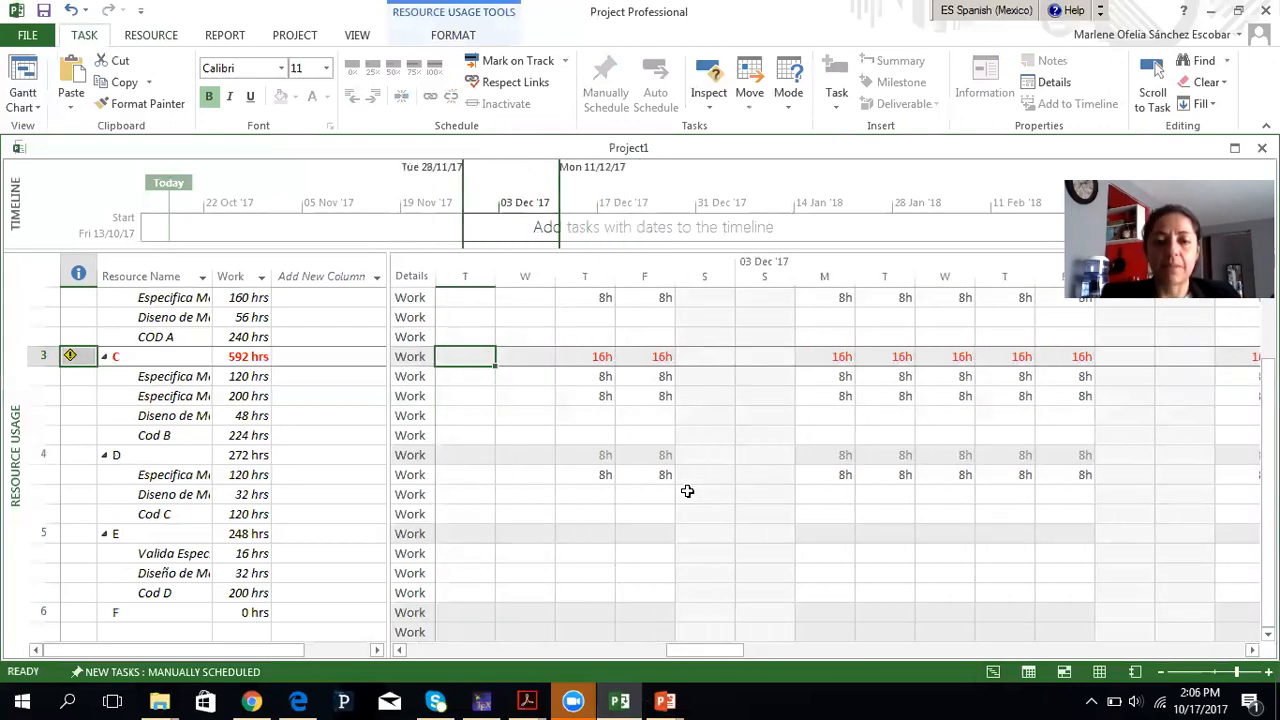
# Switch to the Resource Mgmt presentation in PowerPoint and go to the slide Técnica de Optimización de Recursos
pyautogui.click(665, 701)
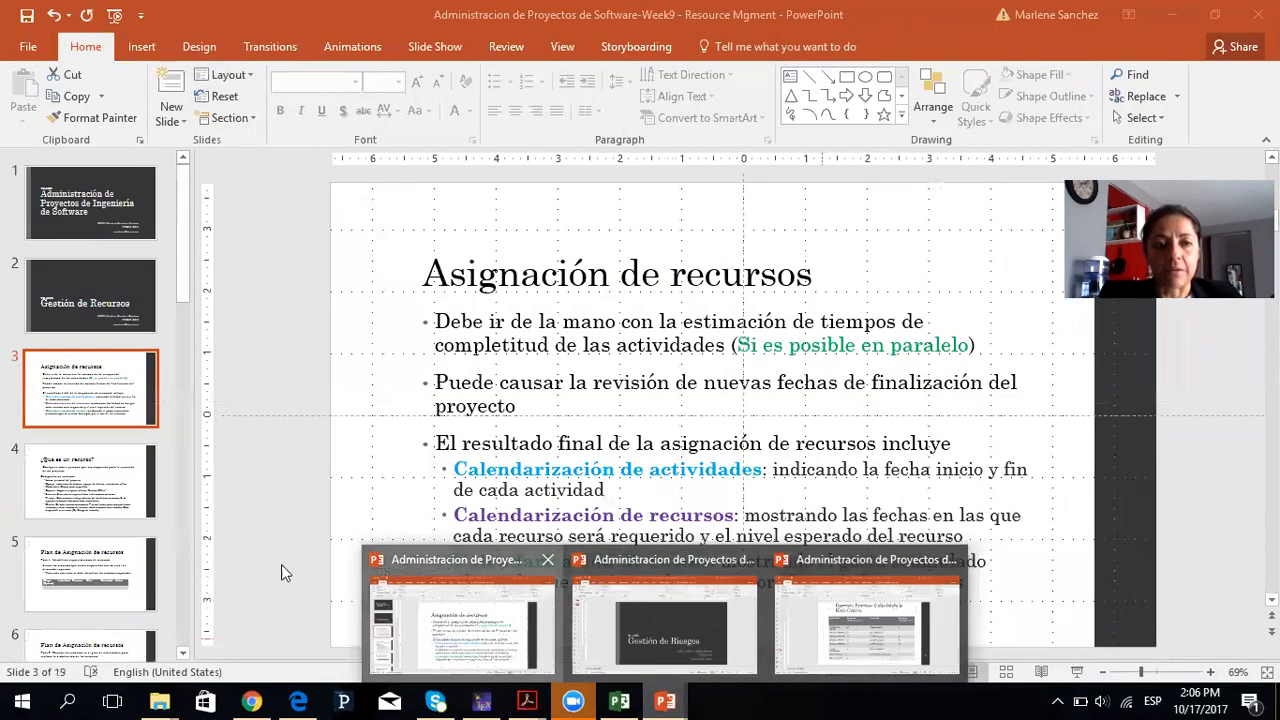
pyautogui.click(92, 288)
pyautogui.press('Down')
pyautogui.press('Down')
pyautogui.press('Down')
pyautogui.press('Down')
pyautogui.press('Down')
pyautogui.press('Down')
pyautogui.press('Down')
pyautogui.press('Down')
pyautogui.press('Down')
pyautogui.press('Down')
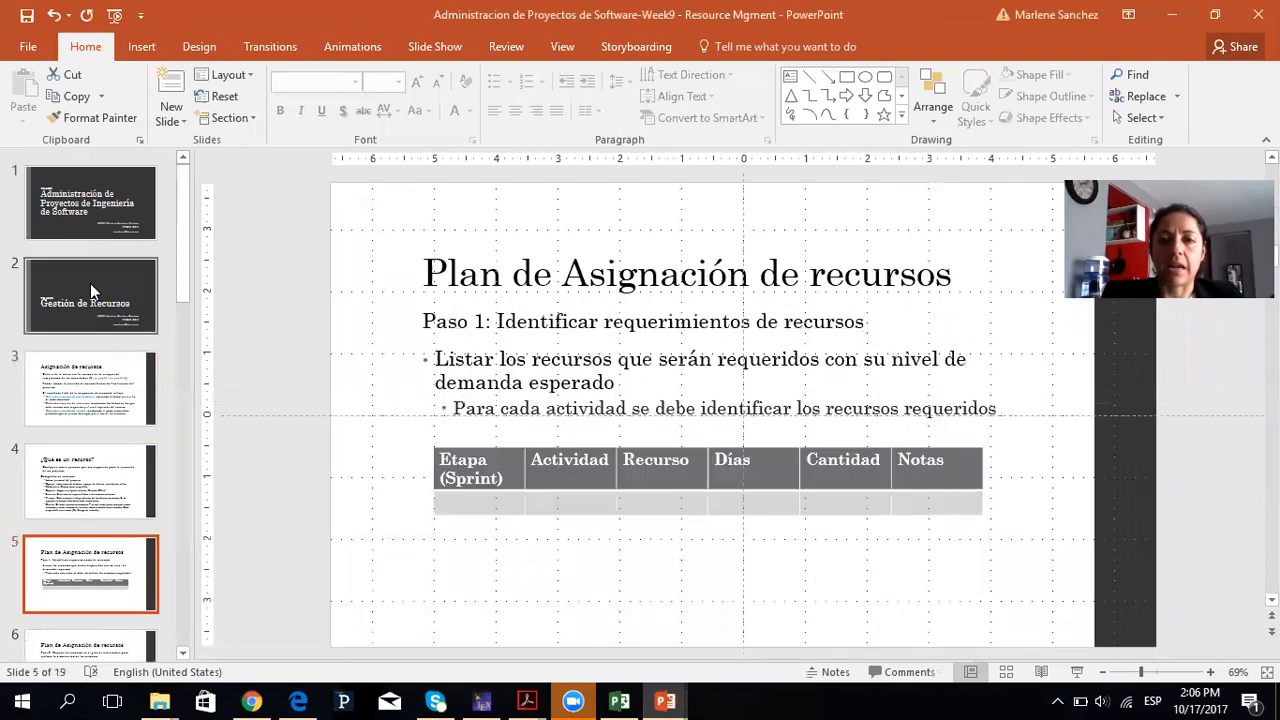
pyautogui.press('Down')
pyautogui.press('Down')
pyautogui.press('Down')
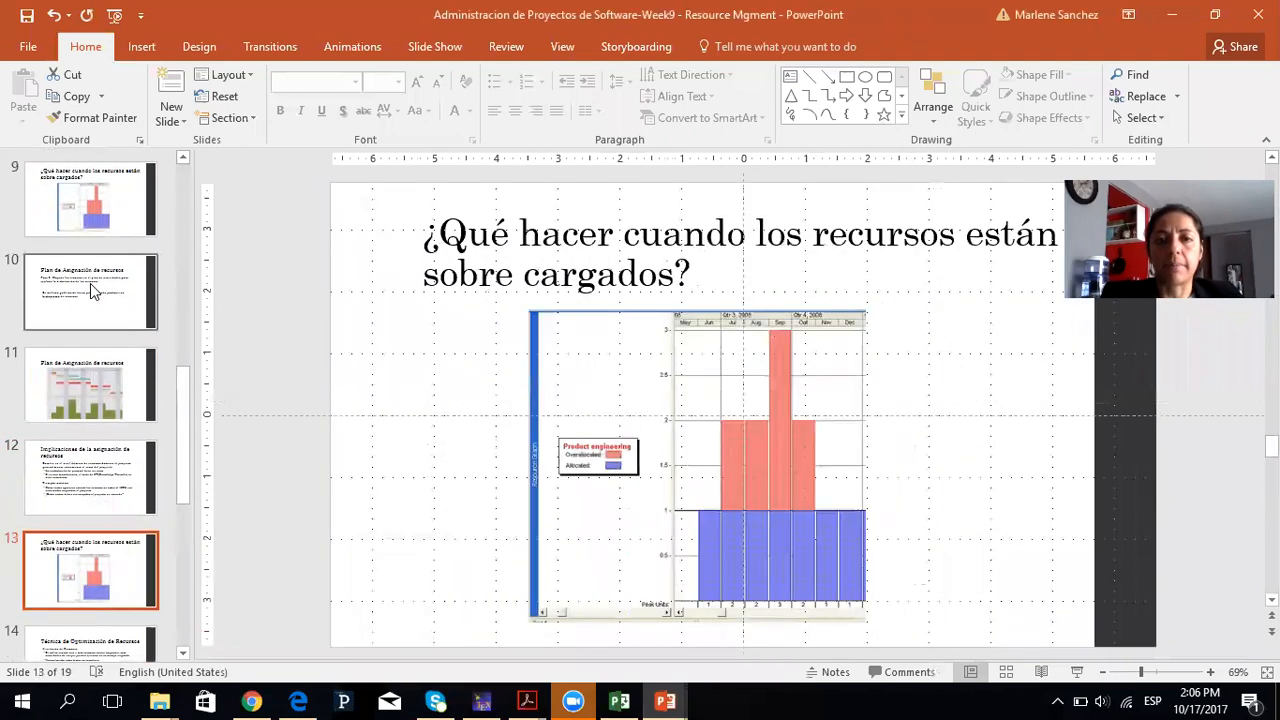
pyautogui.press('Up')
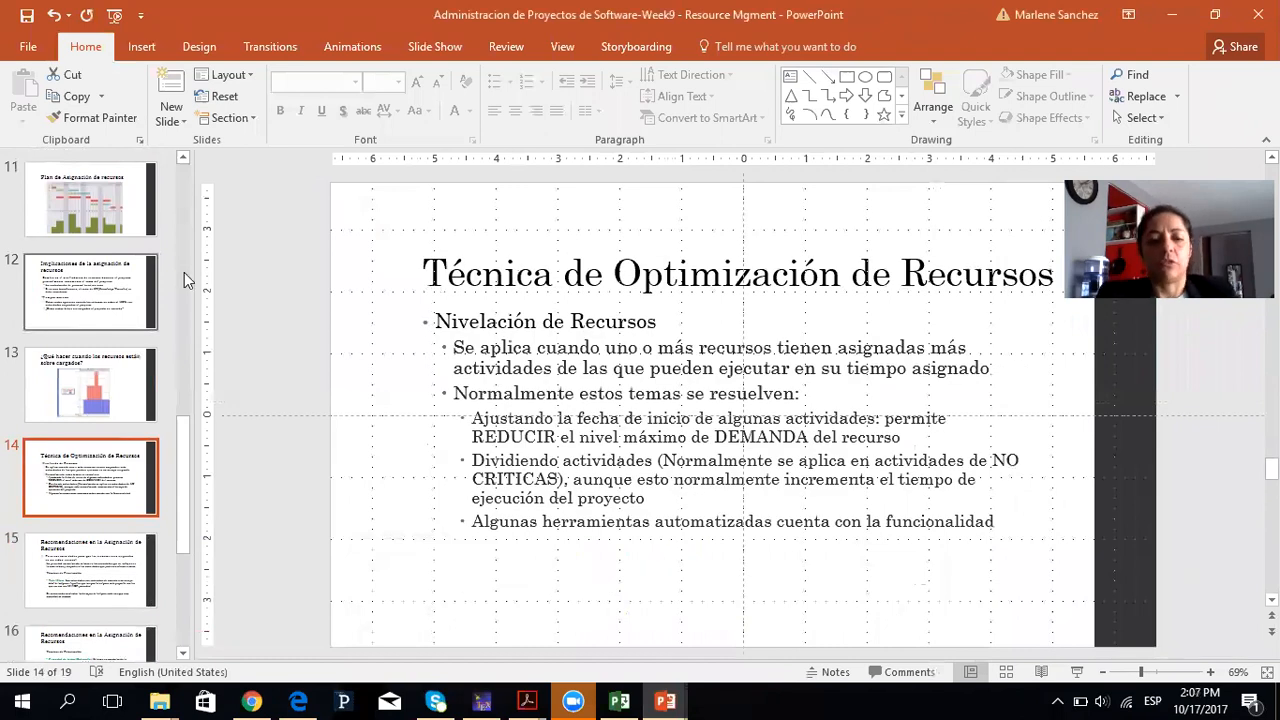
# Return to Microsoft Project and show the Resource Graph view for resource A
pyautogui.hotkey('alt', 'Tab')
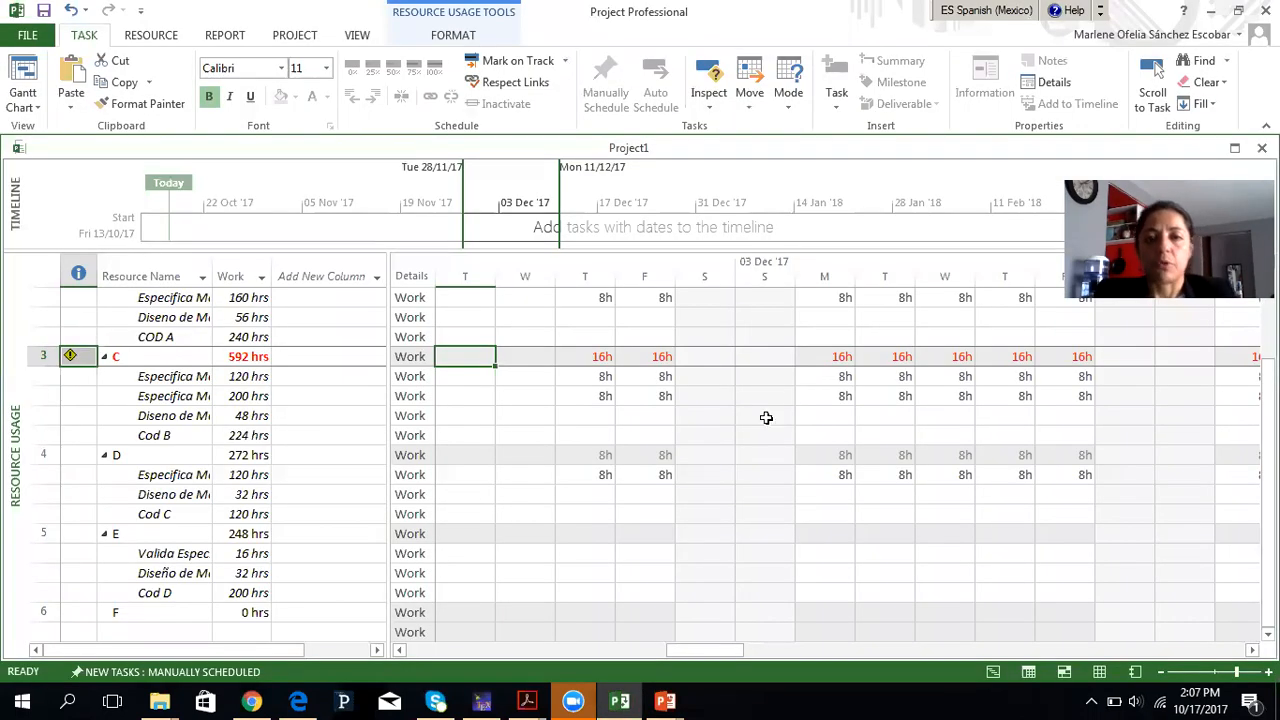
pyautogui.click(30, 106)
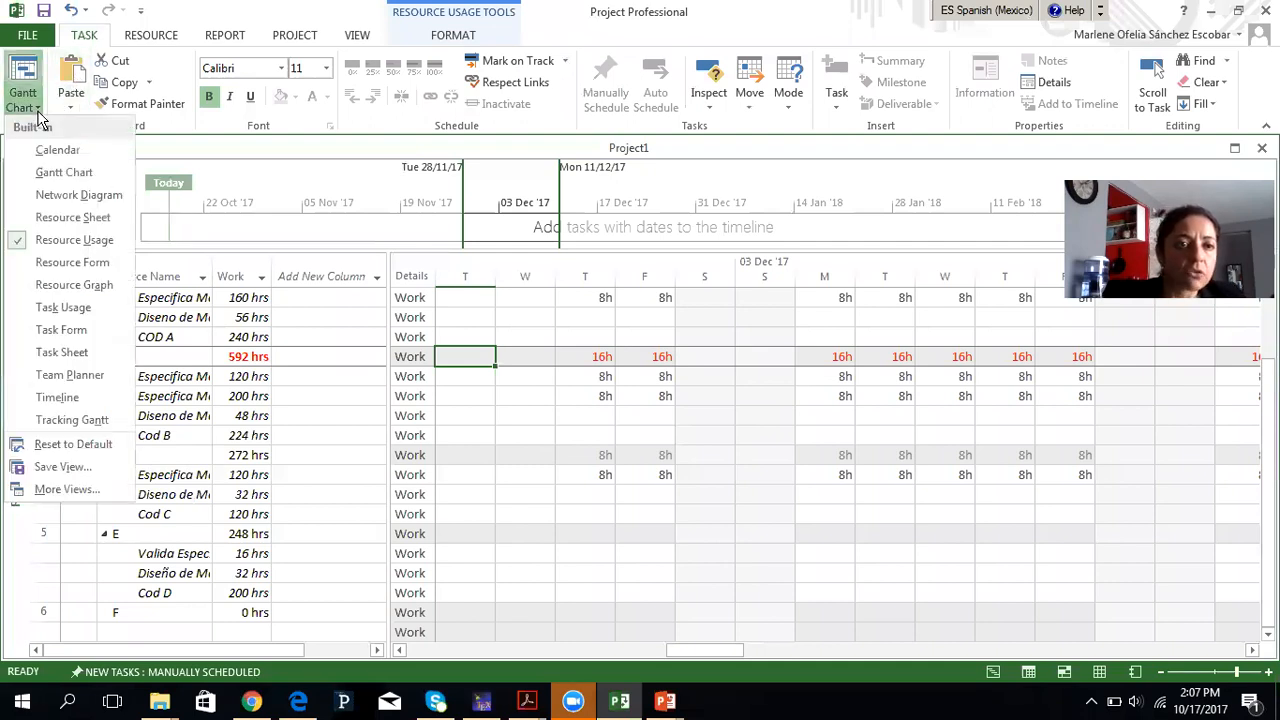
pyautogui.click(74, 285)
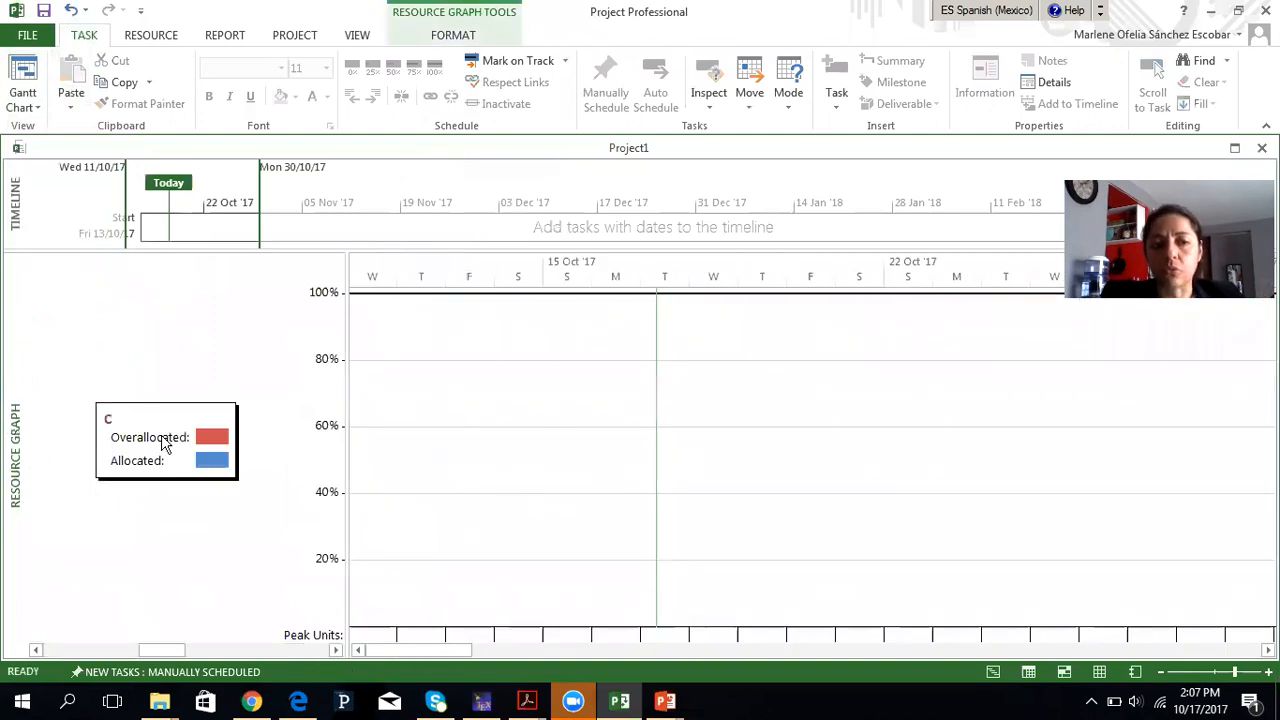
pyautogui.scroll(2, 258, 438)
pyautogui.scroll(1, 258, 438)
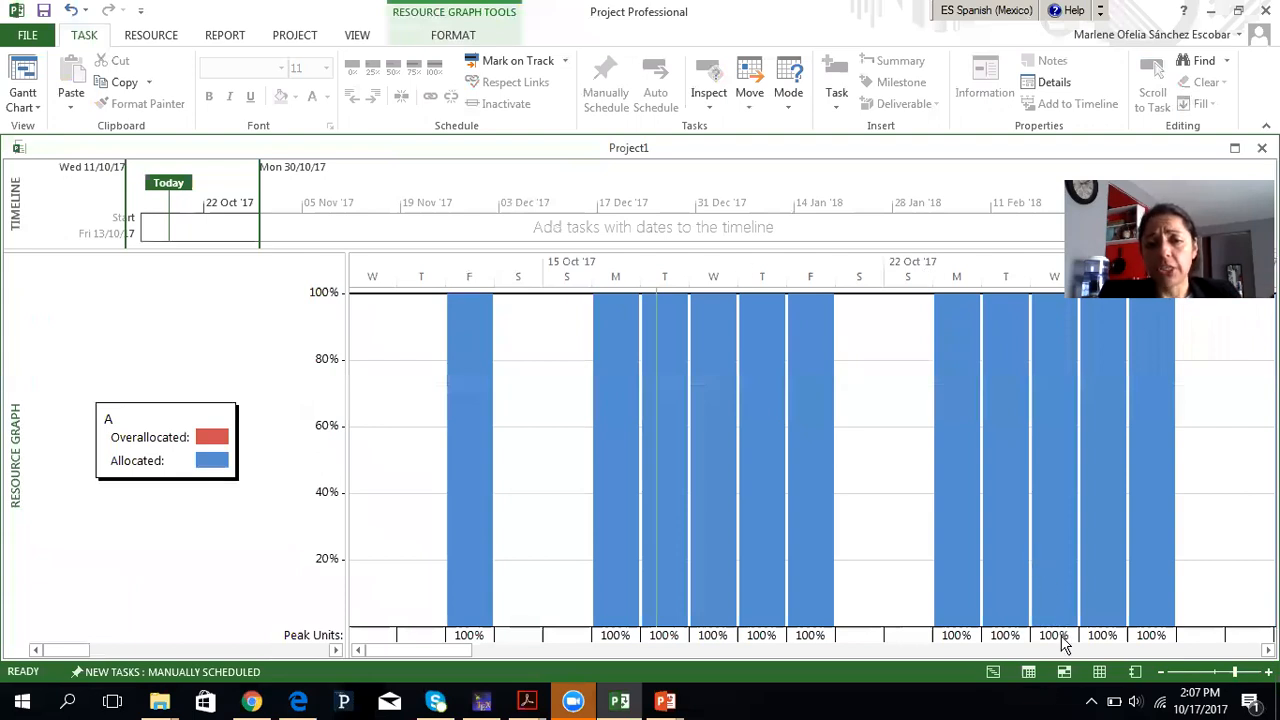
# Examine resource A's allocation graph across the project dates, ending at the weeks of 19 and 26 November 2017
pyautogui.click(1135, 650)
pyautogui.click(1136, 651)
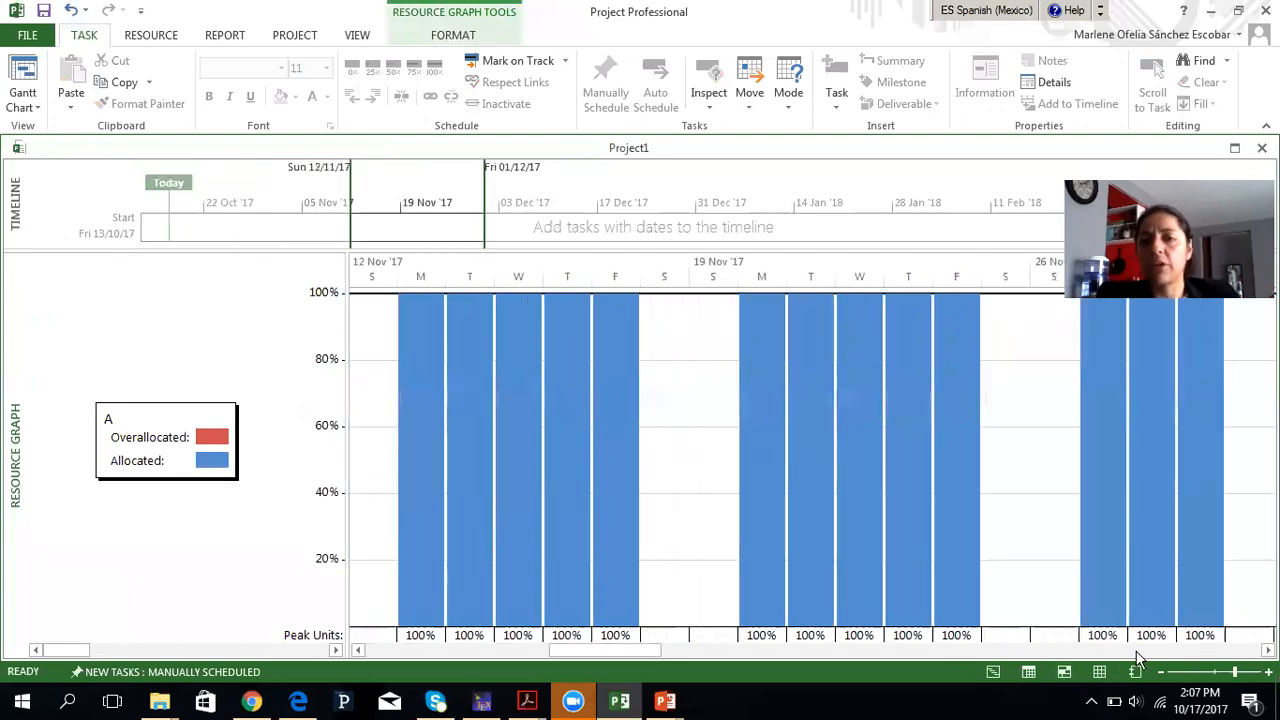
pyautogui.click(1136, 650)
pyautogui.click(1136, 650)
pyautogui.click(1136, 650)
pyautogui.click(1136, 650)
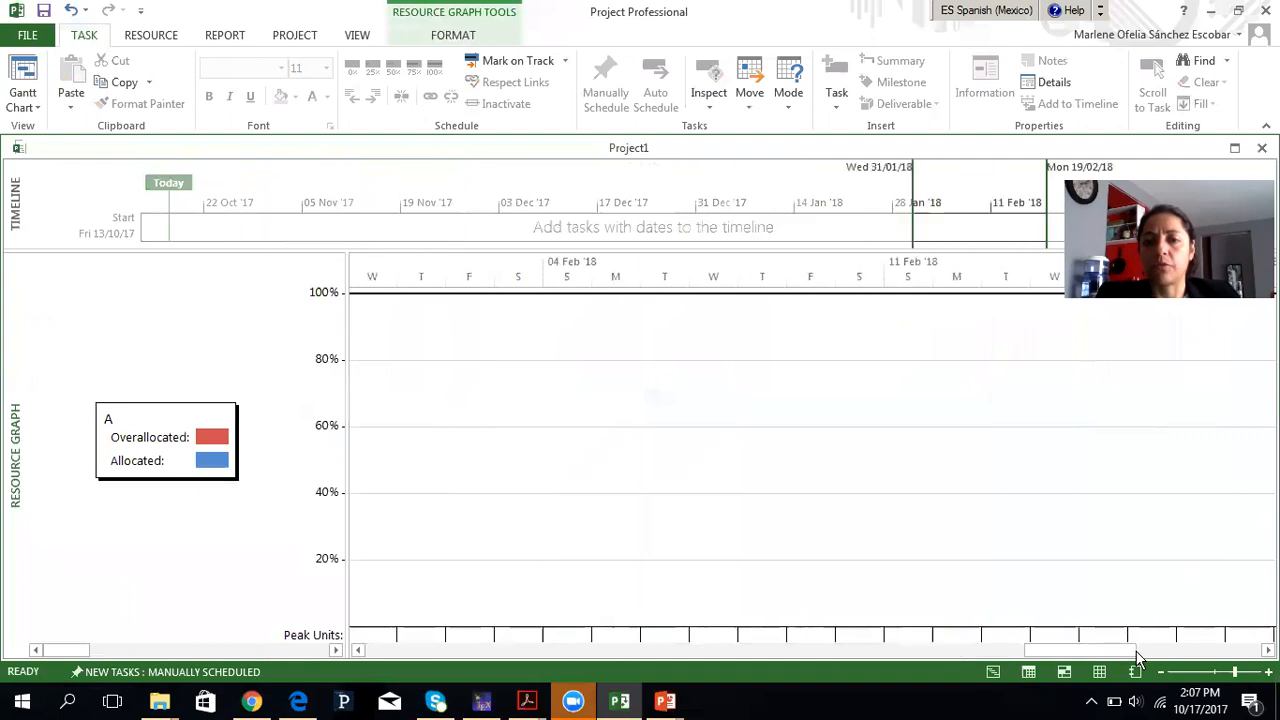
pyautogui.click(1136, 650)
pyautogui.moveTo(1040, 657); pyautogui.dragTo(650, 660)
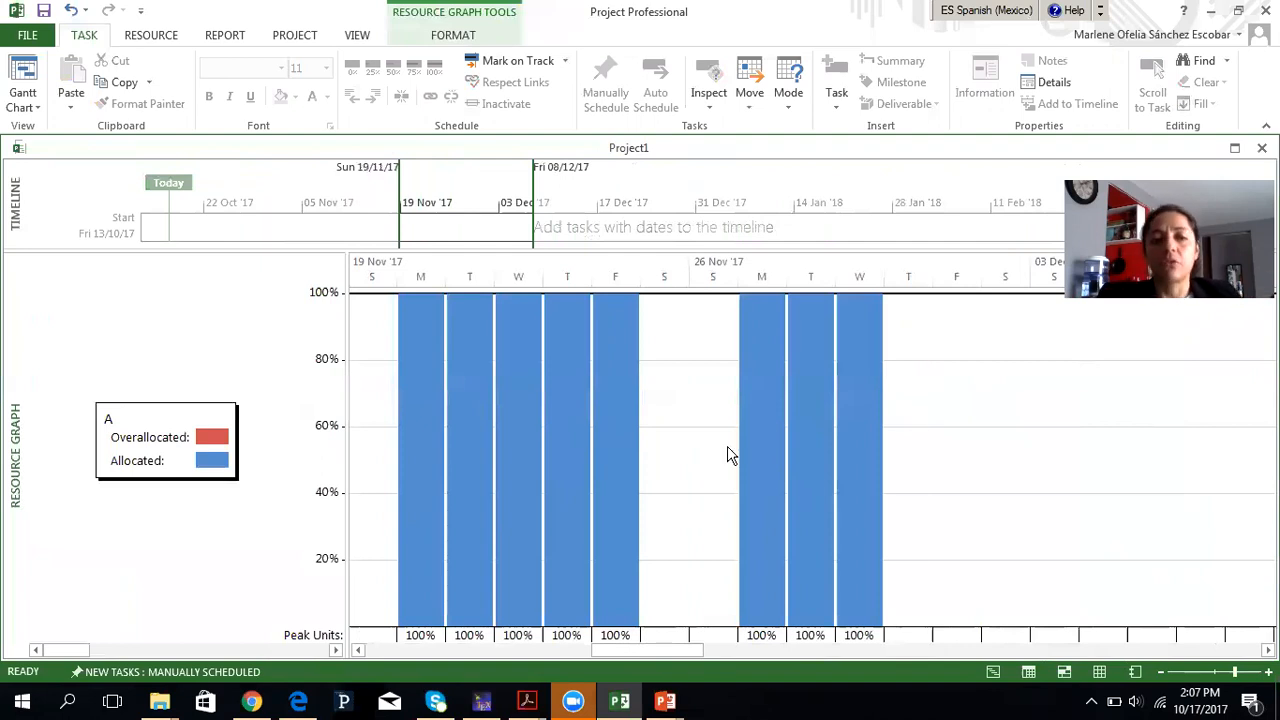
# Examine the allocation graphs of resources B and C, following C's overallocation through December 2017
pyautogui.scroll(-1, 197, 540)
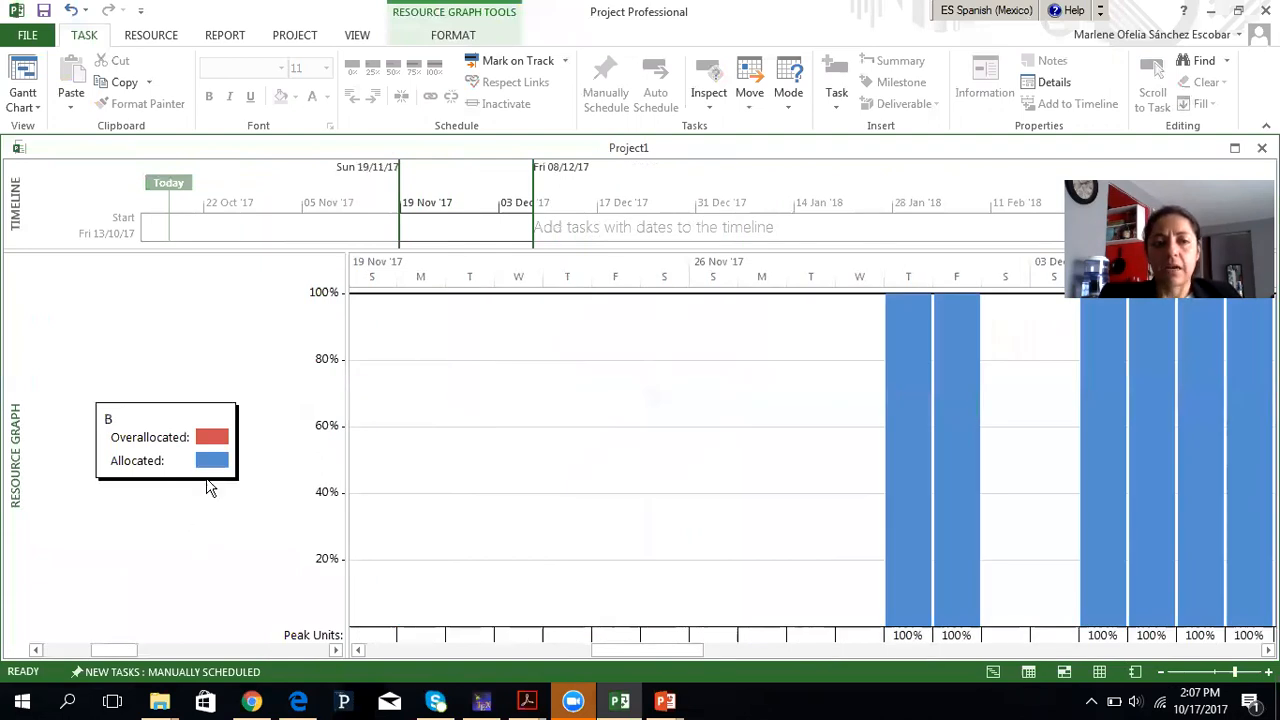
pyautogui.scroll(-1, 160, 525)
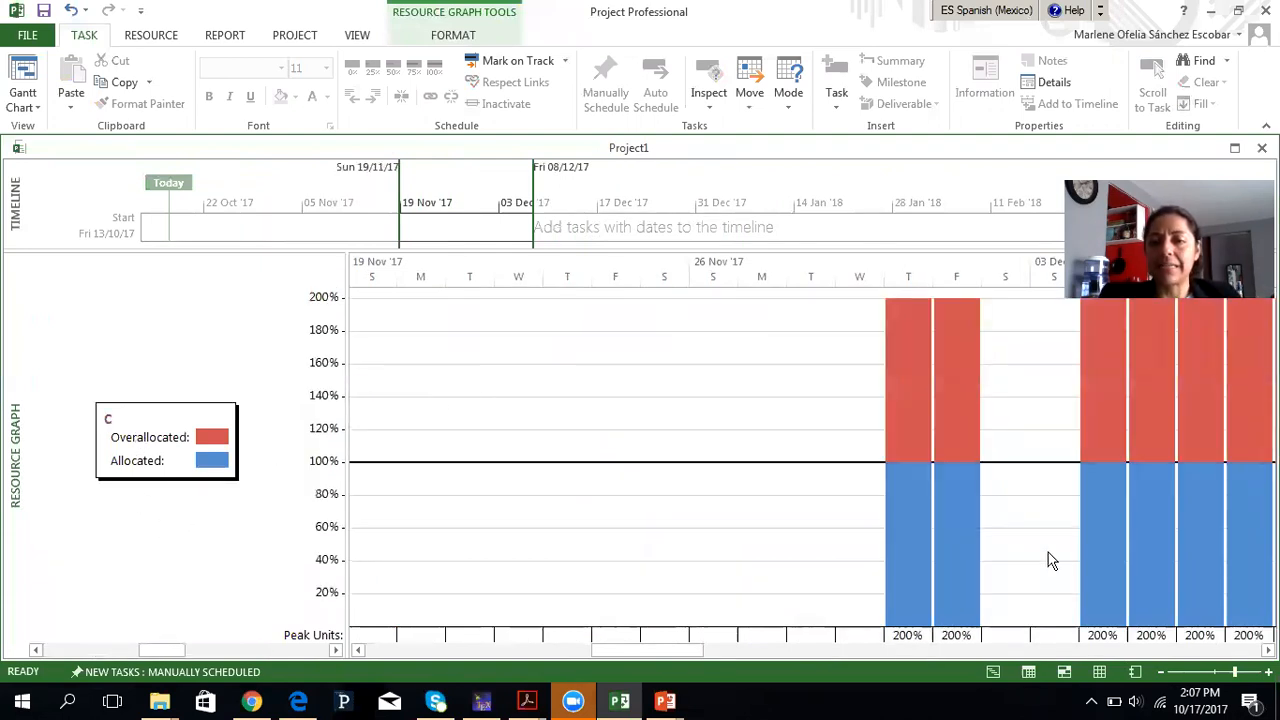
pyautogui.click(1168, 652)
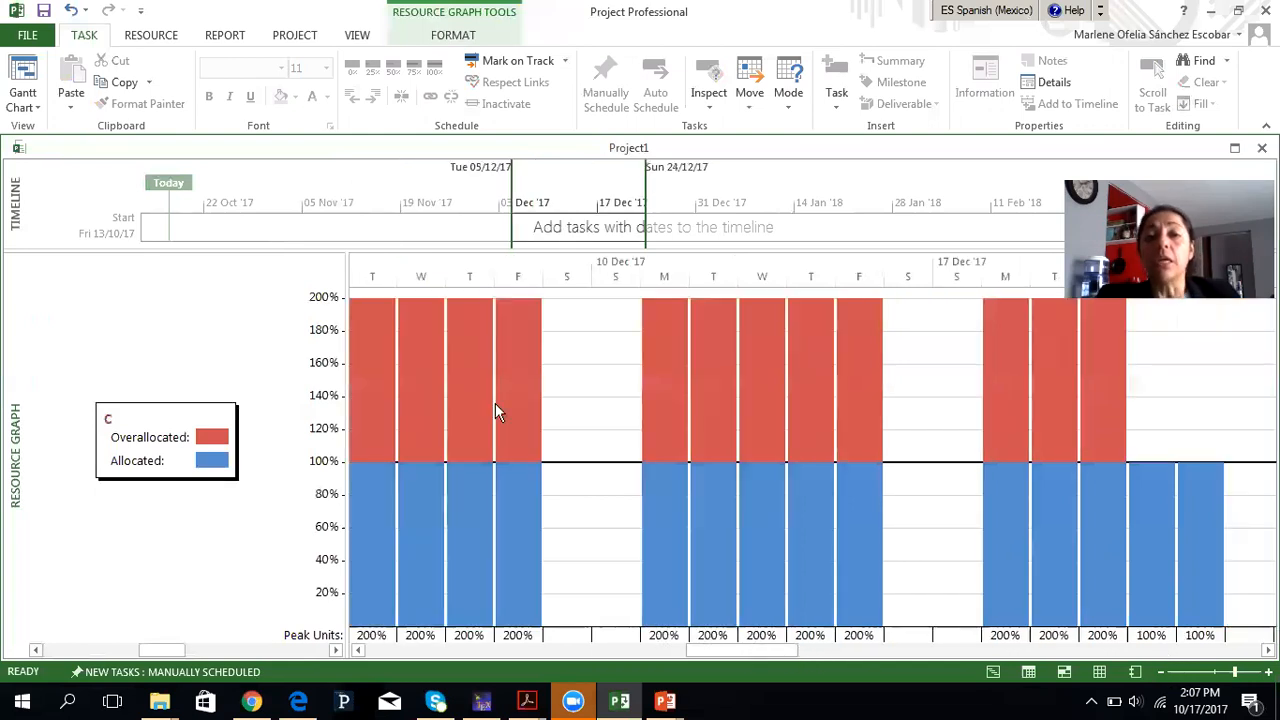
# Level resource C with the Level Resource command
pyautogui.click(147, 36)
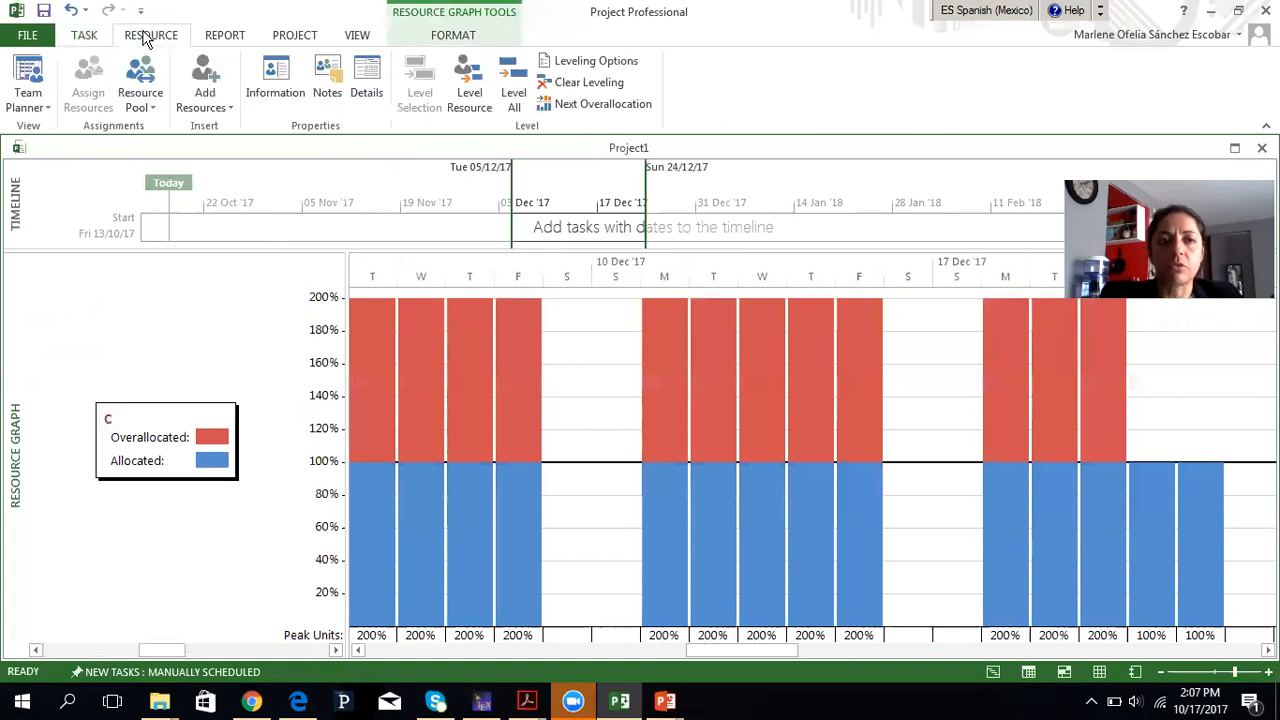
pyautogui.click(466, 96)
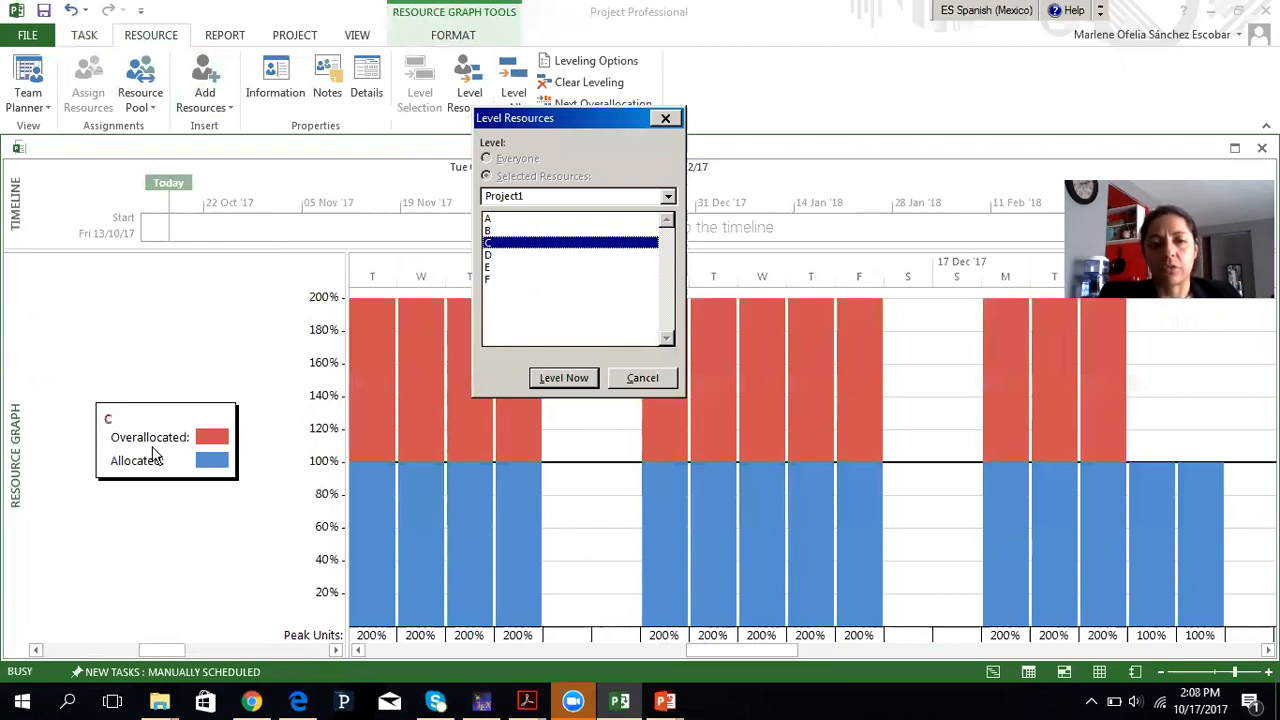
pyautogui.click(560, 379)
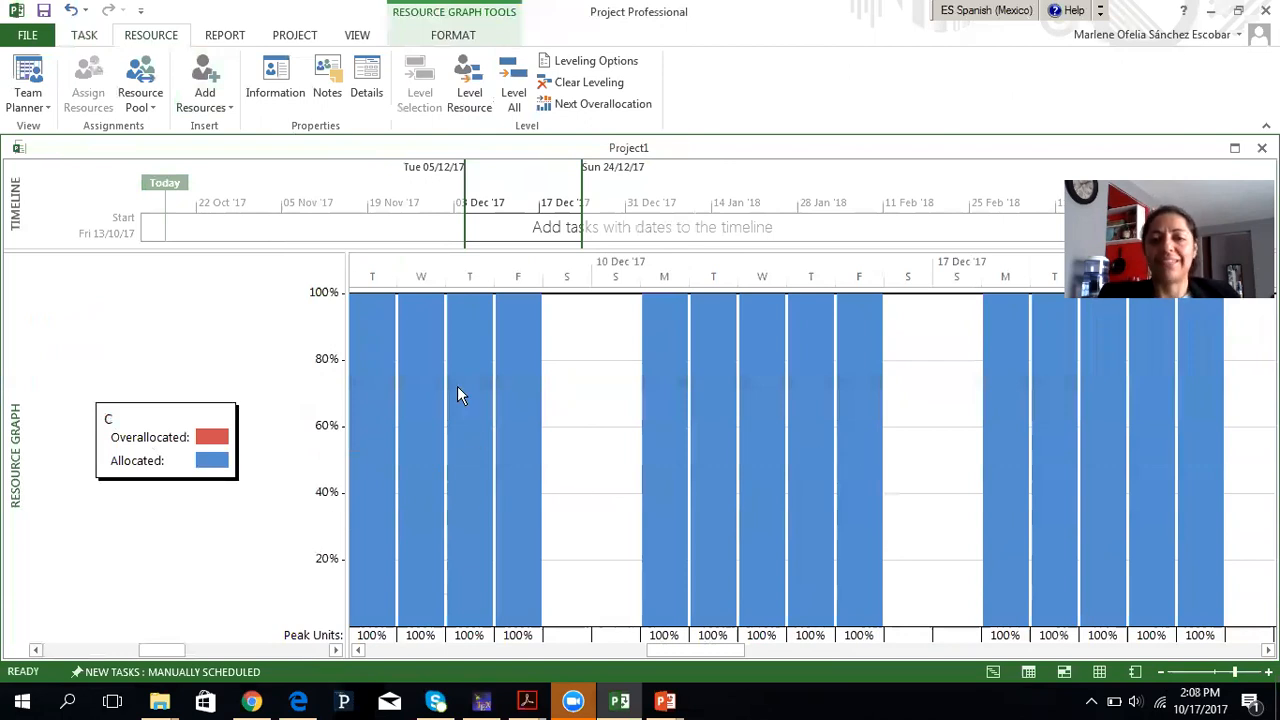
# Switch to the Gantt Chart view of the leveled schedule
pyautogui.click(85, 37)
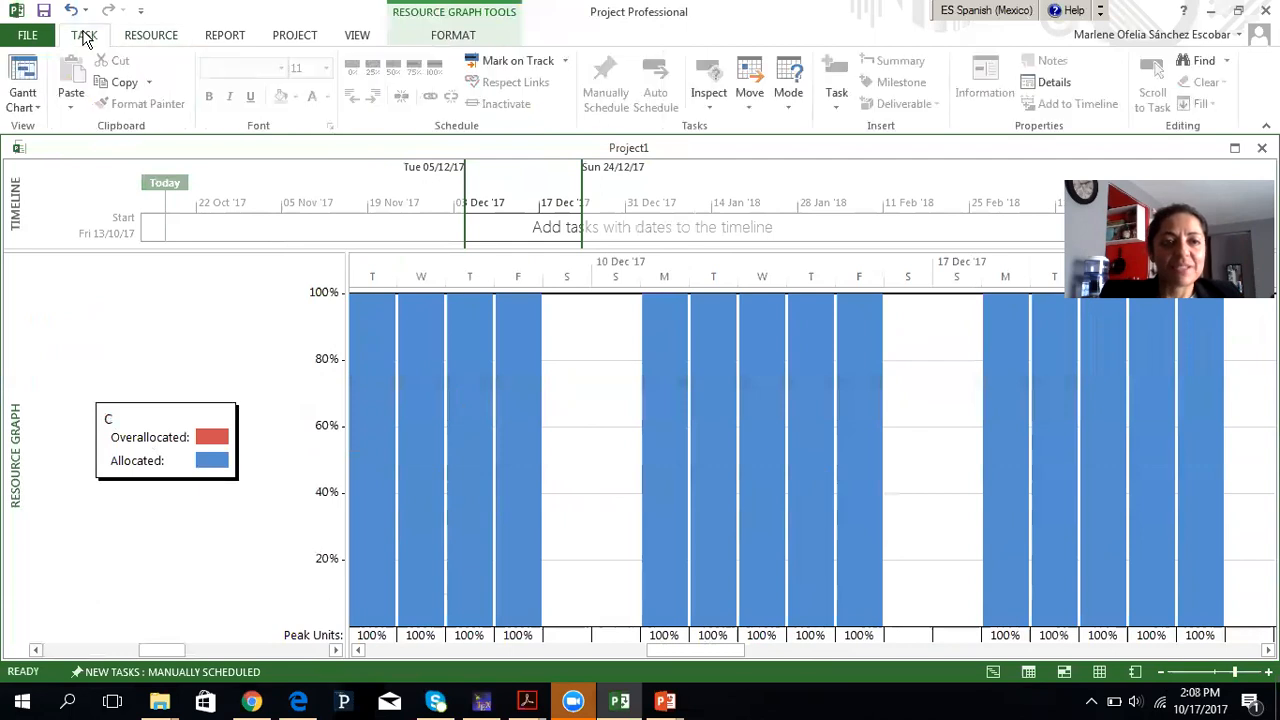
pyautogui.click(28, 104)
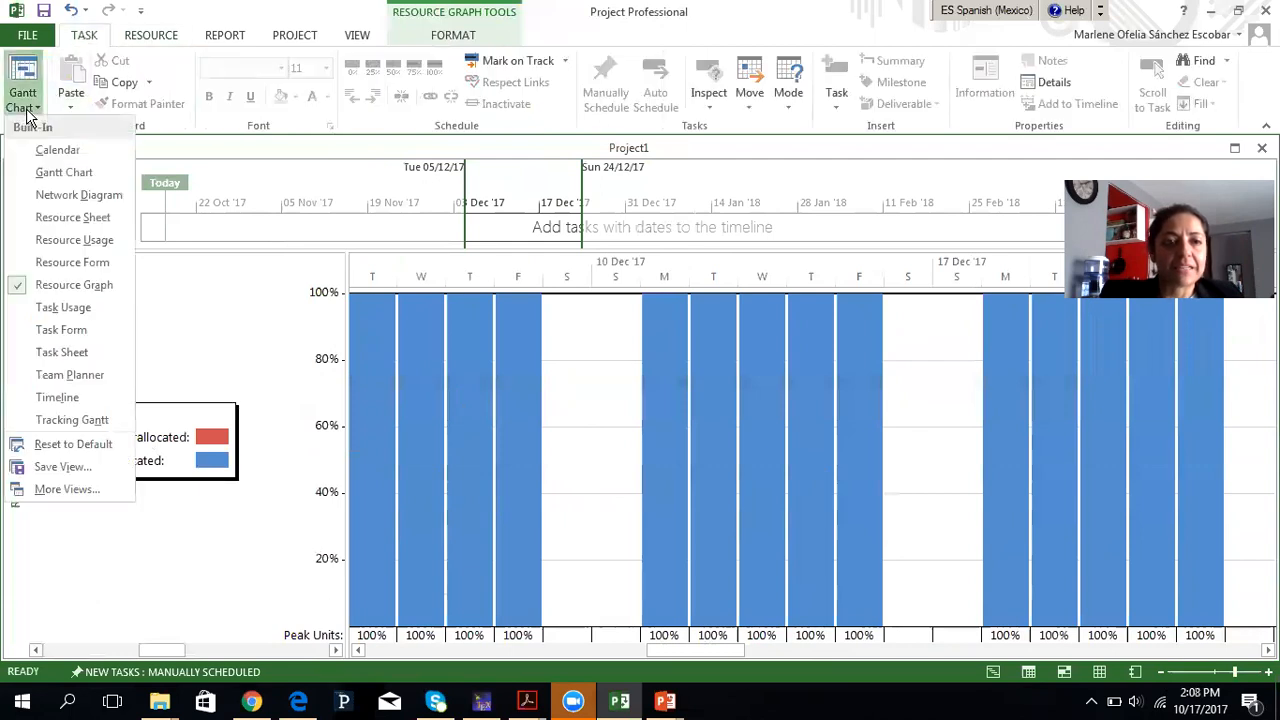
pyautogui.click(64, 174)
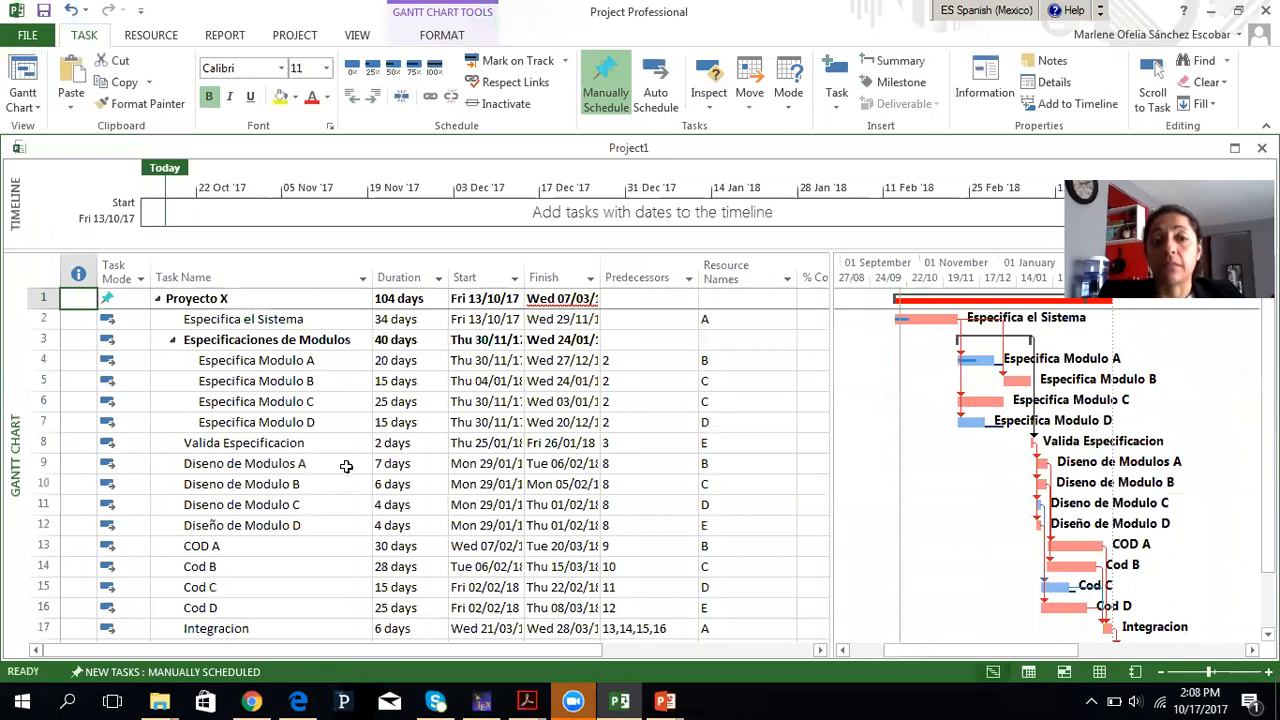
# Check the durations of the Especificaciones de Modulos summary and its module tasks against the leveled schedule
pyautogui.click(330, 378)
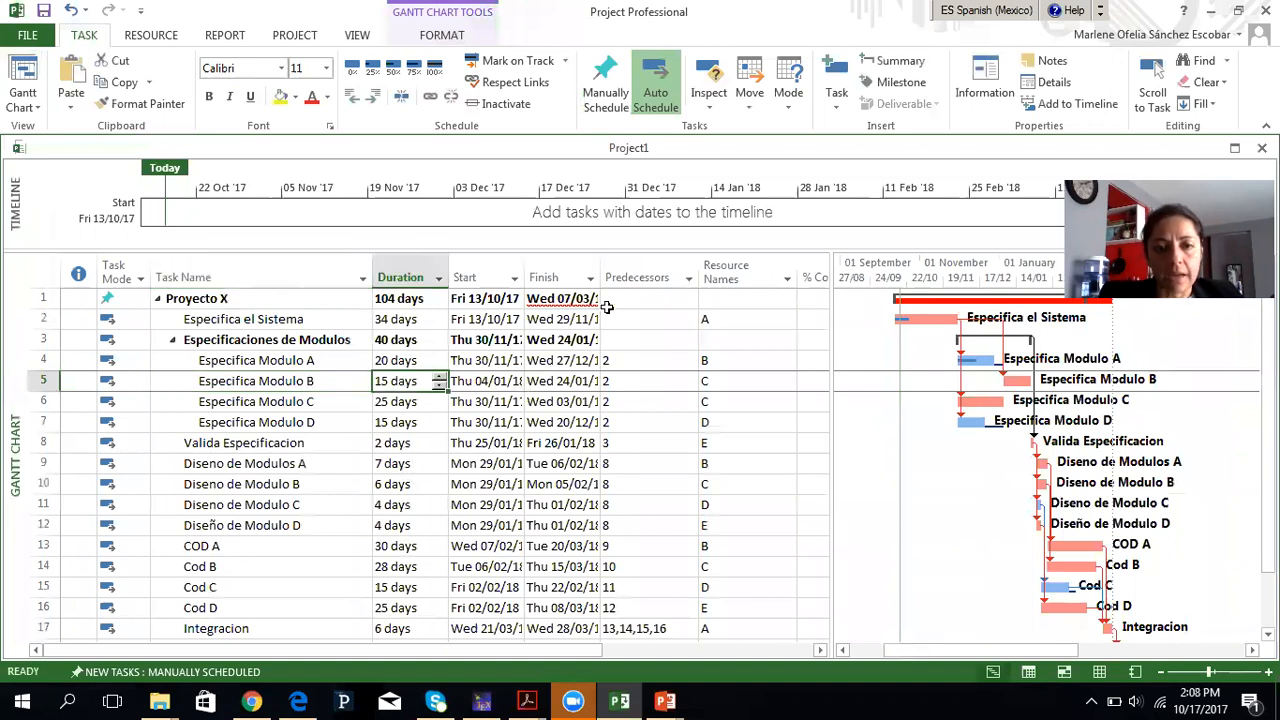
pyautogui.scroll(-1, 532, 495)
pyautogui.scroll(1, 532, 495)
pyautogui.click(402, 460)
pyautogui.click(395, 361)
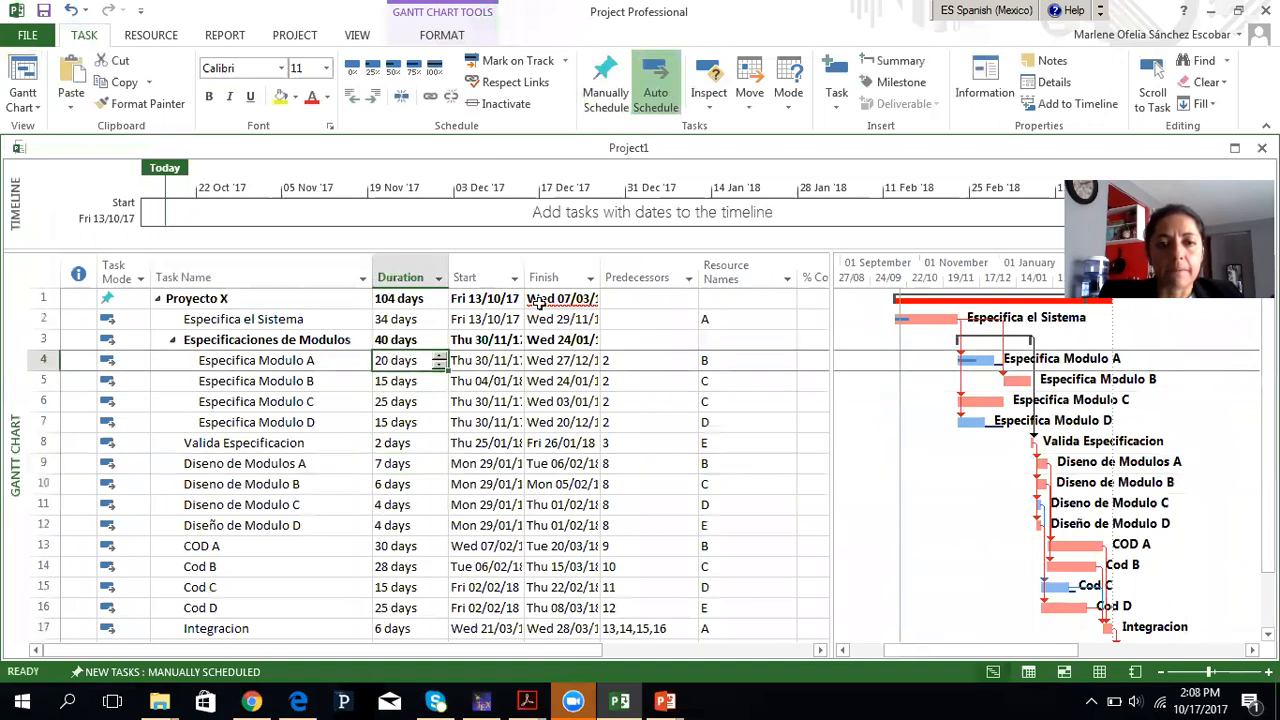
pyautogui.click(403, 339)
pyautogui.click(405, 421)
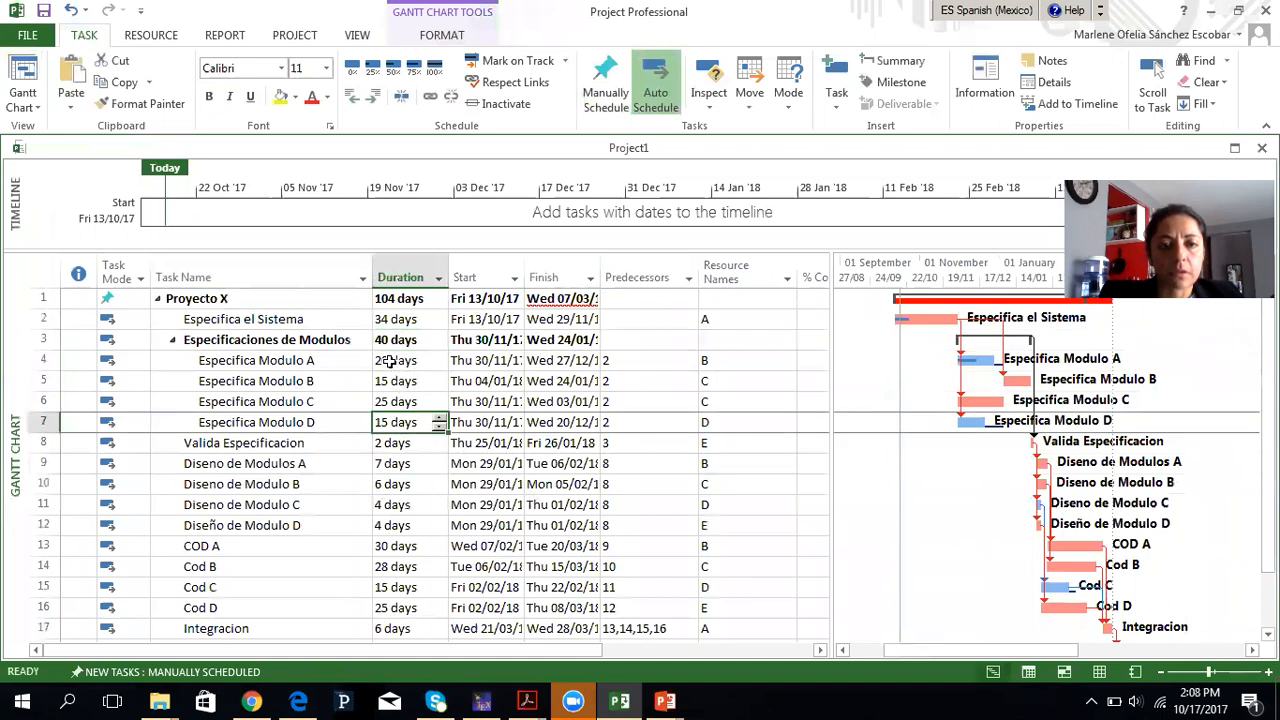
# Compare the schedule's module specification durations with the estimated durations table on the PowerPoint slide "Ejercicio Práctico: Calculando la Ruta Crítica"
pyautogui.click(390, 362)
pyautogui.press('Down')
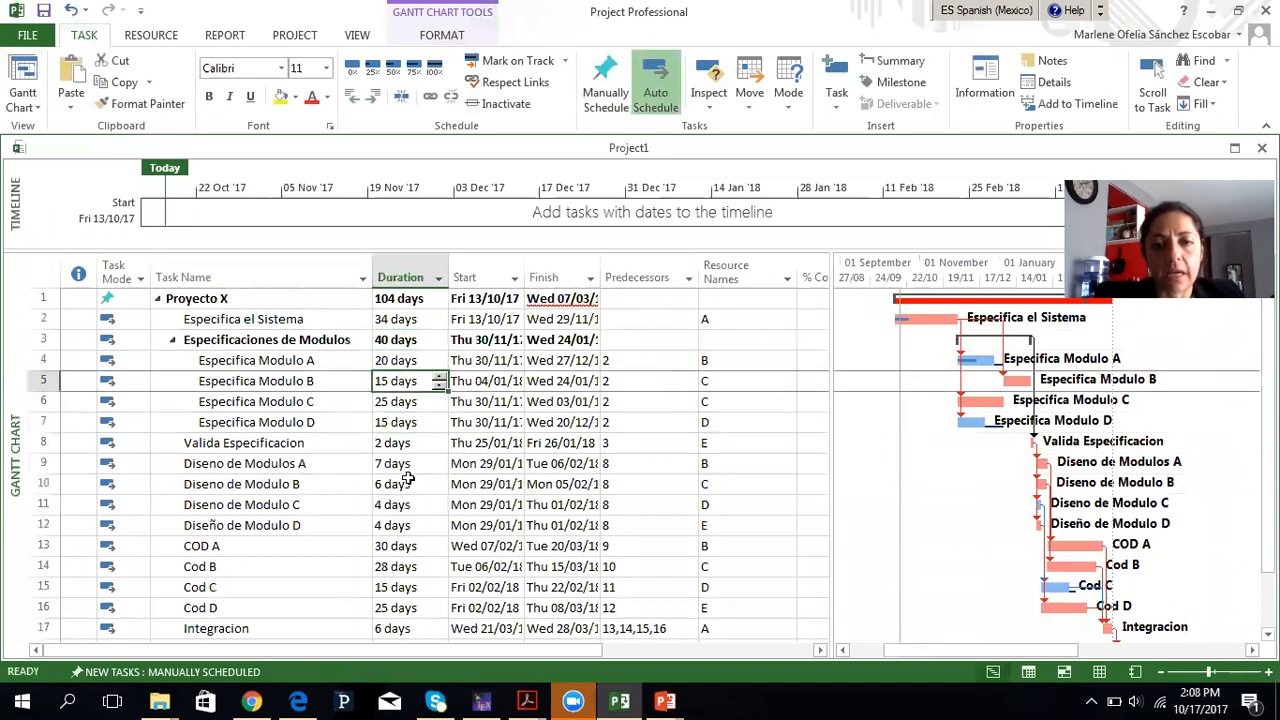
pyautogui.press('Left')
pyautogui.press('Left')
pyautogui.press('Right')
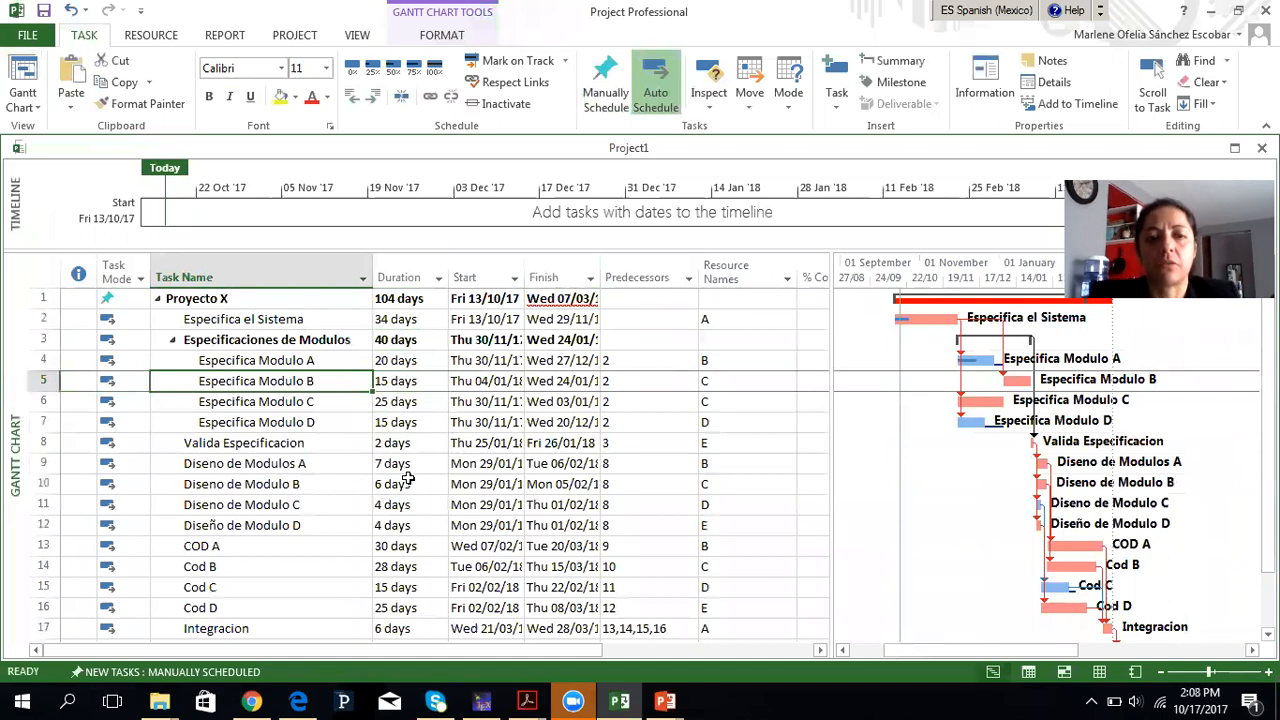
pyautogui.press('Right')
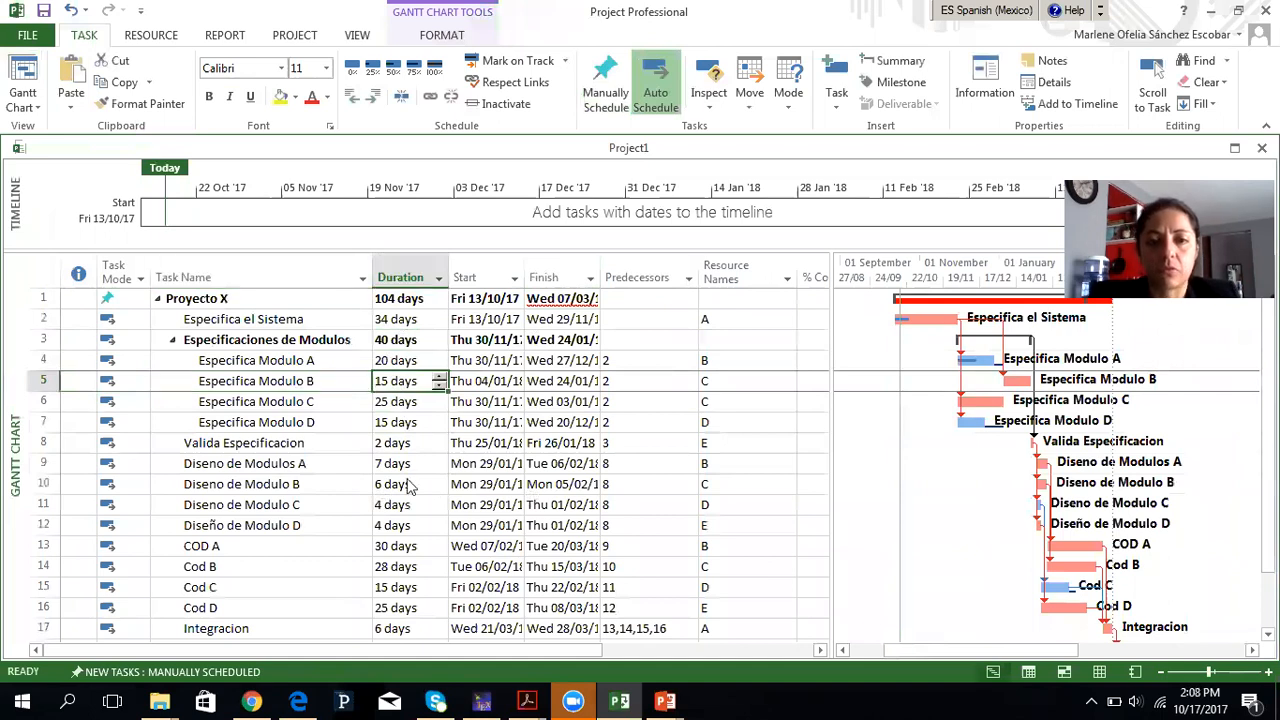
pyautogui.hotkey('alt', 'Tab')
pyautogui.hotkey('alt', 'Tab')
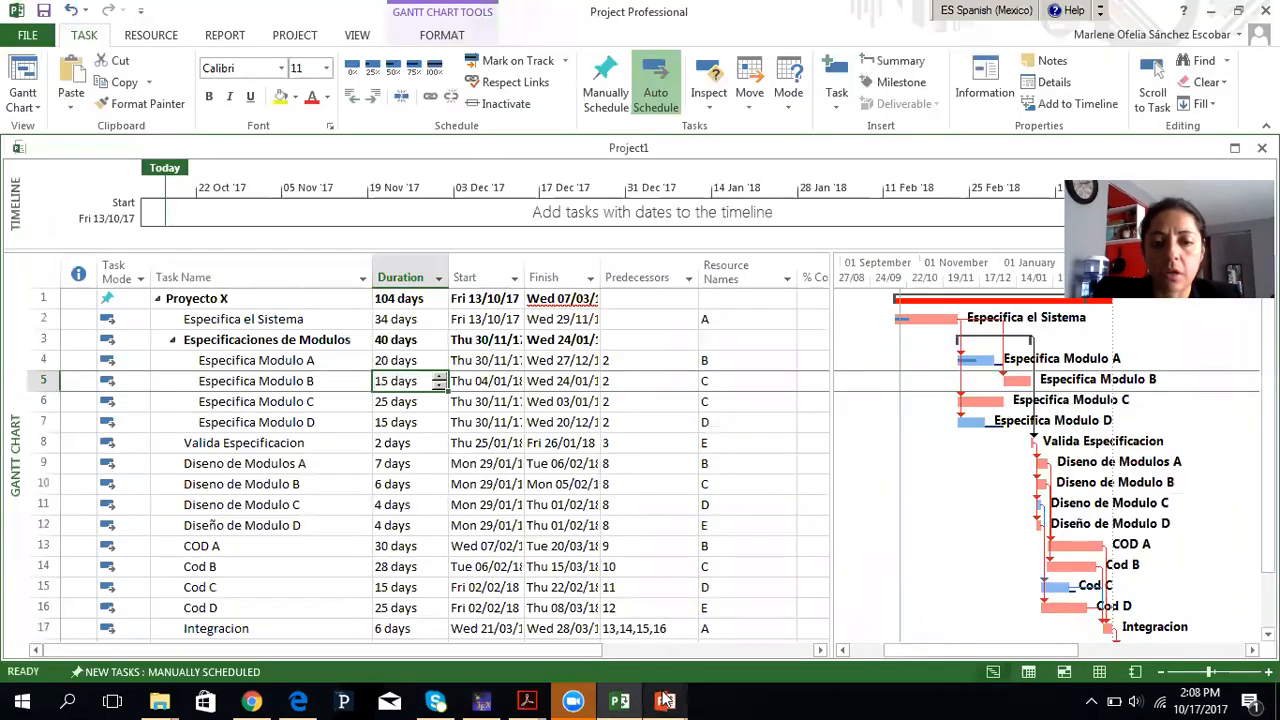
pyautogui.moveTo(665, 701)
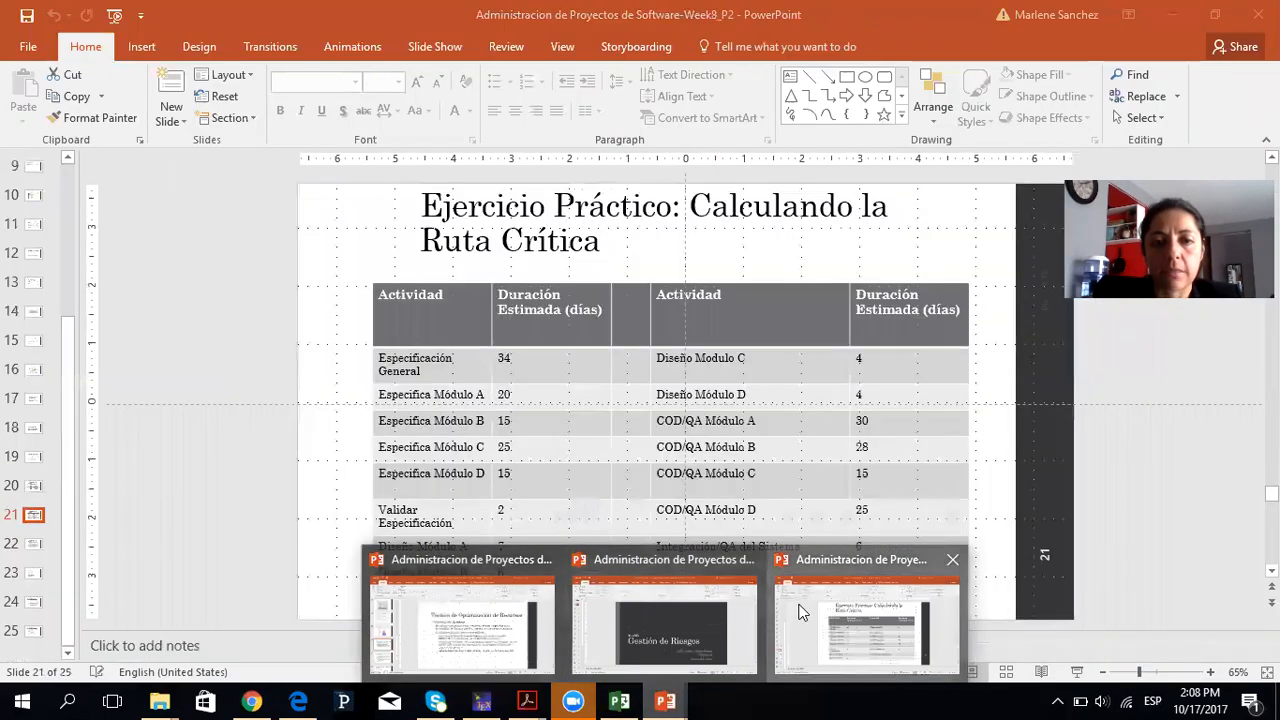
pyautogui.click(800, 612)
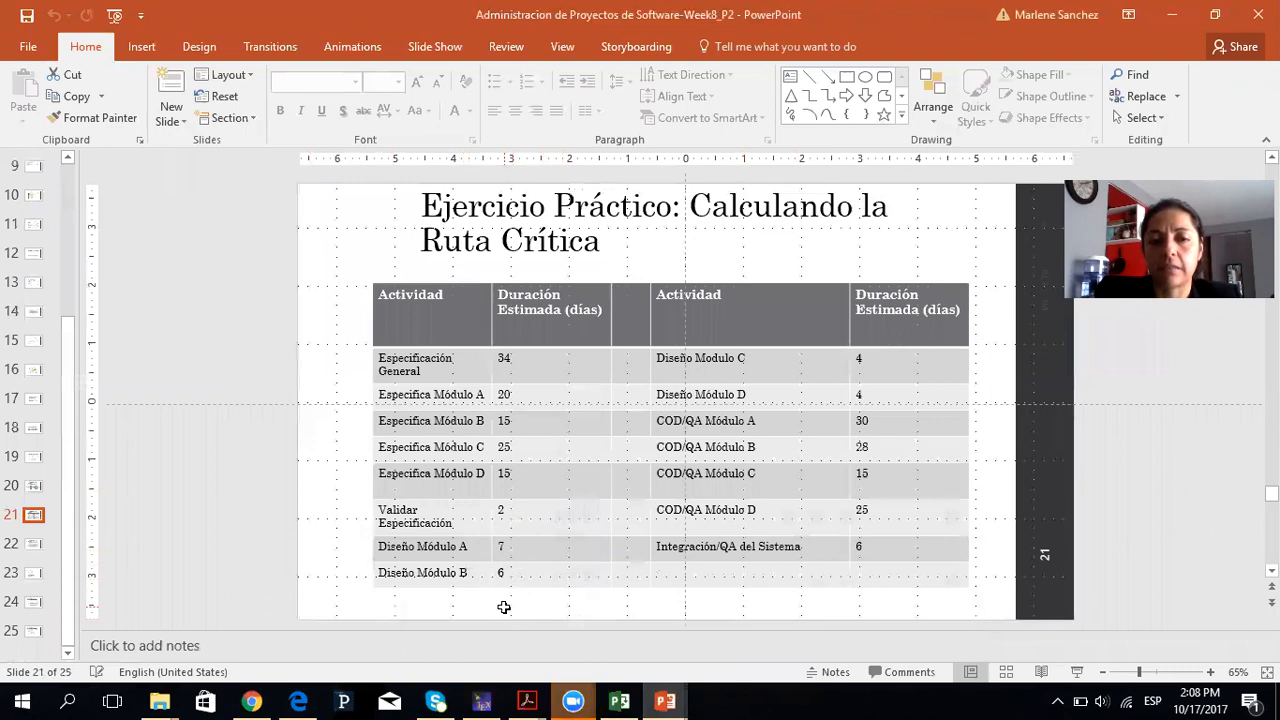
pyautogui.hotkey('alt', 'Tab')
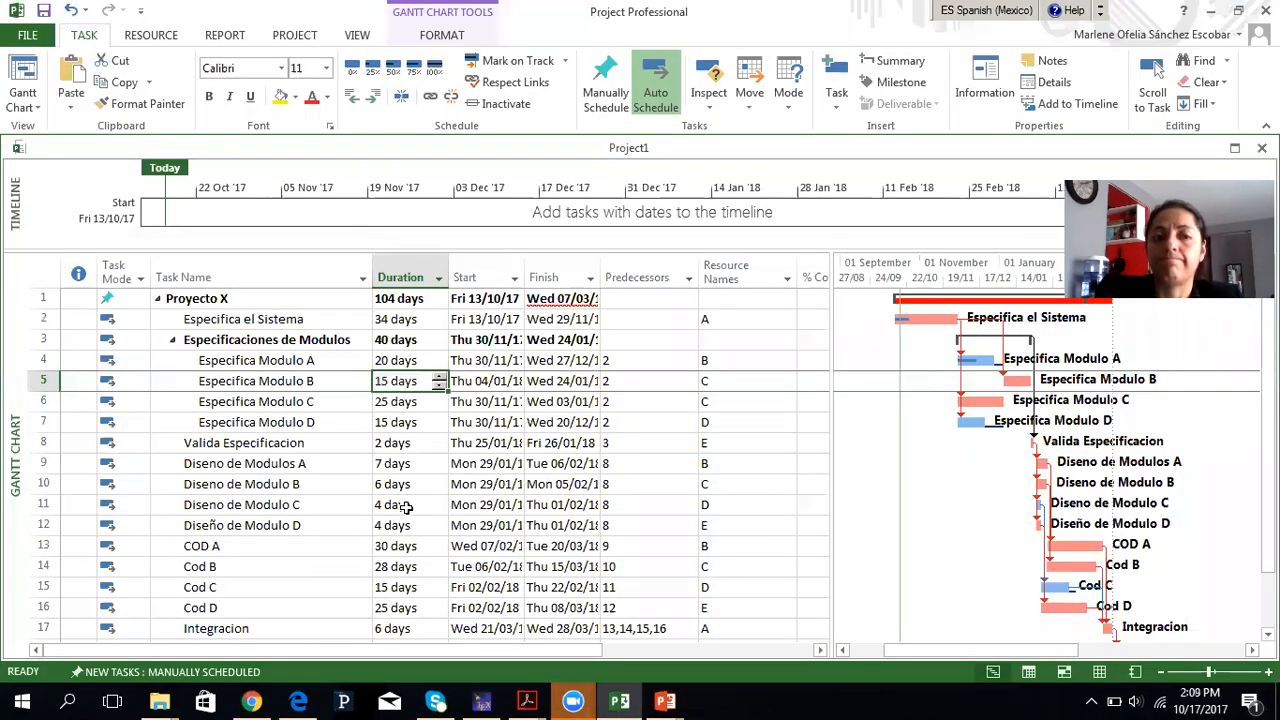
pyautogui.hotkey('alt', 'Tab')
pyautogui.hotkey('alt', 'Tab')
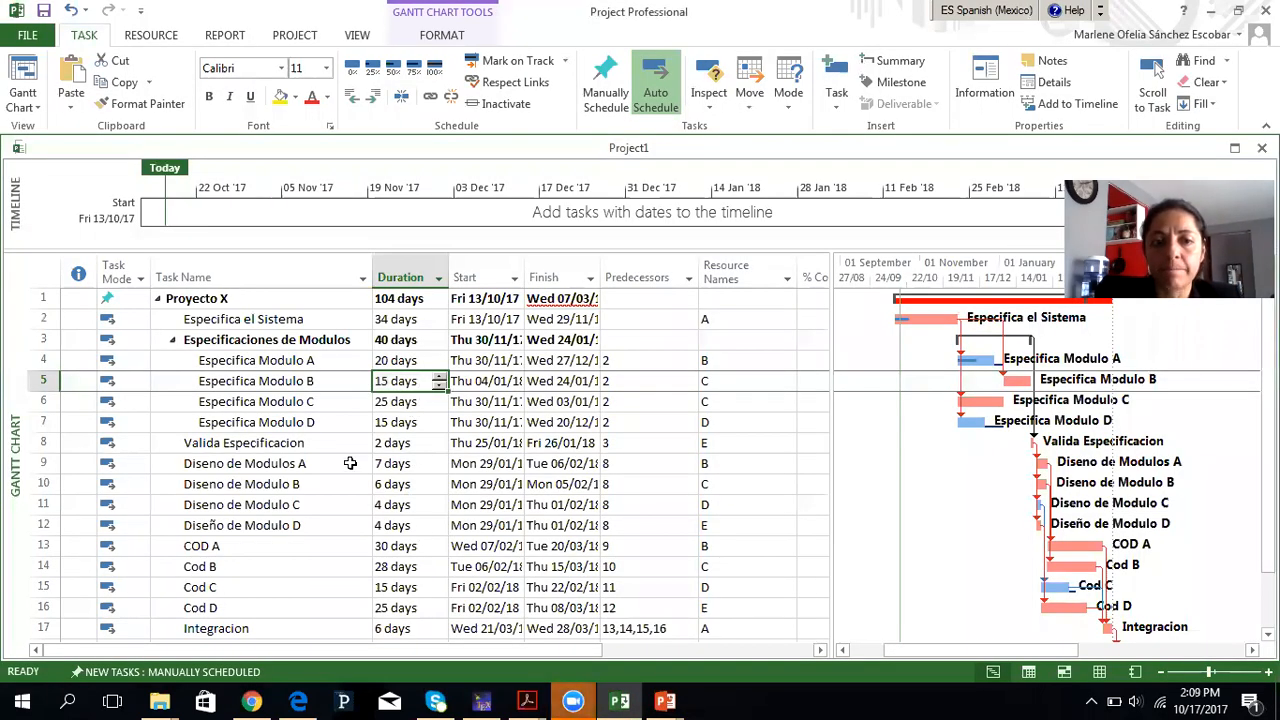
pyautogui.hotkey('alt', 'Tab')
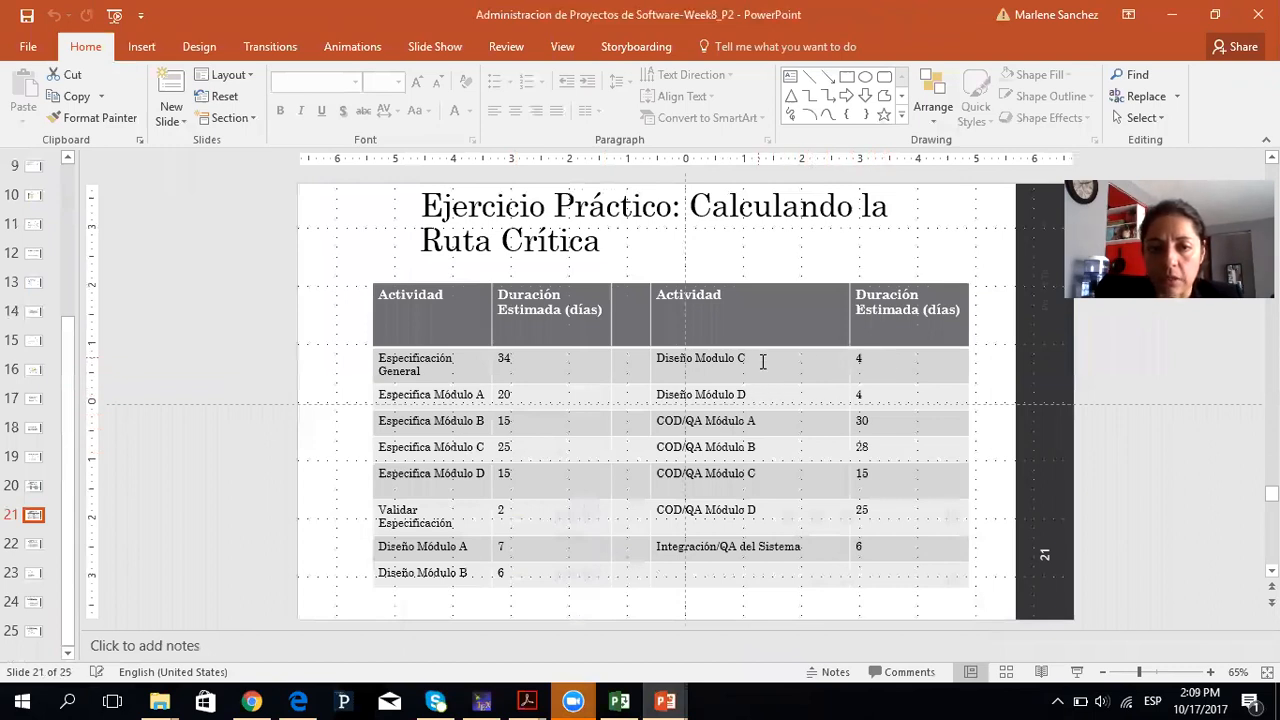
pyautogui.hotkey('alt', 'Tab')
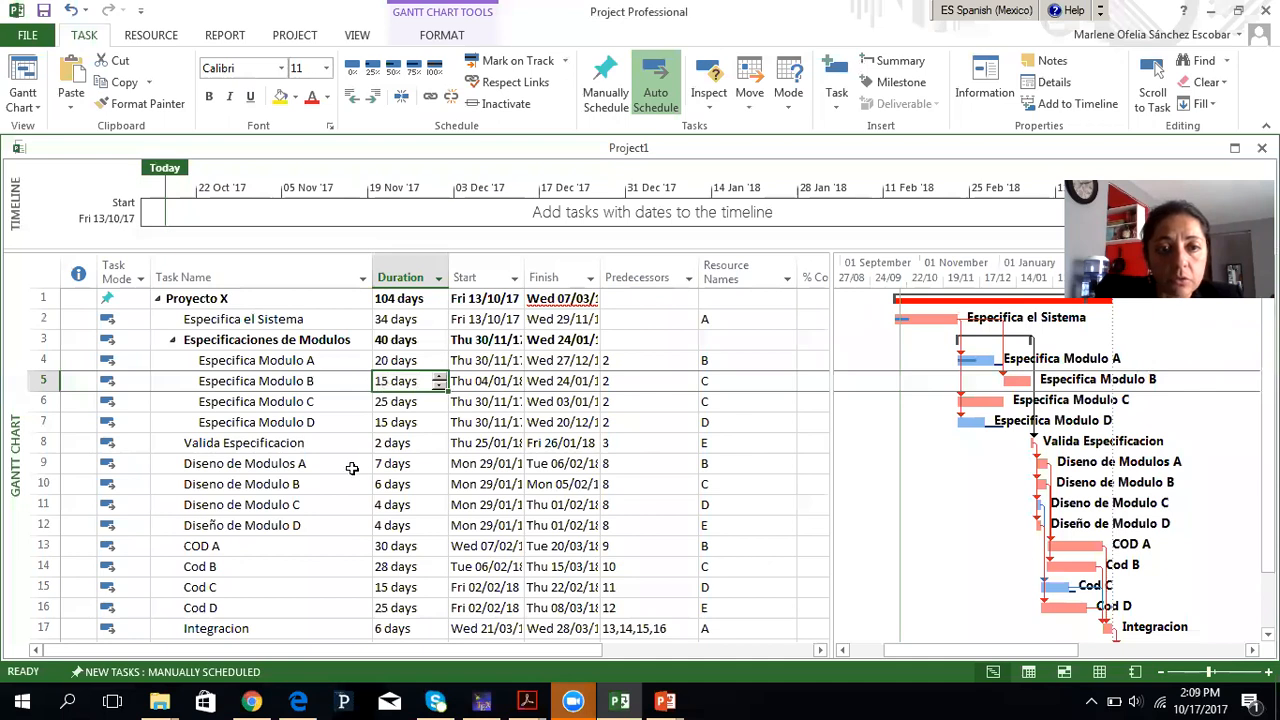
pyautogui.hotkey('alt', 'Tab')
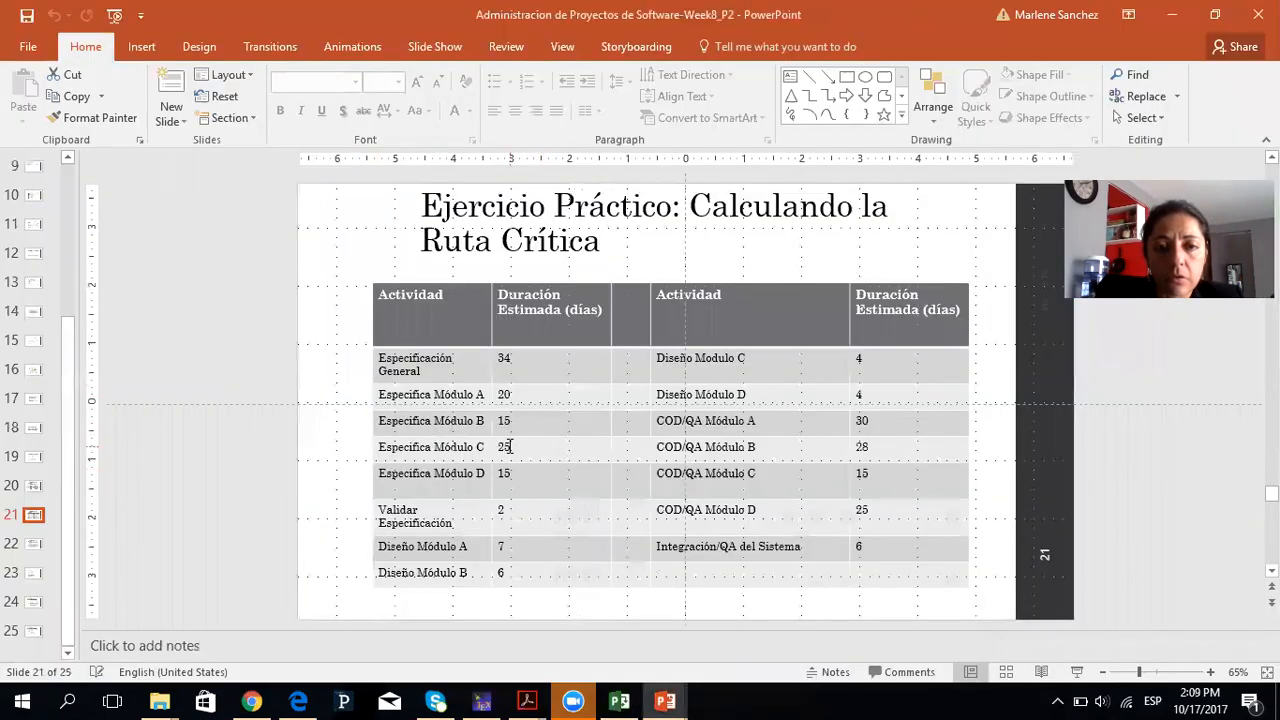
pyautogui.hotkey('alt', 'Tab')
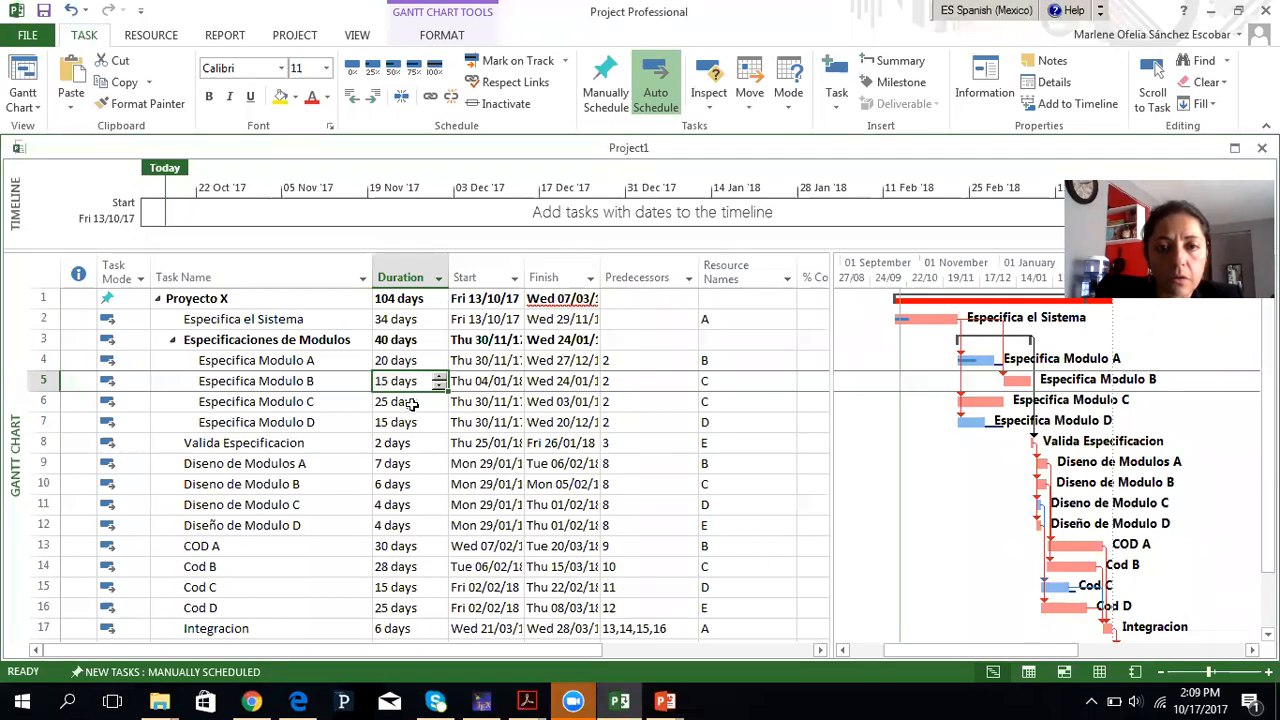
pyautogui.hotkey('alt', 'Tab')
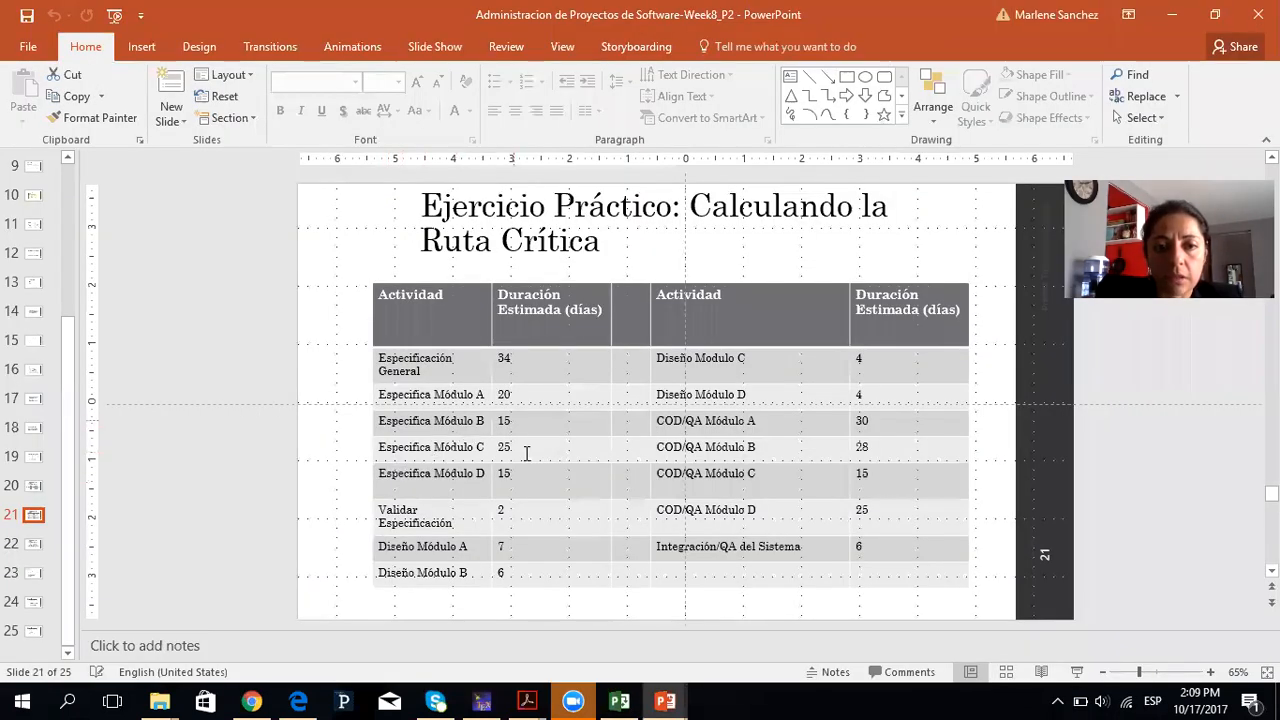
pyautogui.hotkey('alt', 'Tab')
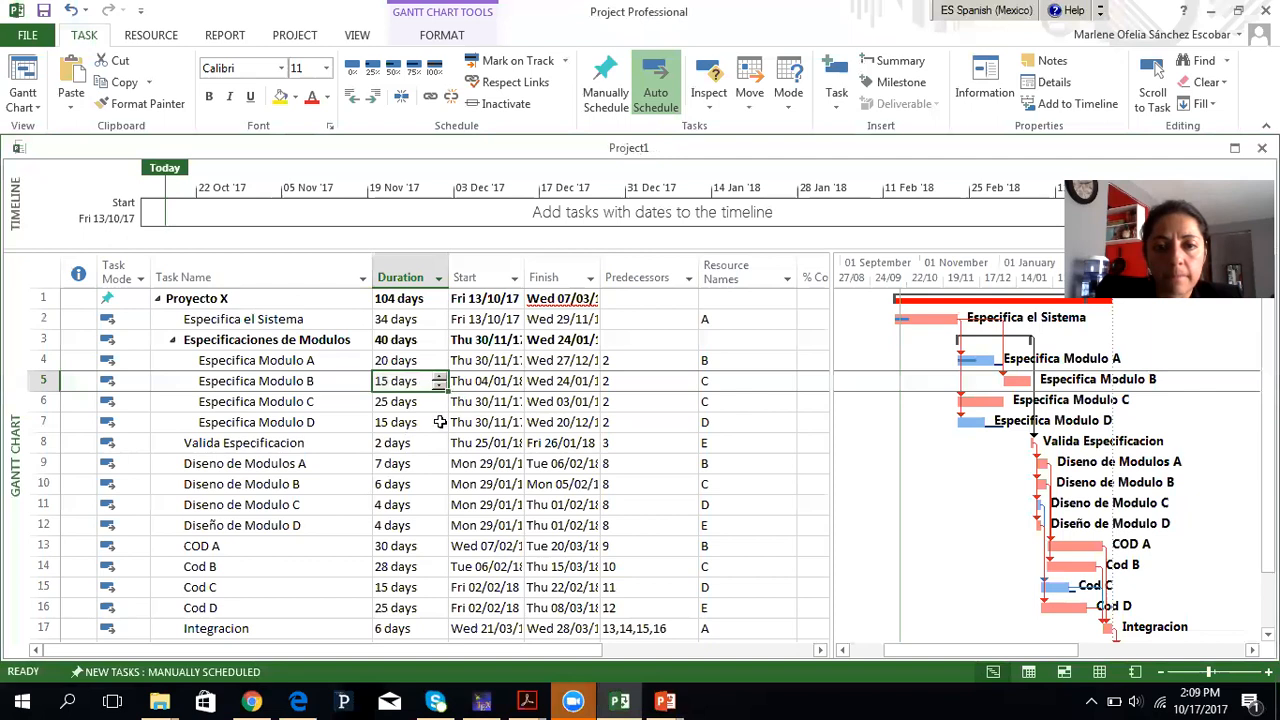
pyautogui.click(420, 402)
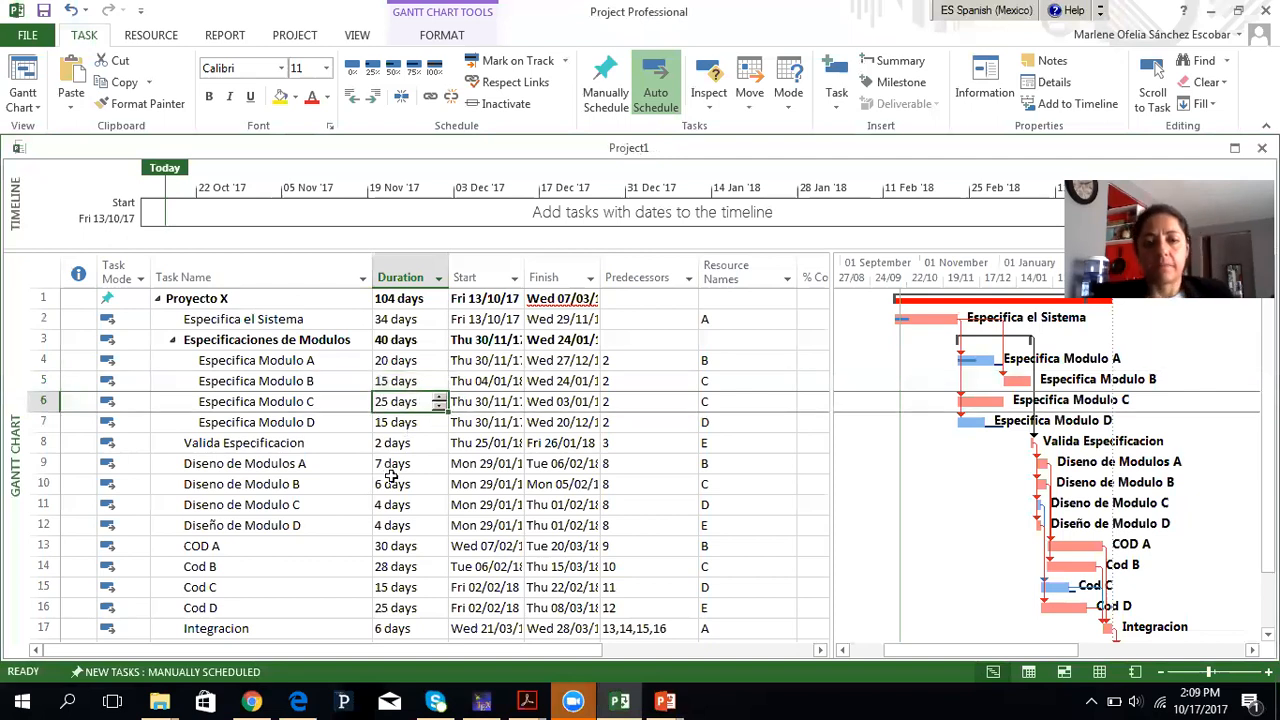
pyautogui.press('Left')
pyautogui.press('Left')
pyautogui.press('Left')
pyautogui.press('Up')
pyautogui.press('Up')
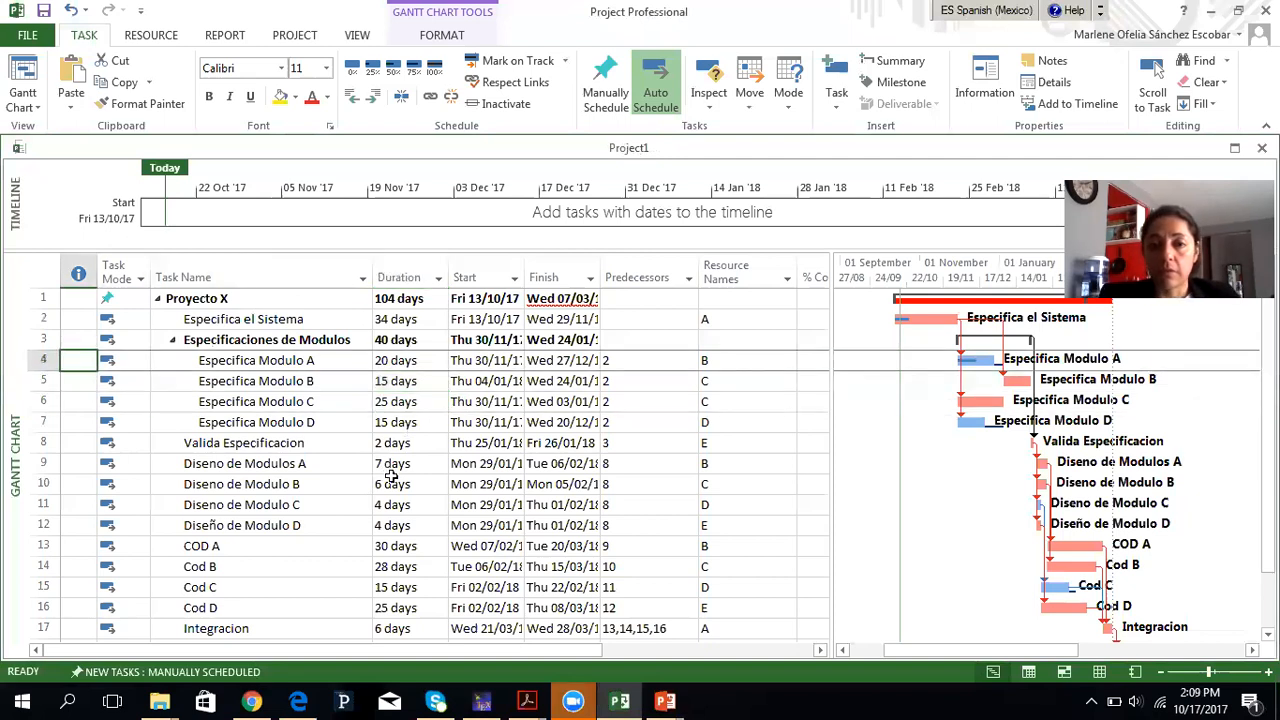
pyautogui.press('Right')
pyautogui.press('Right')
pyautogui.press('Right')
pyautogui.press('Right')
pyautogui.press('Down')
pyautogui.press('Left')
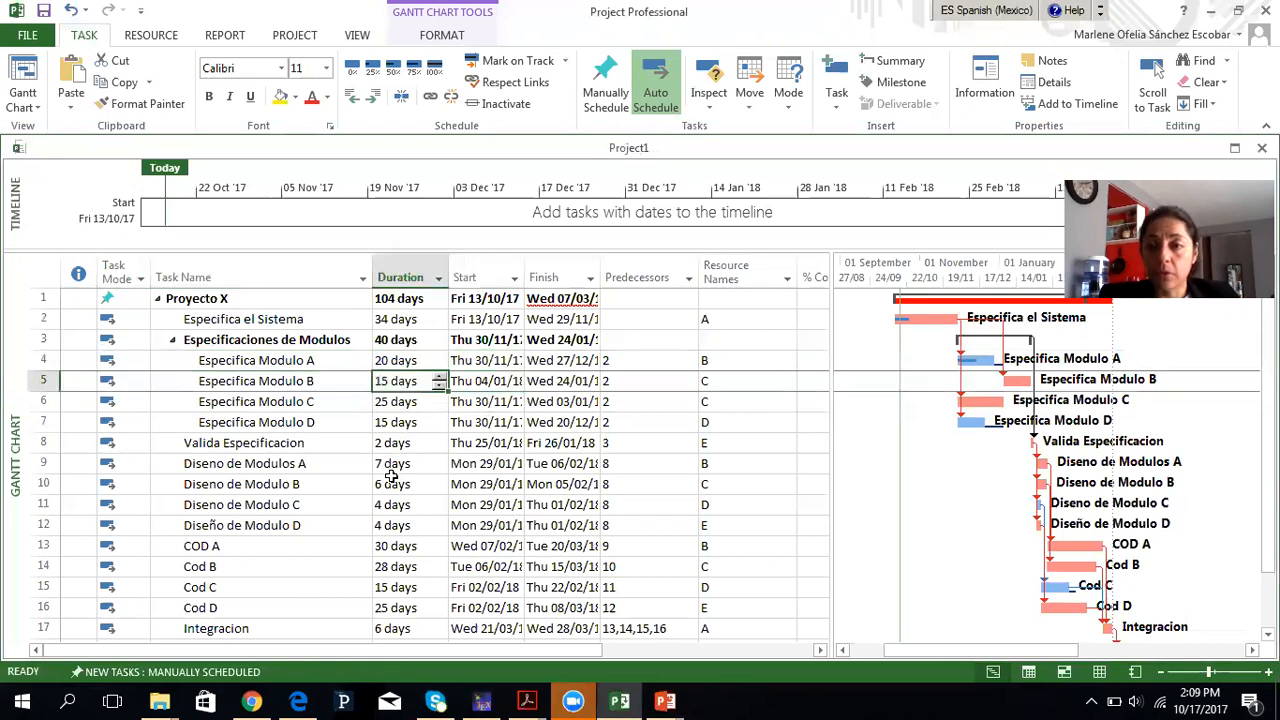
pyautogui.press('Left')
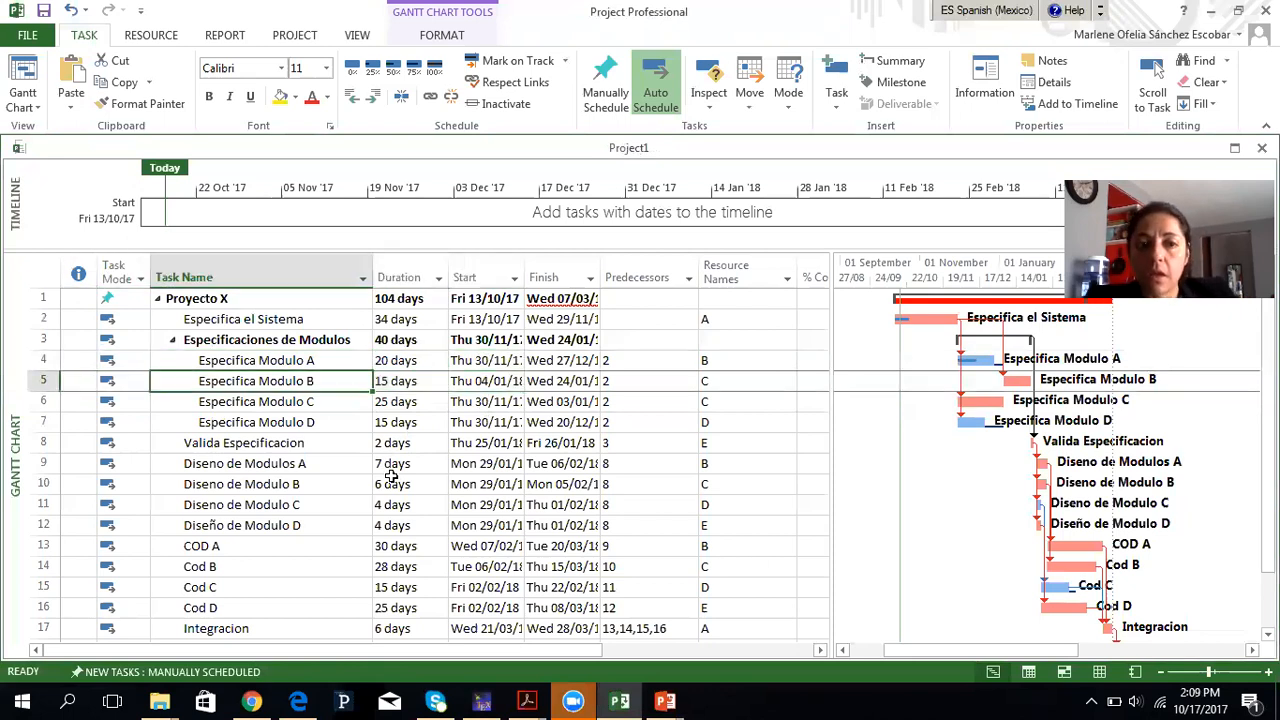
pyautogui.press('Up')
pyautogui.press('Right')
pyautogui.press('Right')
pyautogui.press('Down')
pyautogui.press('Left')
pyautogui.press('Left')
pyautogui.press('Left')
pyautogui.press('Right')
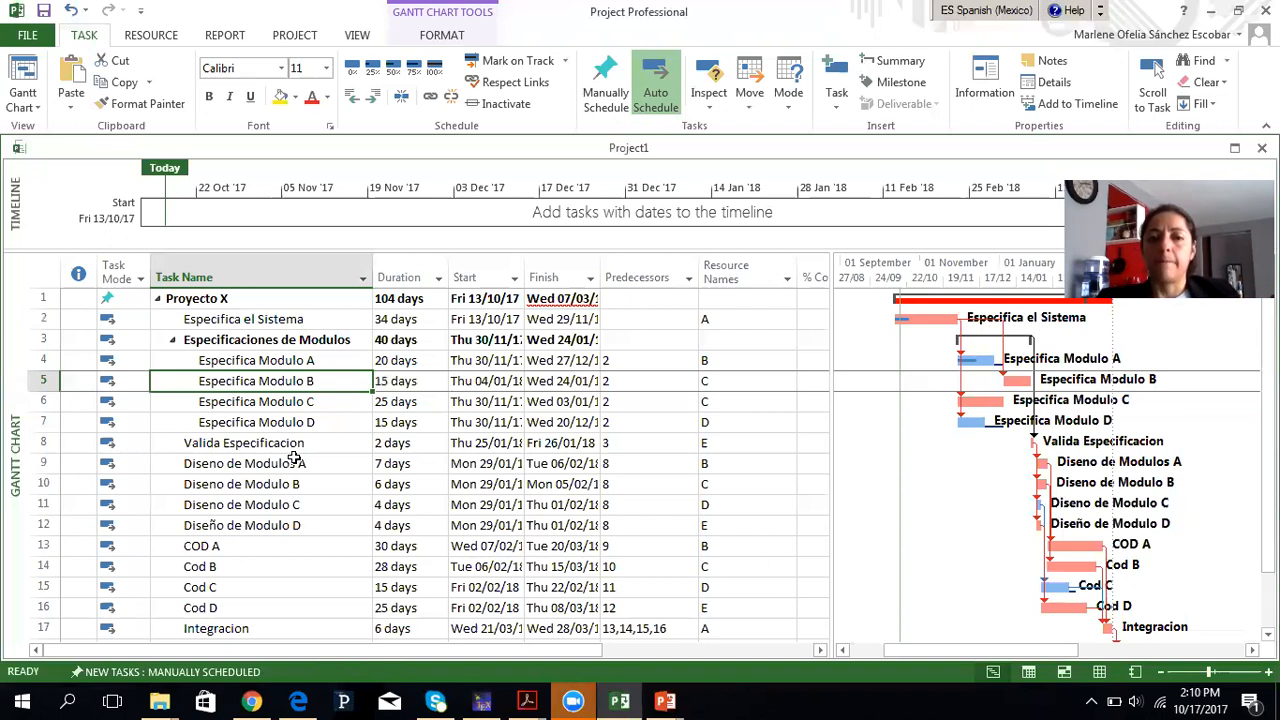
# Review the task list from Especifica Modulo B down through the last tasks and back up to the Proyecto X summary
pyautogui.press('Down')
pyautogui.press('Down')
pyautogui.press('Down')
pyautogui.press('Down')
pyautogui.press('Down')
pyautogui.press('Down')
pyautogui.press('Down')
pyautogui.press('Down')
pyautogui.press('Down')
pyautogui.press('Down')
pyautogui.press('Down')
pyautogui.press('Down')
pyautogui.press('Down')
pyautogui.press('Down')
pyautogui.press('Down')
pyautogui.press('Down')
pyautogui.press('Down')
pyautogui.press('Down')
pyautogui.press('Up')
pyautogui.press('Up')
pyautogui.press('Up')
pyautogui.press('Up')
pyautogui.press('Up')
pyautogui.press('Up')
pyautogui.press('Up')
pyautogui.press('Up')
pyautogui.press('Up')
pyautogui.press('Up')
pyautogui.press('Up')
pyautogui.press('Up')
pyautogui.press('Up')
pyautogui.press('Up')
pyautogui.press('Up')
pyautogui.press('Up')
pyautogui.press('Up')
pyautogui.press('Up')
pyautogui.press('Up')
pyautogui.press('Up')
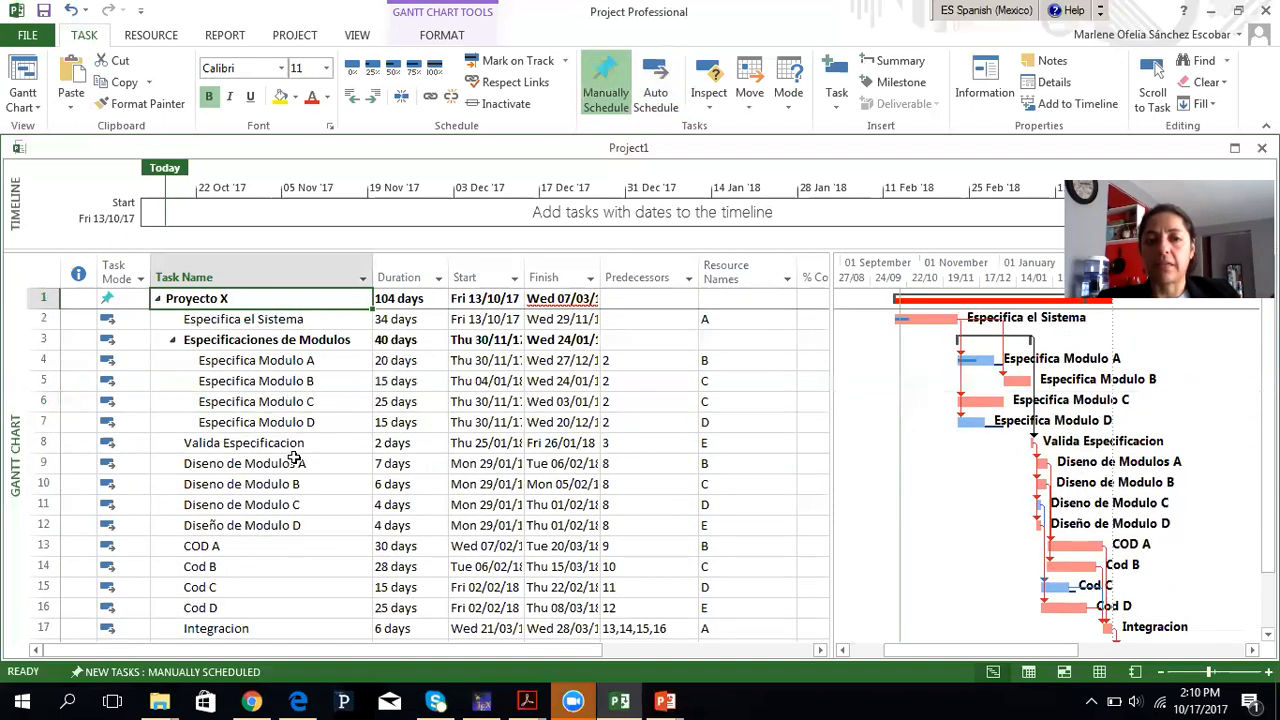